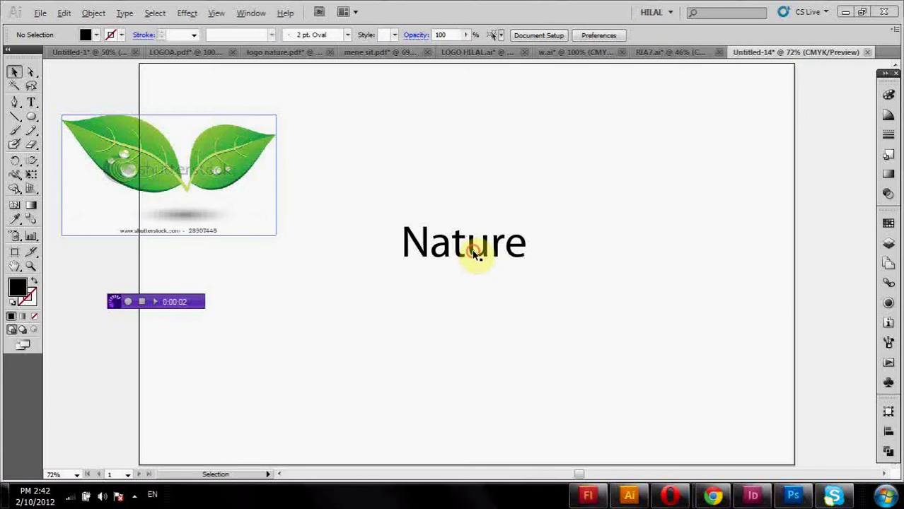
- Move the word Nature down-right and the leaf reference image toward the centre
{"action": "mouse_move", "coordinate": [476, 255]}
{"action": "left_mouse_down"}
{"action": "mouse_move", "coordinate": [553, 234]}
{"action": "mouse_move", "coordinate": [539, 338]}
{"action": "left_mouse_up"}
{"action": "double_click", "coordinate": [534, 330]}
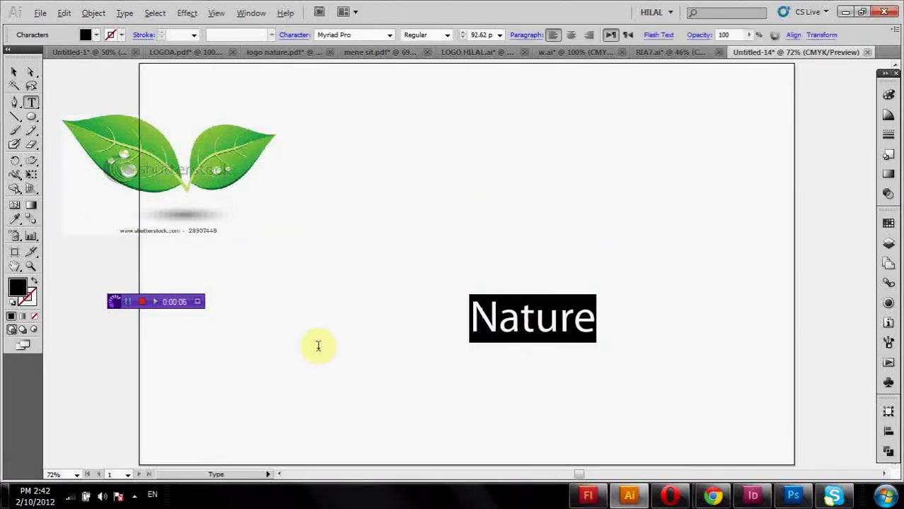
{"action": "left_click", "coordinate": [15, 77]}
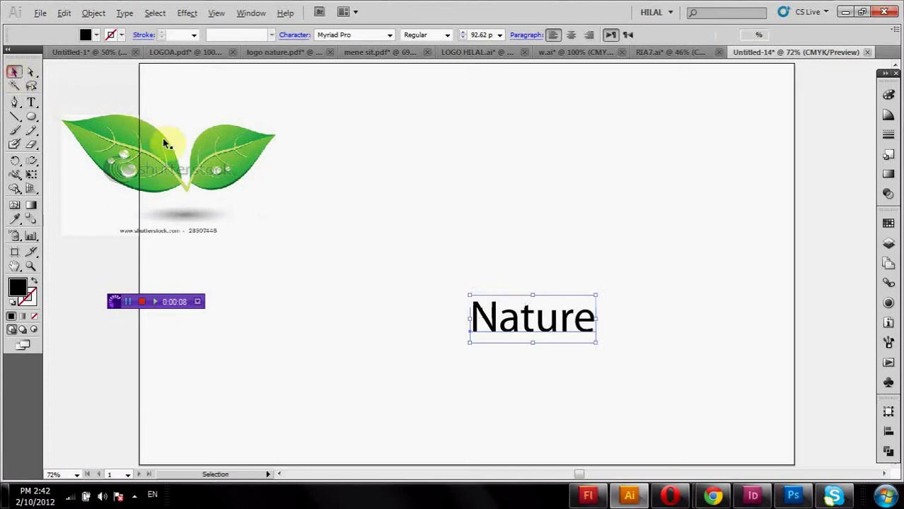
{"action": "left_click_drag", "start_coordinate": [212, 167], "coordinate": [407, 168]}
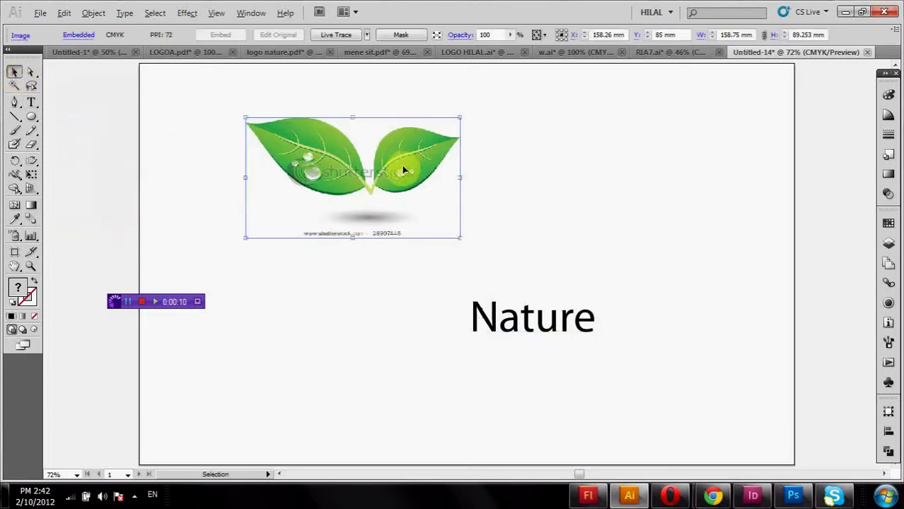
{"action": "left_click_drag", "start_coordinate": [258, 182], "coordinate": [275, 231]}
- Zoom in close on the two leaves and pan to centre them
{"action": "left_click", "coordinate": [260, 351]}
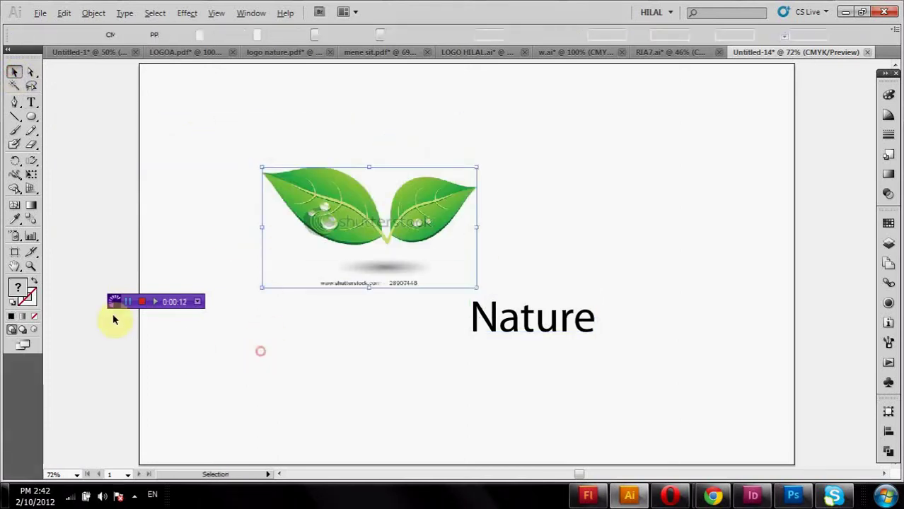
{"action": "left_click", "coordinate": [31, 266]}
{"action": "left_click", "coordinate": [242, 136]}
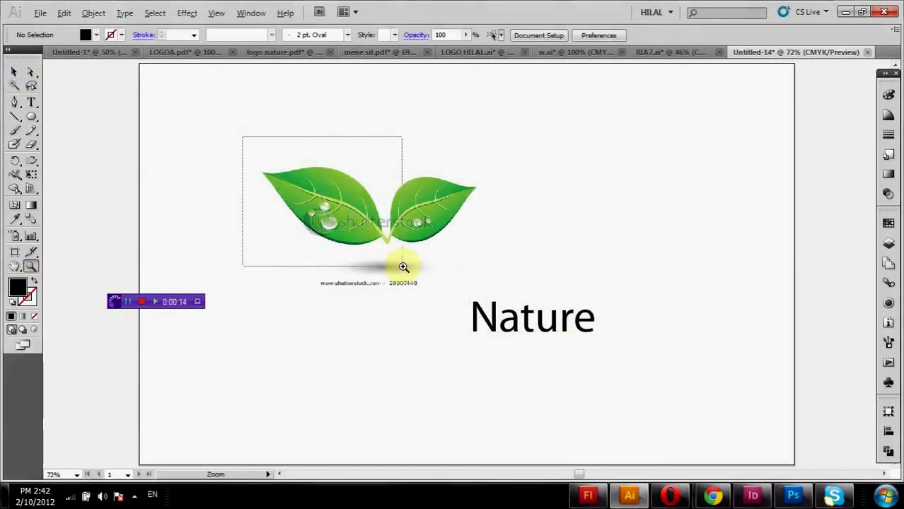
{"action": "left_click_drag", "start_coordinate": [298, 190], "coordinate": [403, 265]}
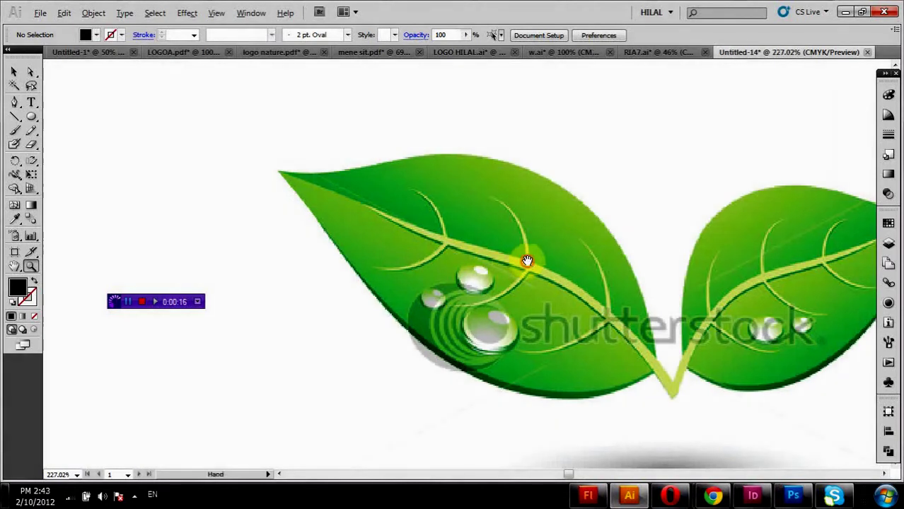
{"action": "left_click_drag", "start_coordinate": [527, 261], "coordinate": [442, 229]}
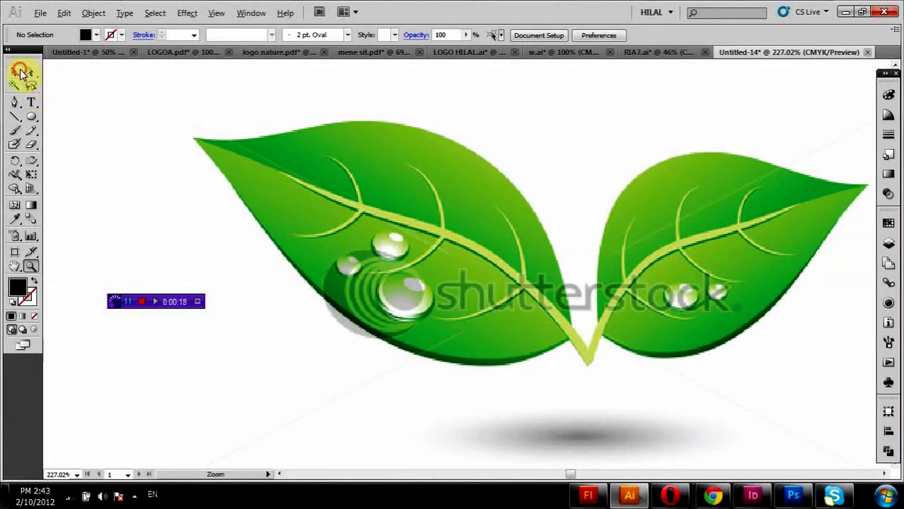
- Start a Pen path at the left leaf's tip, curving along its top edge
{"action": "left_click", "coordinate": [15, 101]}
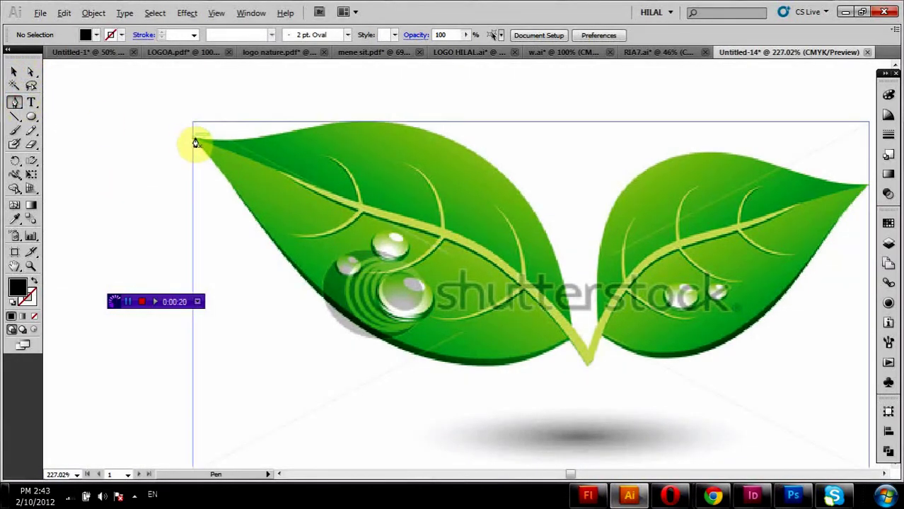
{"action": "left_click", "coordinate": [196, 143]}
{"action": "left_click", "coordinate": [193, 139]}
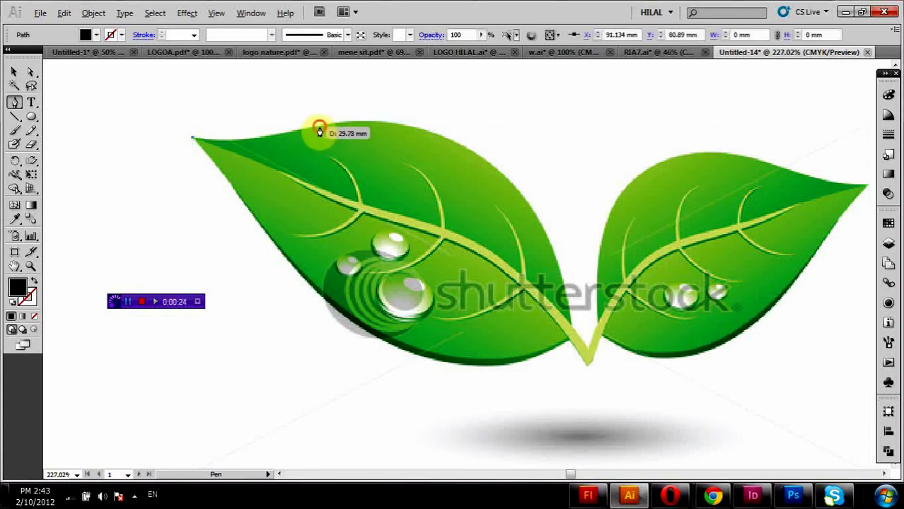
{"action": "left_click_drag", "start_coordinate": [331, 125], "coordinate": [375, 115]}
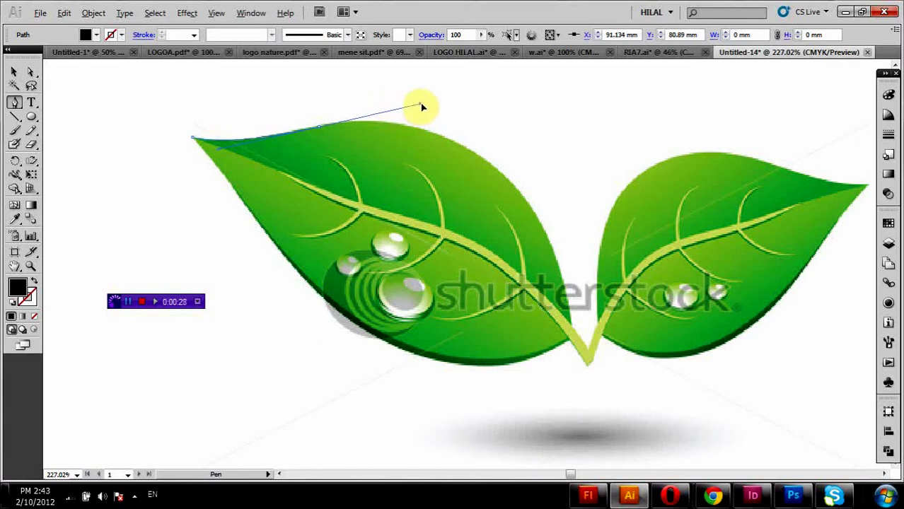
{"action": "left_click_drag", "start_coordinate": [421, 107], "coordinate": [421, 105]}
{"action": "left_click", "coordinate": [319, 133]}
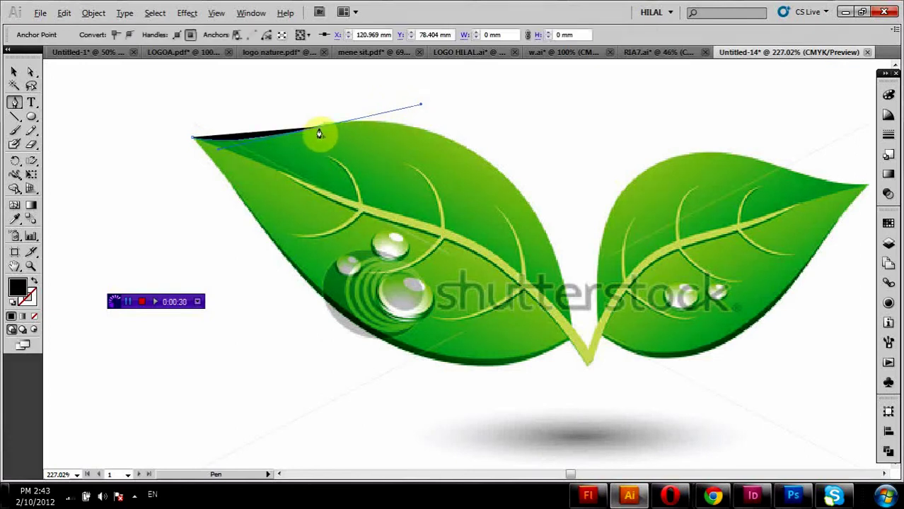
{"action": "left_click", "coordinate": [319, 133]}
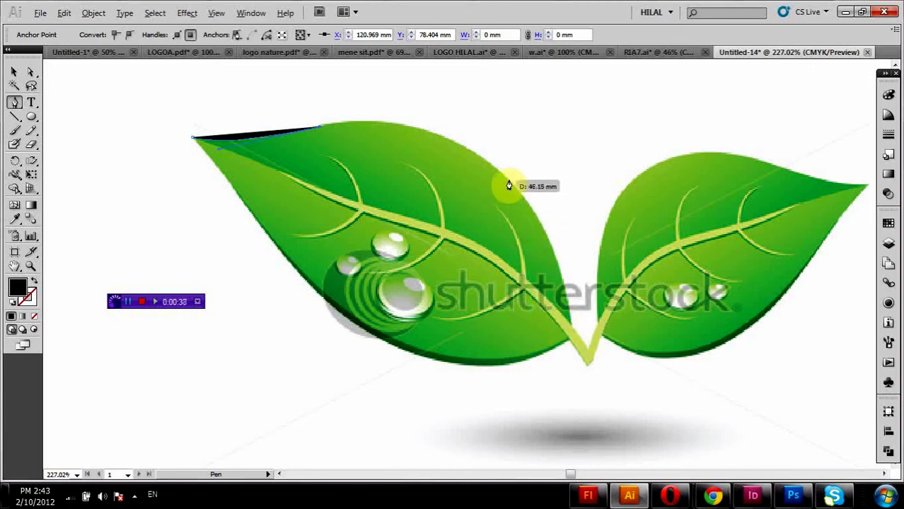
{"action": "mouse_move", "coordinate": [557, 216]}
{"action": "left_mouse_down"}
{"action": "mouse_move", "coordinate": [608, 262]}
{"action": "mouse_move", "coordinate": [601, 266]}
{"action": "left_mouse_up"}
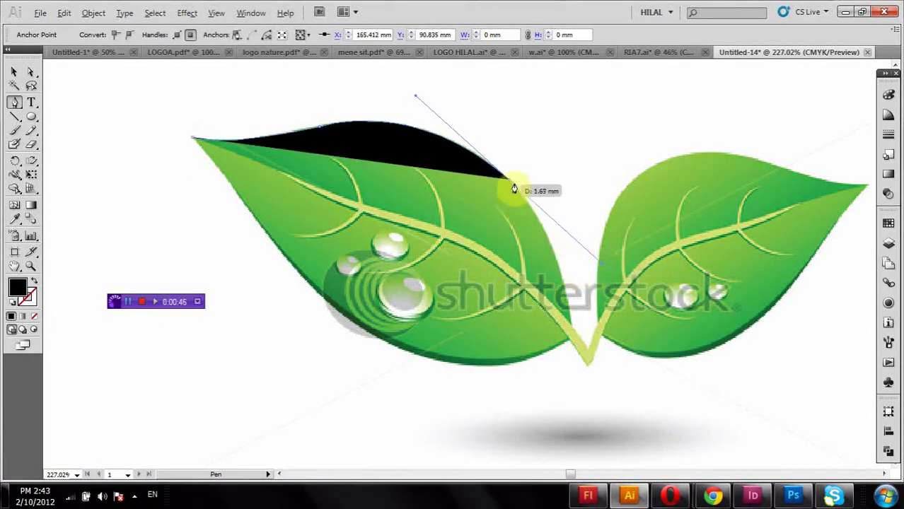
- Make sharp corner anchors at the upper-right edge and the bottom notch
{"action": "key", "text": "alt"}
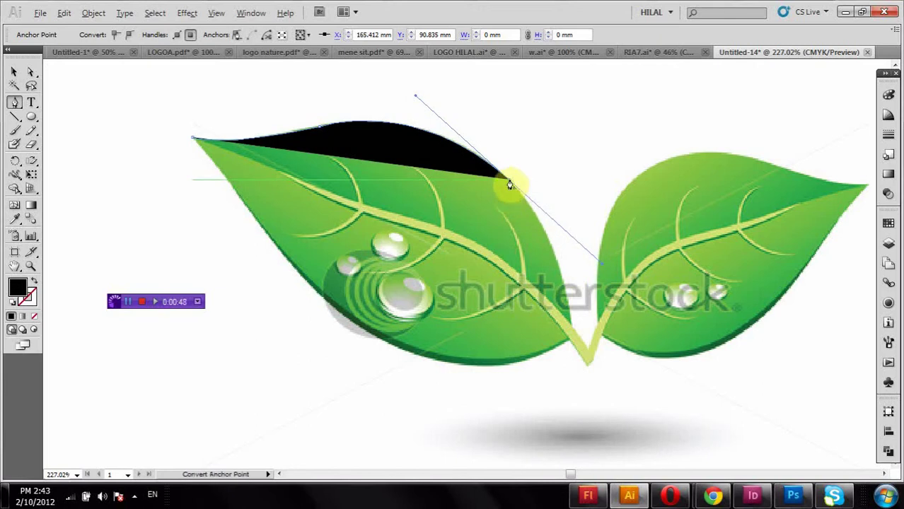
{"action": "left_click", "coordinate": [510, 178], "text": "alt"}
{"action": "left_click_drag", "start_coordinate": [570, 326], "coordinate": [582, 398]}
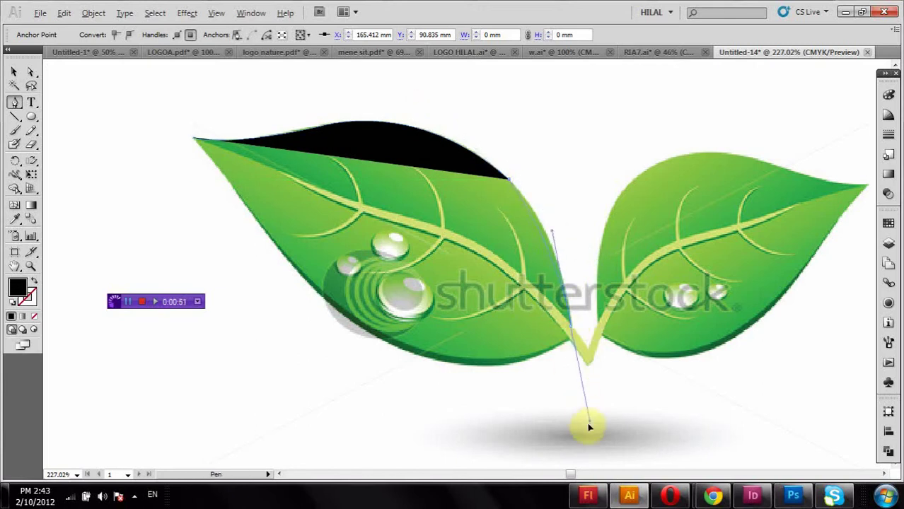
{"action": "left_click_drag", "start_coordinate": [584, 431], "coordinate": [585, 429]}
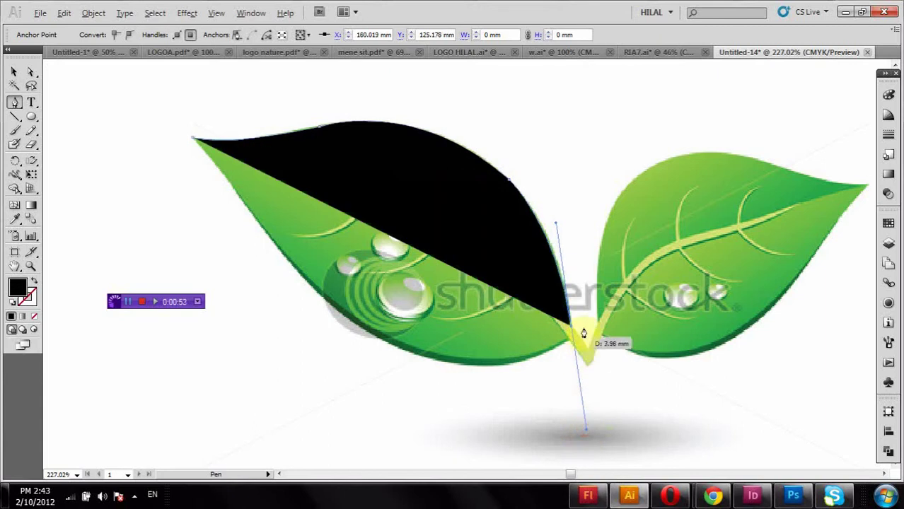
{"action": "key", "text": "alt"}
{"action": "left_click", "coordinate": [573, 329]}
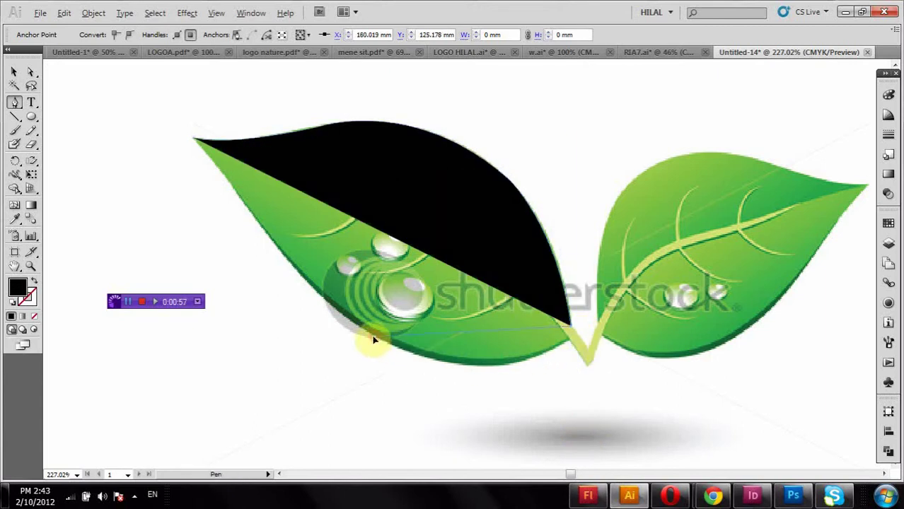
- Curve the path along the leaf's lower edge and close it at the tip
{"action": "mouse_move", "coordinate": [375, 343]}
{"action": "left_mouse_down"}
{"action": "mouse_move", "coordinate": [226, 272]}
{"action": "mouse_move", "coordinate": [198, 268]}
{"action": "mouse_move", "coordinate": [210, 268]}
{"action": "left_mouse_up"}
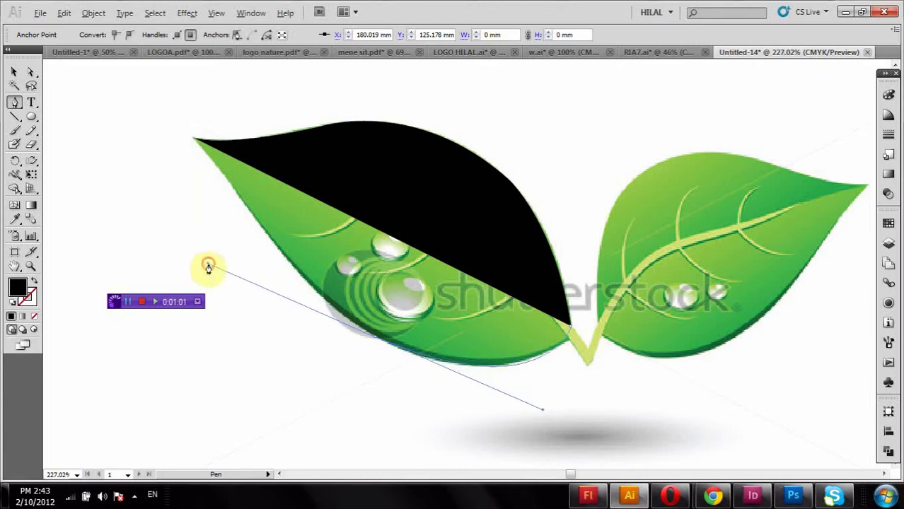
{"action": "left_click_drag", "start_coordinate": [466, 367], "coordinate": [353, 368]}
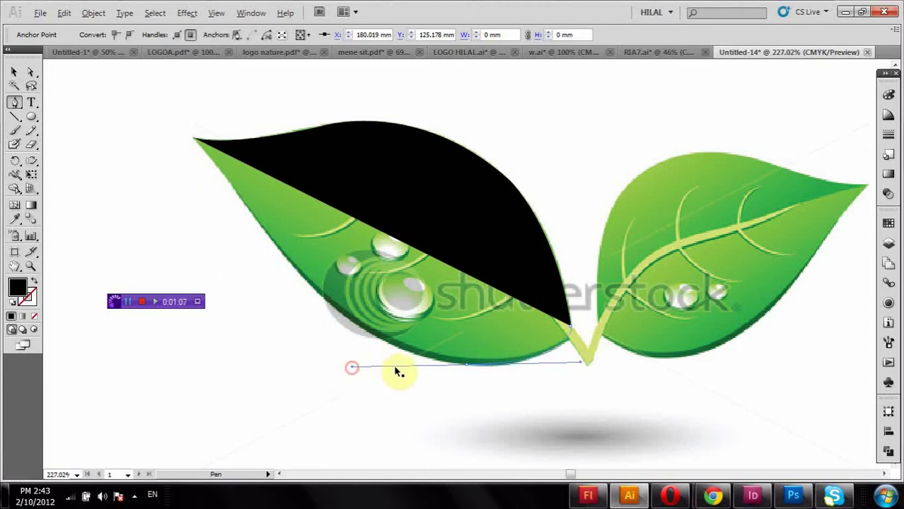
{"action": "left_click", "coordinate": [508, 369], "text": "ctrl"}
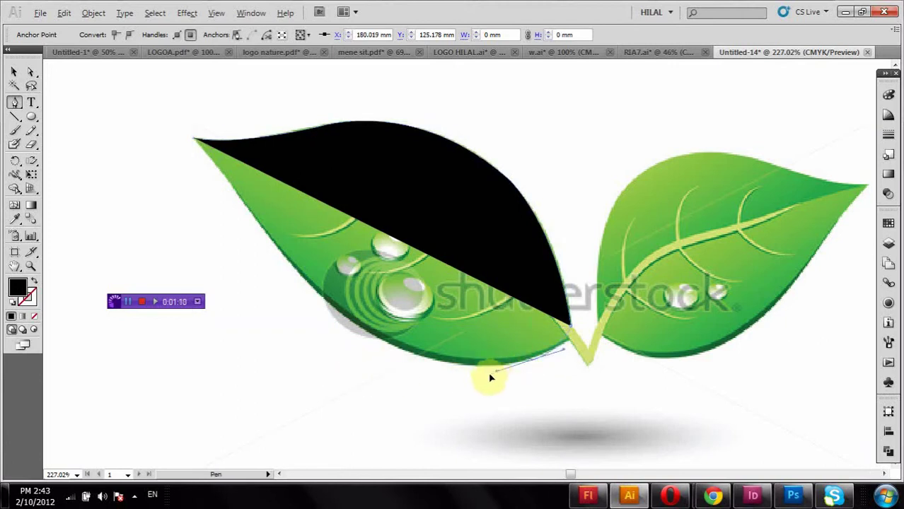
{"action": "left_click", "coordinate": [490, 378]}
{"action": "left_click", "coordinate": [525, 361]}
{"action": "left_click_drag", "start_coordinate": [496, 367], "coordinate": [480, 372]}
{"action": "left_click_drag", "start_coordinate": [480, 374], "coordinate": [303, 283]}
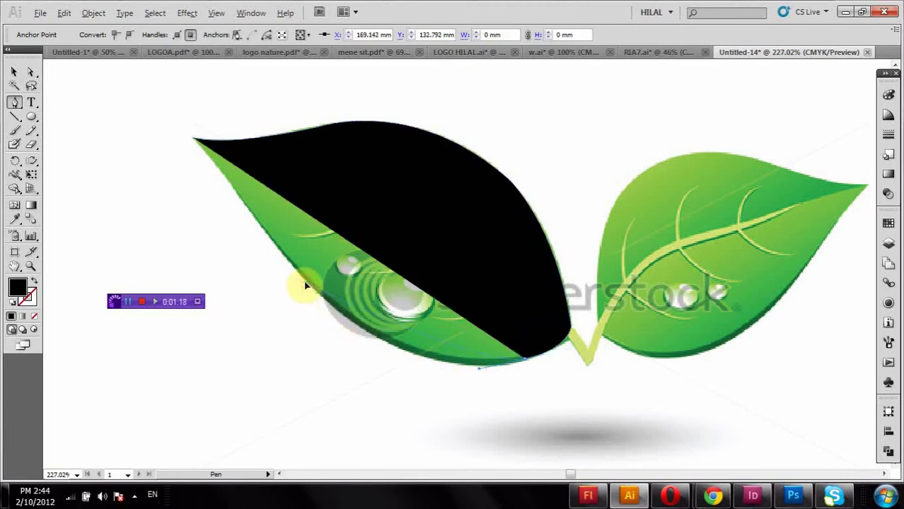
{"action": "left_click_drag", "start_coordinate": [216, 210], "coordinate": [223, 195]}
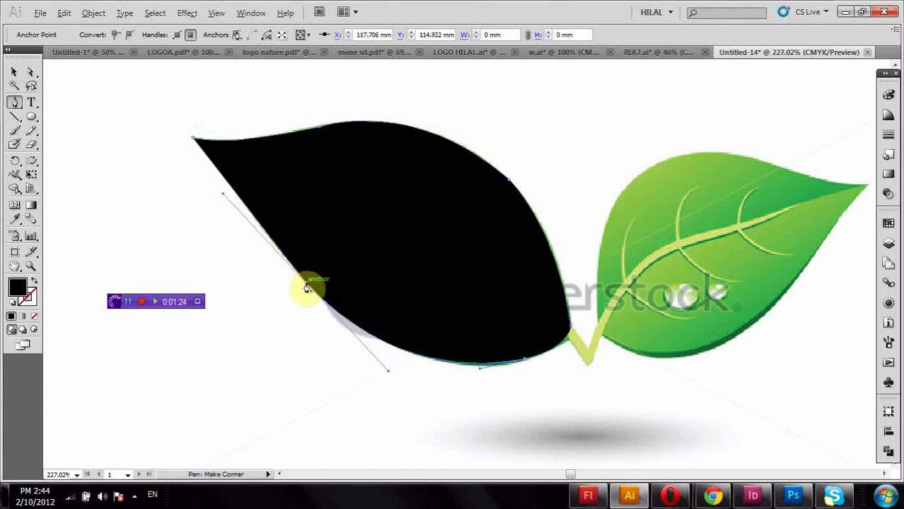
{"action": "left_click_drag", "start_coordinate": [197, 145], "coordinate": [158, 131]}
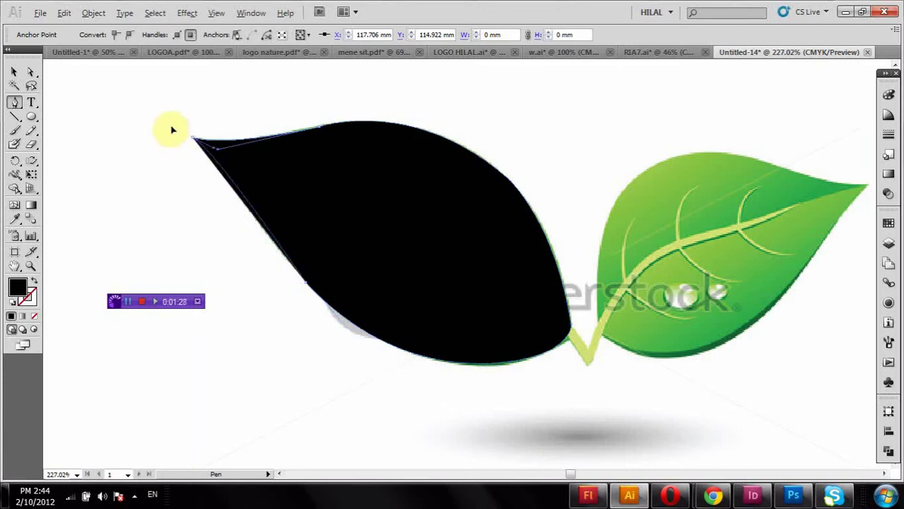
- Bow the path's lower-left edge outward so it covers the whole leaf
{"action": "left_click", "coordinate": [31, 72]}
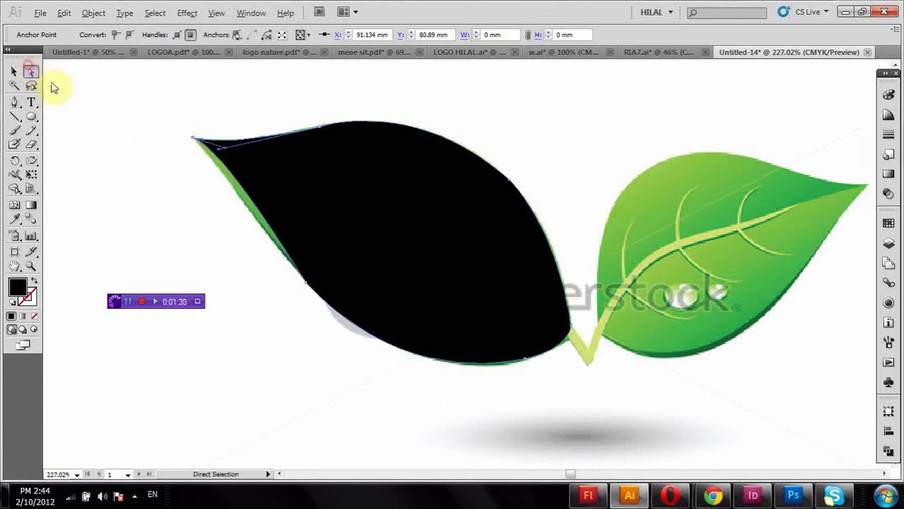
{"action": "left_click", "coordinate": [212, 162]}
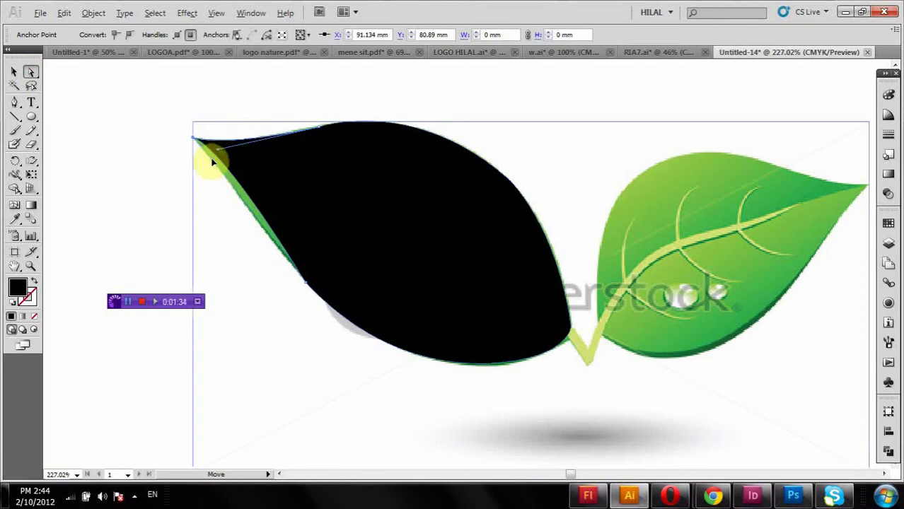
{"action": "left_click_drag", "start_coordinate": [230, 185], "coordinate": [258, 289]}
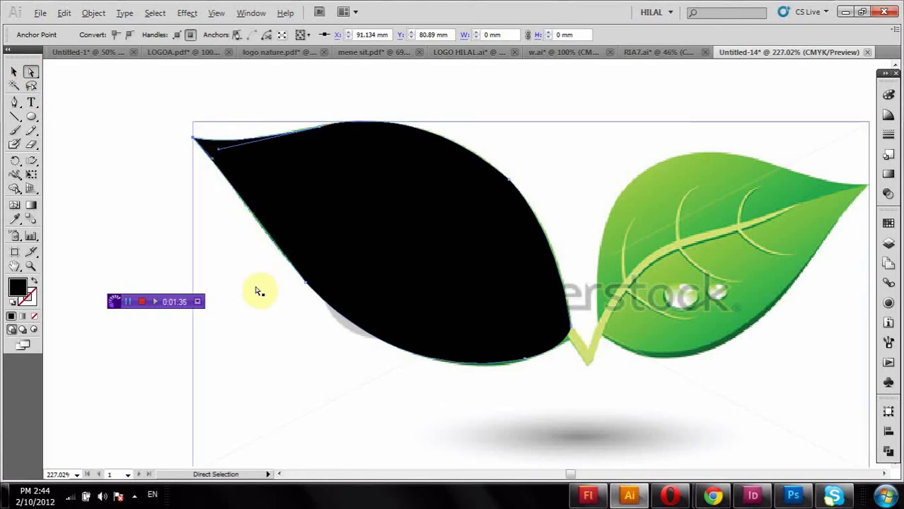
{"action": "left_click", "coordinate": [133, 137]}
- Drag the traced leaf and the reference image apart
{"action": "left_click", "coordinate": [386, 205]}
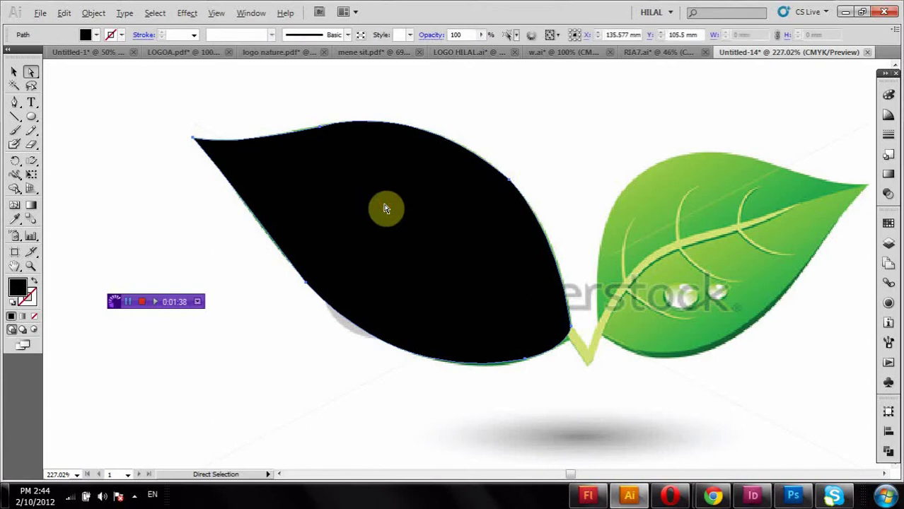
{"action": "left_click_drag", "start_coordinate": [394, 224], "coordinate": [290, 237]}
{"action": "left_click_drag", "start_coordinate": [541, 258], "coordinate": [617, 219]}
- Fill the traced leaf shape with a green swatch
{"action": "left_click", "coordinate": [222, 210]}
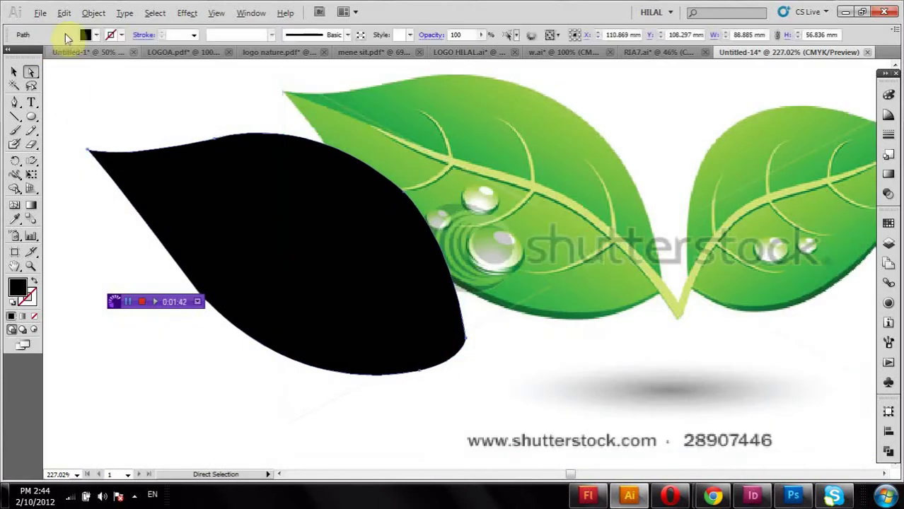
{"action": "left_click", "coordinate": [95, 36]}
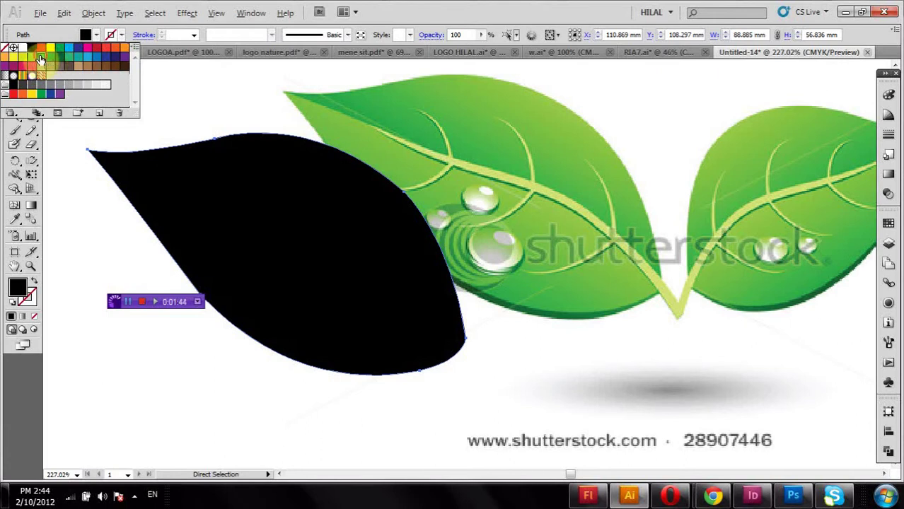
{"action": "left_click", "coordinate": [60, 55]}
{"action": "left_click", "coordinate": [280, 234]}
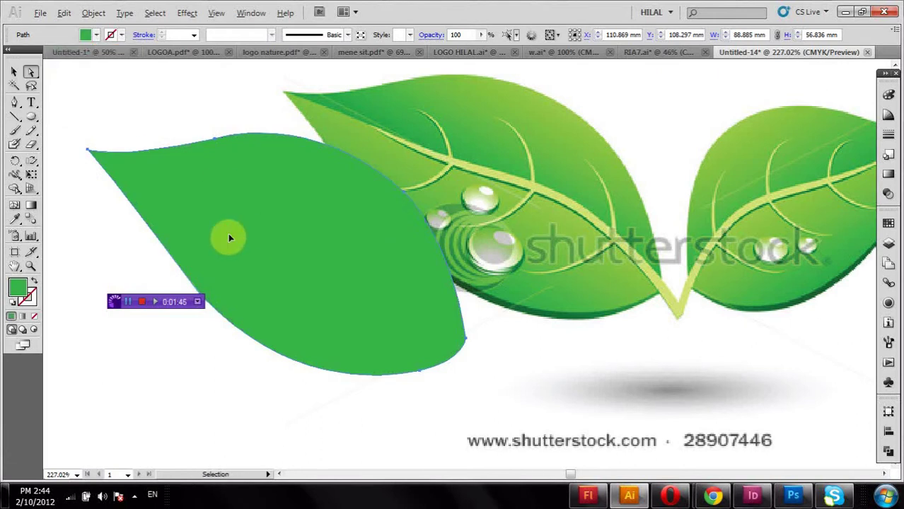
- Push the reference image onto the pasteboard and place the green leaf above Nature
{"action": "key", "text": "ctrl+minus"}
{"action": "key", "text": "ctrl+minus"}
{"action": "key", "text": "ctrl+minus"}
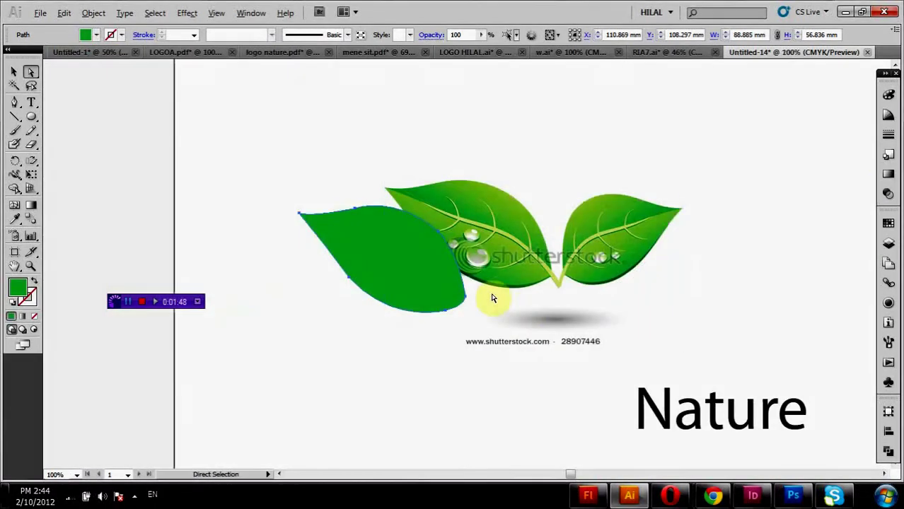
{"action": "left_click", "coordinate": [14, 72]}
{"action": "left_click", "coordinate": [96, 101]}
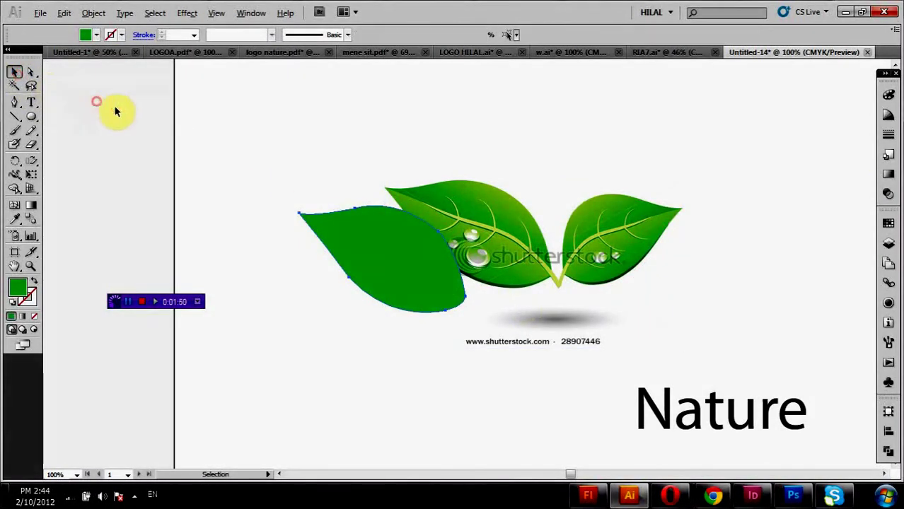
{"action": "left_click_drag", "start_coordinate": [531, 250], "coordinate": [137, 93]}
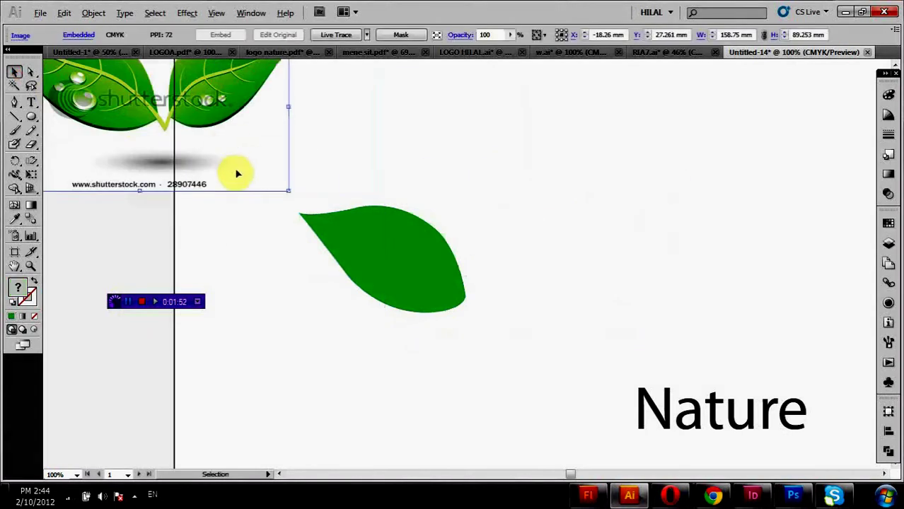
{"action": "left_click_drag", "start_coordinate": [237, 174], "coordinate": [119, 184]}
{"action": "left_click_drag", "start_coordinate": [381, 246], "coordinate": [442, 185]}
{"action": "left_click", "coordinate": [787, 182]}
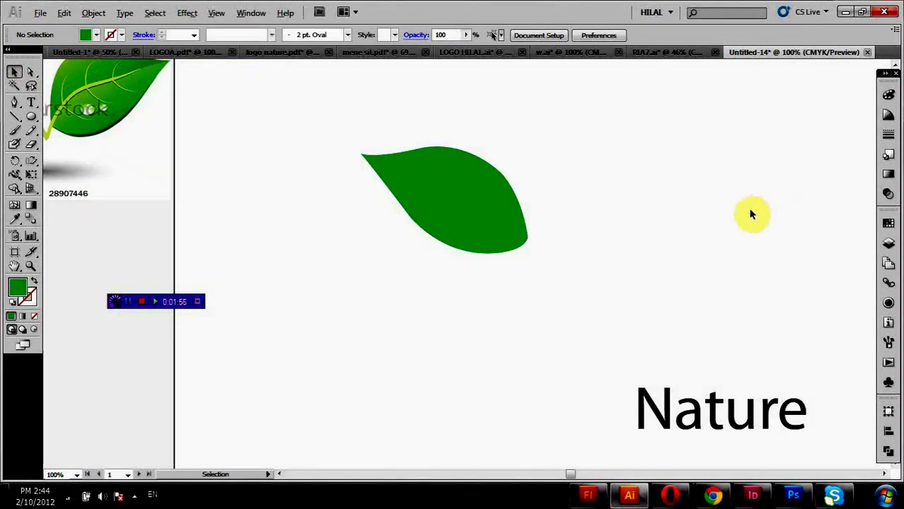
{"action": "left_click", "coordinate": [471, 214]}
- Darken the leaf's green fill and turn it into a linear gradient
{"action": "left_click", "coordinate": [888, 95]}
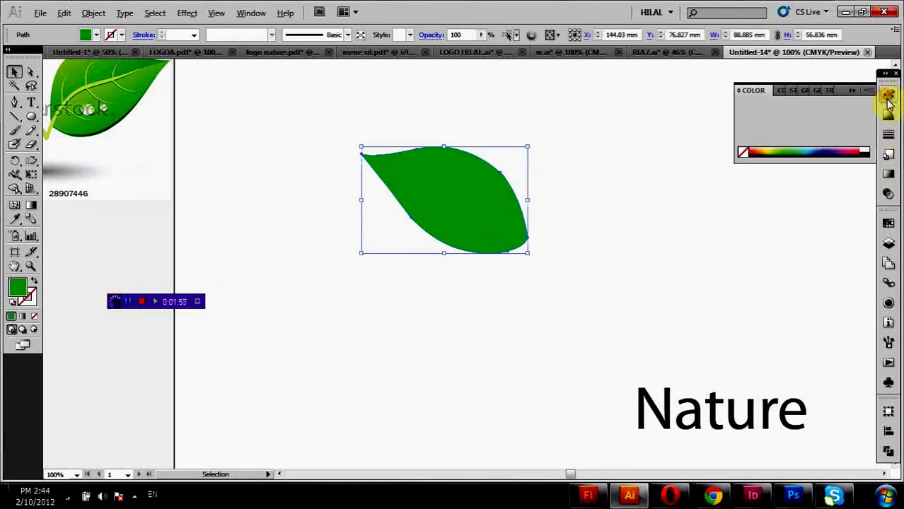
{"action": "left_click", "coordinate": [790, 141]}
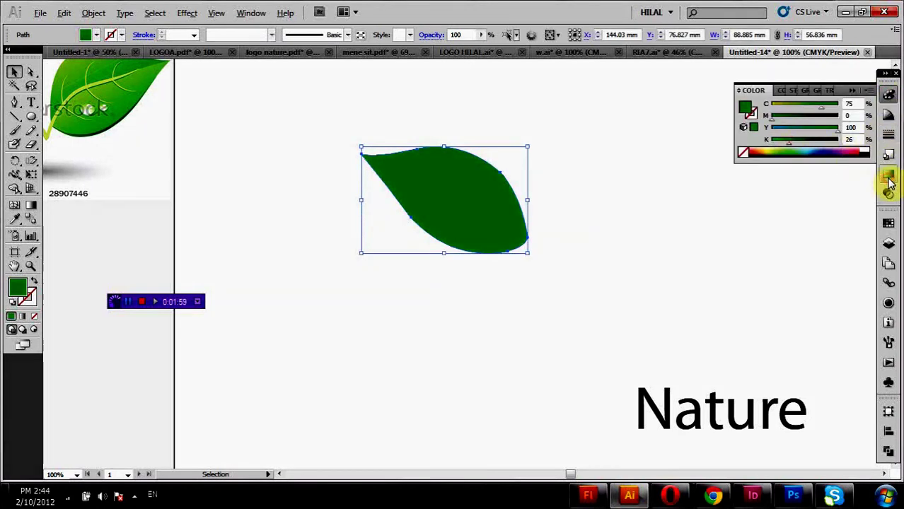
{"action": "left_click", "coordinate": [888, 173]}
{"action": "left_click", "coordinate": [810, 149]}
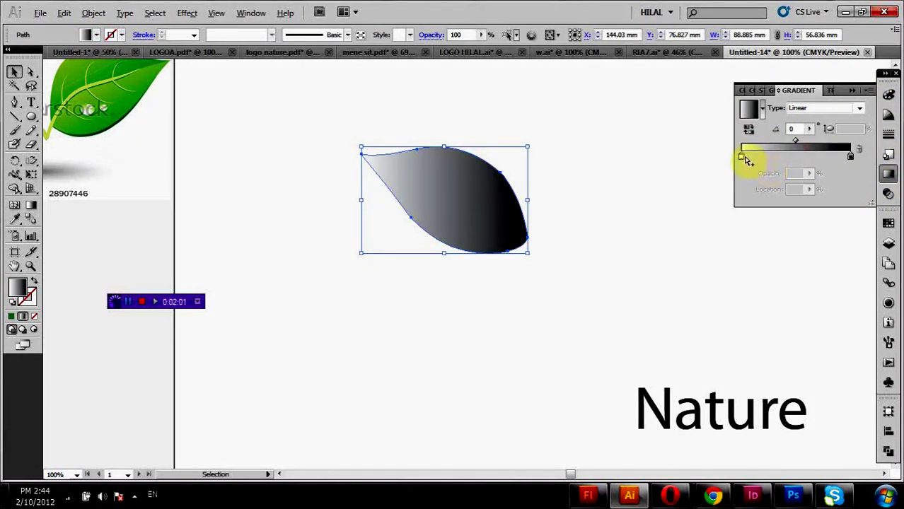
- Set the left gradient stop to yellow-green, the right to green, and shift the midpoint right
{"action": "double_click", "coordinate": [744, 157]}
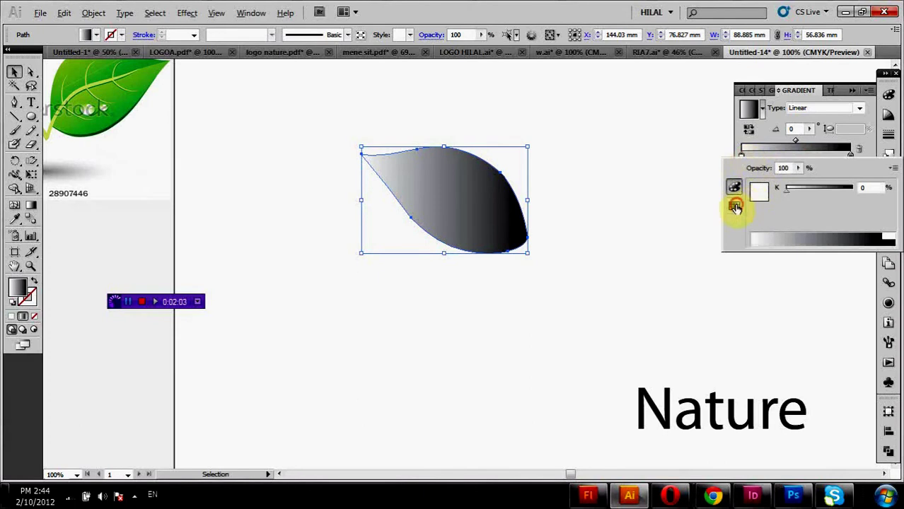
{"action": "left_click", "coordinate": [735, 206]}
{"action": "left_click", "coordinate": [771, 196]}
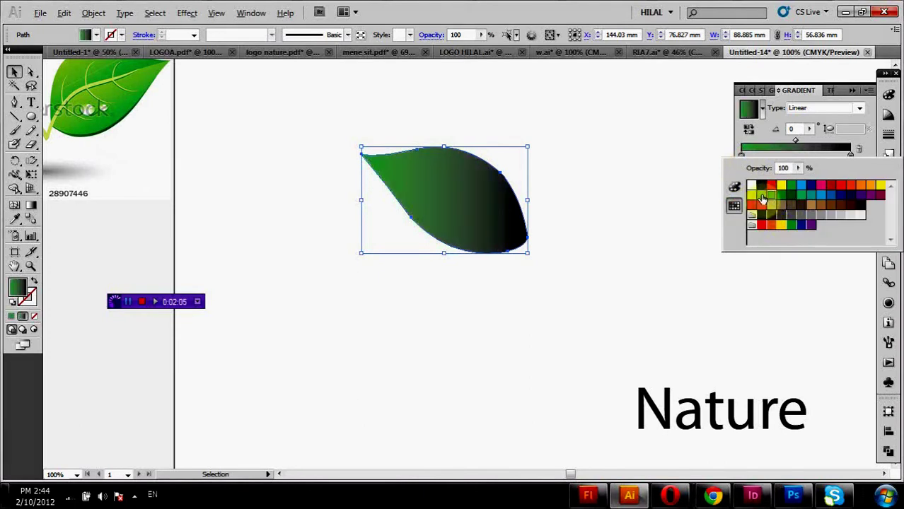
{"action": "left_click", "coordinate": [761, 196]}
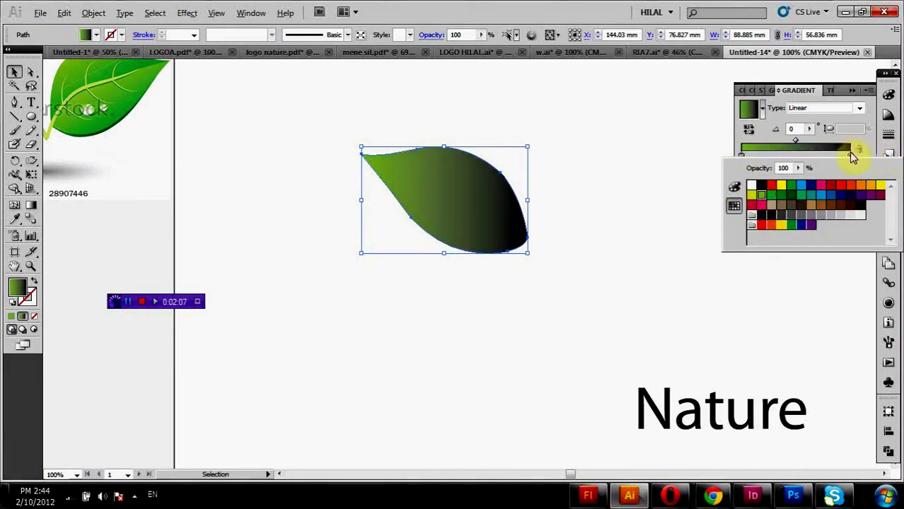
{"action": "key", "text": "Escape"}
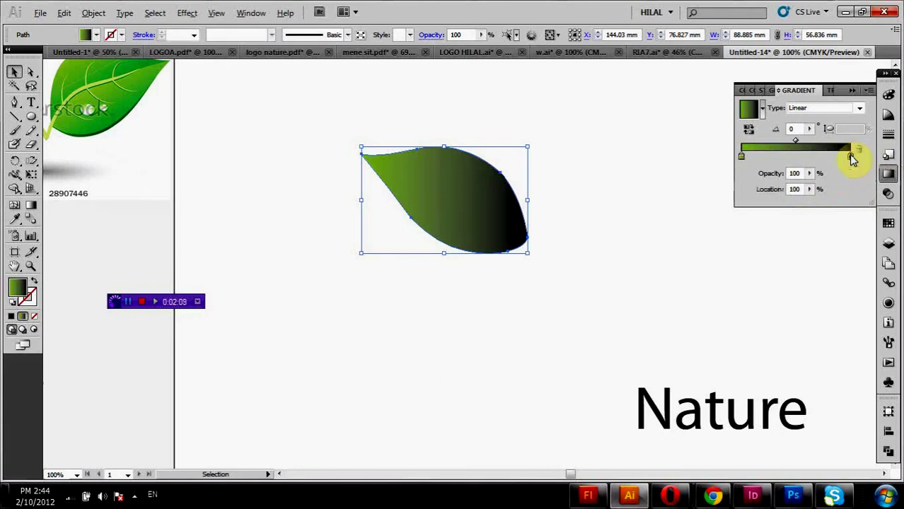
{"action": "double_click", "coordinate": [851, 155]}
{"action": "left_click", "coordinate": [781, 197]}
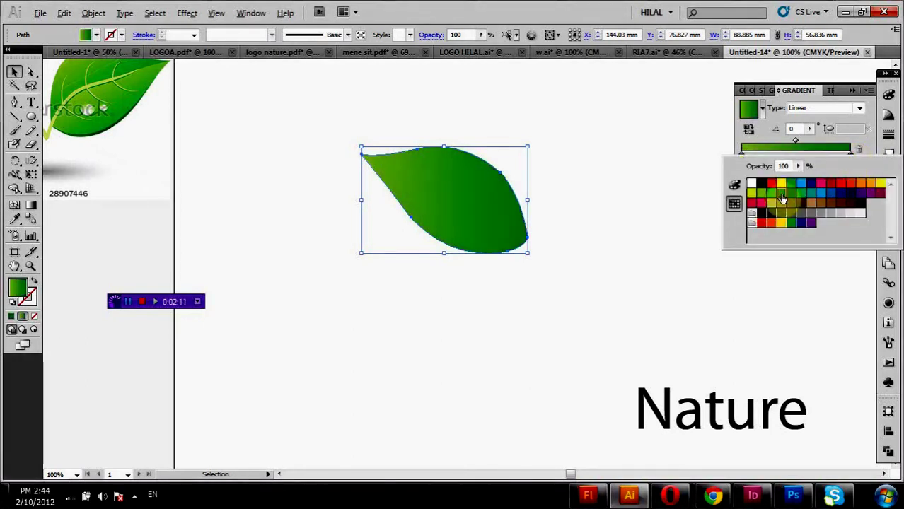
{"action": "left_click", "coordinate": [795, 143]}
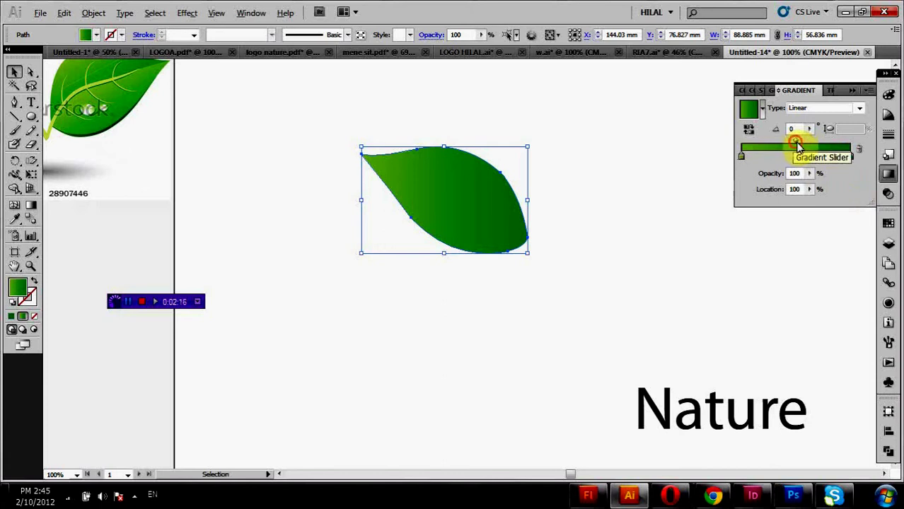
{"action": "left_click_drag", "start_coordinate": [796, 144], "coordinate": [805, 141]}
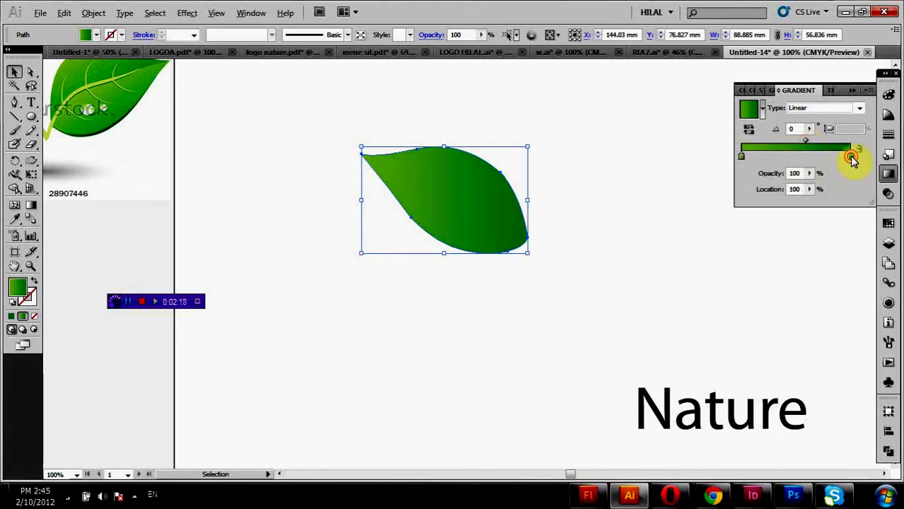
- Darken both stops with CMYK sliders, the left ending at C45 Y100 K11
{"action": "double_click", "coordinate": [851, 155]}
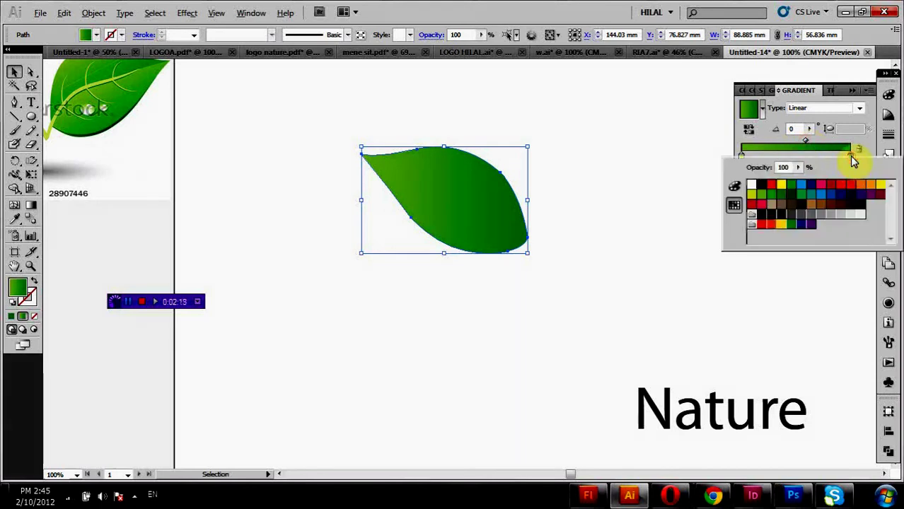
{"action": "left_click", "coordinate": [735, 186]}
{"action": "left_click_drag", "start_coordinate": [789, 221], "coordinate": [810, 224]}
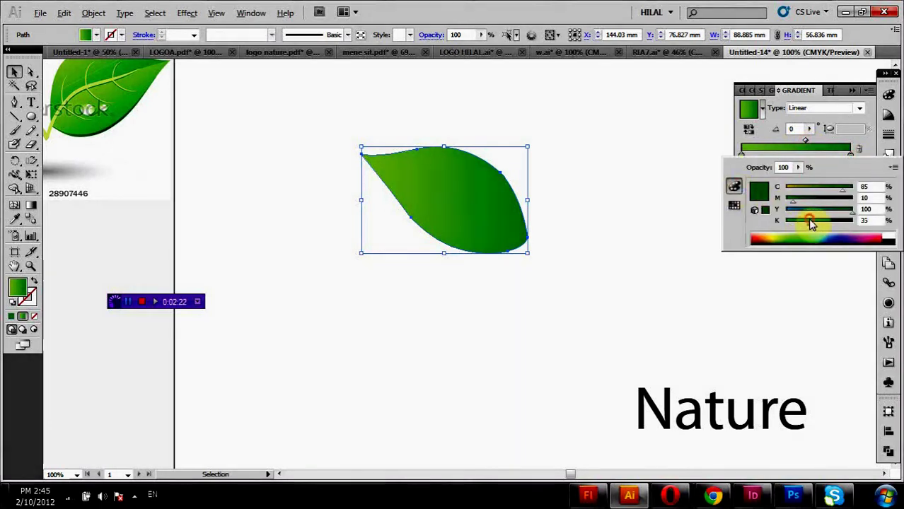
{"action": "left_click", "coordinate": [743, 156]}
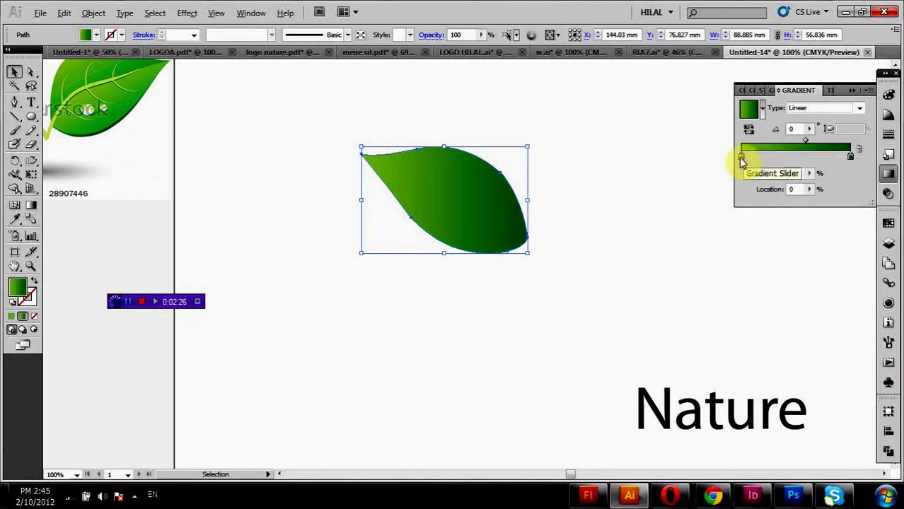
{"action": "double_click", "coordinate": [741, 157]}
{"action": "left_click", "coordinate": [791, 224]}
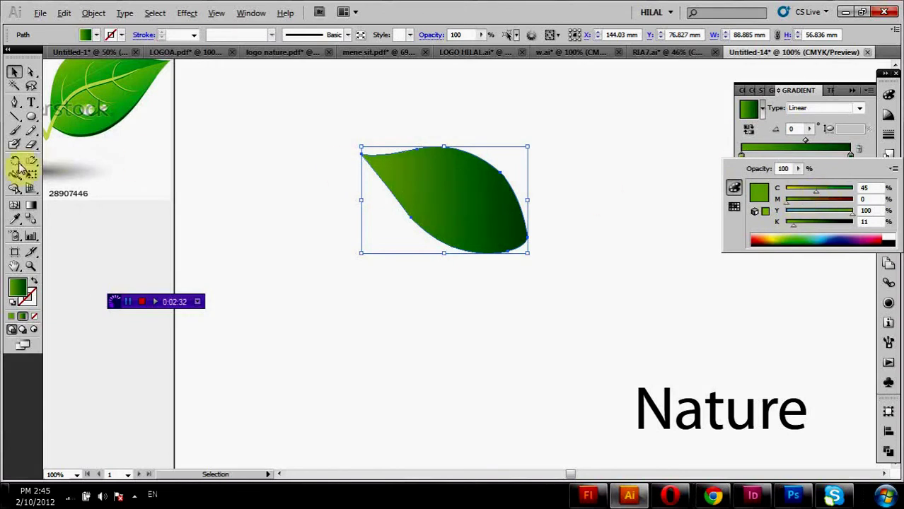
- Move the leaf up-left and reverse its gradient's colour order
{"action": "left_click", "coordinate": [201, 222]}
{"action": "left_click_drag", "start_coordinate": [452, 203], "coordinate": [290, 116]}
{"action": "key", "text": "g"}
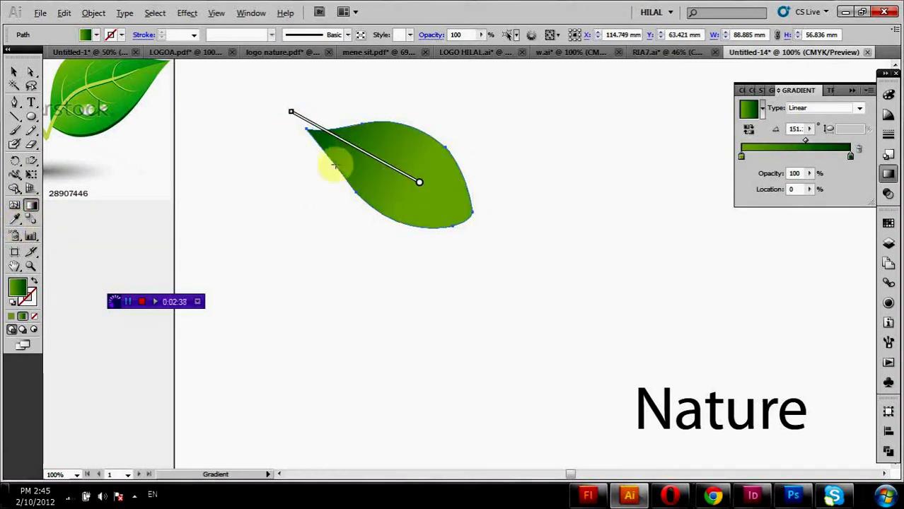
{"action": "left_click", "coordinate": [752, 131]}
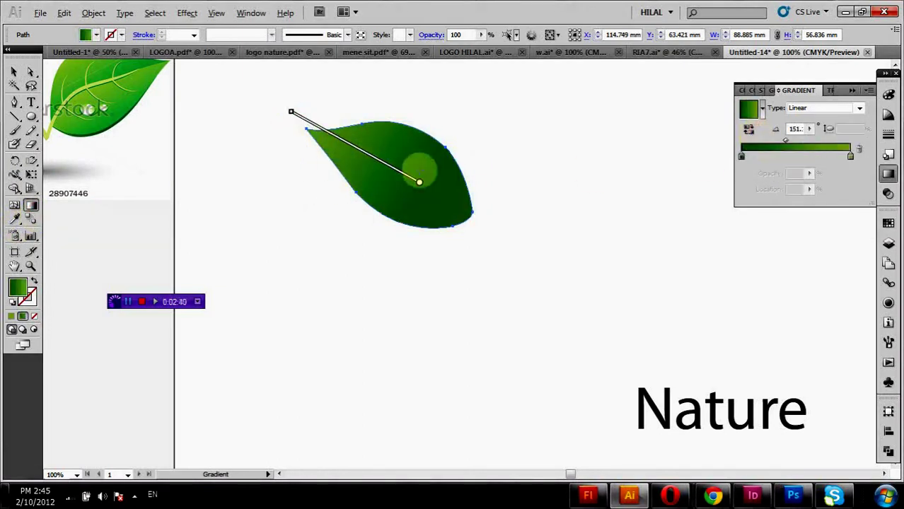
- Angle the gradient from the leaf's upper-left tip down to its lower right
{"action": "left_click_drag", "start_coordinate": [419, 178], "coordinate": [467, 211]}
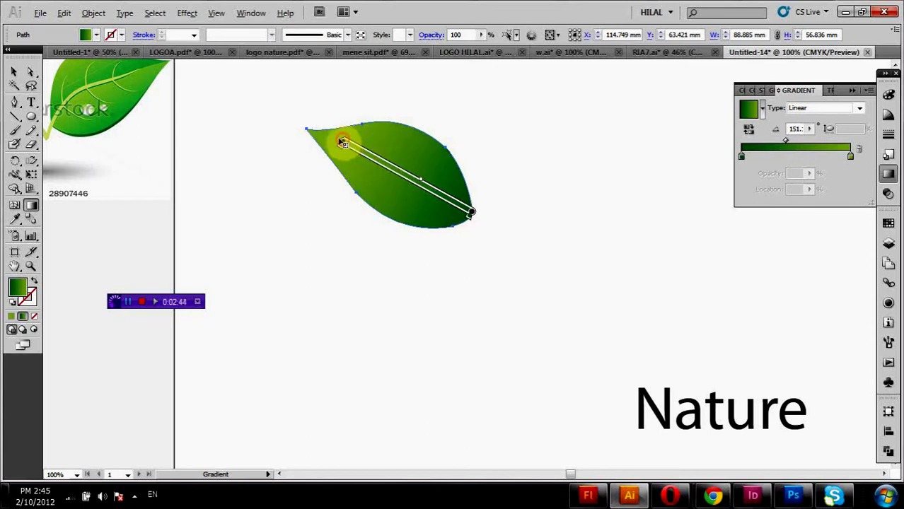
{"action": "left_click_drag", "start_coordinate": [343, 141], "coordinate": [267, 102]}
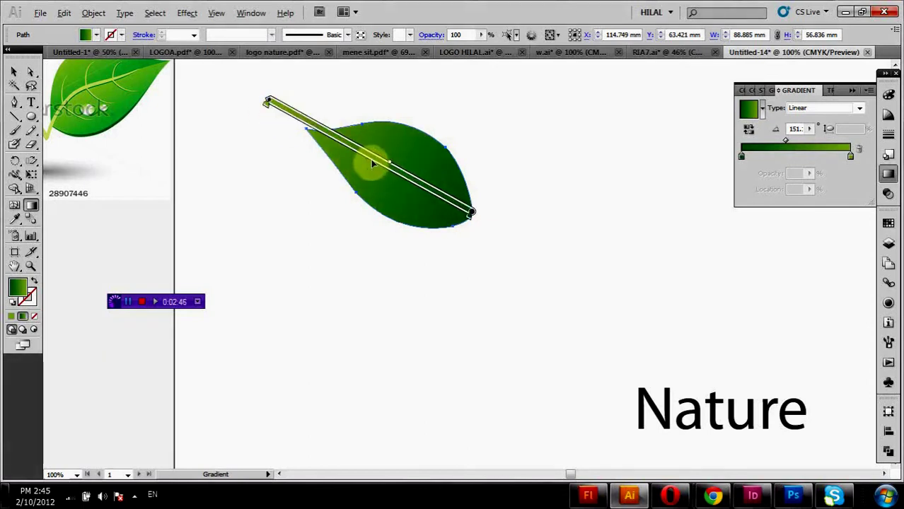
{"action": "mouse_move", "coordinate": [367, 160]}
{"action": "left_mouse_down"}
{"action": "mouse_move", "coordinate": [372, 175]}
{"action": "mouse_move", "coordinate": [389, 167]}
{"action": "left_mouse_up"}
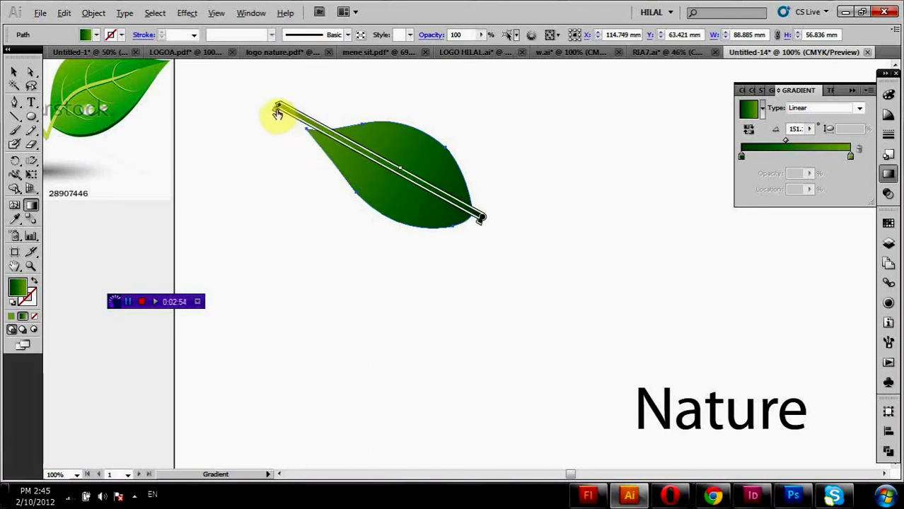
{"action": "left_click_drag", "start_coordinate": [319, 129], "coordinate": [323, 133]}
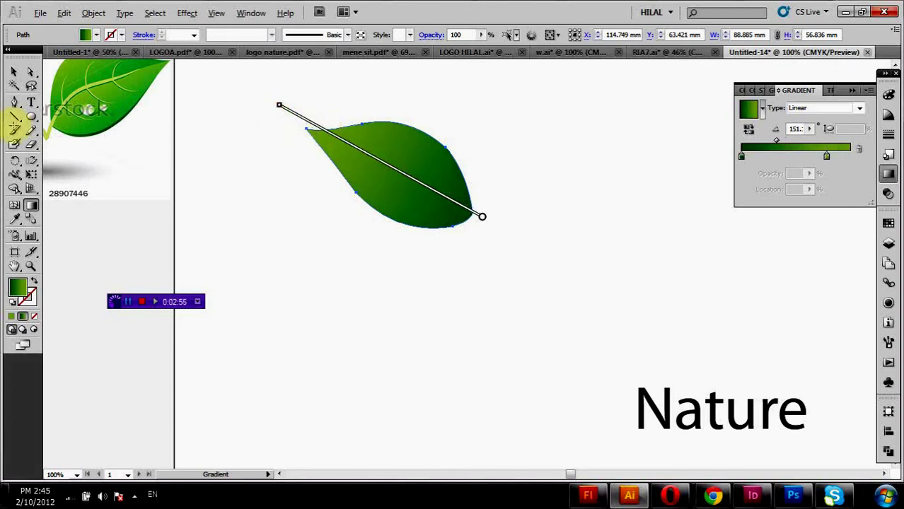
{"action": "left_click", "coordinate": [13, 76]}
{"action": "left_click", "coordinate": [230, 204]}
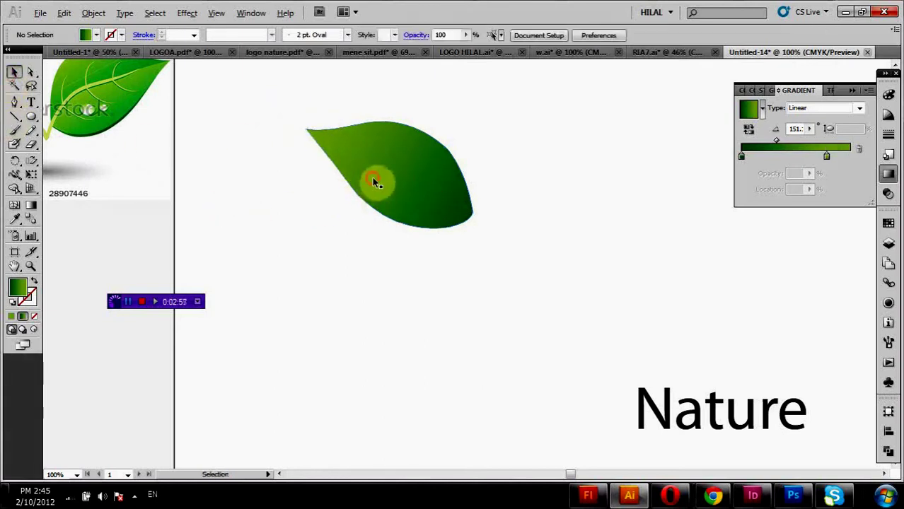
- Move the leaf down-right and give it a 3 pt green outline
{"action": "left_click_drag", "start_coordinate": [376, 196], "coordinate": [442, 302]}
{"action": "left_click", "coordinate": [96, 34]}
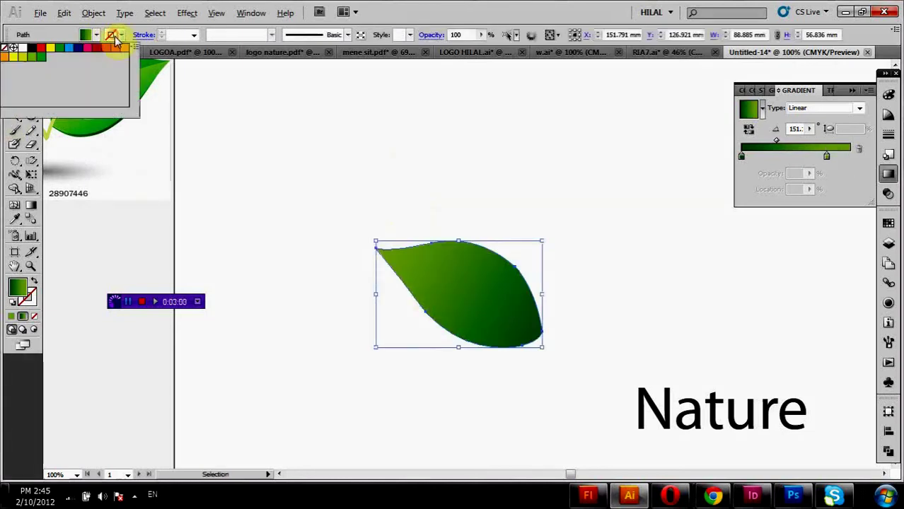
{"action": "left_click", "coordinate": [59, 47]}
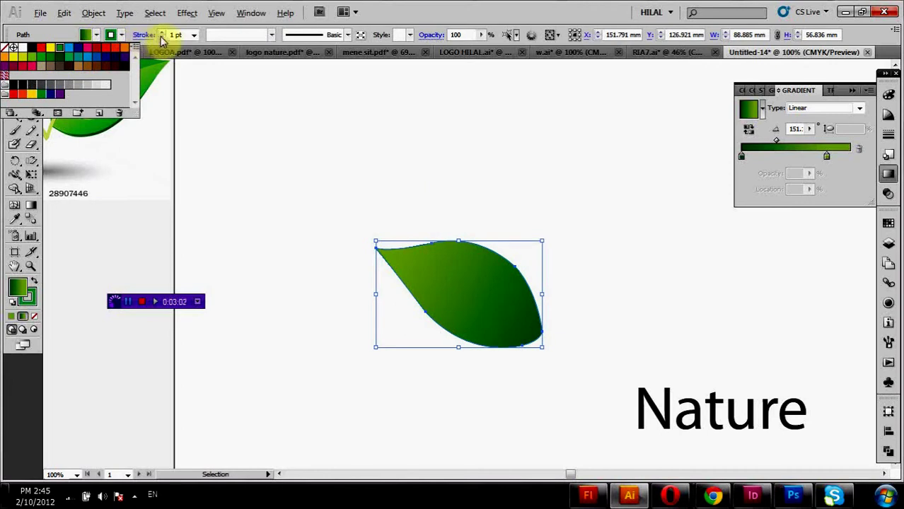
{"action": "left_click", "coordinate": [164, 33]}
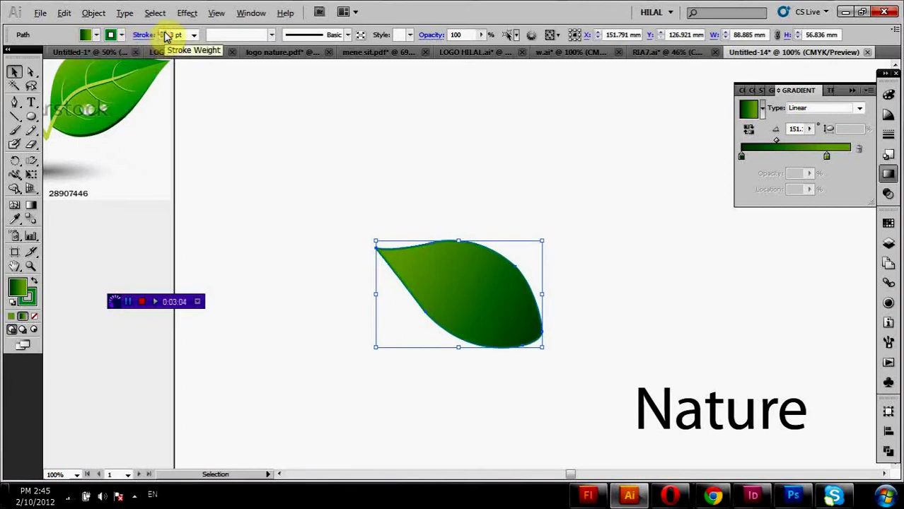
- Expand the leaf's fill and stroke, then ungroup and reselect the pieces
{"action": "left_click", "coordinate": [92, 13]}
{"action": "left_click", "coordinate": [137, 157]}
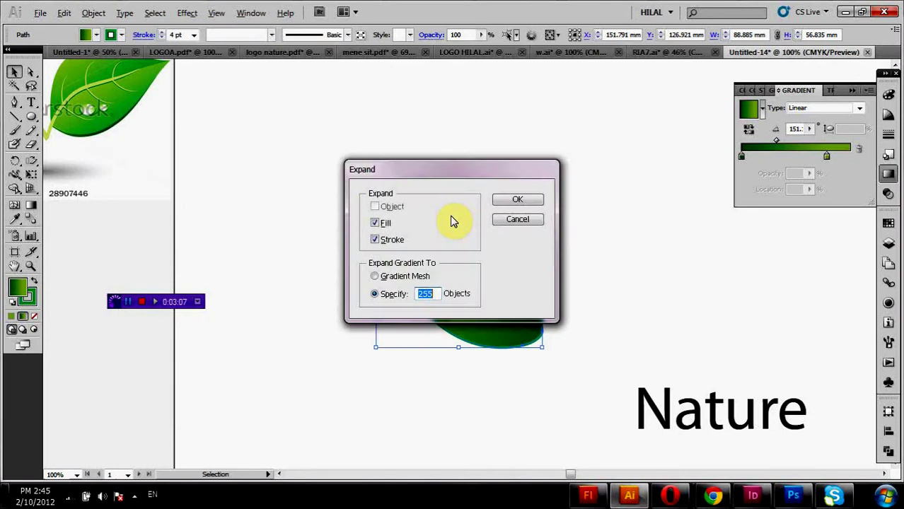
{"action": "left_click", "coordinate": [502, 203]}
{"action": "right_click", "coordinate": [481, 236]}
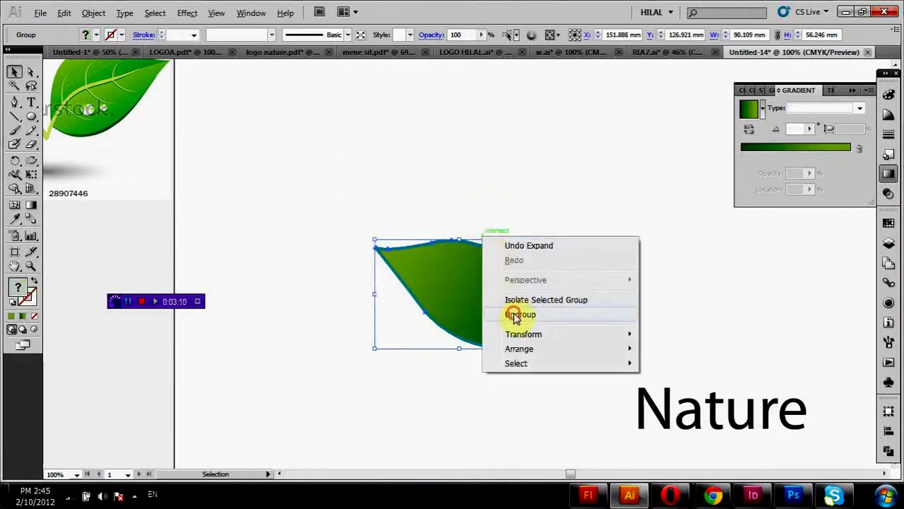
{"action": "left_click", "coordinate": [514, 316]}
{"action": "left_click", "coordinate": [530, 195]}
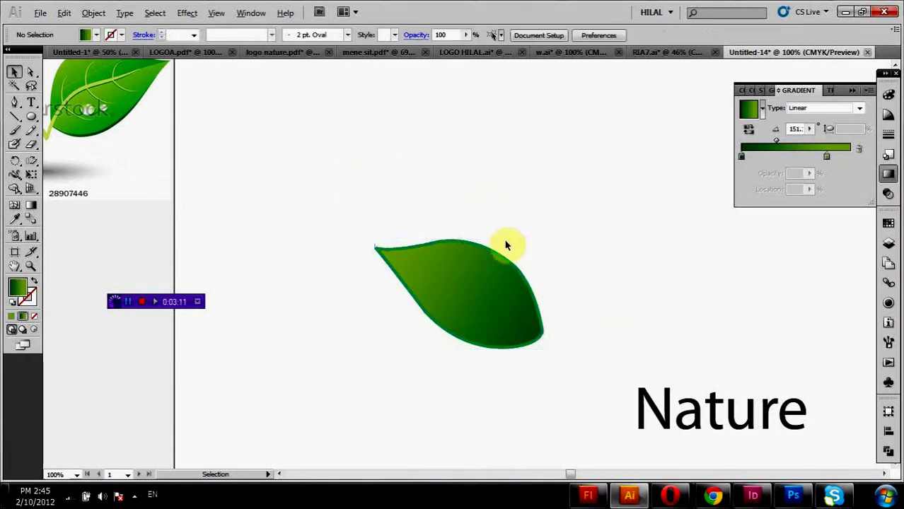
{"action": "left_click", "coordinate": [478, 287]}
{"action": "key", "text": "a"}
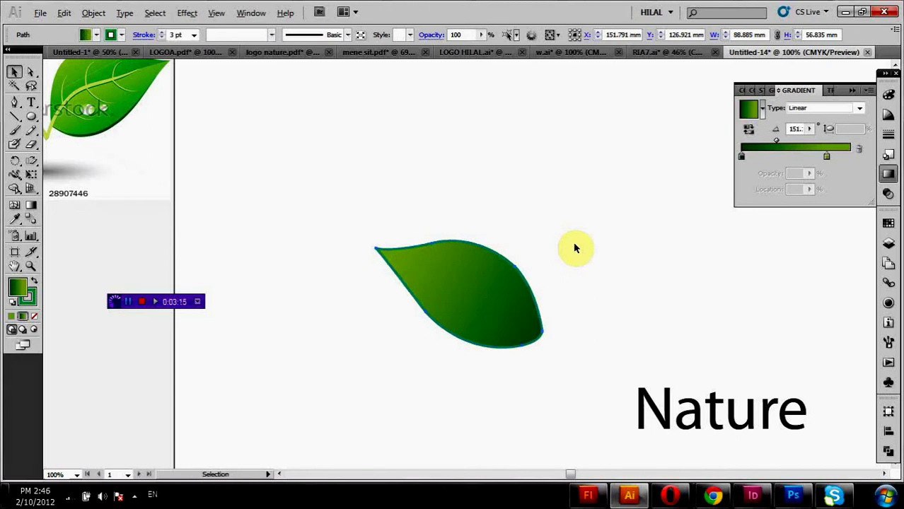
- Zoom in on the leaf and apply Object > Flatten Transparency
{"action": "left_click", "coordinate": [31, 267]}
{"action": "left_click_drag", "start_coordinate": [360, 216], "coordinate": [574, 365]}
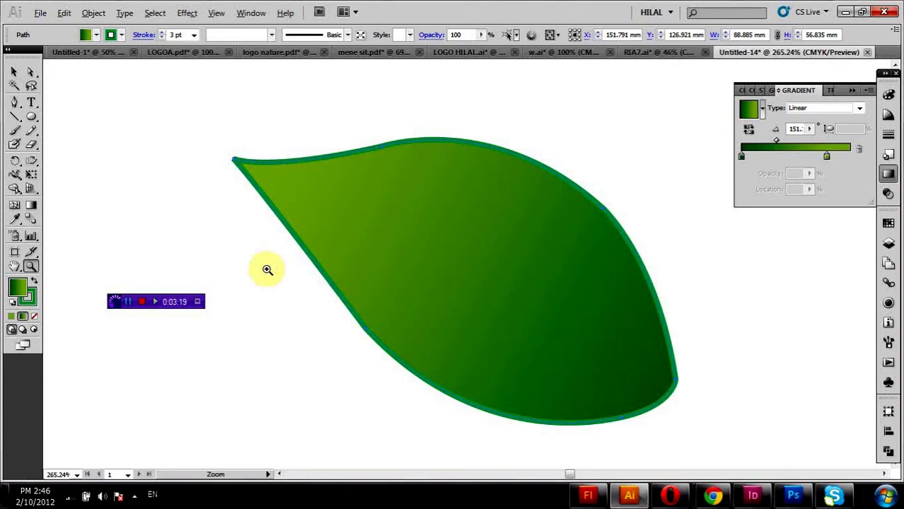
{"action": "right_click", "coordinate": [248, 168]}
{"action": "left_click", "coordinate": [239, 154]}
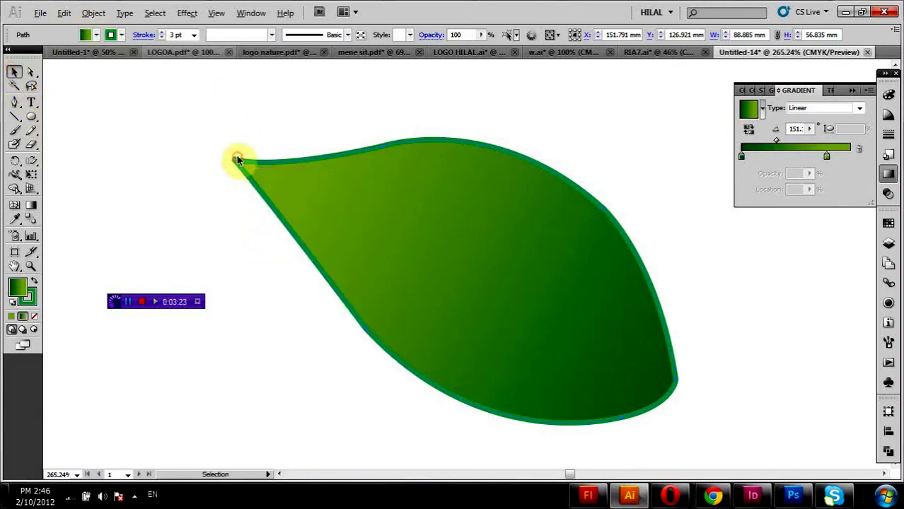
{"action": "left_click", "coordinate": [184, 107]}
{"action": "left_click", "coordinate": [295, 196]}
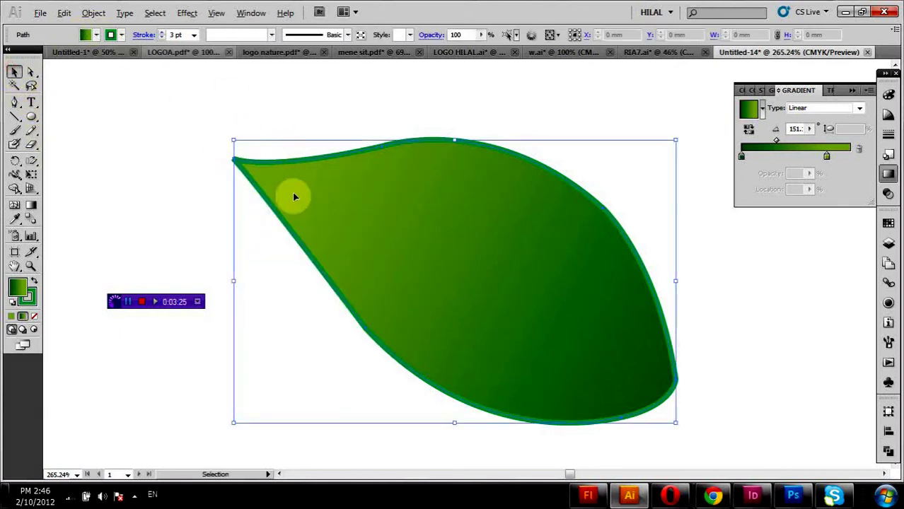
{"action": "left_click", "coordinate": [94, 13]}
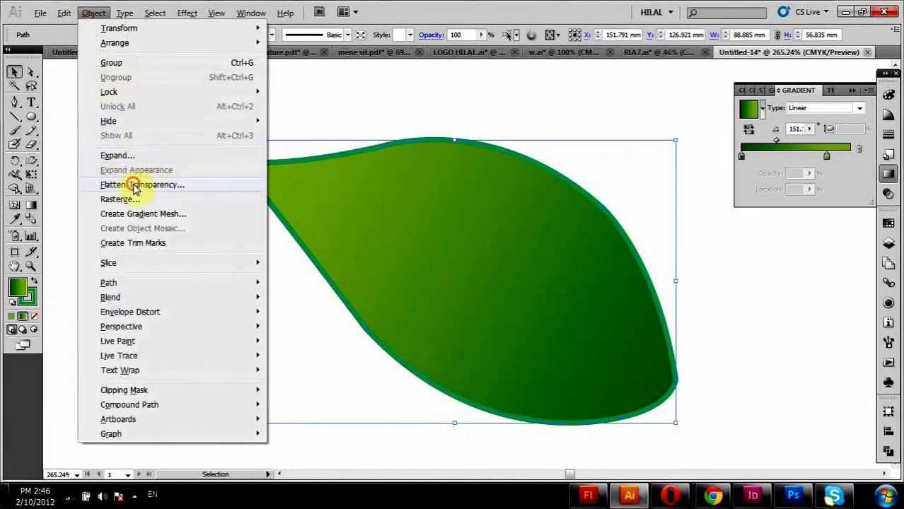
{"action": "left_click", "coordinate": [138, 184]}
{"action": "left_click", "coordinate": [577, 164]}
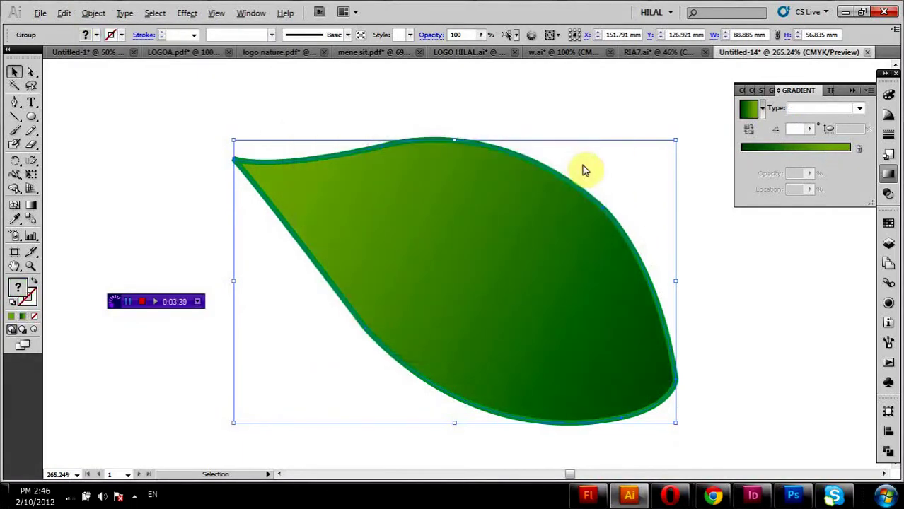
- Ungroup the flattened leaf and select its green outline path
{"action": "left_click", "coordinate": [164, 80]}
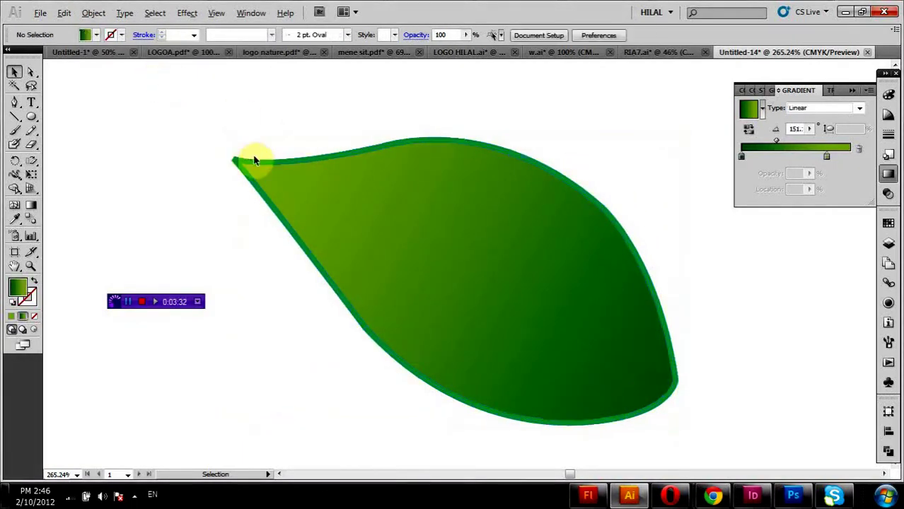
{"action": "right_click", "coordinate": [259, 163]}
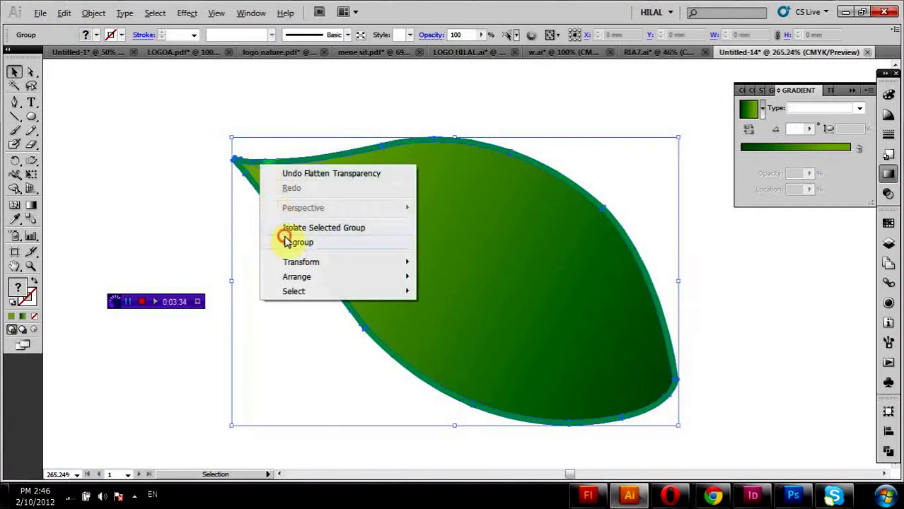
{"action": "left_click", "coordinate": [298, 241]}
{"action": "left_click", "coordinate": [201, 197]}
{"action": "left_click", "coordinate": [241, 163]}
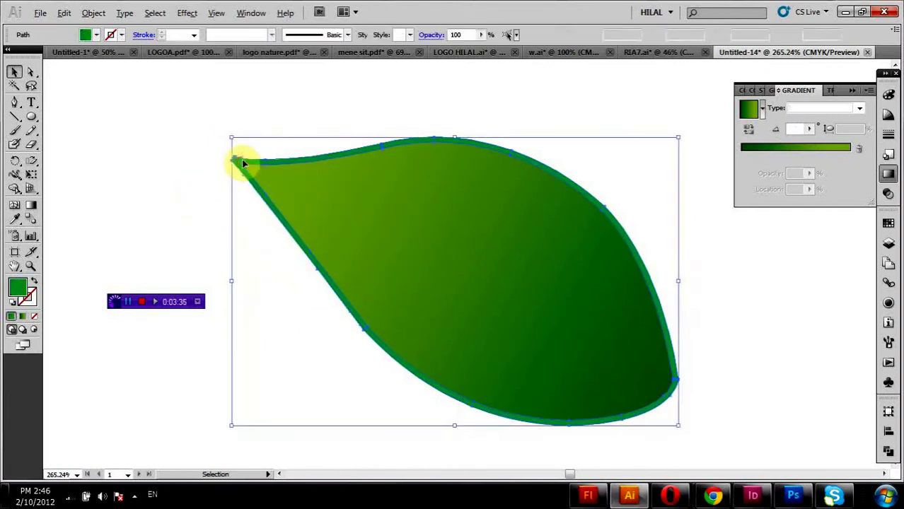
{"action": "left_click", "coordinate": [889, 451]}
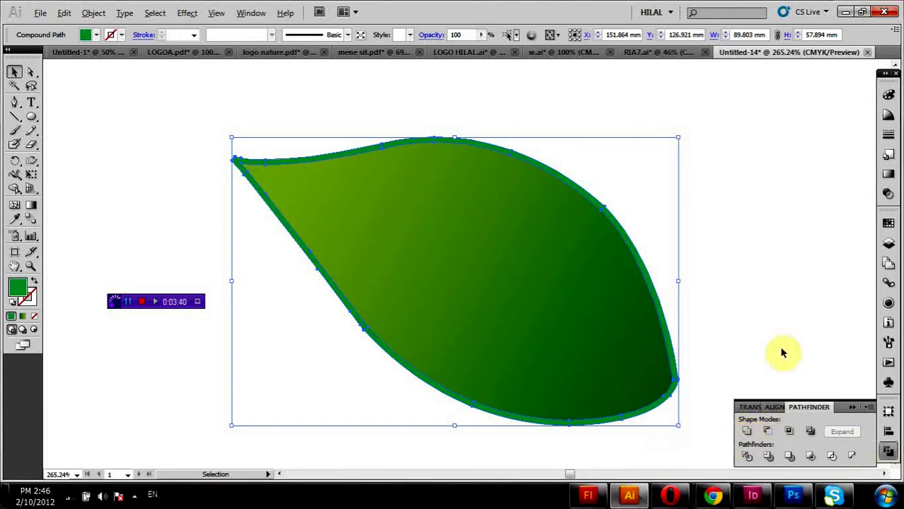
- Apply a linear gradient to the outline and darken its left stop to K 82
{"action": "left_click", "coordinate": [889, 175]}
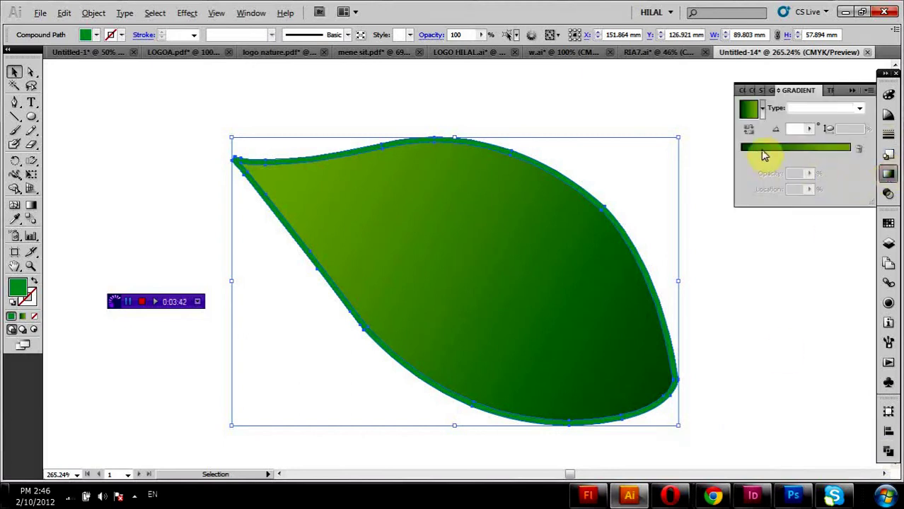
{"action": "left_click", "coordinate": [764, 148]}
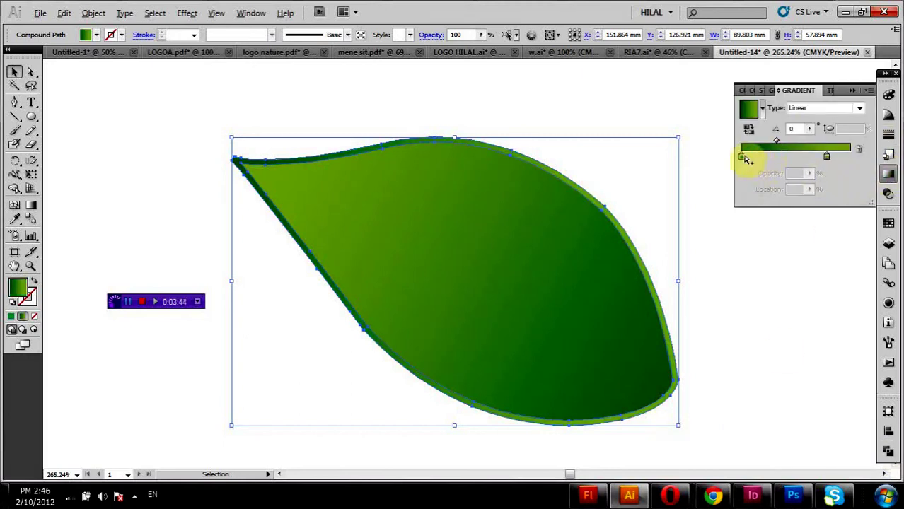
{"action": "left_click", "coordinate": [741, 157]}
{"action": "double_click", "coordinate": [742, 157]}
{"action": "left_click", "coordinate": [734, 185]}
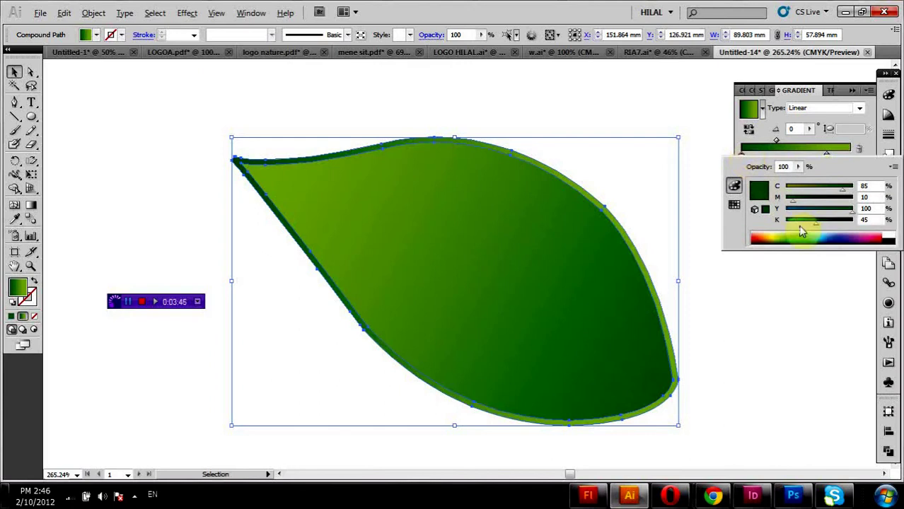
{"action": "left_click_drag", "start_coordinate": [817, 227], "coordinate": [843, 227]}
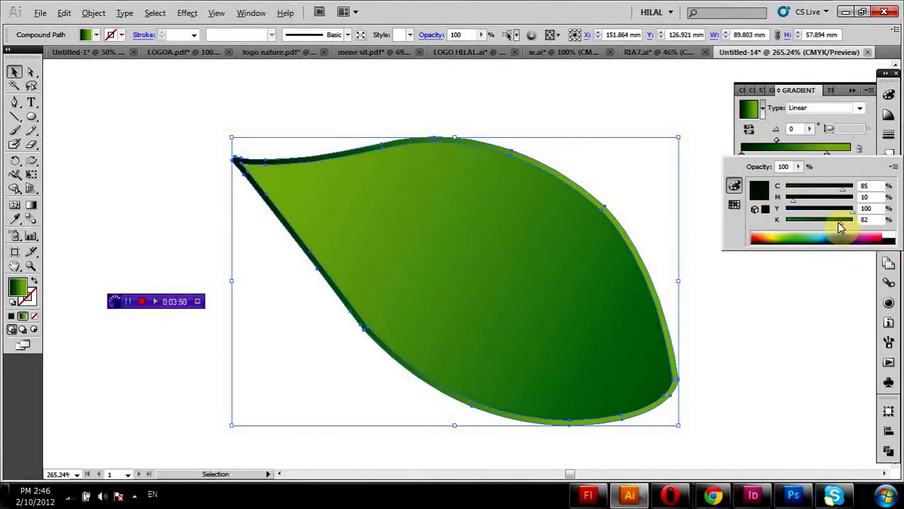
{"action": "left_click", "coordinate": [828, 156]}
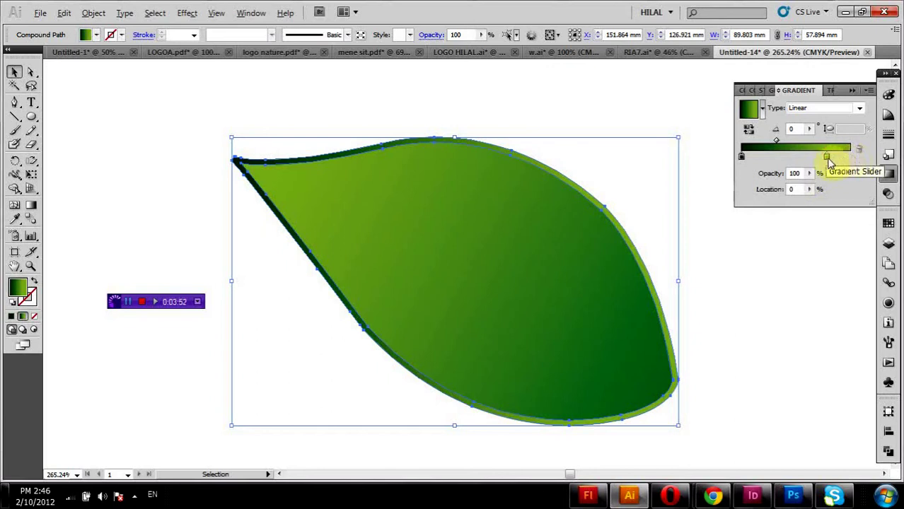
- Move the right stop to the end, set its cyan to 72, and midpoint to 33.9%
{"action": "left_click_drag", "start_coordinate": [830, 161], "coordinate": [853, 160]}
{"action": "double_click", "coordinate": [850, 156]}
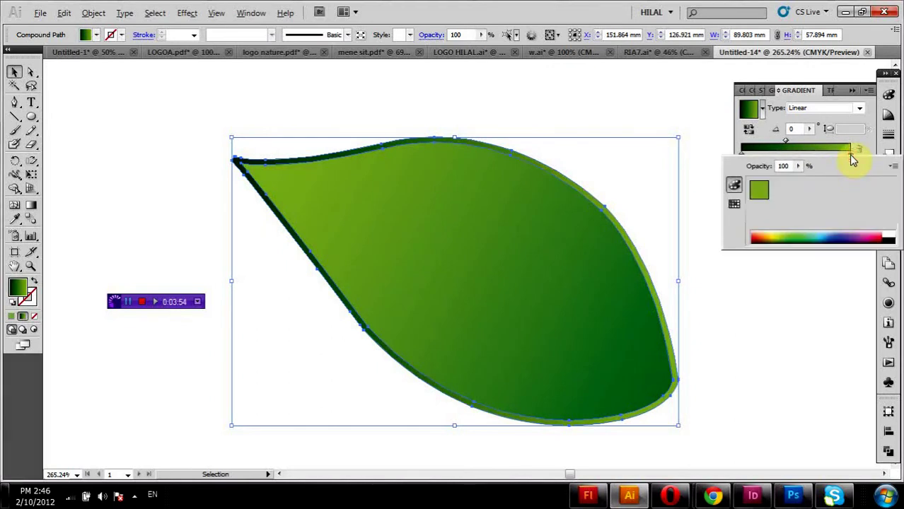
{"action": "left_click_drag", "start_coordinate": [829, 191], "coordinate": [836, 191]}
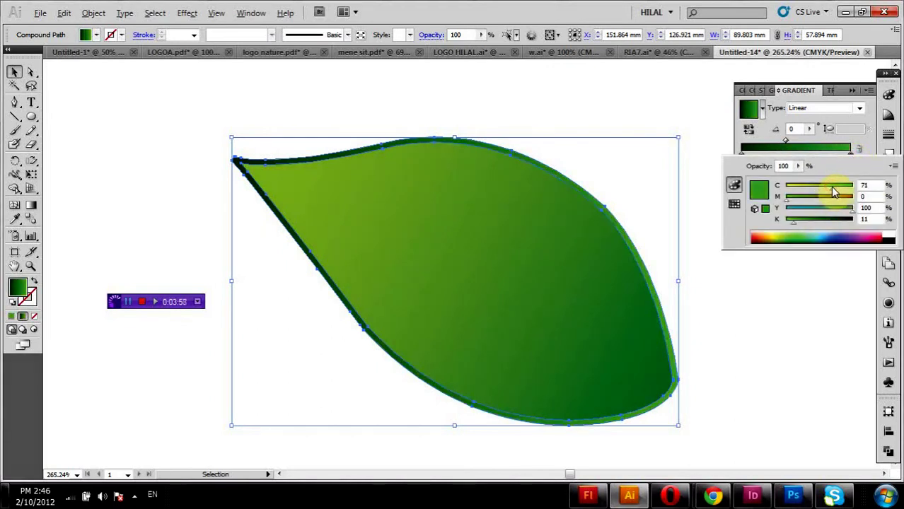
{"action": "left_click", "coordinate": [786, 141]}
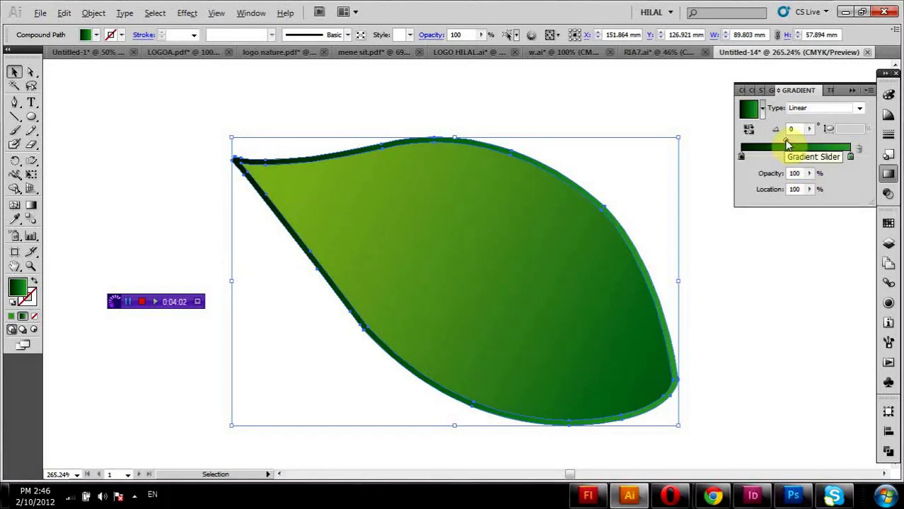
{"action": "left_click_drag", "start_coordinate": [787, 144], "coordinate": [777, 140]}
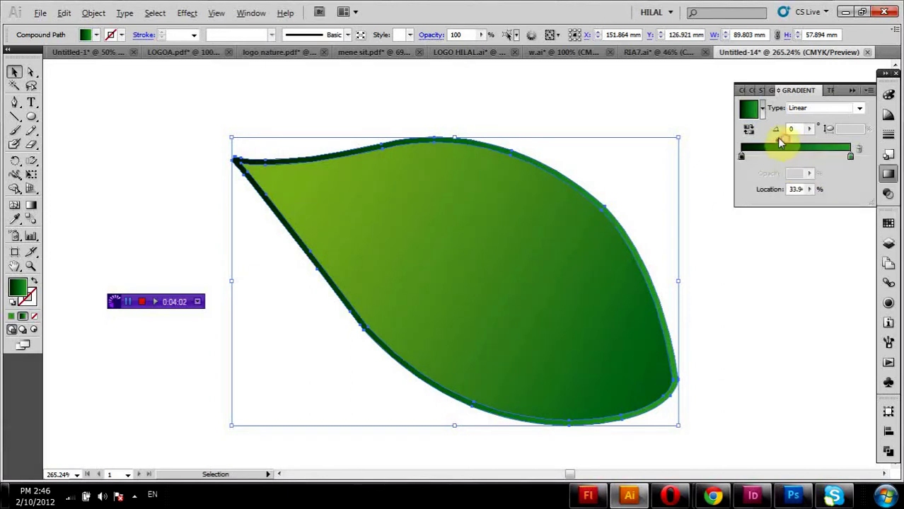
{"action": "left_click", "coordinate": [31, 207]}
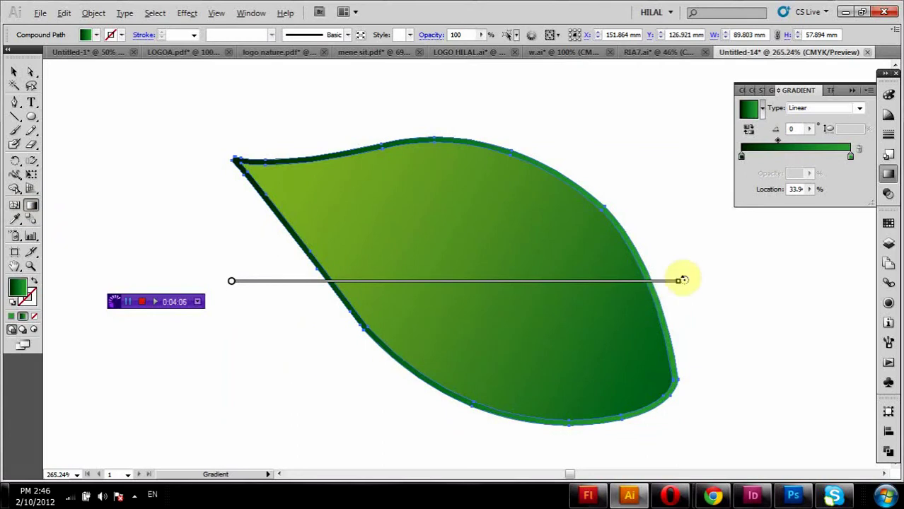
- Rotate the outline gradient diagonally across the leaf to about 34.3°
{"action": "left_click_drag", "start_coordinate": [682, 280], "coordinate": [628, 151]}
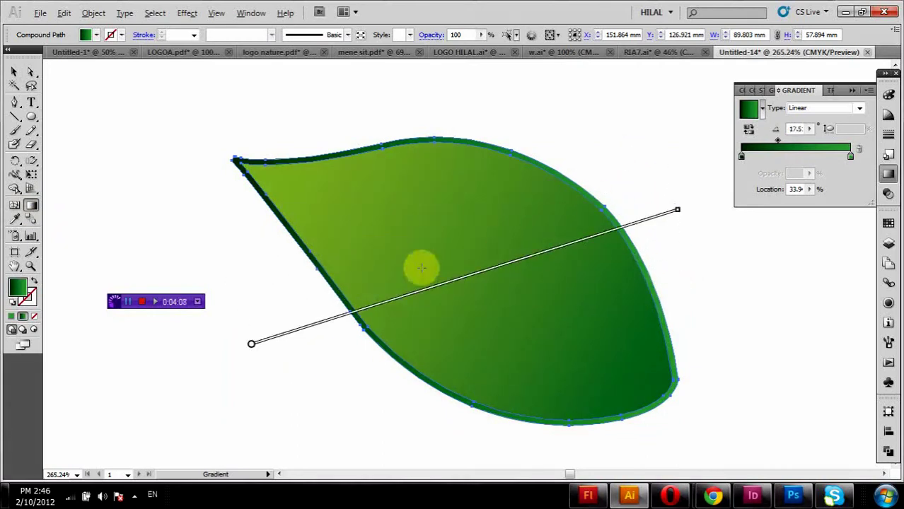
{"action": "mouse_move", "coordinate": [253, 342]}
{"action": "left_mouse_down"}
{"action": "mouse_move", "coordinate": [279, 393]}
{"action": "mouse_move", "coordinate": [269, 339]}
{"action": "left_mouse_up"}
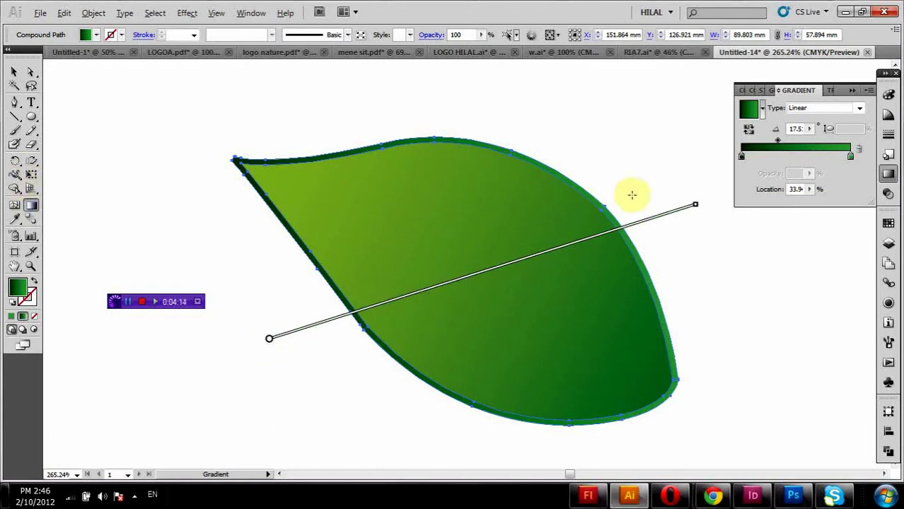
{"action": "left_click_drag", "start_coordinate": [701, 203], "coordinate": [608, 103]}
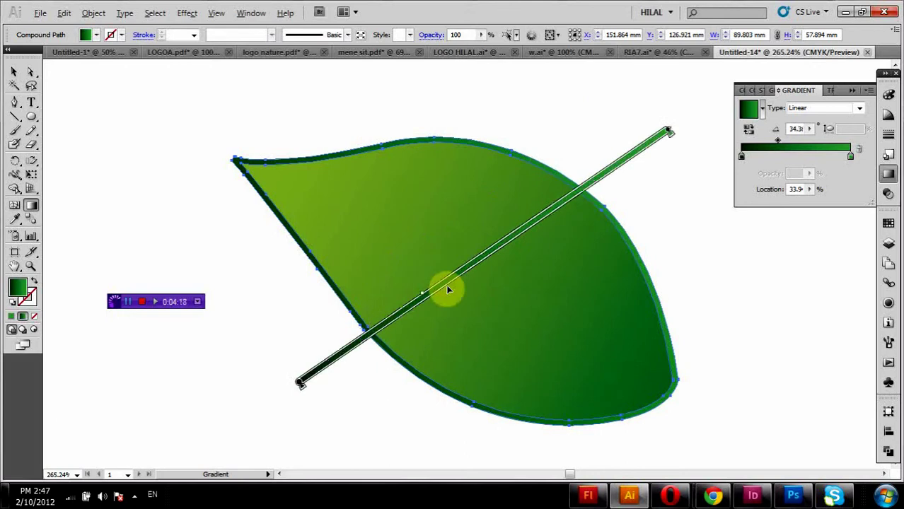
{"action": "left_click", "coordinate": [749, 131]}
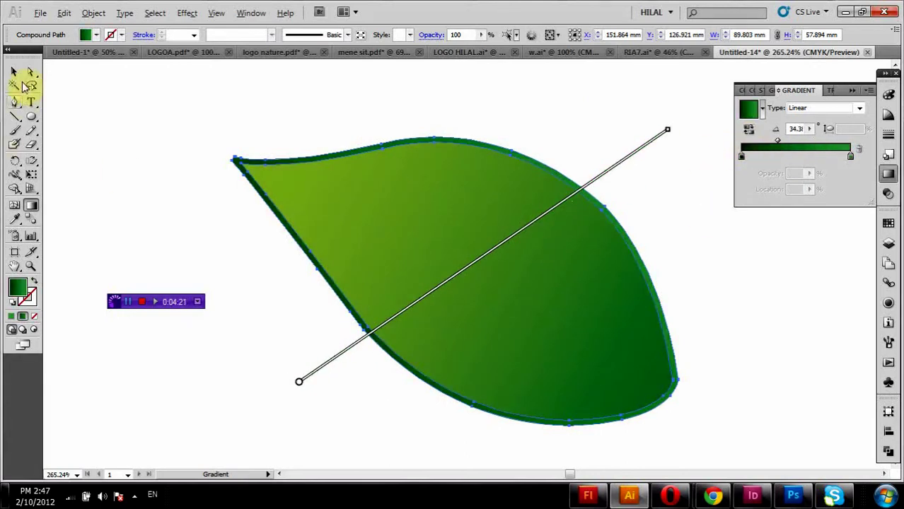
{"action": "left_click", "coordinate": [14, 72]}
{"action": "left_click", "coordinate": [126, 130]}
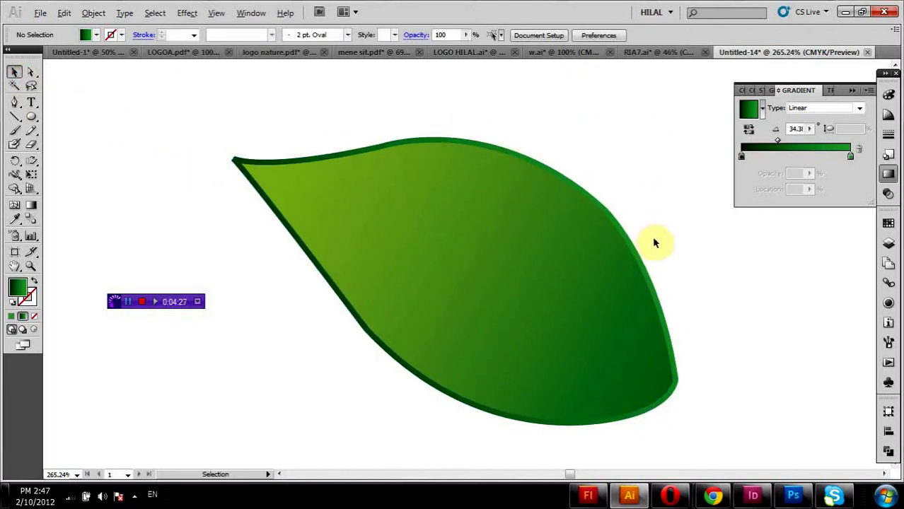
- Draw a curved Pen midrib from the leaf's bottom-right tip to its top-left tip
{"action": "left_click", "coordinate": [511, 270]}
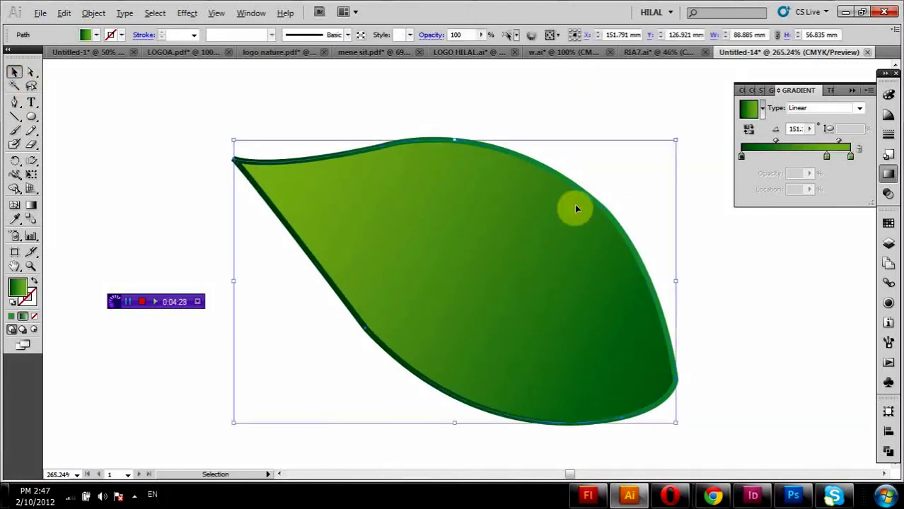
{"action": "left_click", "coordinate": [613, 129]}
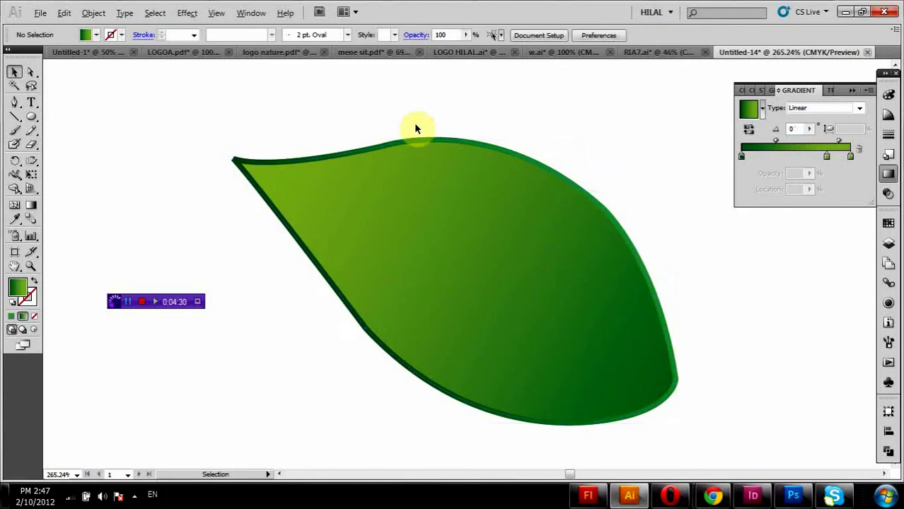
{"action": "left_click", "coordinate": [14, 102]}
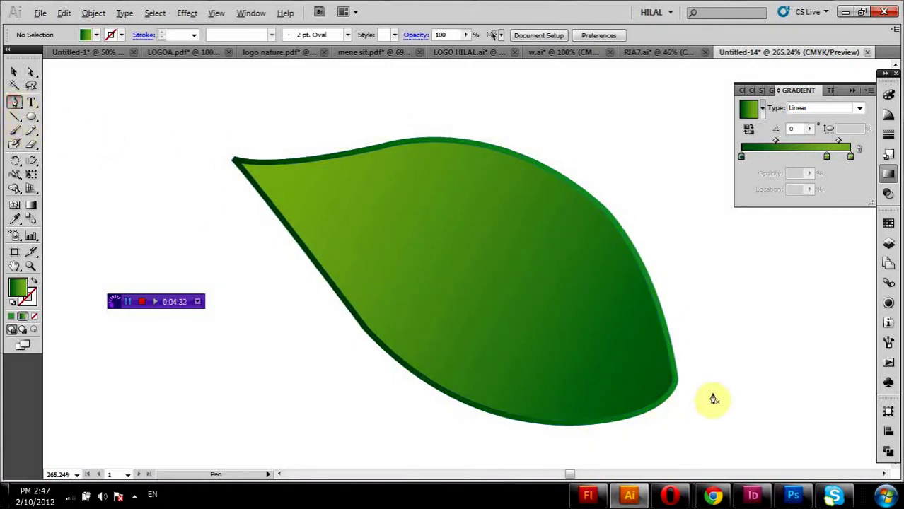
{"action": "left_click", "coordinate": [671, 383]}
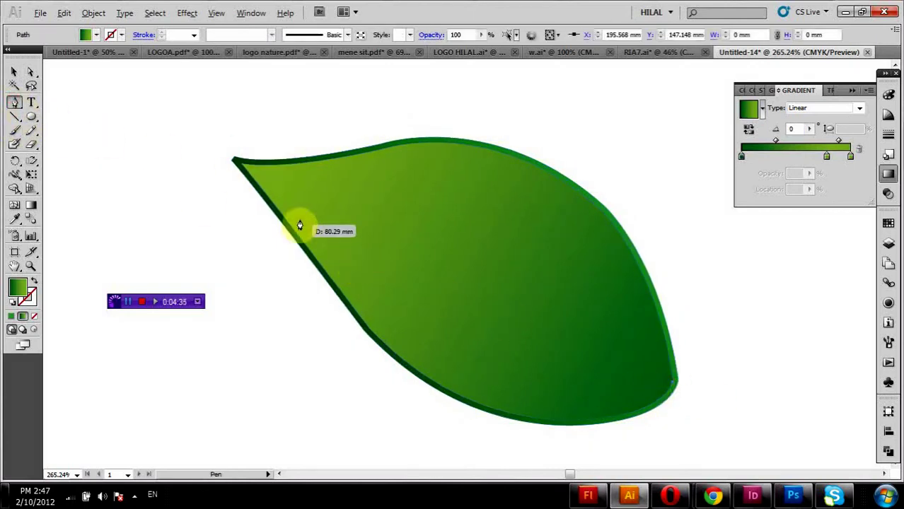
{"action": "mouse_move", "coordinate": [239, 164]}
{"action": "left_mouse_down"}
{"action": "mouse_move", "coordinate": [185, 165]}
{"action": "mouse_move", "coordinate": [163, 147]}
{"action": "left_mouse_up"}
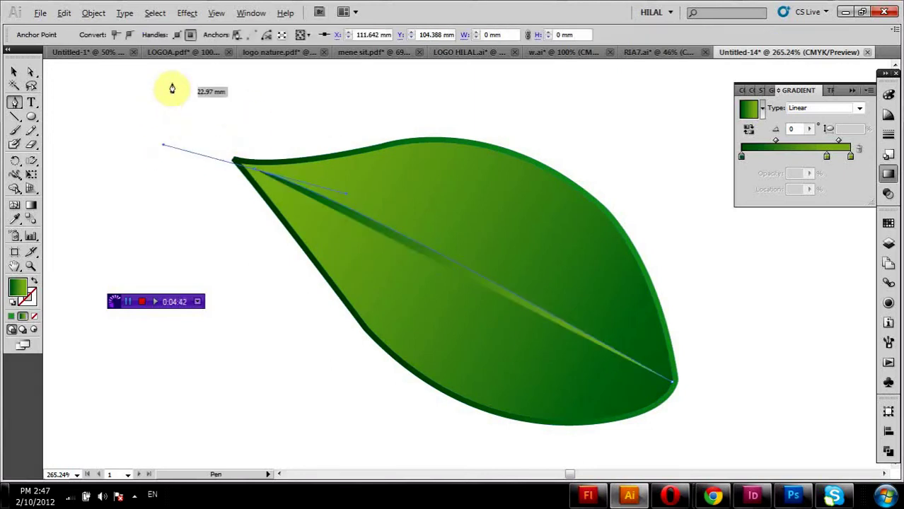
{"action": "left_click", "coordinate": [12, 72]}
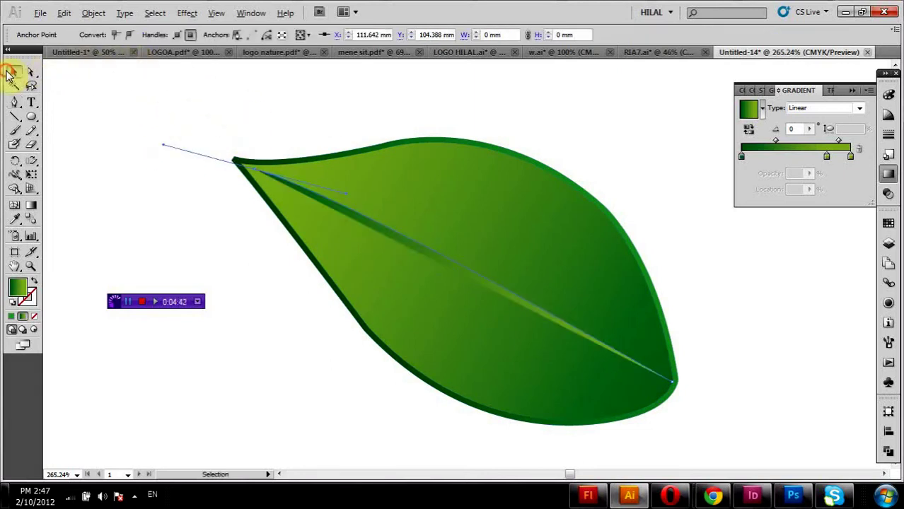
{"action": "left_click", "coordinate": [329, 200]}
- Give the midrib a white 2 pt stroke with no fill
{"action": "left_click", "coordinate": [111, 36]}
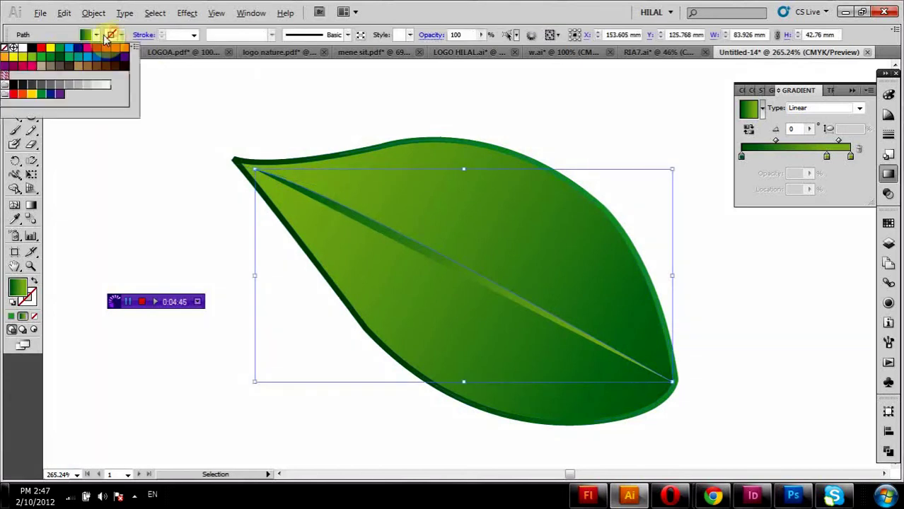
{"action": "left_click", "coordinate": [24, 48]}
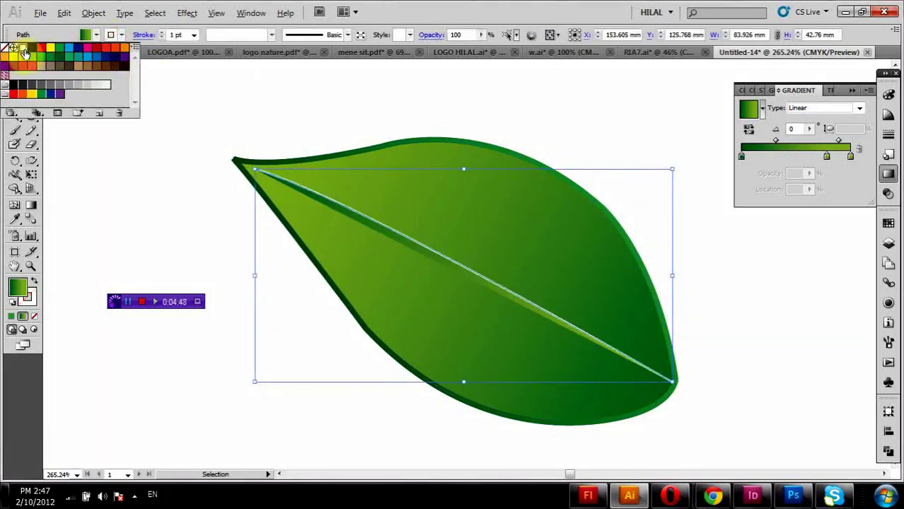
{"action": "left_click", "coordinate": [94, 35]}
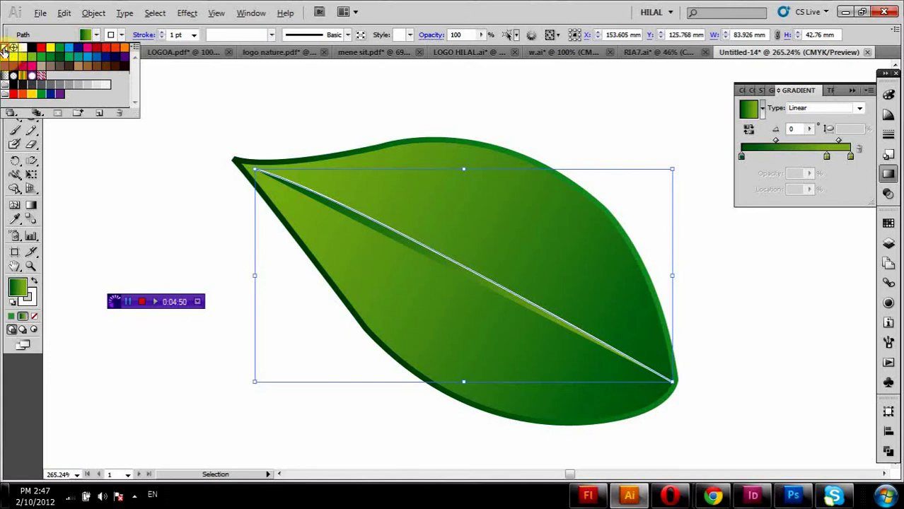
{"action": "left_click", "coordinate": [7, 50]}
{"action": "left_click", "coordinate": [165, 36]}
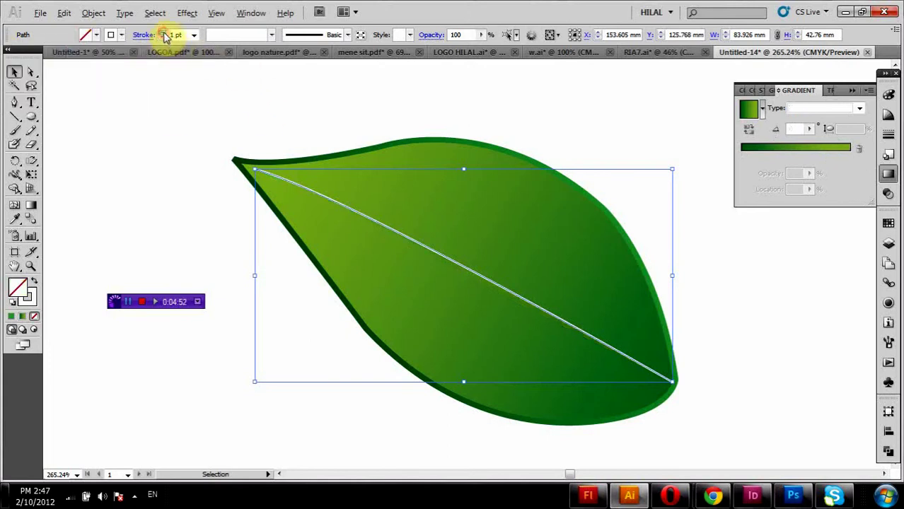
- Expand the vein's fill and stroke with Object > Expand
{"action": "left_click", "coordinate": [93, 13]}
{"action": "left_click", "coordinate": [116, 155]}
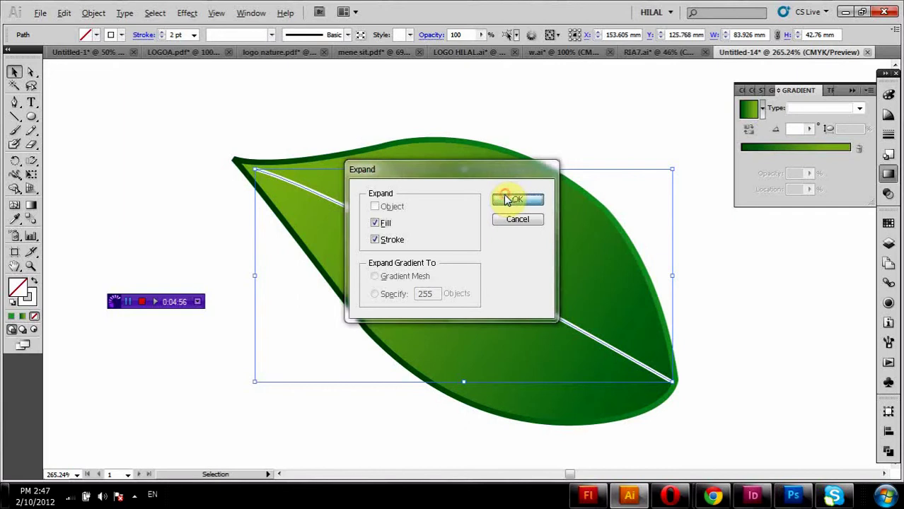
{"action": "left_click", "coordinate": [505, 199]}
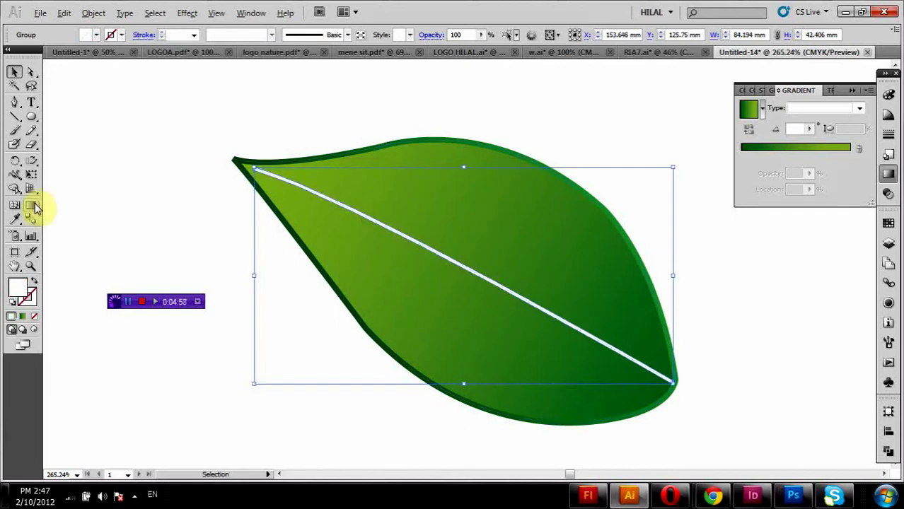
- Apply the Fade to Black gradient to the vein, with a white left stop
{"action": "left_click", "coordinate": [761, 111]}
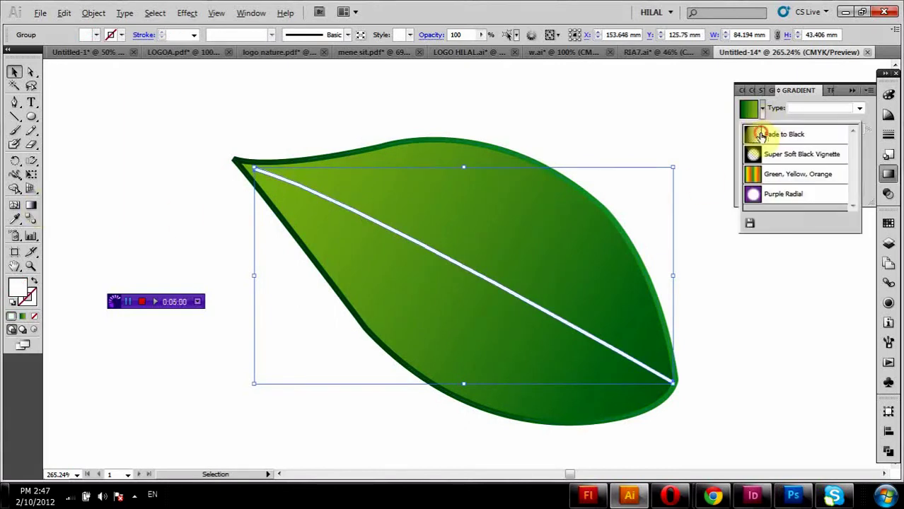
{"action": "left_click", "coordinate": [760, 135]}
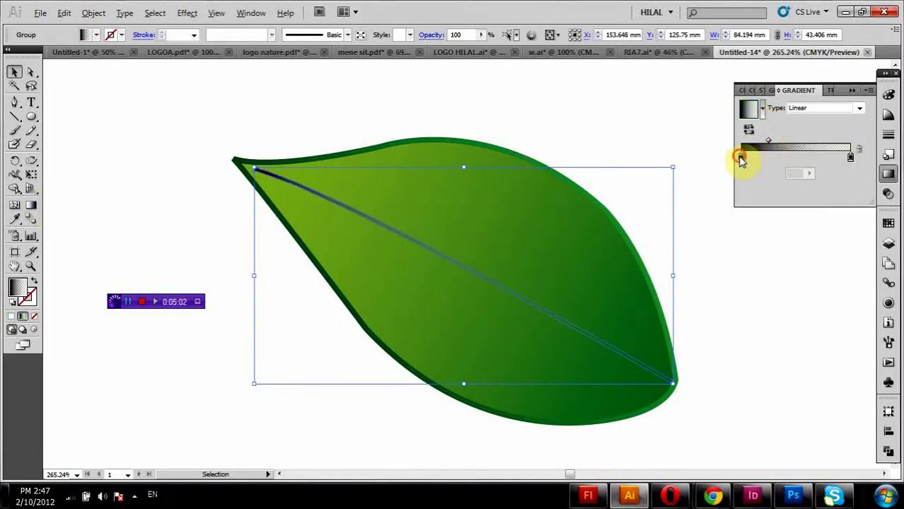
{"action": "double_click", "coordinate": [742, 157]}
{"action": "left_click", "coordinate": [733, 207]}
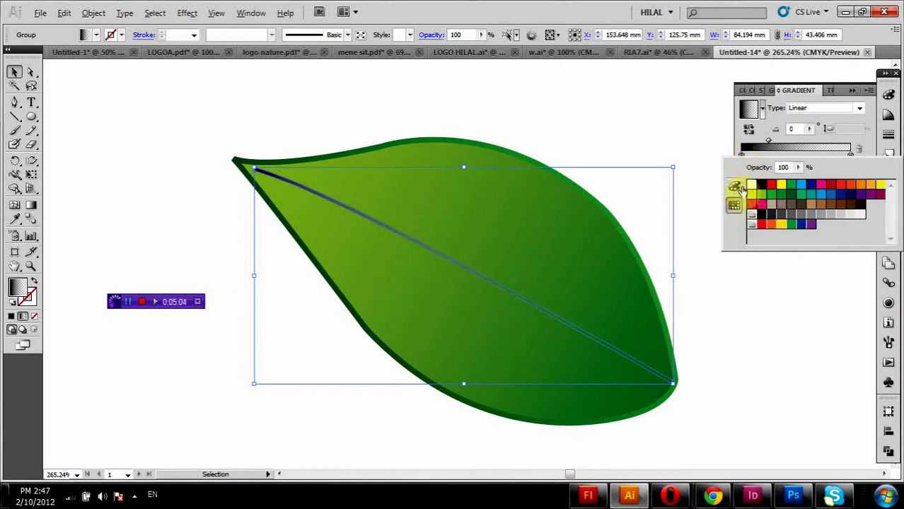
{"action": "left_click", "coordinate": [750, 186]}
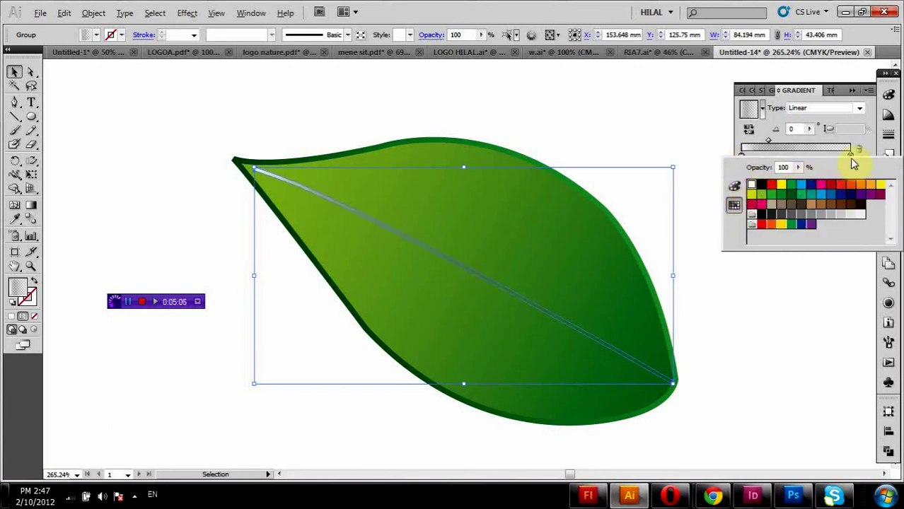
- Set the vein gradient's end stop to 0% opacity and reverse the gradient
{"action": "left_click", "coordinate": [852, 155]}
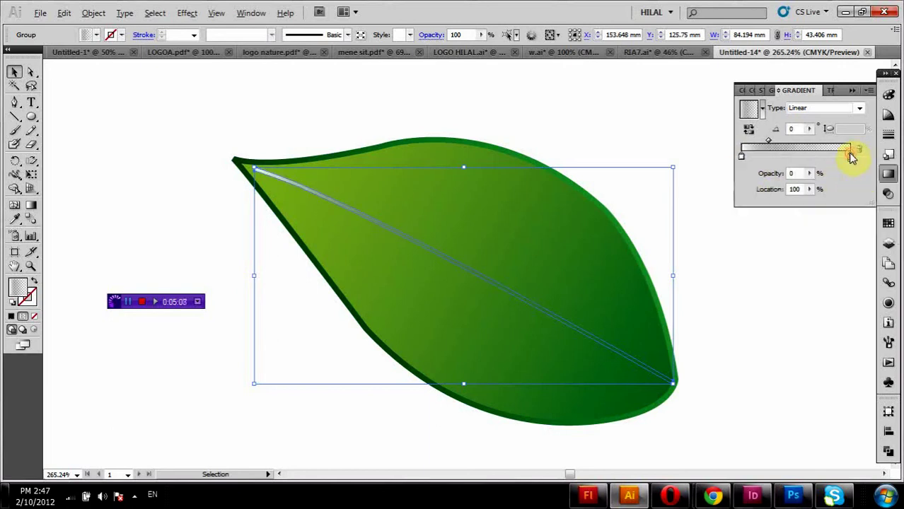
{"action": "double_click", "coordinate": [851, 156]}
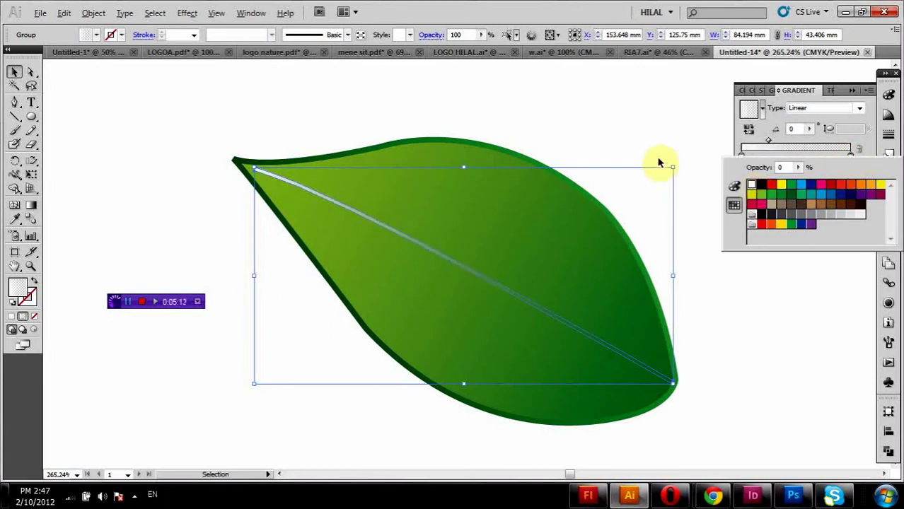
{"action": "left_click", "coordinate": [652, 135]}
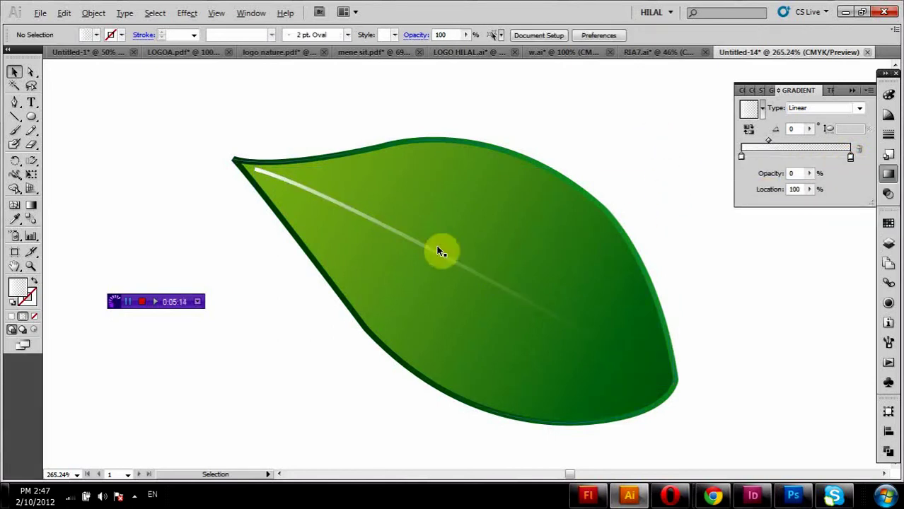
{"action": "left_click", "coordinate": [376, 225]}
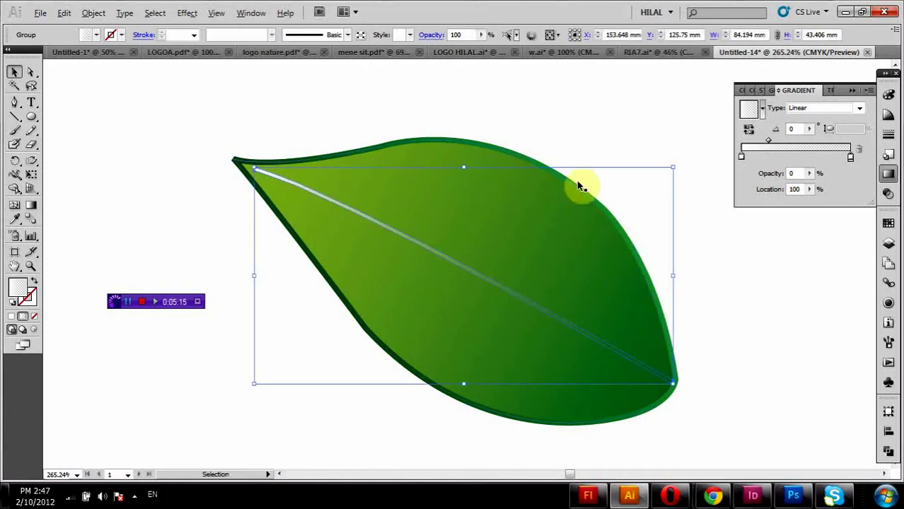
{"action": "left_click", "coordinate": [739, 130]}
{"action": "left_click", "coordinate": [636, 90]}
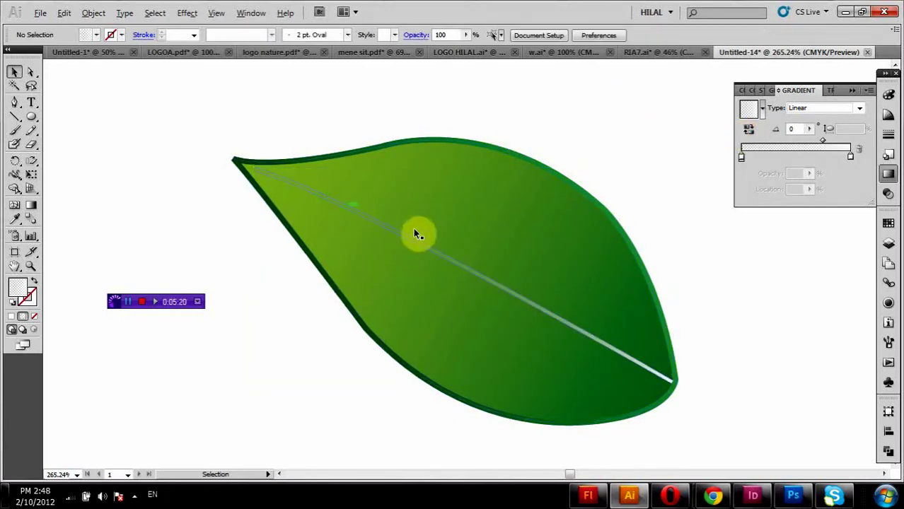
- Slide the transparent stop to 23.6% and fit the artboard in the window
{"action": "left_click", "coordinate": [395, 231]}
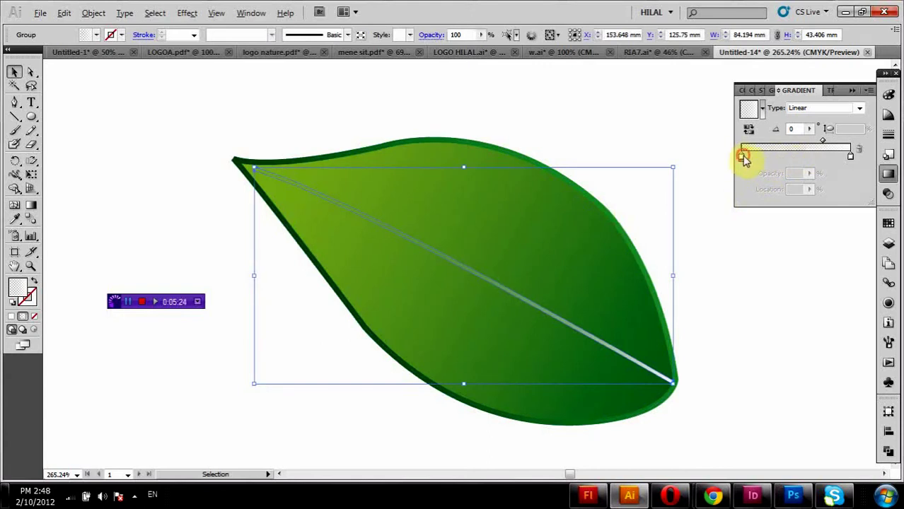
{"action": "left_click_drag", "start_coordinate": [744, 157], "coordinate": [766, 157]}
{"action": "left_click", "coordinate": [14, 269]}
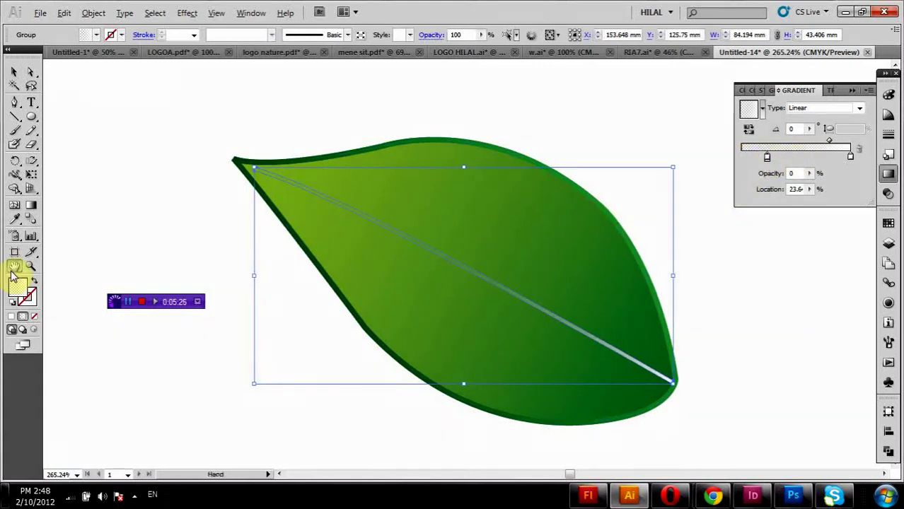
{"action": "double_click", "coordinate": [14, 268]}
- Select the leaf body, move its middle gradient stop left and make it darker green
{"action": "left_click", "coordinate": [14, 73]}
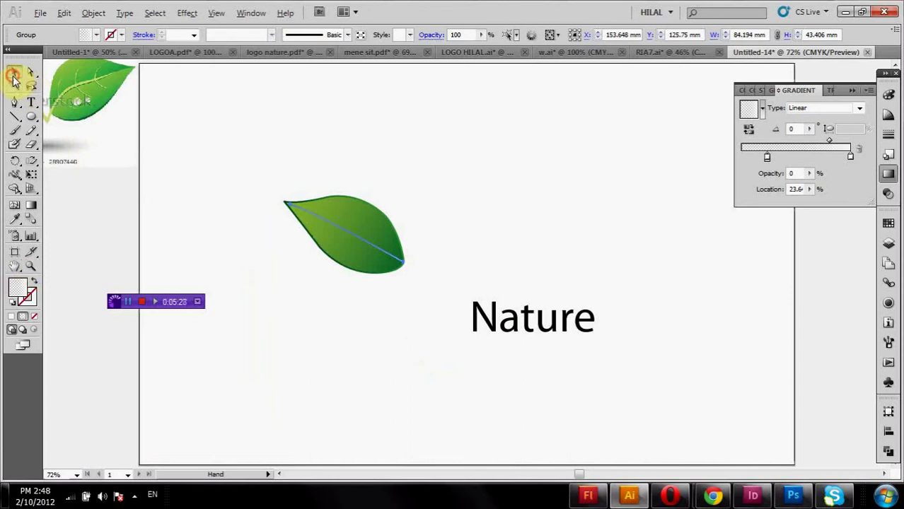
{"action": "left_click", "coordinate": [143, 196]}
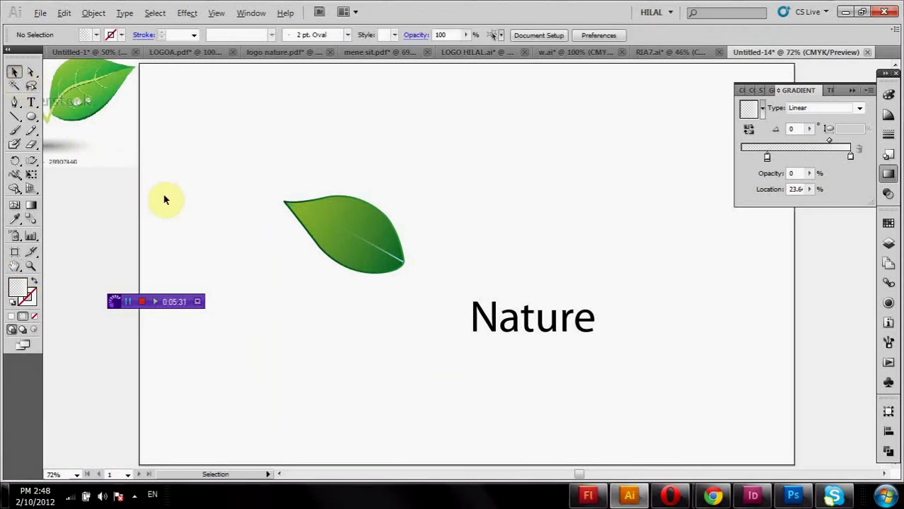
{"action": "left_click", "coordinate": [375, 230]}
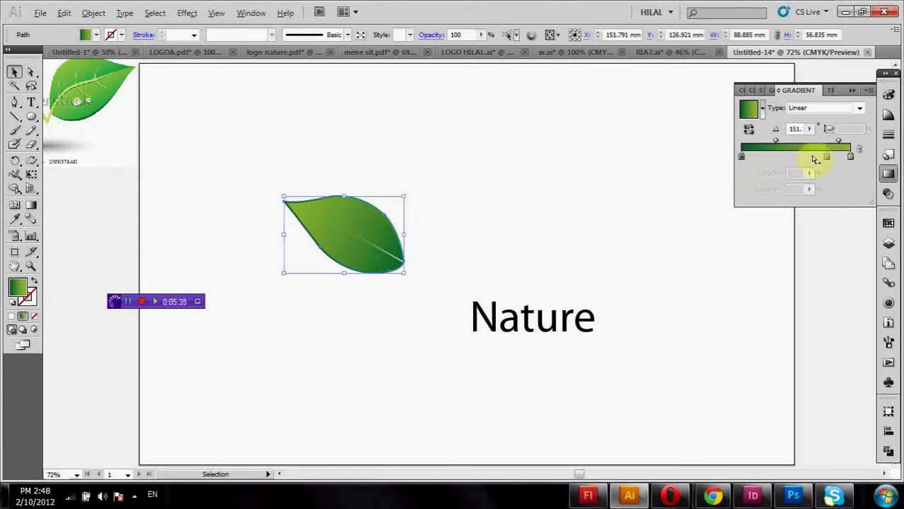
{"action": "left_click_drag", "start_coordinate": [829, 162], "coordinate": [809, 161]}
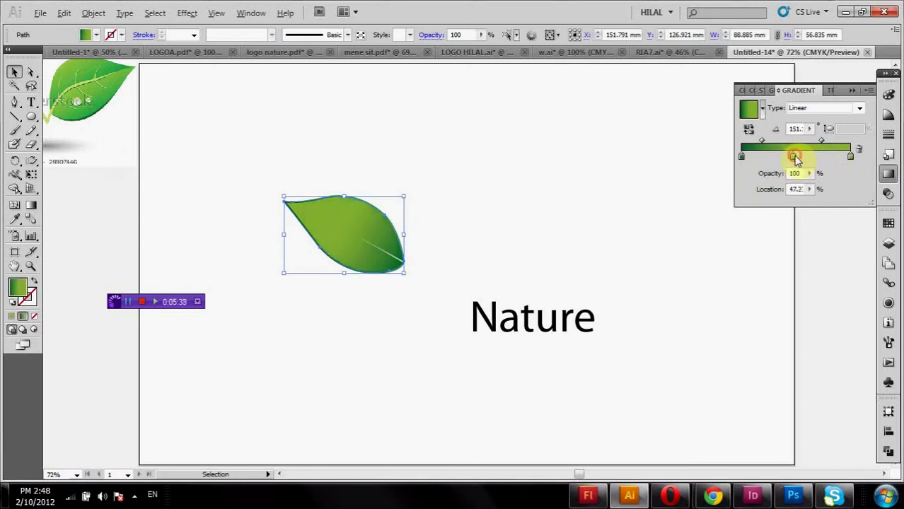
{"action": "double_click", "coordinate": [800, 157]}
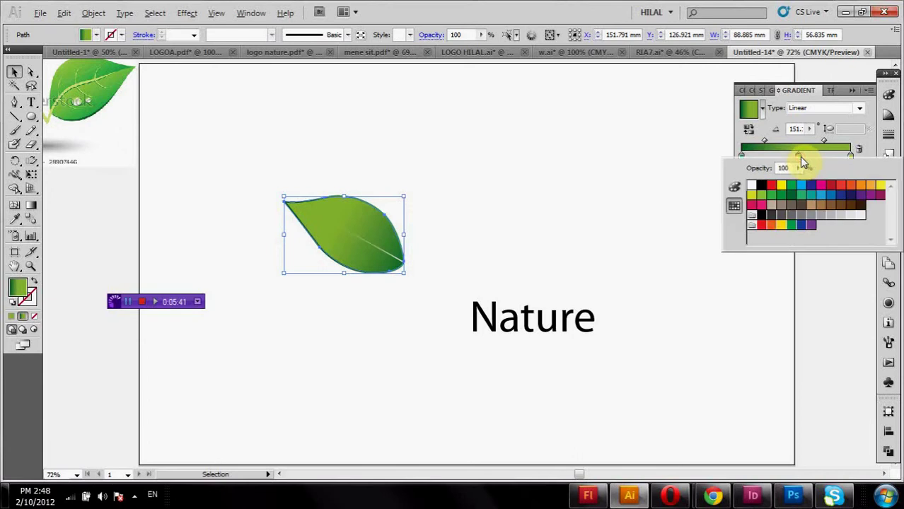
{"action": "left_click", "coordinate": [783, 196]}
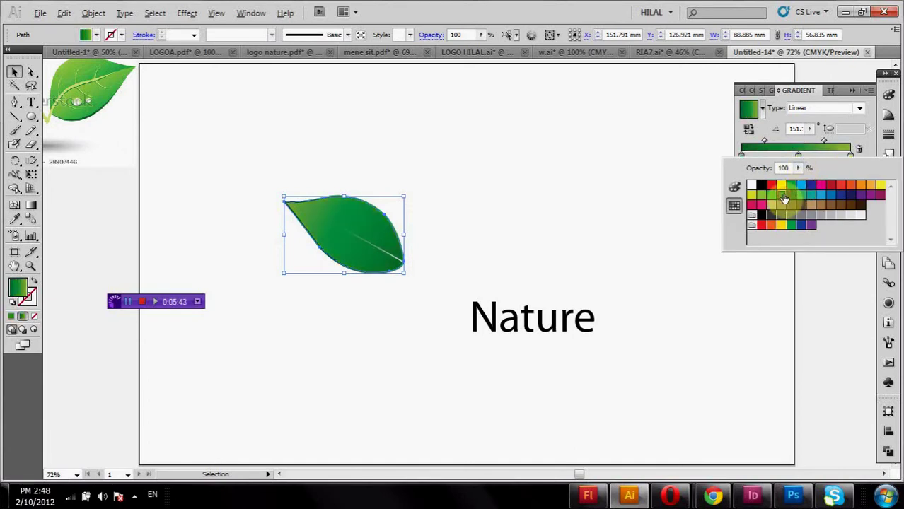
{"action": "left_click", "coordinate": [810, 132]}
- Tilt the leaf gradient angle to about 50°
{"action": "left_click", "coordinate": [810, 130]}
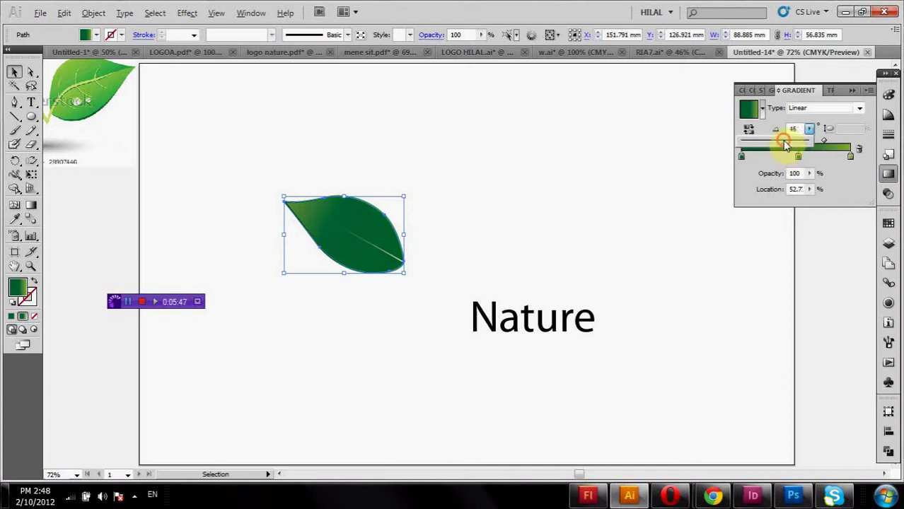
{"action": "left_click", "coordinate": [785, 145]}
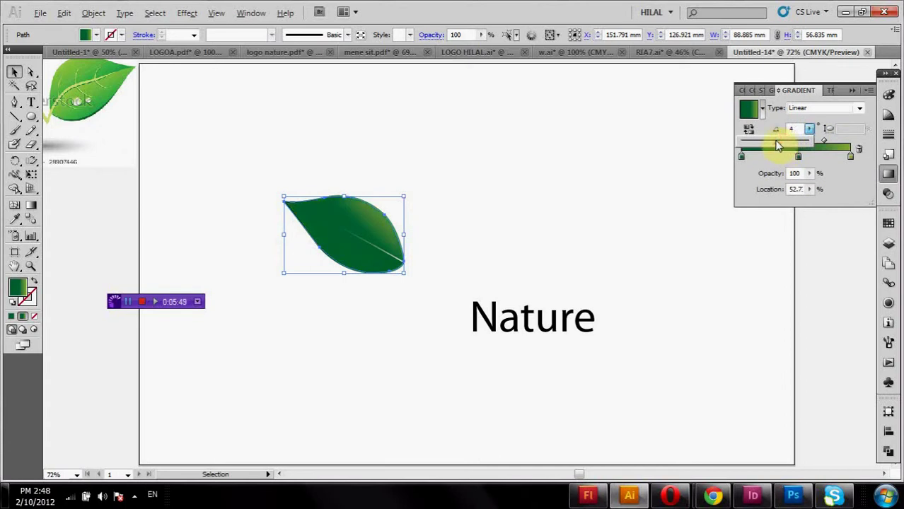
{"action": "left_click", "coordinate": [782, 145]}
{"action": "left_click", "coordinate": [782, 147]}
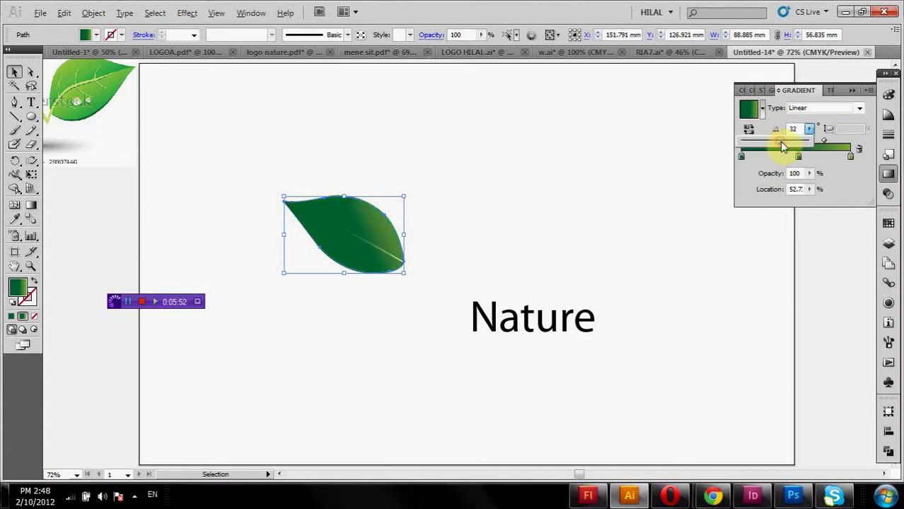
{"action": "left_click_drag", "start_coordinate": [785, 147], "coordinate": [788, 147]}
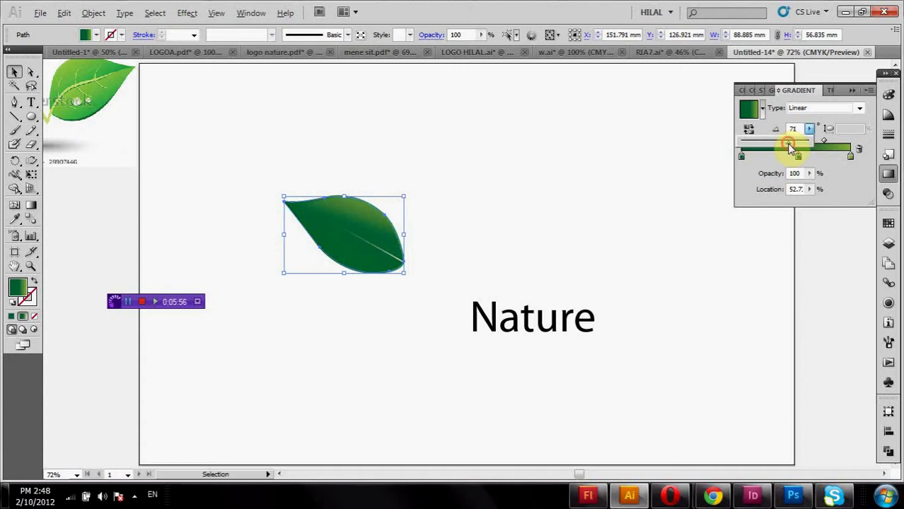
{"action": "left_click", "coordinate": [787, 147]}
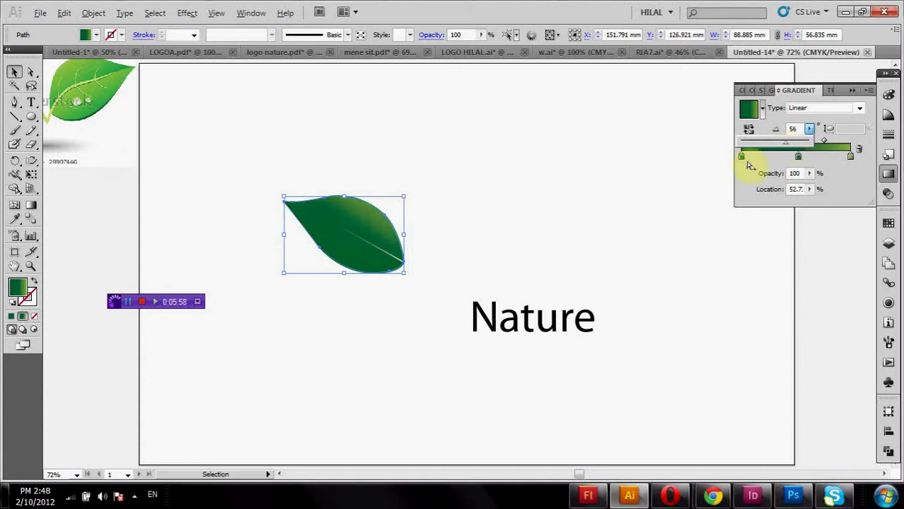
- Make the left stop light green, add a middle green stop, and refine the angle to about 53°
{"action": "double_click", "coordinate": [742, 157]}
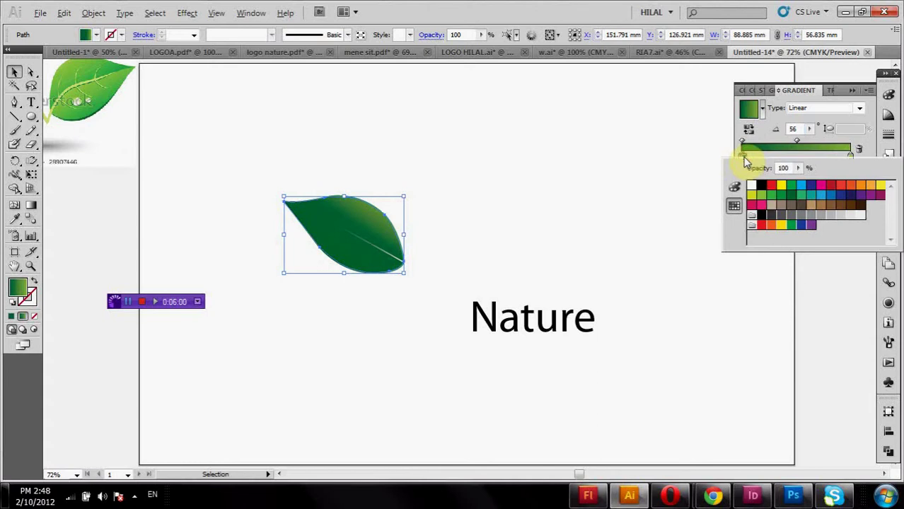
{"action": "left_click", "coordinate": [762, 194]}
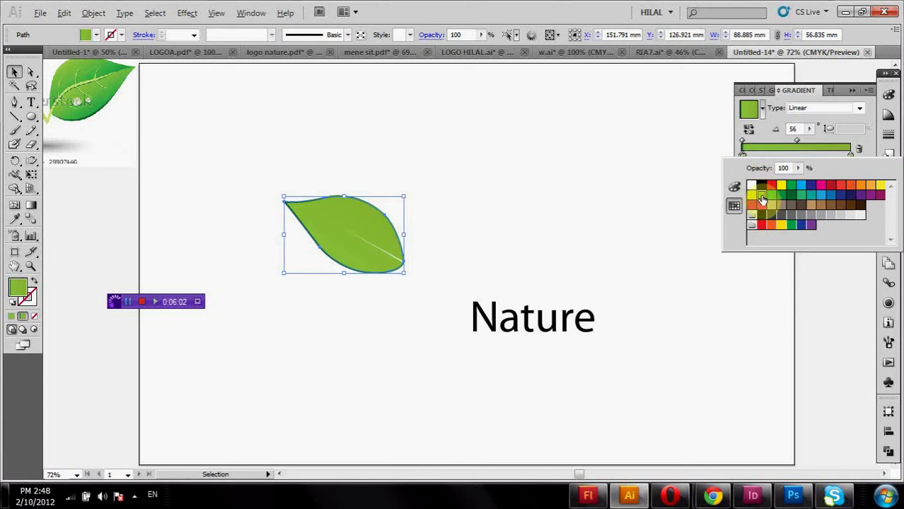
{"action": "left_click", "coordinate": [802, 156]}
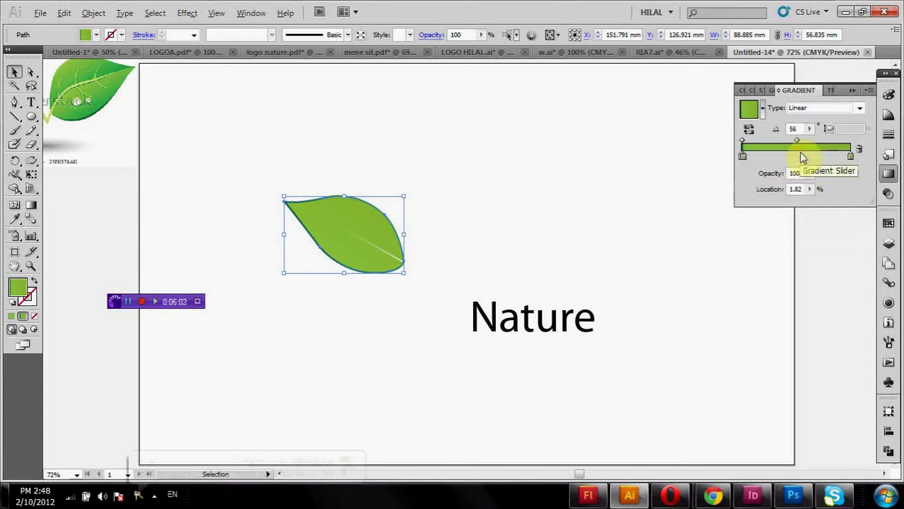
{"action": "left_click", "coordinate": [753, 157]}
{"action": "left_click_drag", "start_coordinate": [753, 157], "coordinate": [793, 159]}
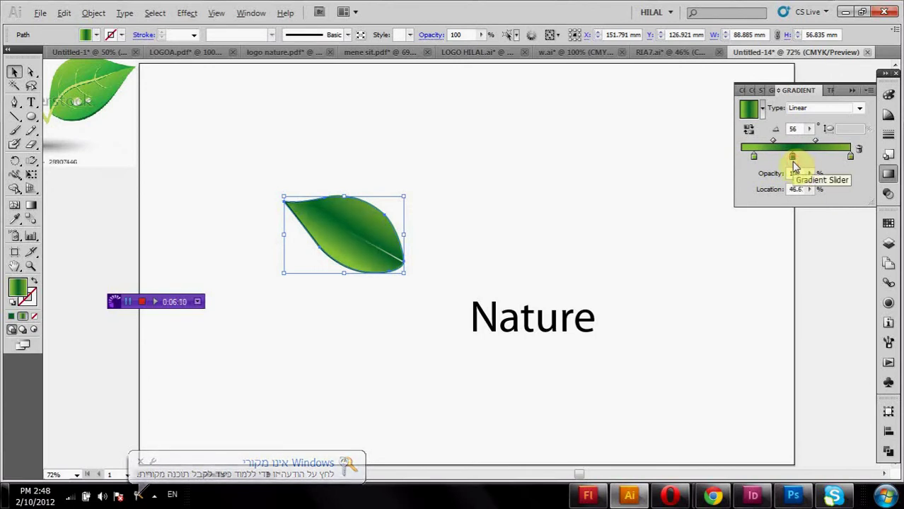
{"action": "left_click", "coordinate": [810, 129]}
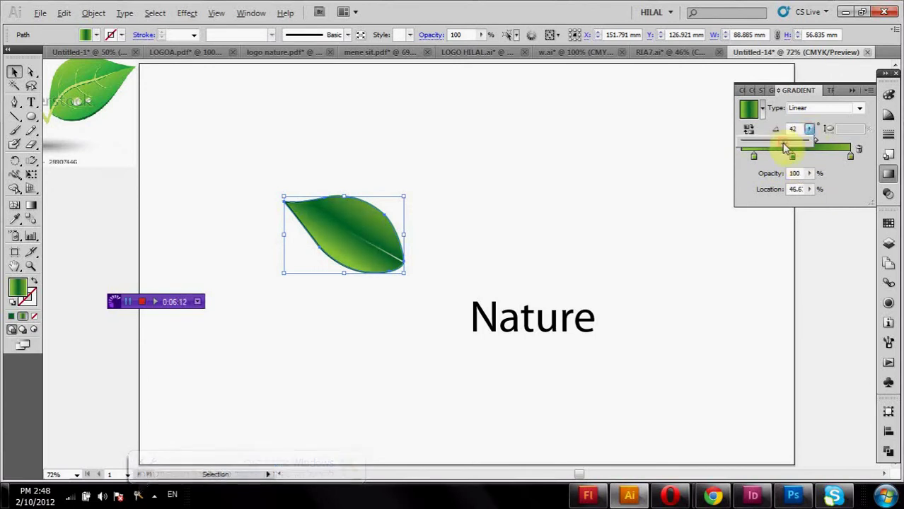
{"action": "left_click_drag", "start_coordinate": [785, 147], "coordinate": [785, 149]}
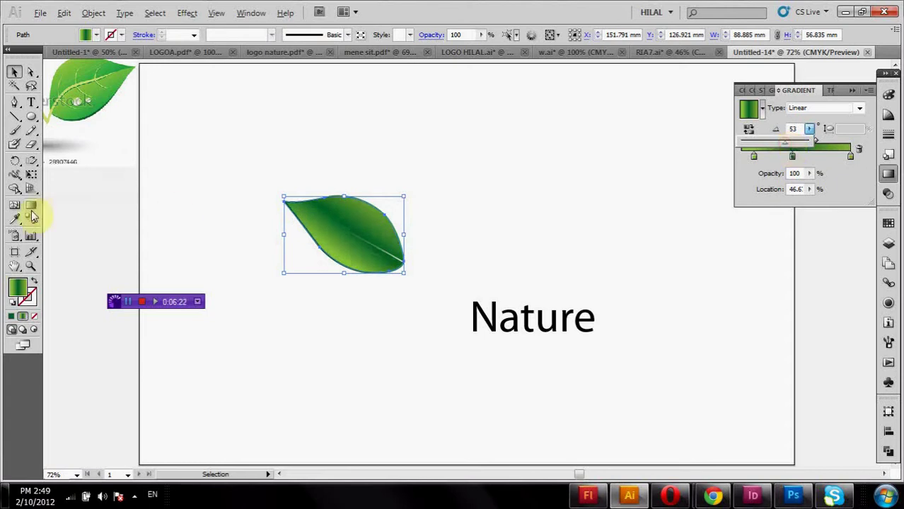
{"action": "left_click", "coordinate": [30, 205]}
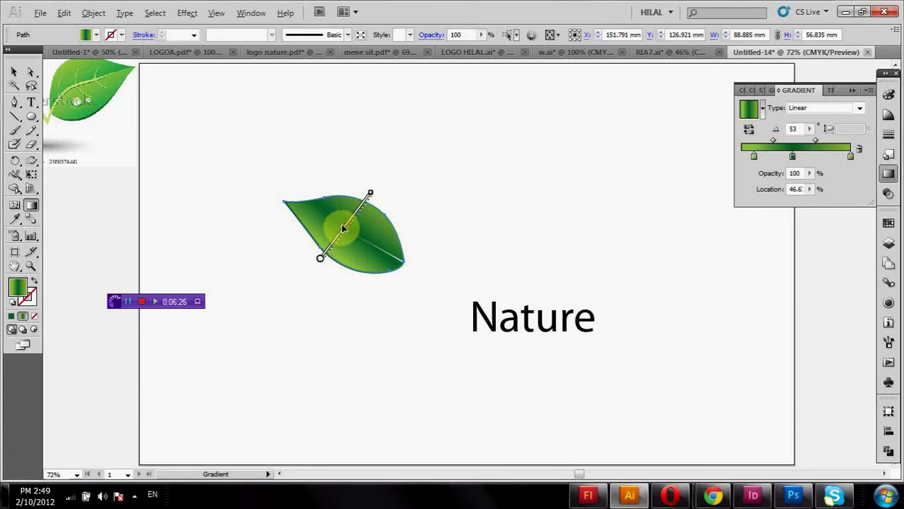
- Drag the gradient across the leaf from lower-left to upper-right, at about 62.2°
{"action": "mouse_move", "coordinate": [322, 260]}
{"action": "left_mouse_down"}
{"action": "mouse_move", "coordinate": [382, 192]}
{"action": "mouse_move", "coordinate": [367, 191]}
{"action": "left_mouse_up"}
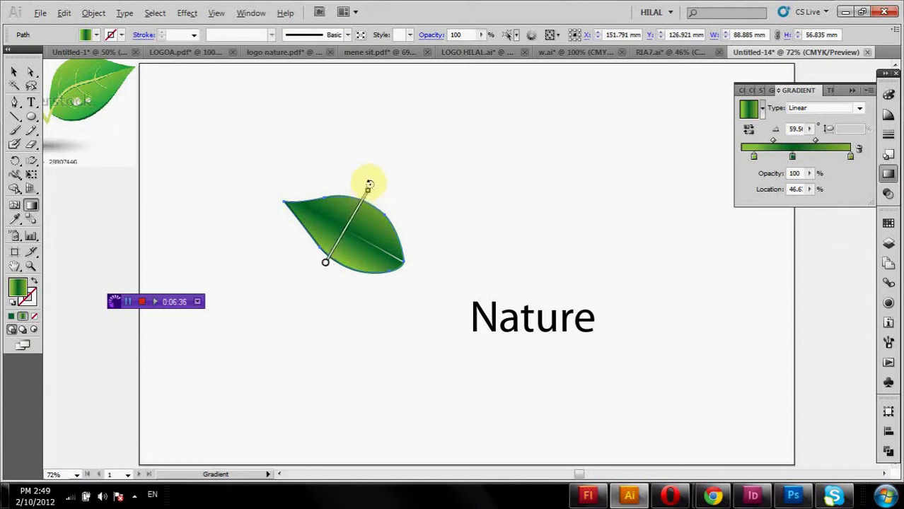
{"action": "left_click_drag", "start_coordinate": [366, 185], "coordinate": [366, 183]}
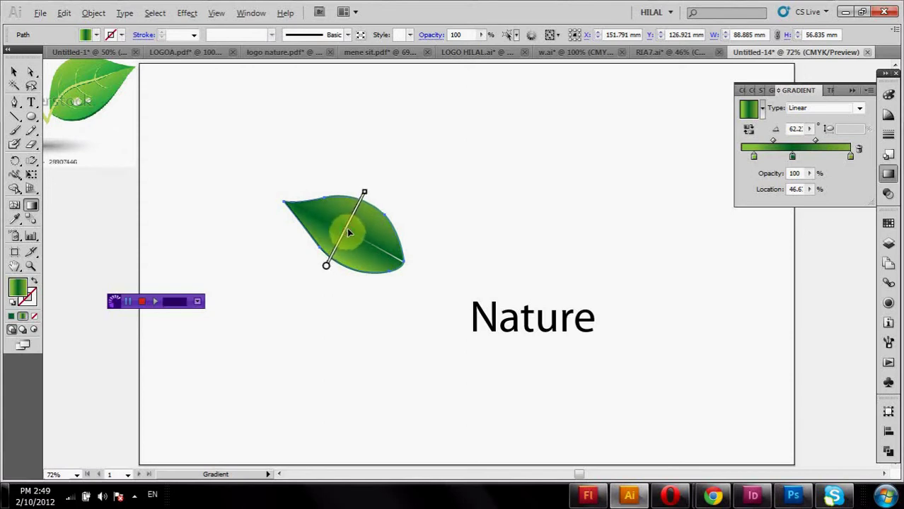
{"action": "left_click_drag", "start_coordinate": [326, 266], "coordinate": [364, 192]}
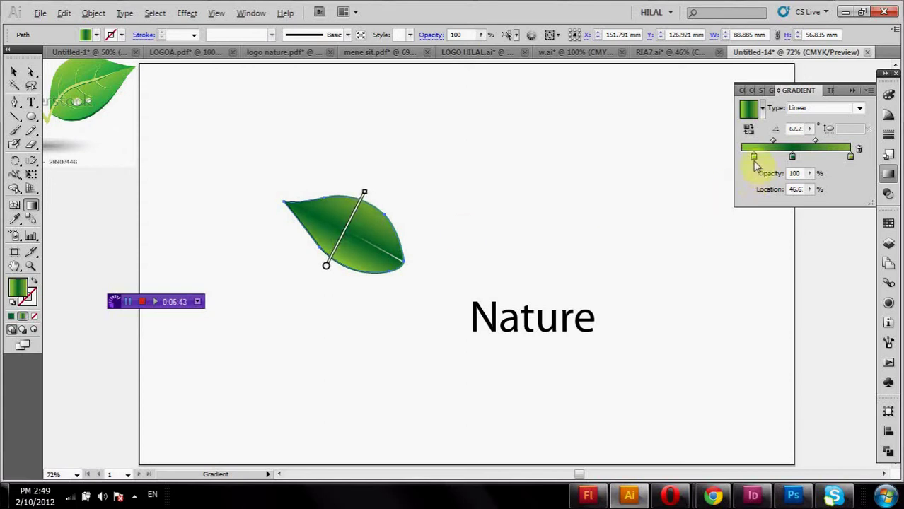
- Recolour a gradient stop with a green swatch and slide it to about 35.7%
{"action": "left_click_drag", "start_coordinate": [795, 157], "coordinate": [757, 157]}
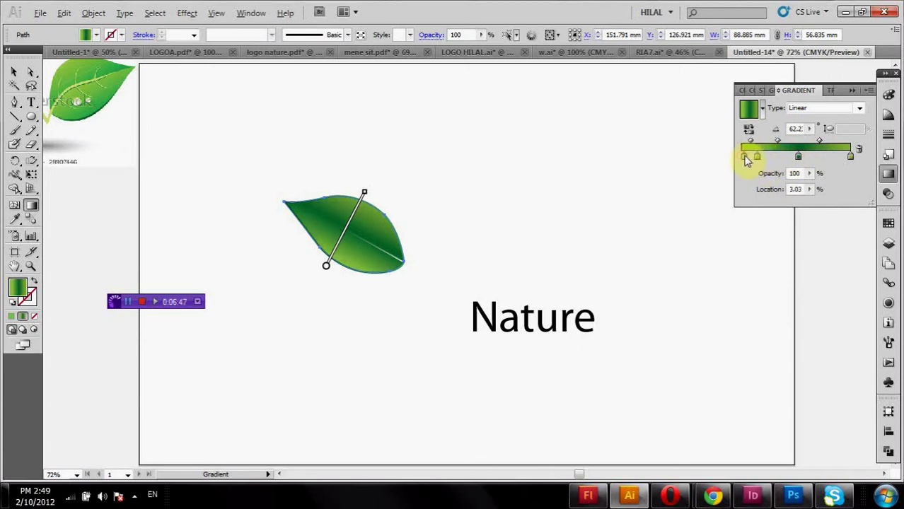
{"action": "double_click", "coordinate": [745, 157]}
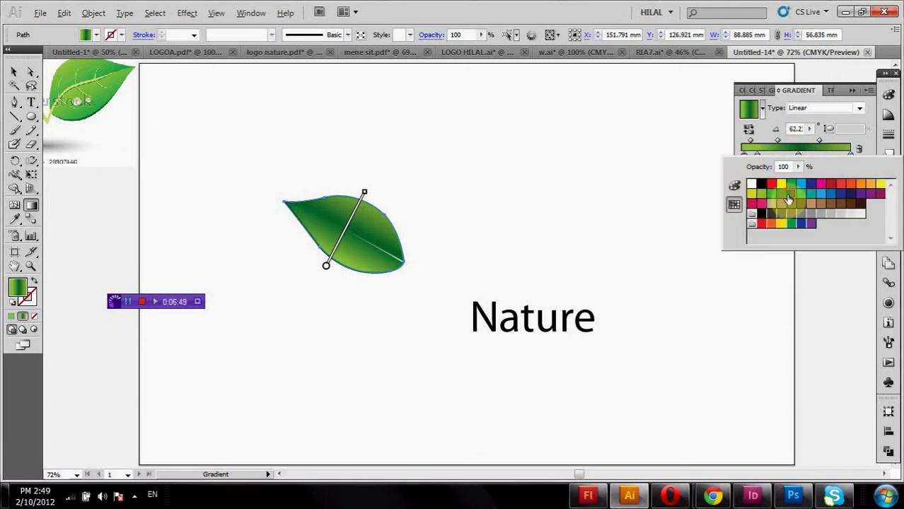
{"action": "left_click", "coordinate": [754, 157]}
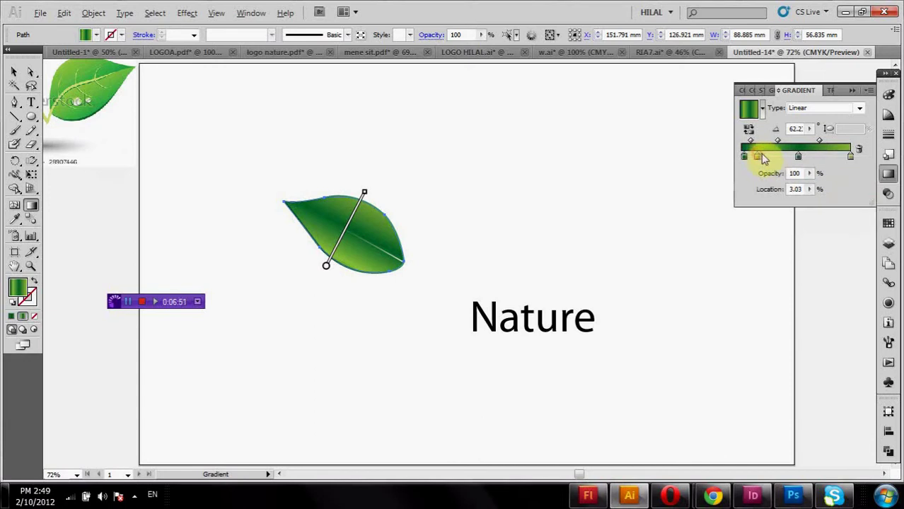
{"action": "left_click_drag", "start_coordinate": [755, 157], "coordinate": [779, 157]}
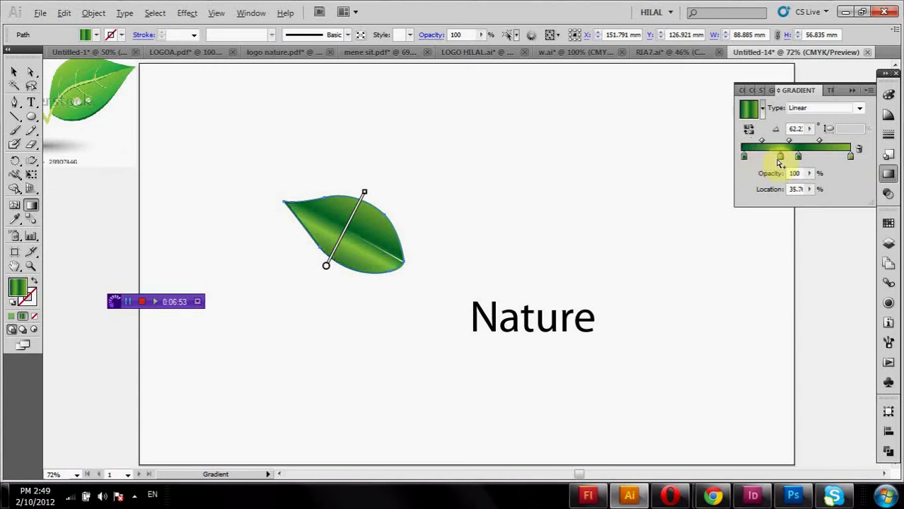
- Darken the leftmost stop to CMYK green C90 M30 Y95 K44
{"action": "left_click", "coordinate": [743, 157]}
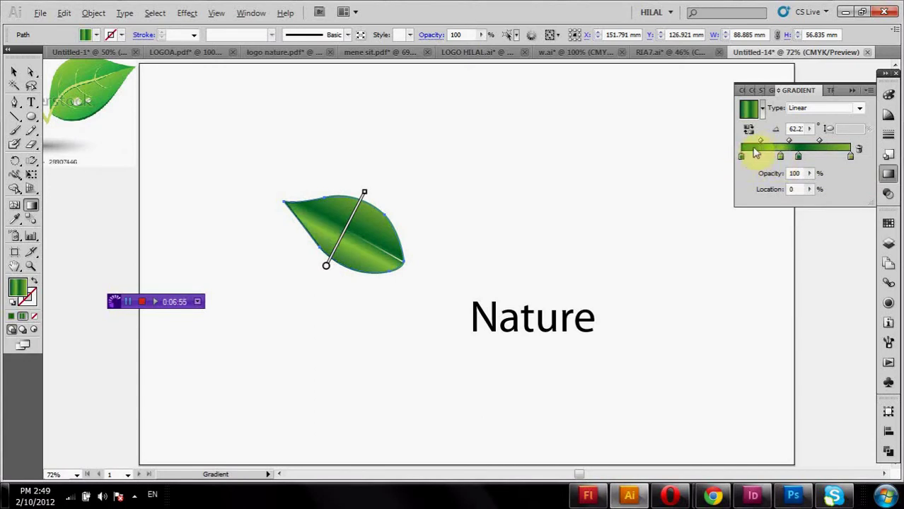
{"action": "double_click", "coordinate": [743, 157]}
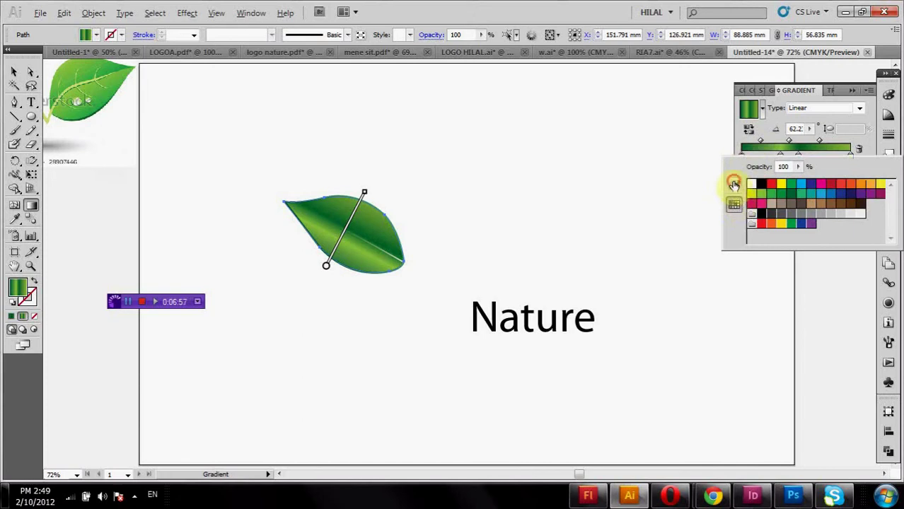
{"action": "left_click", "coordinate": [734, 185]}
{"action": "left_click_drag", "start_coordinate": [805, 225], "coordinate": [815, 226]}
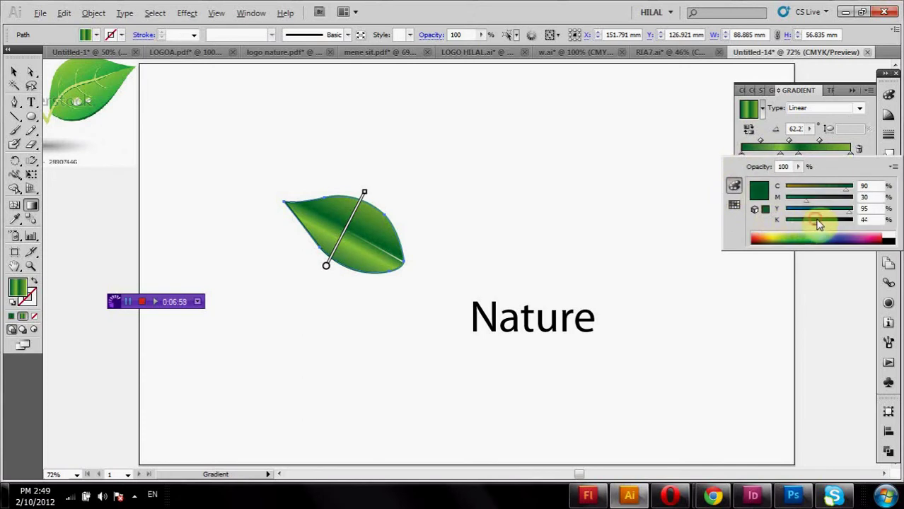
- Add another gradient stop and shift the blend midpoints to move the dark band
{"action": "left_click", "coordinate": [798, 156]}
{"action": "left_click_drag", "start_coordinate": [820, 142], "coordinate": [808, 143]}
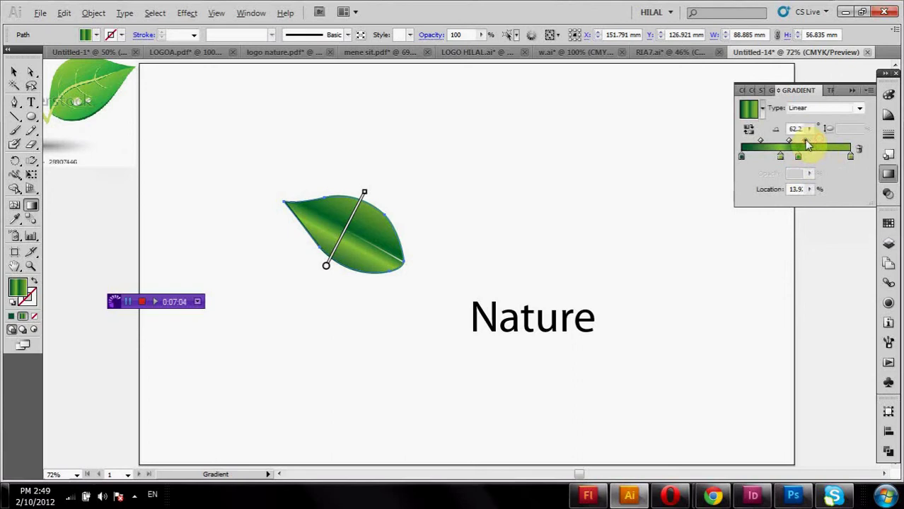
{"action": "left_click", "coordinate": [790, 141]}
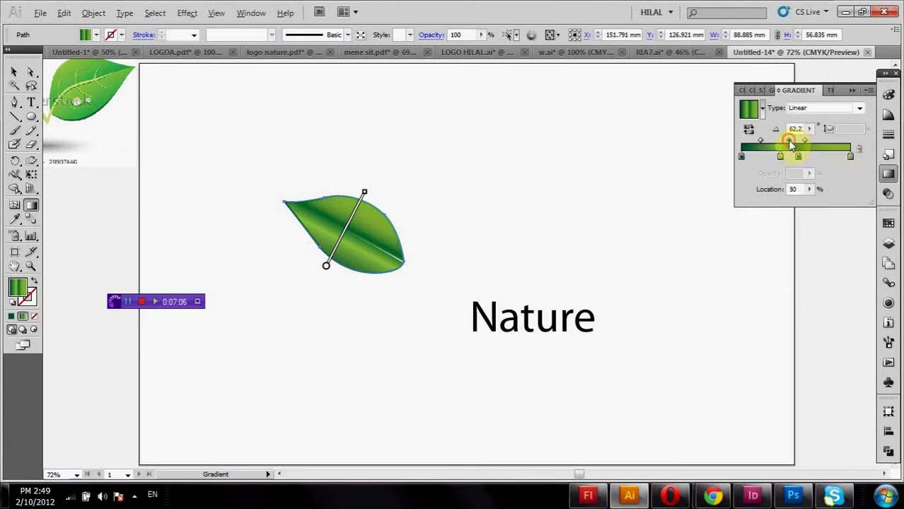
{"action": "left_click_drag", "start_coordinate": [798, 145], "coordinate": [769, 157]}
- Slide the middle colour stops left and shift the blend midpoints between them
{"action": "left_click", "coordinate": [758, 141]}
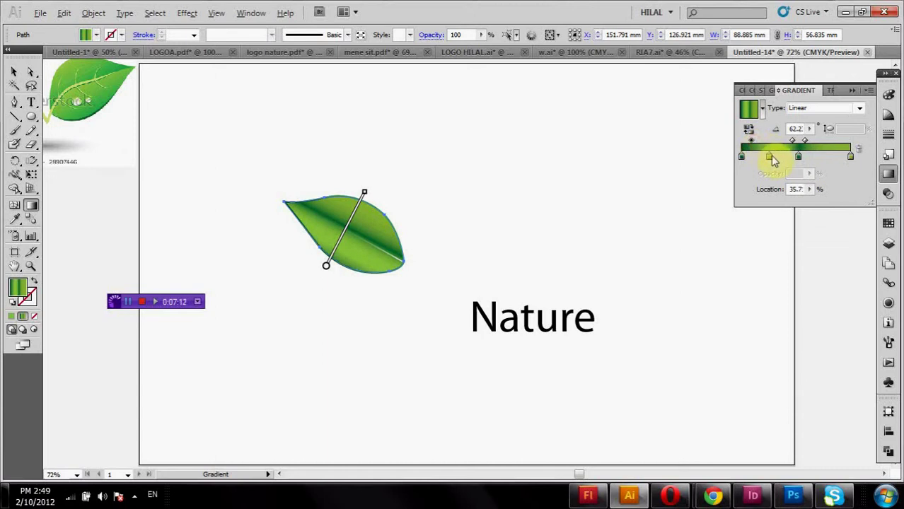
{"action": "left_click_drag", "start_coordinate": [795, 157], "coordinate": [795, 157]}
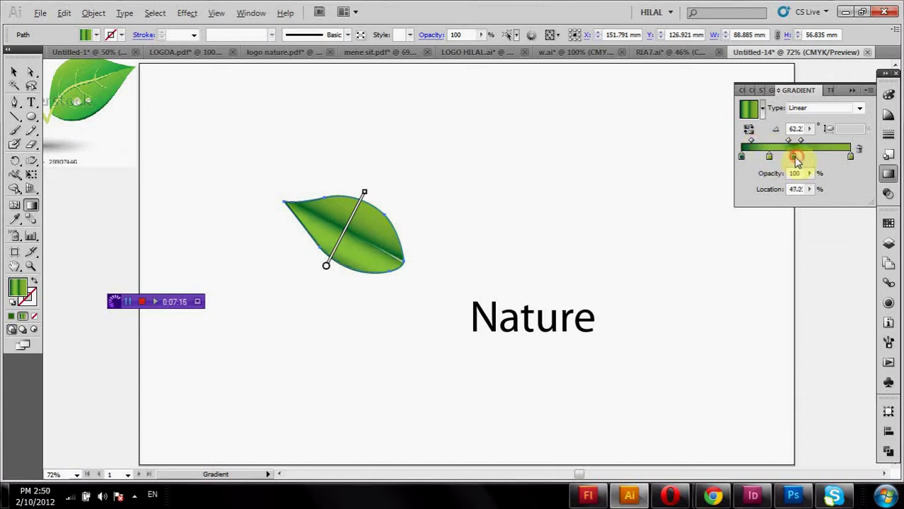
{"action": "left_click_drag", "start_coordinate": [797, 161], "coordinate": [790, 157]}
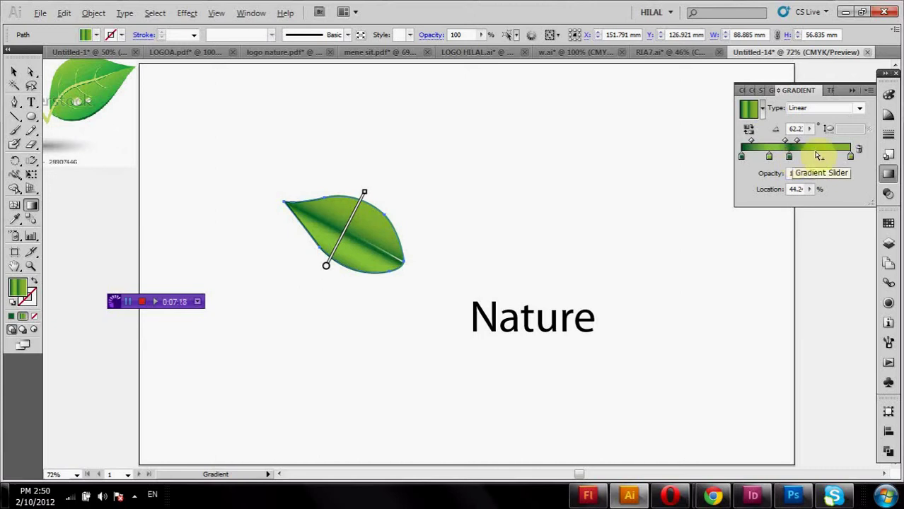
{"action": "left_click_drag", "start_coordinate": [798, 141], "coordinate": [806, 141]}
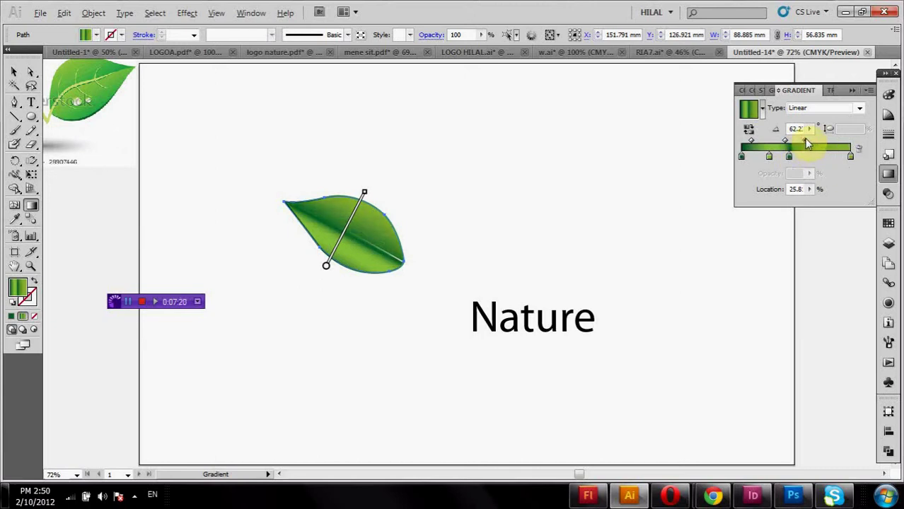
{"action": "left_click", "coordinate": [789, 155]}
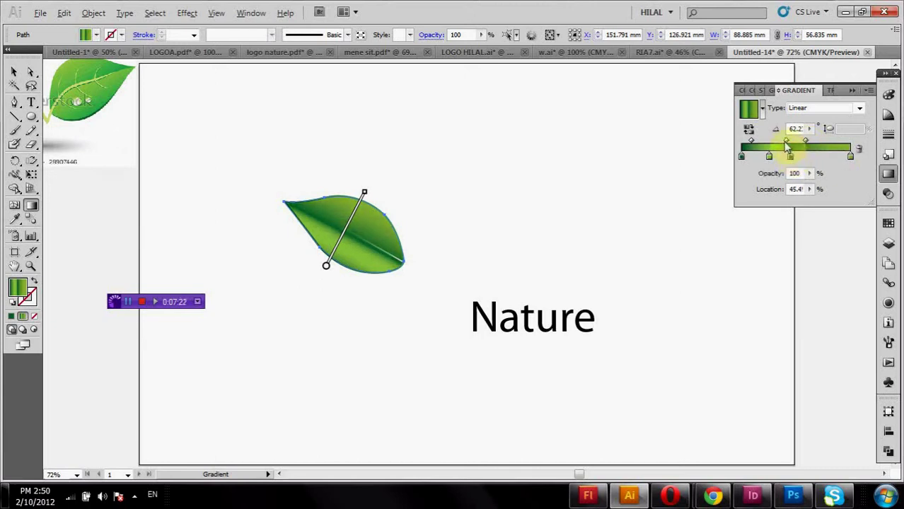
{"action": "left_click_drag", "start_coordinate": [787, 141], "coordinate": [781, 141]}
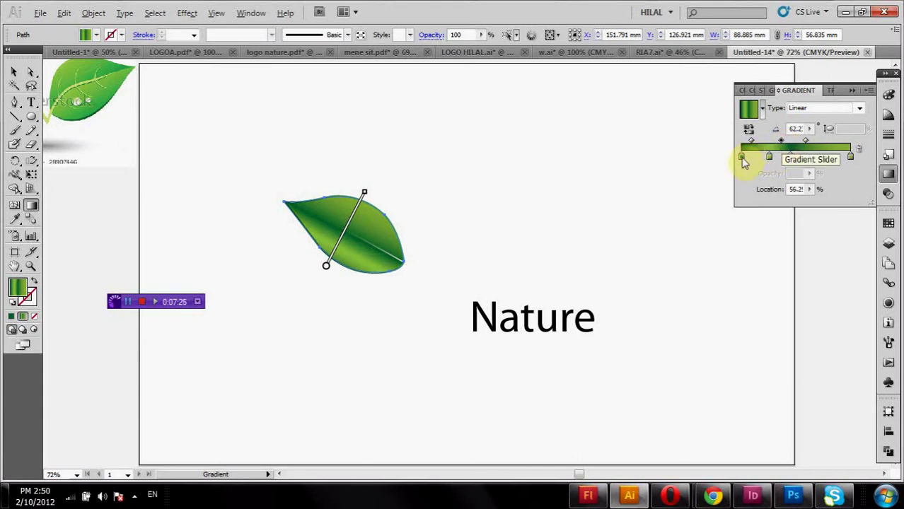
- Remove the leftmost stop, add a new middle stop, and set the midpoint to 28.74%
{"action": "mouse_move", "coordinate": [742, 156]}
{"action": "left_mouse_down"}
{"action": "mouse_move", "coordinate": [739, 171]}
{"action": "mouse_move", "coordinate": [740, 157]}
{"action": "left_mouse_up"}
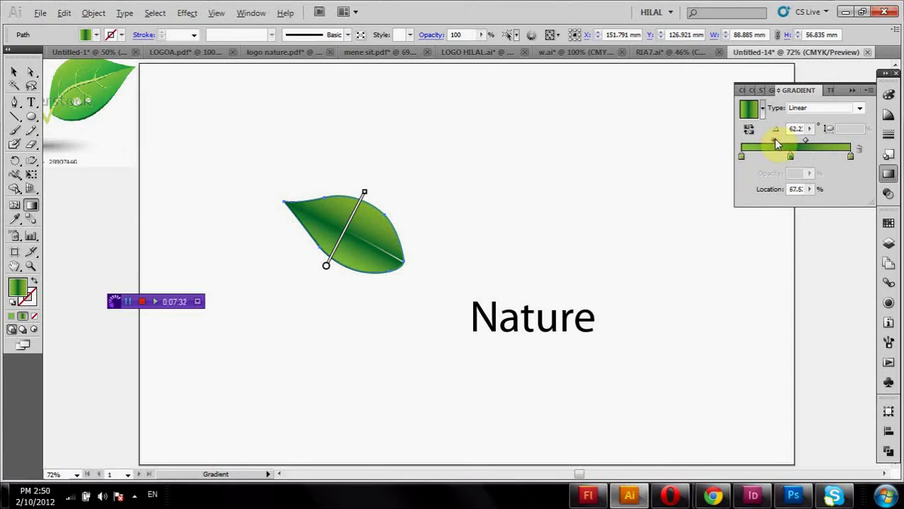
{"action": "left_click_drag", "start_coordinate": [791, 157], "coordinate": [796, 158]}
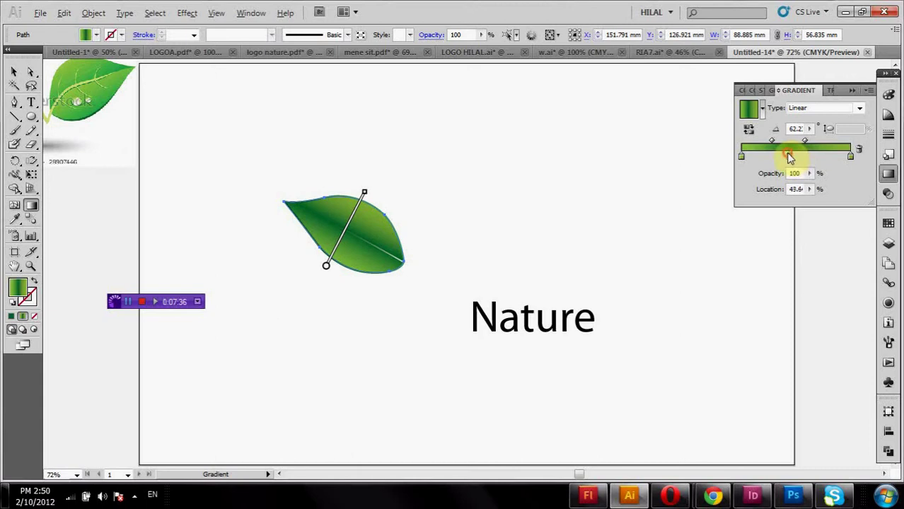
{"action": "left_click_drag", "start_coordinate": [792, 157], "coordinate": [795, 158]}
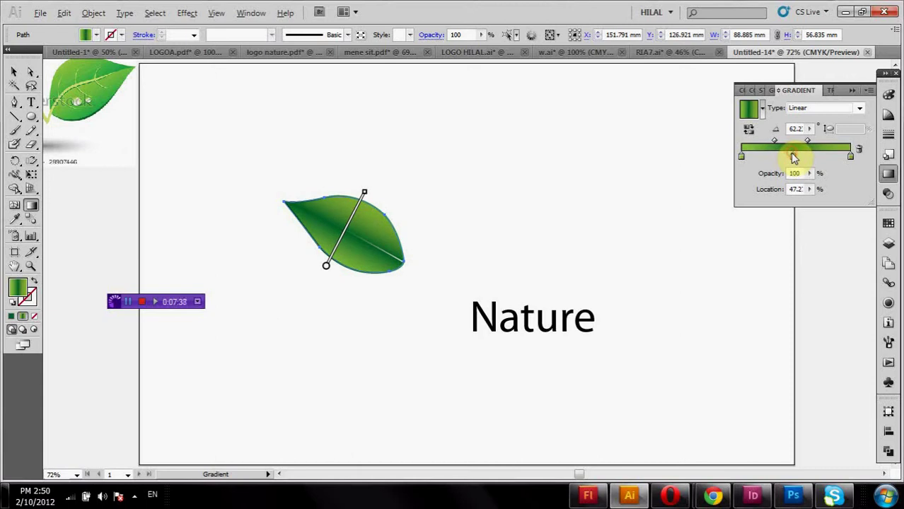
{"action": "left_click", "coordinate": [807, 143]}
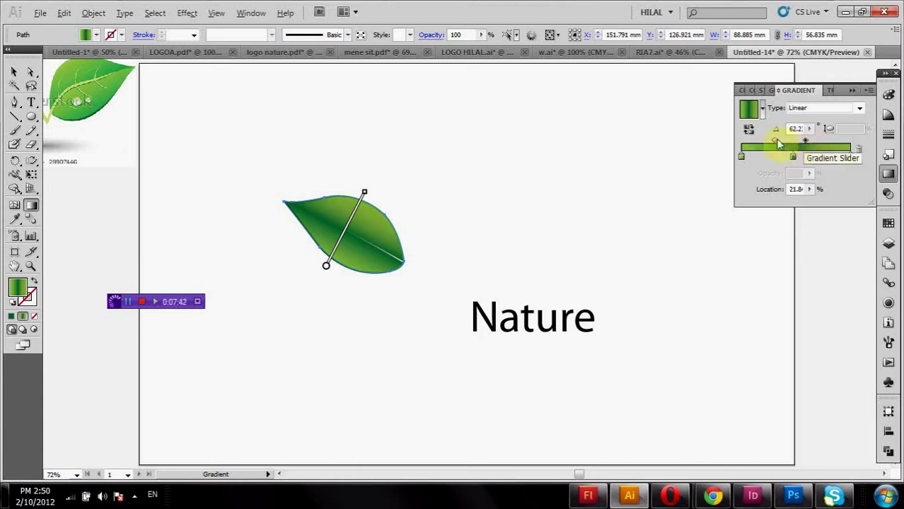
{"action": "left_click", "coordinate": [777, 141]}
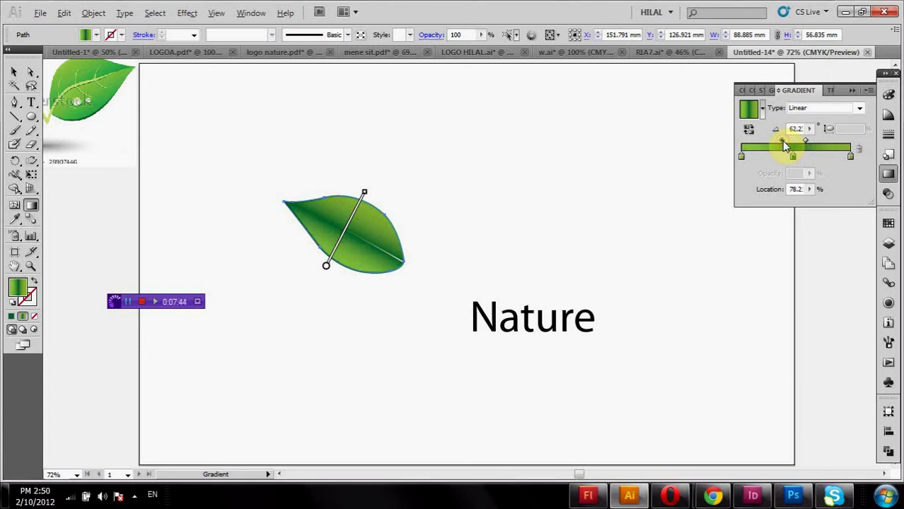
{"action": "left_click", "coordinate": [781, 142]}
{"action": "left_click", "coordinate": [807, 142]}
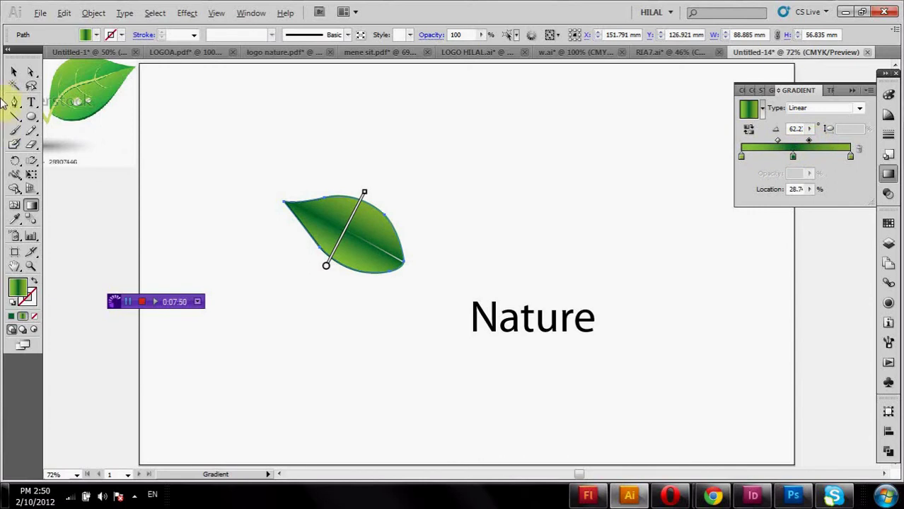
{"action": "left_click", "coordinate": [14, 74]}
- Set the leaf gradient's light end stop to 0% opacity so the leaf fades out
{"action": "left_click", "coordinate": [283, 167]}
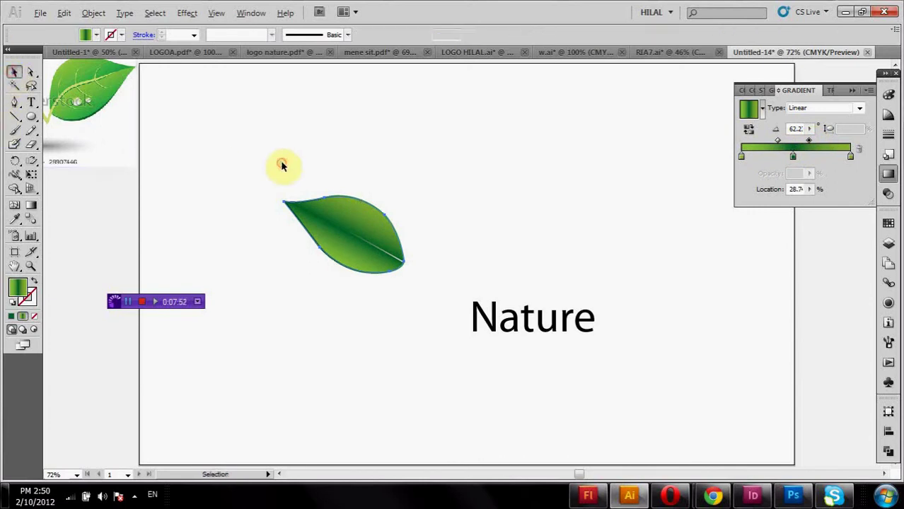
{"action": "left_click", "coordinate": [368, 206]}
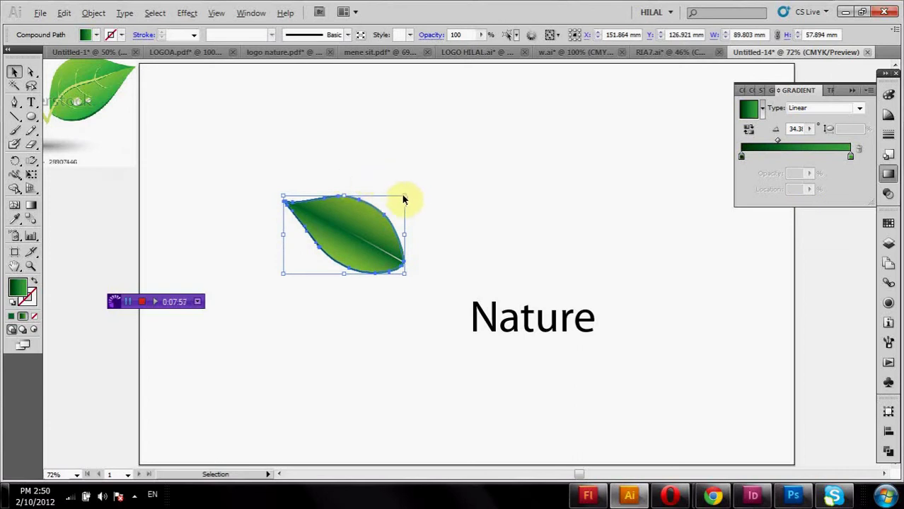
{"action": "left_click", "coordinate": [852, 160]}
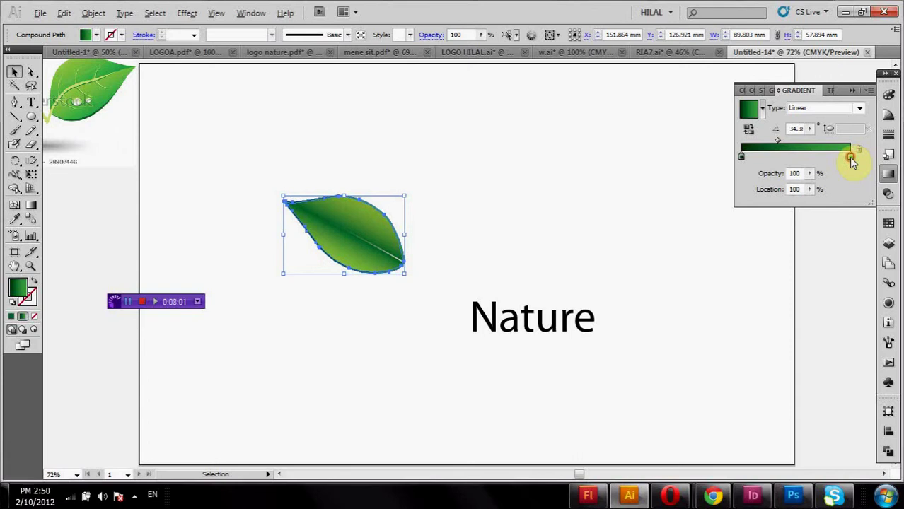
{"action": "left_click_drag", "start_coordinate": [812, 177], "coordinate": [753, 187]}
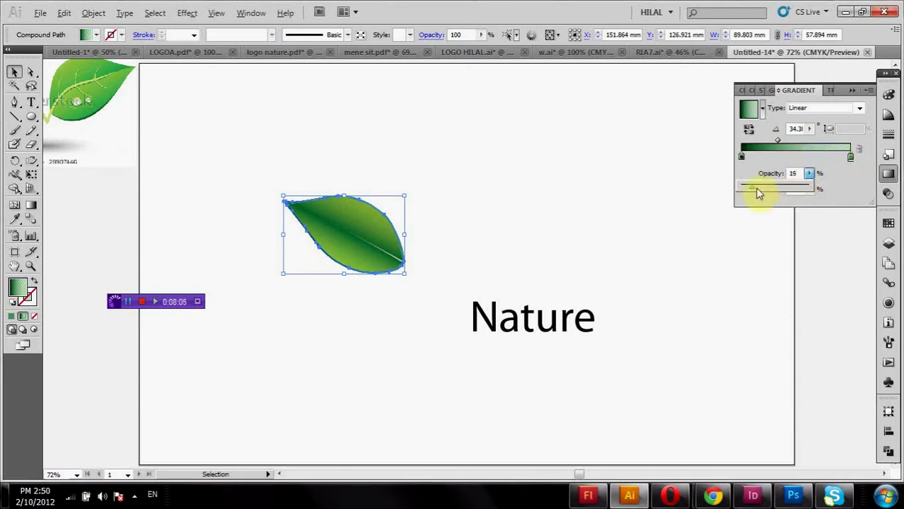
{"action": "left_click_drag", "start_coordinate": [757, 192], "coordinate": [702, 187]}
{"action": "left_click", "coordinate": [597, 179]}
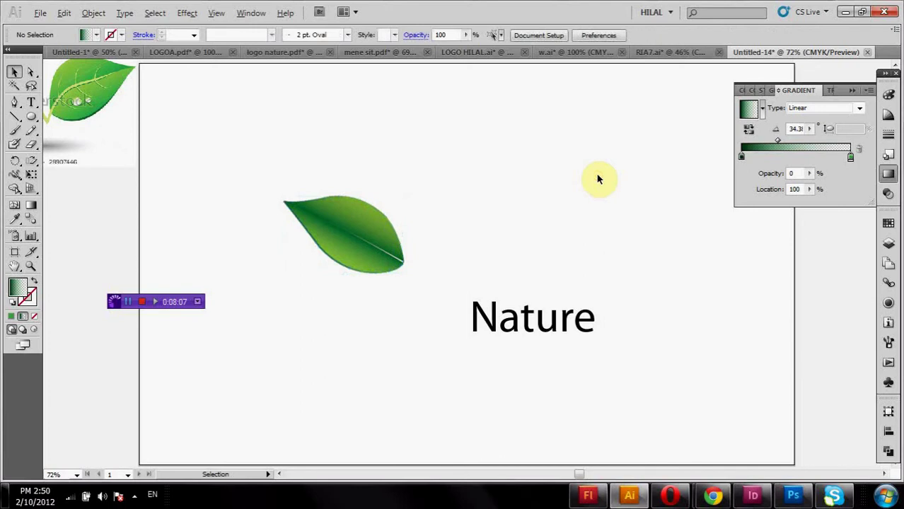
- Marquee-select all the leaf parts and group them
{"action": "left_click_drag", "start_coordinate": [454, 167], "coordinate": [299, 279]}
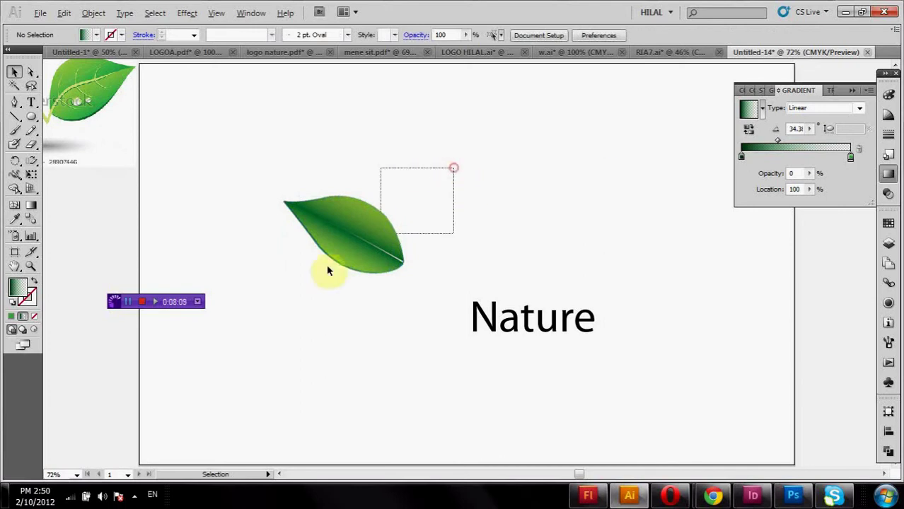
{"action": "right_click", "coordinate": [335, 263]}
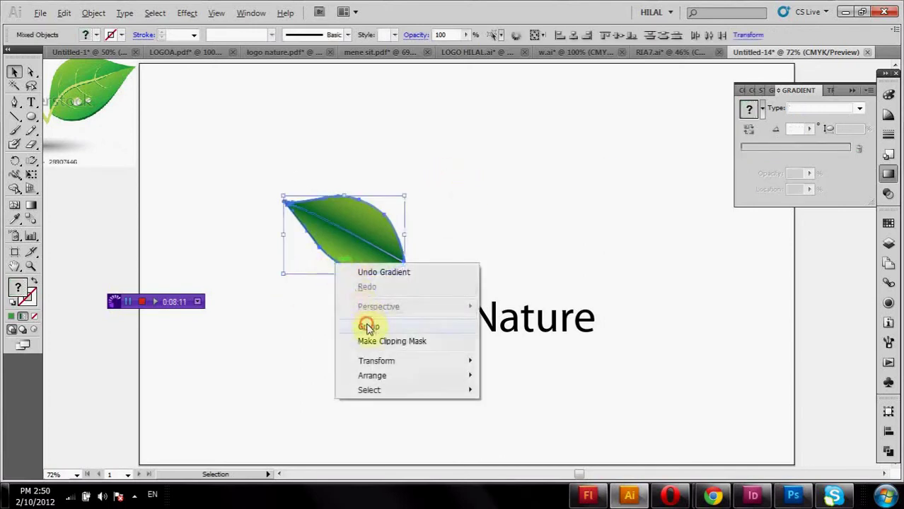
{"action": "left_click", "coordinate": [367, 323]}
- Move the leaf group above the word Nature and drag the reference picture onto the canvas
{"action": "mouse_move", "coordinate": [365, 264]}
{"action": "left_mouse_down"}
{"action": "mouse_move", "coordinate": [447, 284]}
{"action": "mouse_move", "coordinate": [467, 276]}
{"action": "mouse_move", "coordinate": [464, 269]}
{"action": "left_mouse_up"}
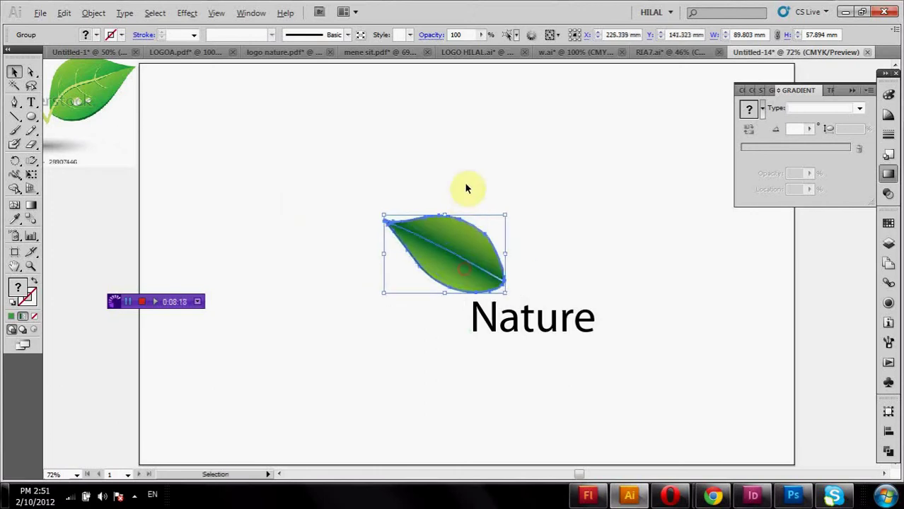
{"action": "left_click", "coordinate": [463, 182]}
{"action": "left_click_drag", "start_coordinate": [105, 92], "coordinate": [229, 146]}
- Move the reference picture left, then draw a small circle and place it on the leaf
{"action": "left_click", "coordinate": [304, 137]}
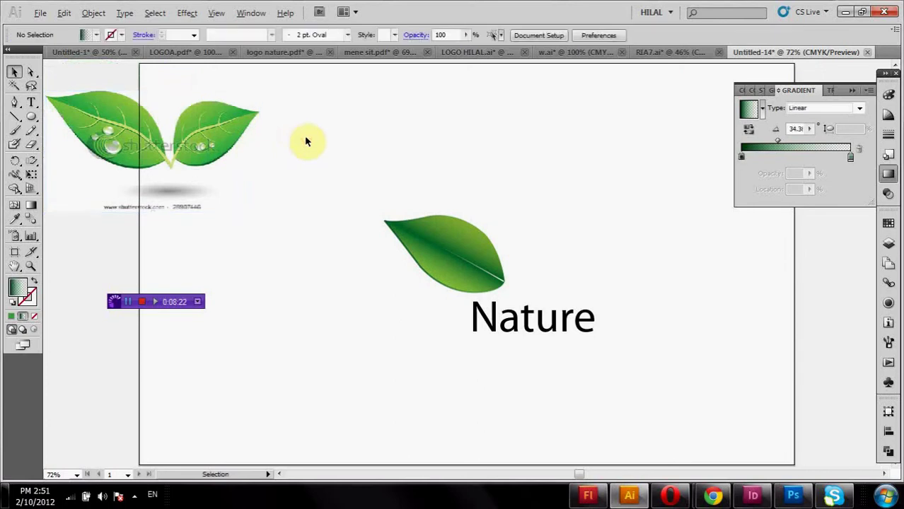
{"action": "left_click_drag", "start_coordinate": [228, 145], "coordinate": [121, 129]}
{"action": "left_click", "coordinate": [31, 117]}
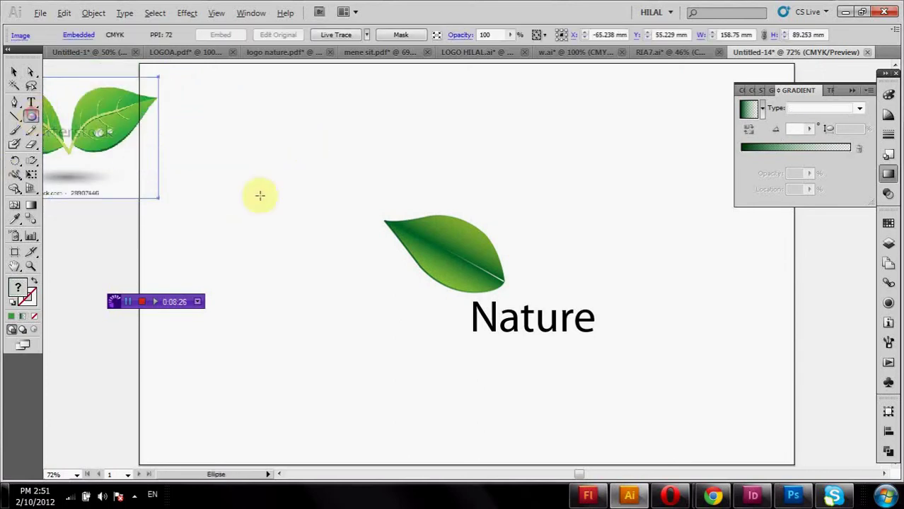
{"action": "key", "text": "v"}
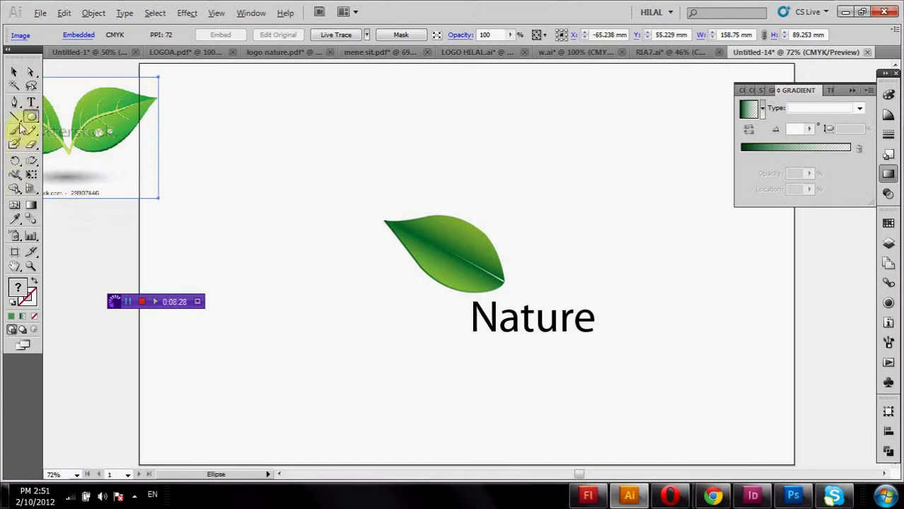
{"action": "left_click_drag", "start_coordinate": [265, 230], "coordinate": [295, 257]}
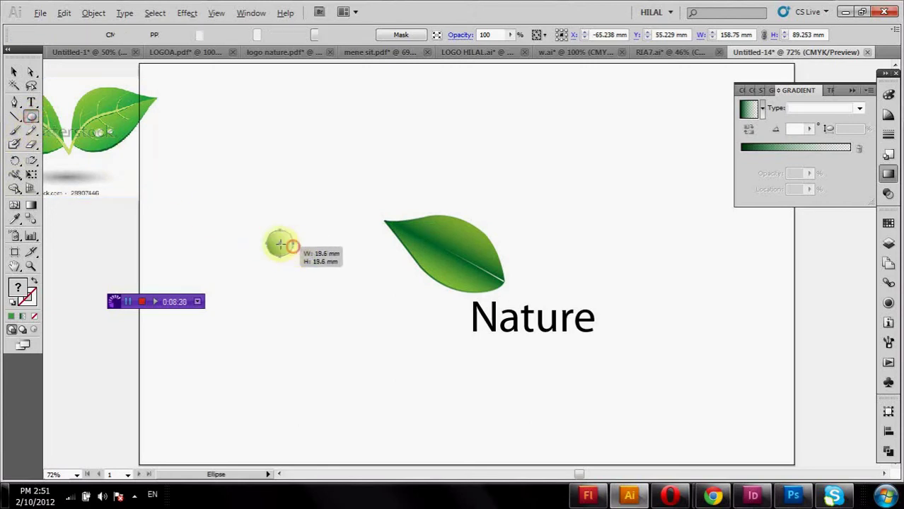
{"action": "left_click", "coordinate": [13, 74]}
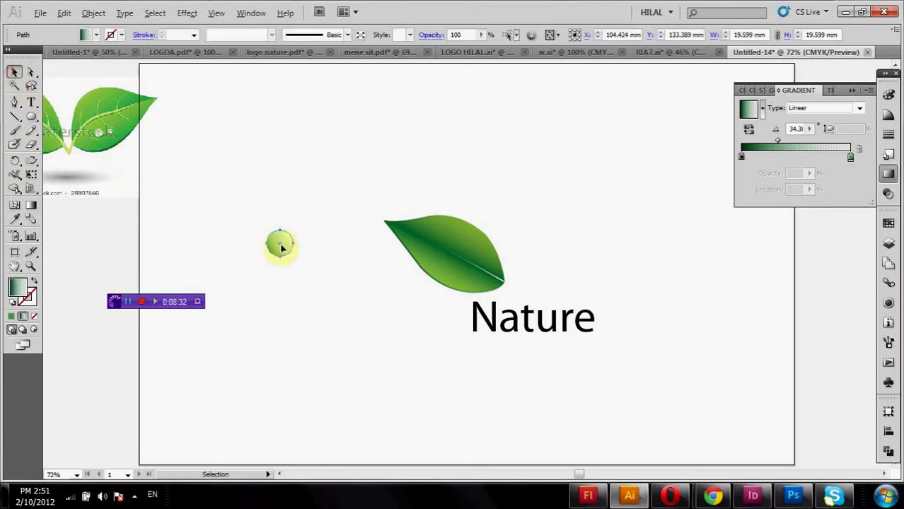
{"action": "left_click_drag", "start_coordinate": [281, 246], "coordinate": [433, 256]}
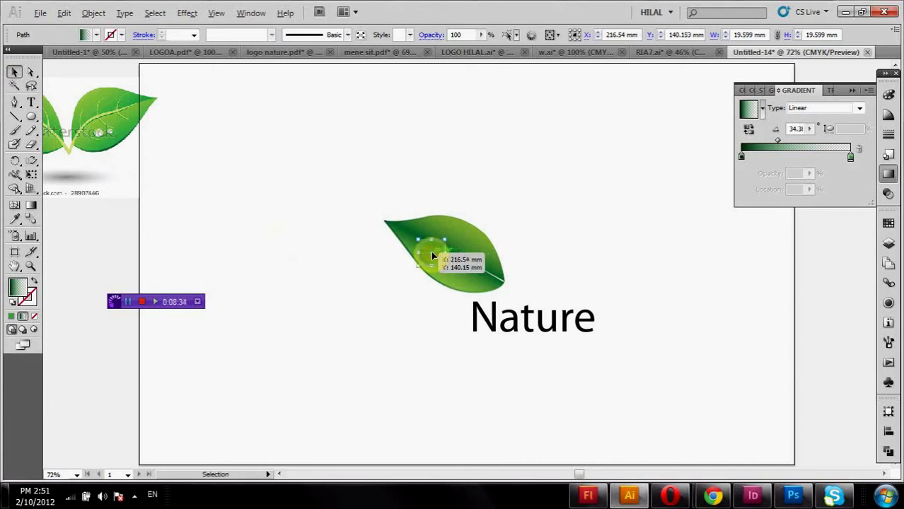
- Send the circle back one level, fill it white, and scale it to 13.2 mm
{"action": "right_click", "coordinate": [433, 255]}
{"action": "mouse_move", "coordinate": [470, 444]}
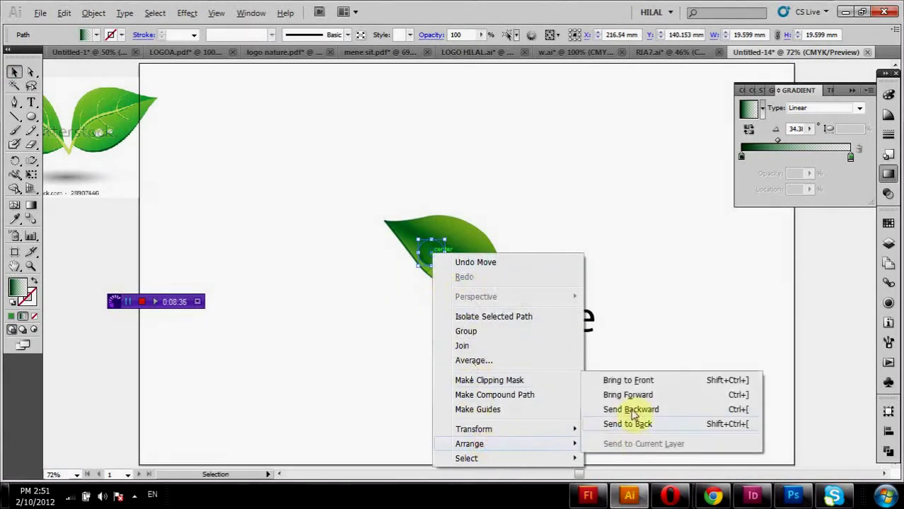
{"action": "left_click", "coordinate": [627, 380]}
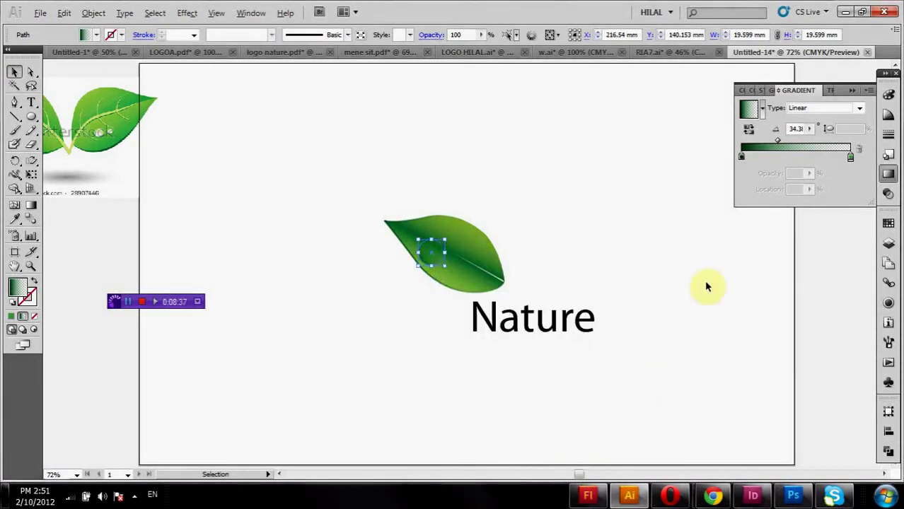
{"action": "left_click", "coordinate": [83, 34]}
{"action": "left_click", "coordinate": [21, 49]}
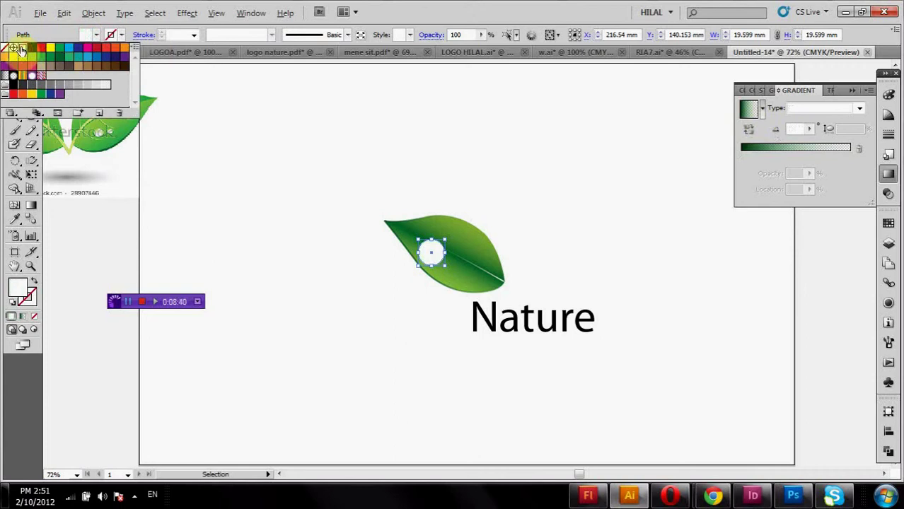
{"action": "left_click", "coordinate": [203, 199]}
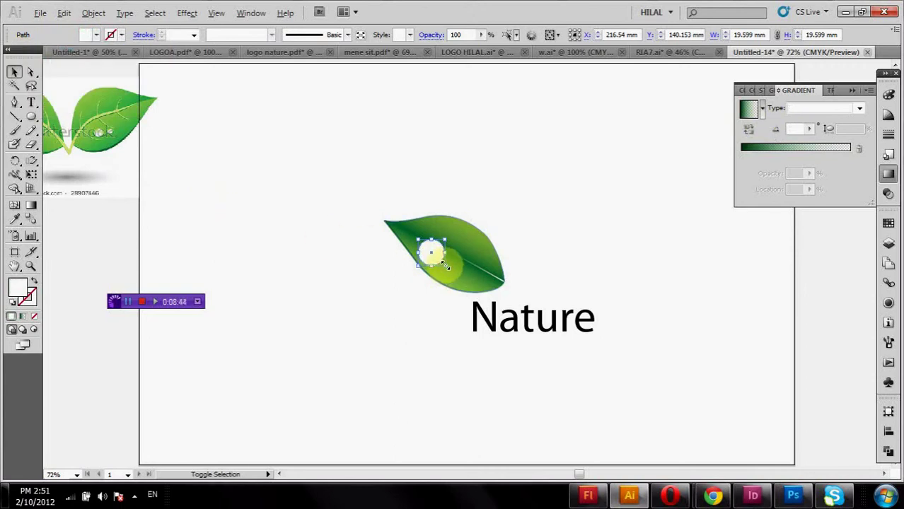
{"action": "mouse_move", "coordinate": [444, 266]}
{"action": "left_mouse_down"}
{"action": "mouse_move", "coordinate": [423, 255]}
{"action": "mouse_move", "coordinate": [425, 263]}
{"action": "left_mouse_up"}
{"action": "left_click", "coordinate": [382, 299]}
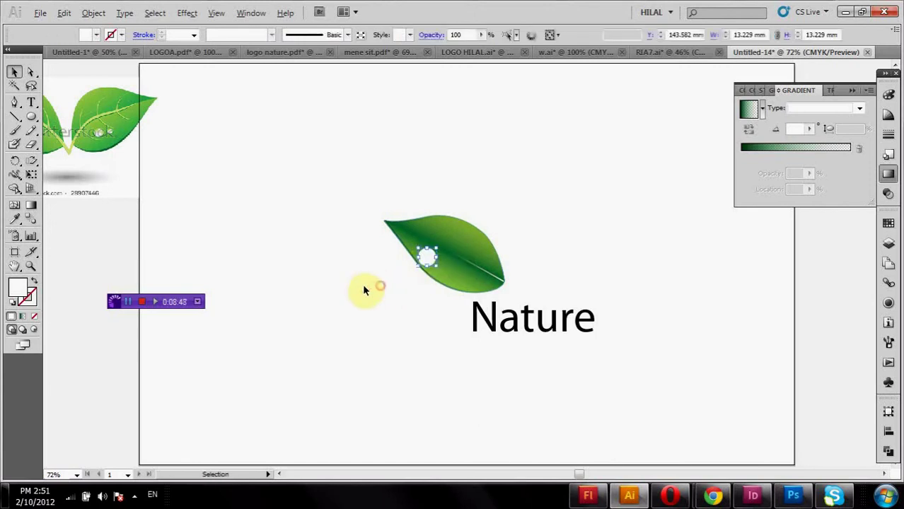
{"action": "left_click", "coordinate": [363, 285]}
- Zoom in on the leaf and Alt-drag a copy of the white circle to its left
{"action": "left_click", "coordinate": [31, 266]}
{"action": "left_click_drag", "start_coordinate": [362, 302], "coordinate": [534, 244]}
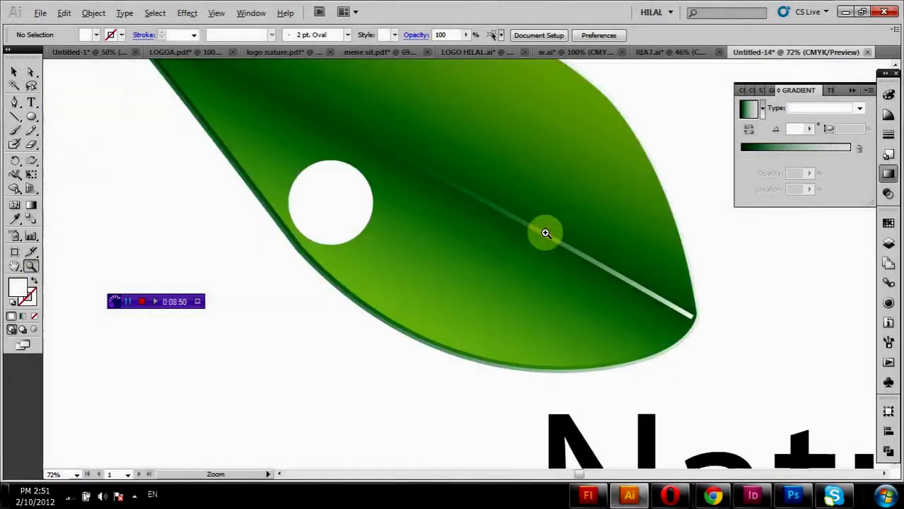
{"action": "left_click", "coordinate": [13, 73]}
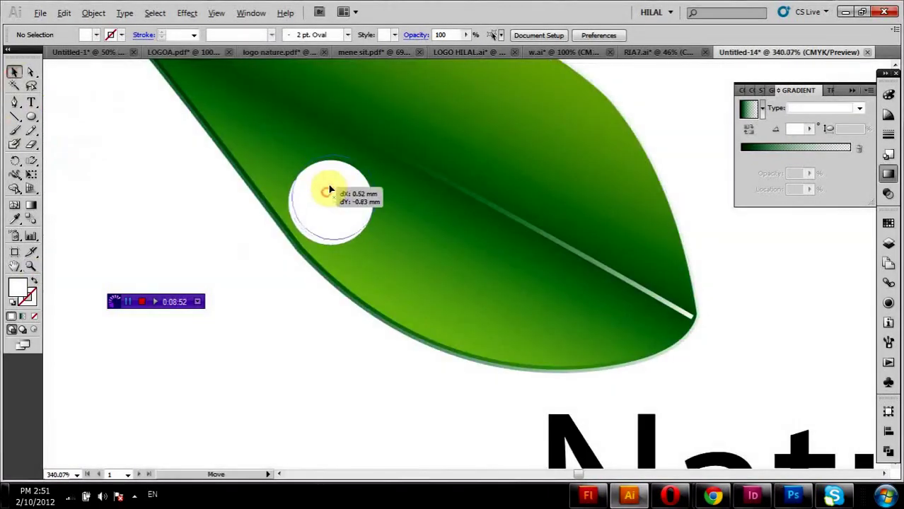
{"action": "left_click_drag", "start_coordinate": [331, 193], "coordinate": [241, 204]}
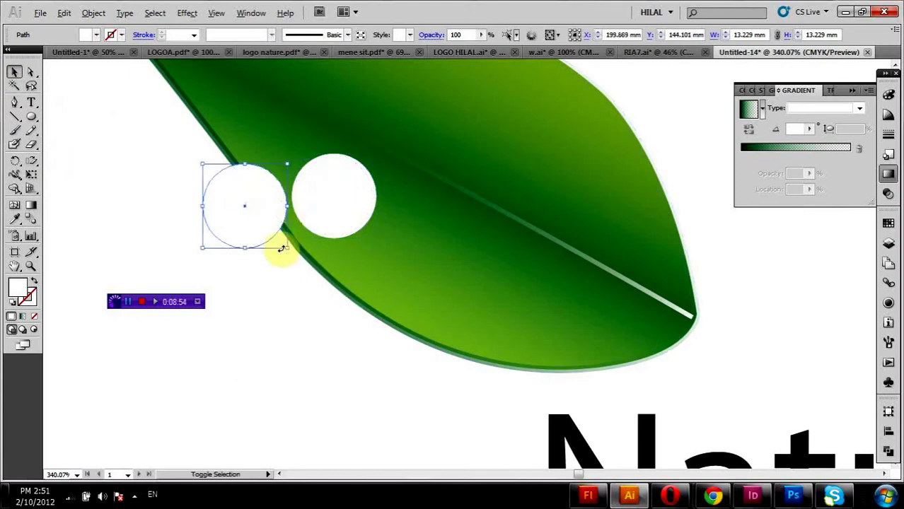
- Scale the copy to 8.561 mm, centre it inside the white circle, and fill it grey
{"action": "mouse_move", "coordinate": [285, 248]}
{"action": "left_mouse_down"}
{"action": "mouse_move", "coordinate": [258, 218]}
{"action": "mouse_move", "coordinate": [327, 204]}
{"action": "left_mouse_up"}
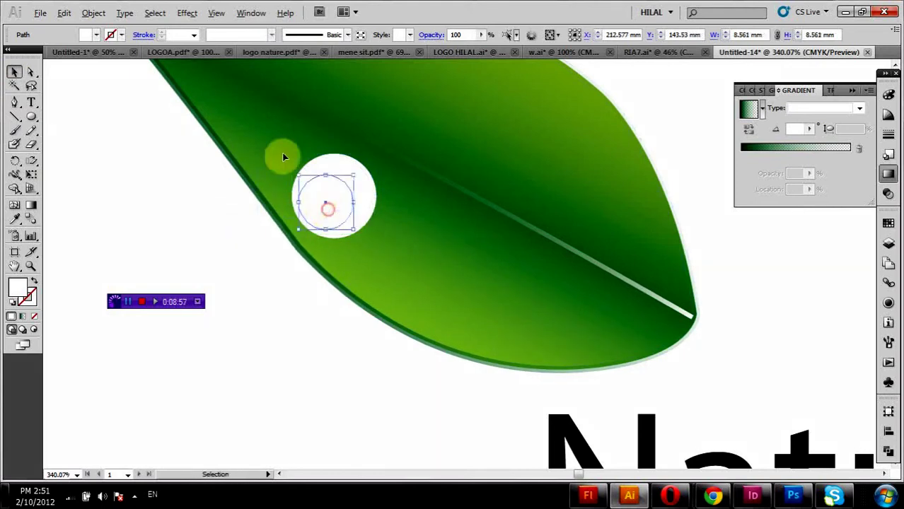
{"action": "left_click", "coordinate": [101, 33]}
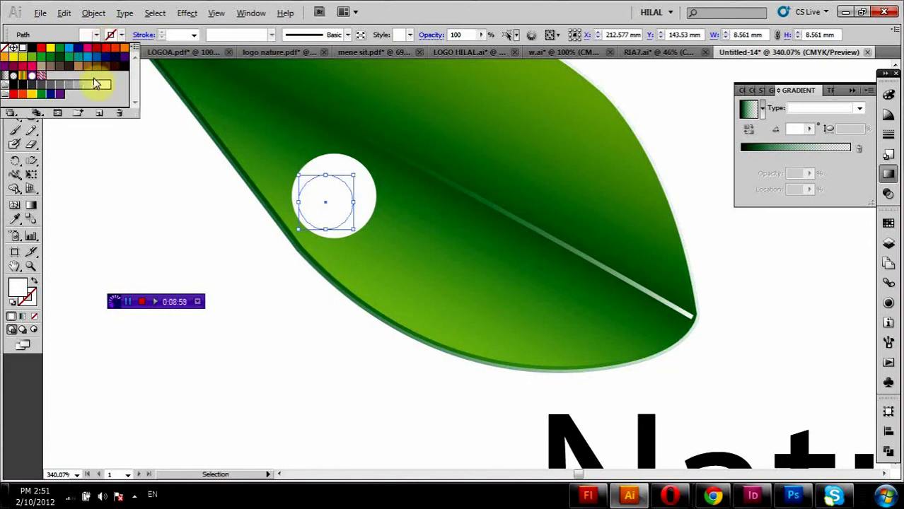
{"action": "left_click", "coordinate": [68, 86]}
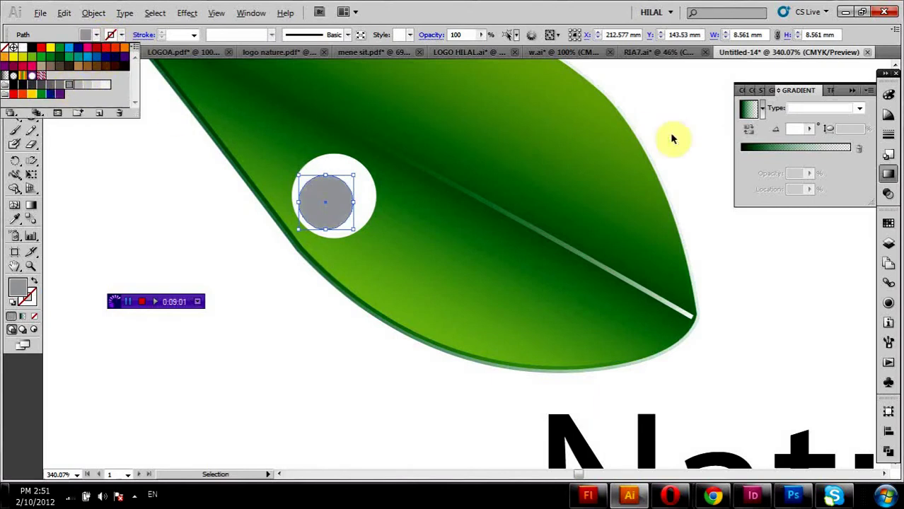
- Give the inner drop circle a gradient fill, removing the white stop and moving the dark stop to the end
{"action": "left_click", "coordinate": [770, 152]}
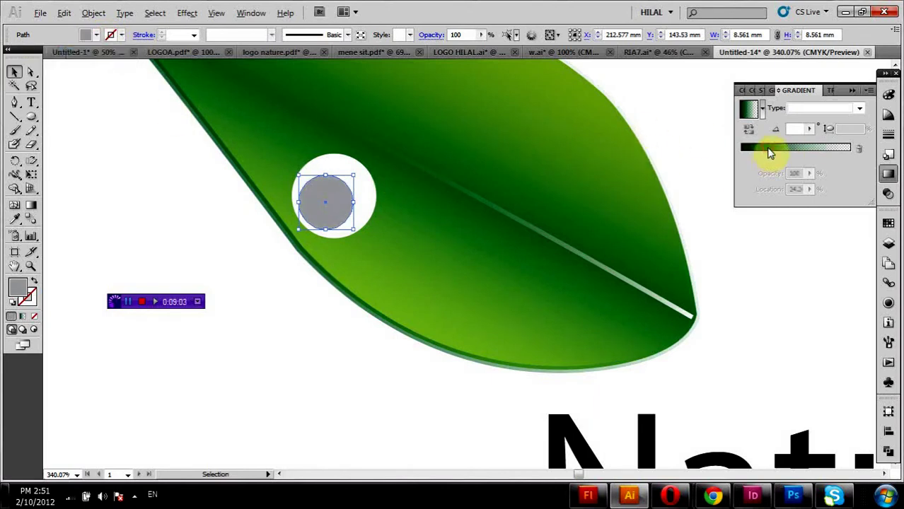
{"action": "left_click", "coordinate": [770, 152]}
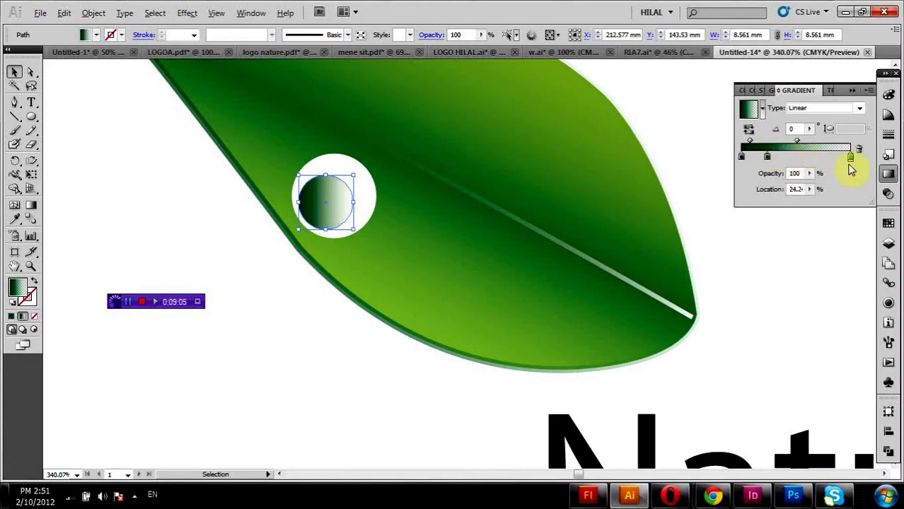
{"action": "left_click_drag", "start_coordinate": [851, 157], "coordinate": [856, 186]}
{"action": "left_click_drag", "start_coordinate": [769, 156], "coordinate": [857, 165]}
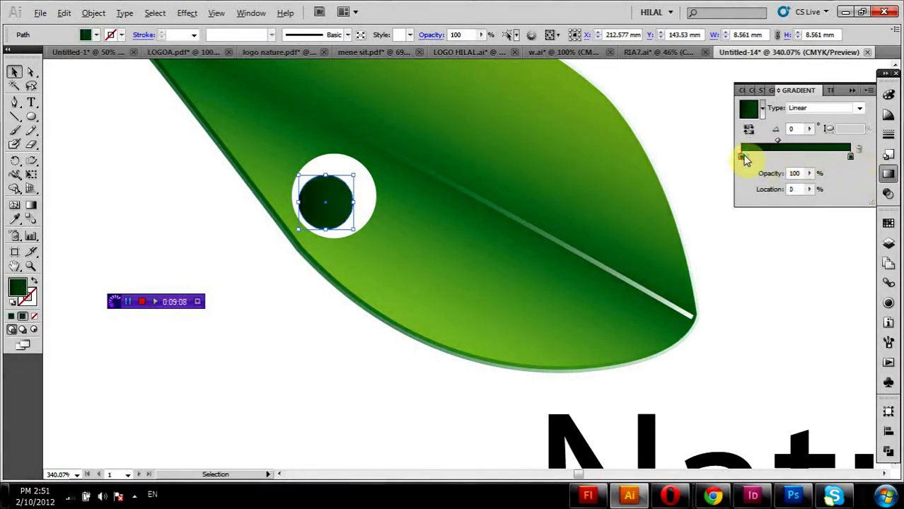
- Make the left gradient stop dark grey and raise its opacity
{"action": "double_click", "coordinate": [743, 157]}
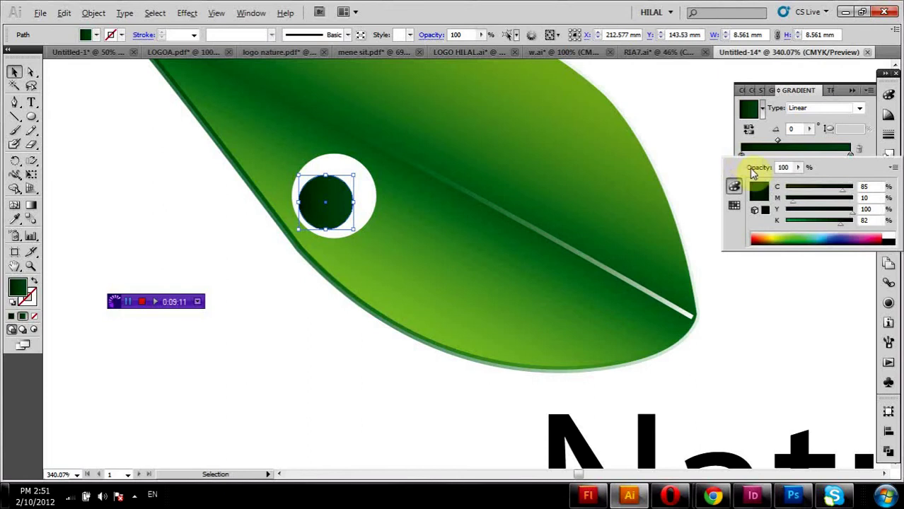
{"action": "left_click", "coordinate": [733, 205]}
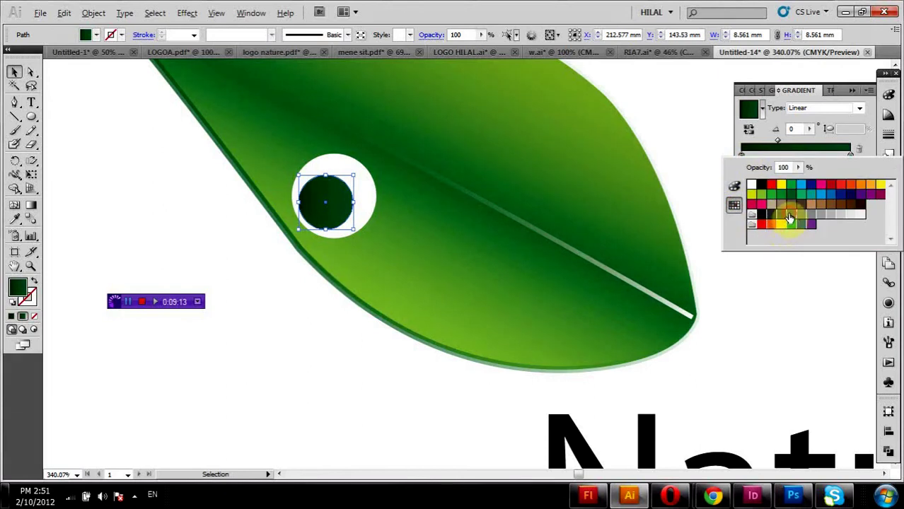
{"action": "left_click", "coordinate": [790, 214]}
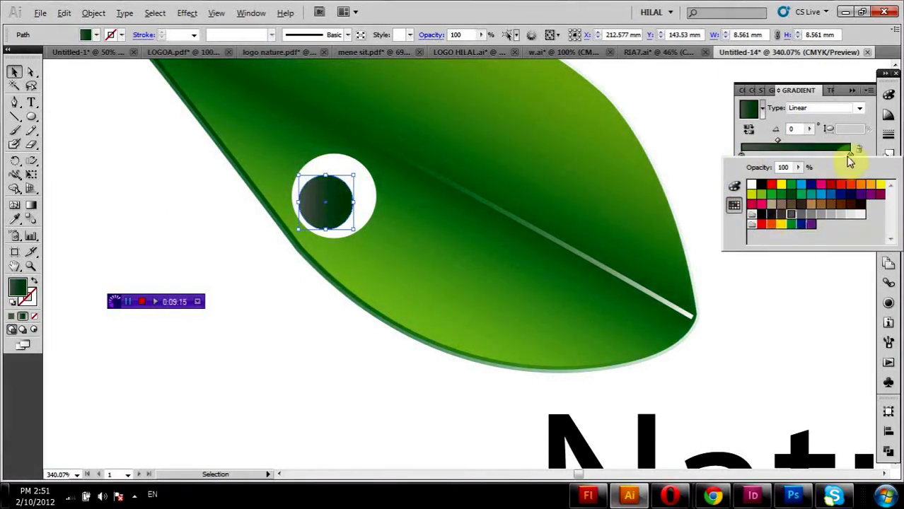
{"action": "left_click", "coordinate": [850, 154]}
{"action": "left_click", "coordinate": [813, 177]}
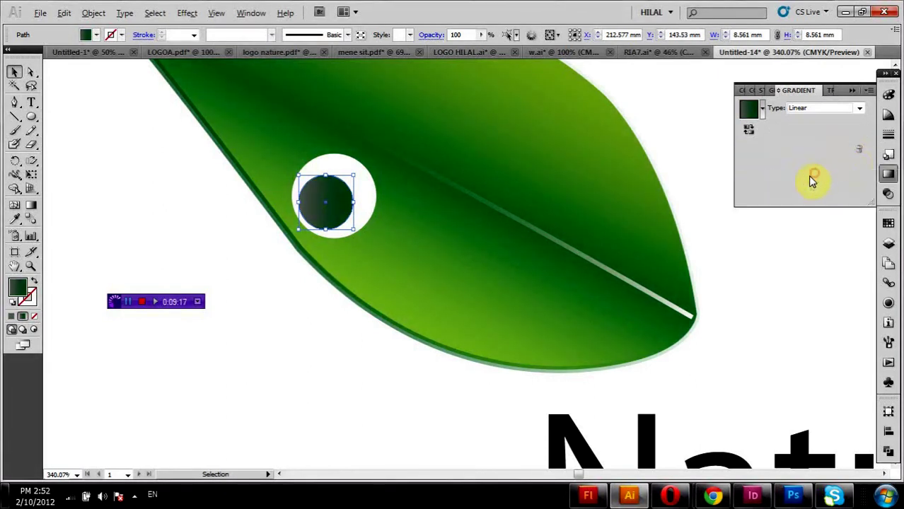
{"action": "left_click", "coordinate": [809, 174]}
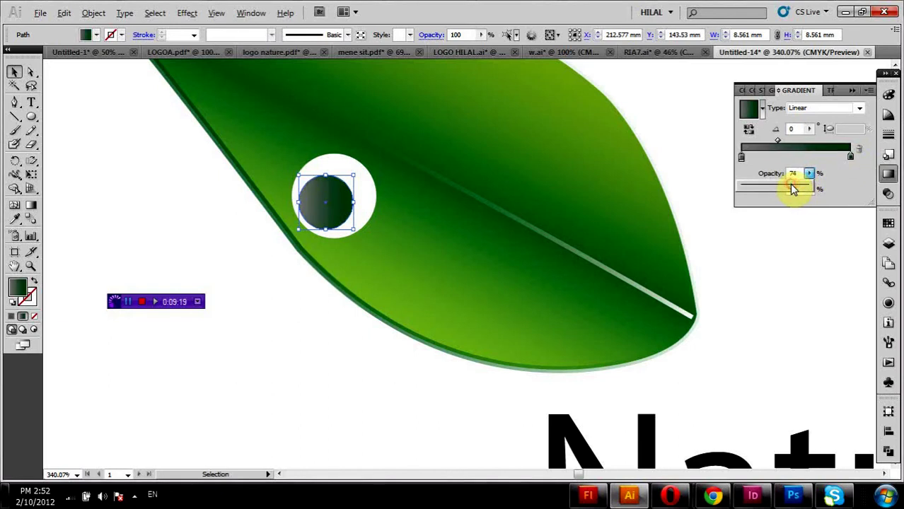
{"action": "left_click_drag", "start_coordinate": [794, 187], "coordinate": [808, 187]}
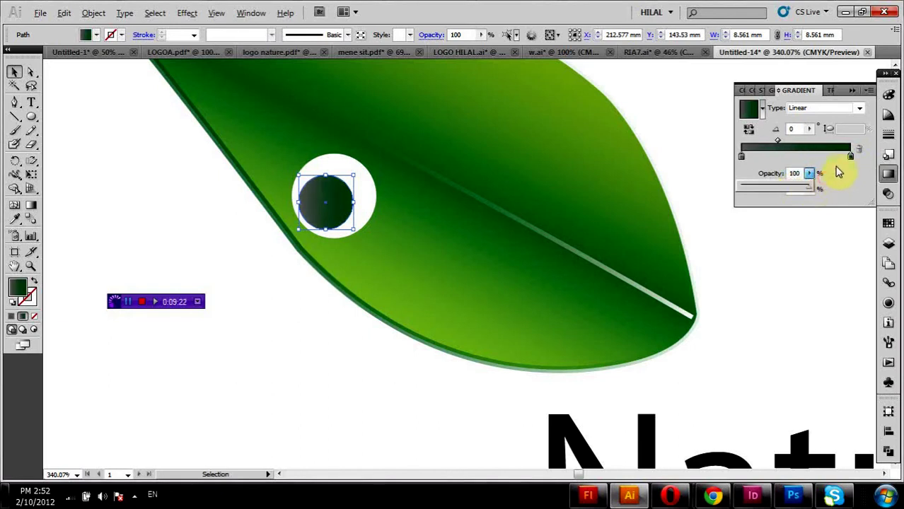
- Move the right stop to the gradient's left end and lower its opacity
{"action": "left_click", "coordinate": [851, 157]}
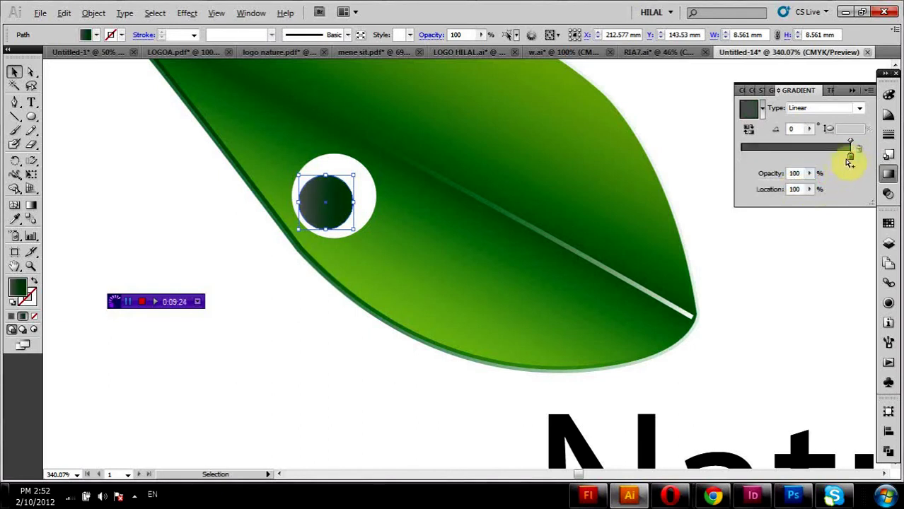
{"action": "mouse_move", "coordinate": [850, 157]}
{"action": "left_mouse_down"}
{"action": "mouse_move", "coordinate": [839, 162]}
{"action": "mouse_move", "coordinate": [849, 152]}
{"action": "left_mouse_up"}
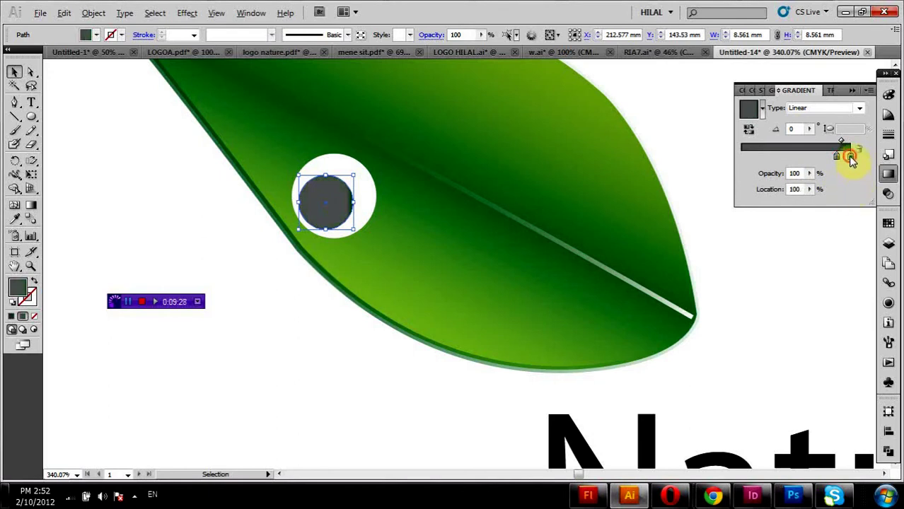
{"action": "left_click_drag", "start_coordinate": [846, 157], "coordinate": [725, 160]}
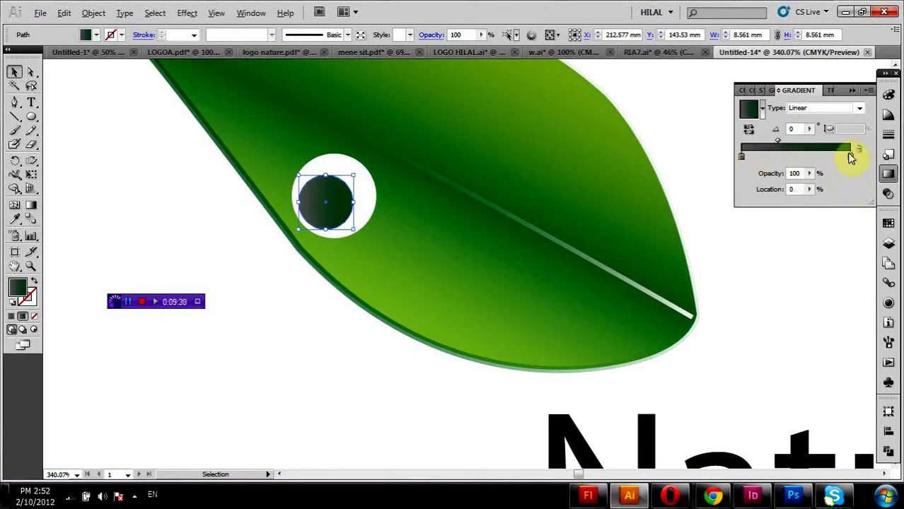
{"action": "left_click", "coordinate": [811, 174]}
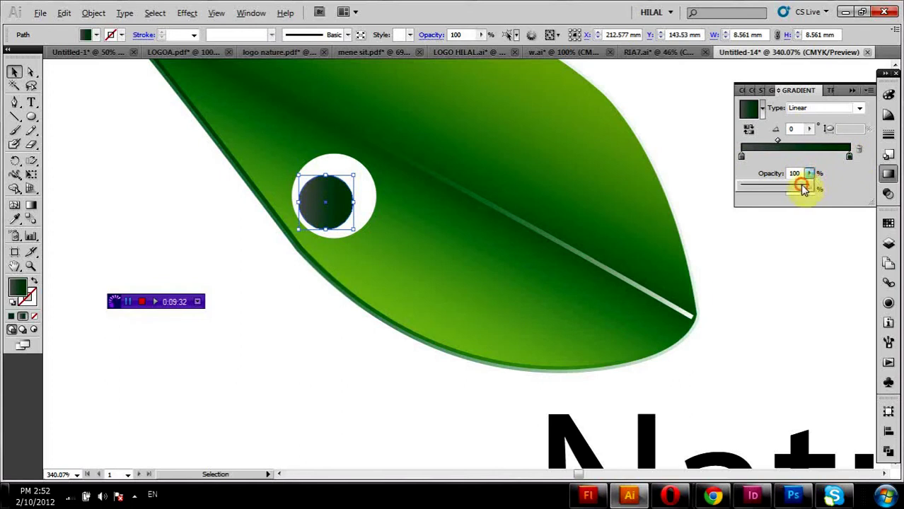
{"action": "left_click_drag", "start_coordinate": [804, 186], "coordinate": [727, 192]}
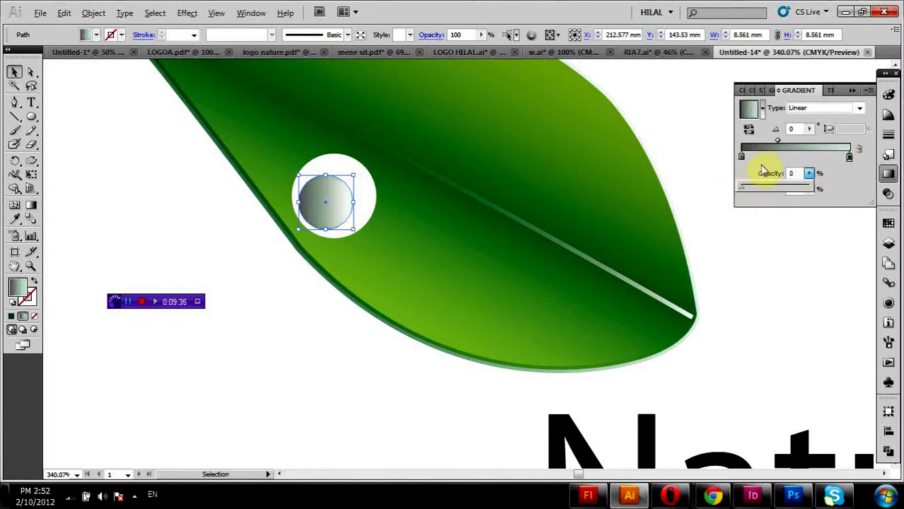
- Add a new stop at the gradient's right end and set the midpoint to 46%
{"action": "left_click", "coordinate": [790, 146]}
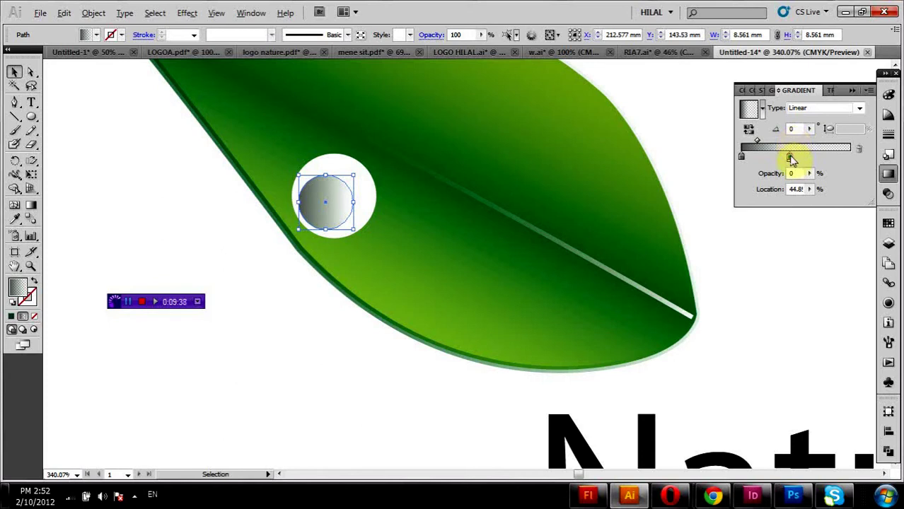
{"action": "left_click_drag", "start_coordinate": [790, 157], "coordinate": [856, 157]}
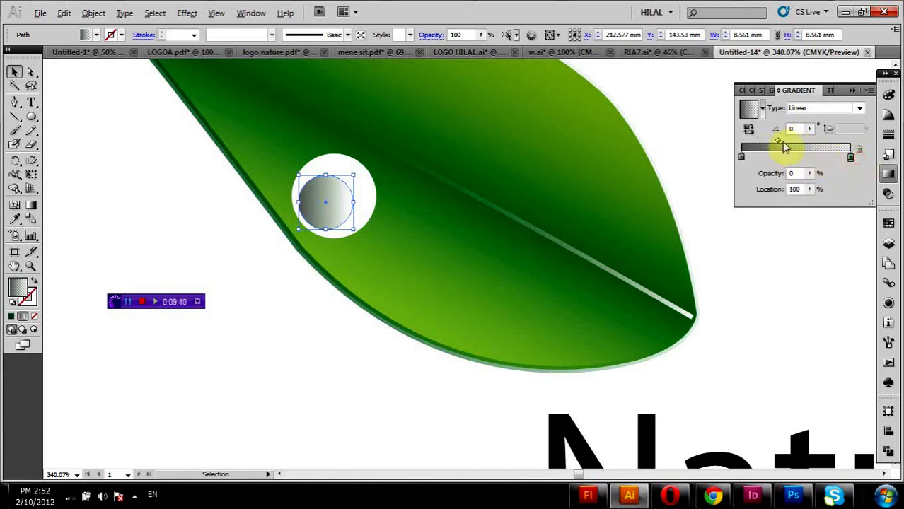
{"action": "left_click_drag", "start_coordinate": [778, 142], "coordinate": [791, 140]}
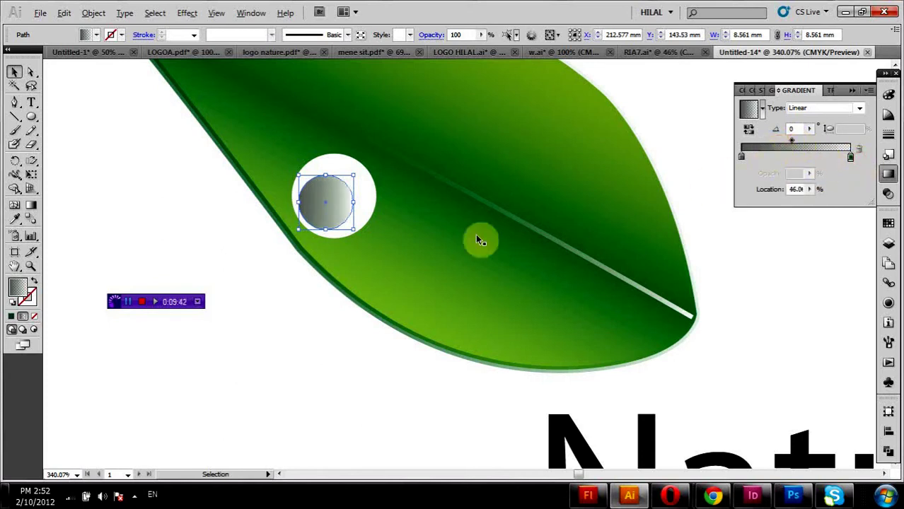
{"action": "left_click", "coordinate": [261, 247]}
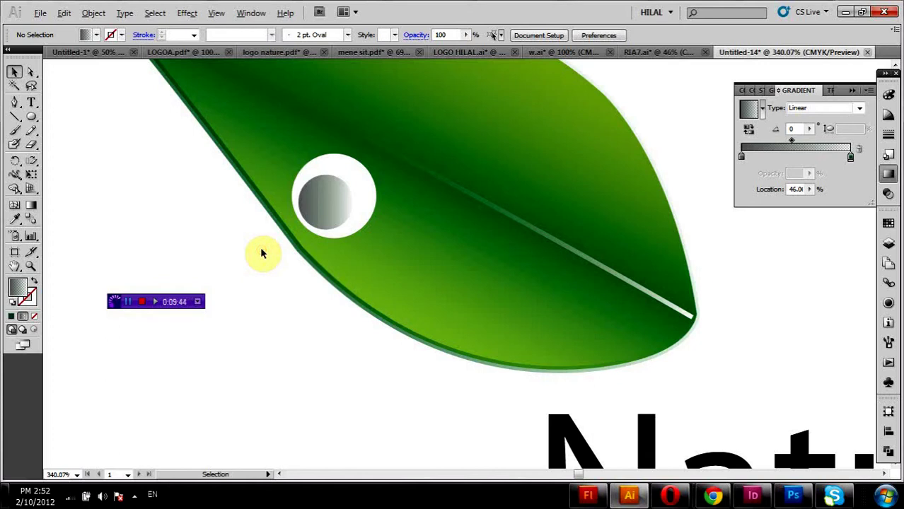
- Outline the small grey gradient circle with a 1 pt light grey stroke
{"action": "left_click", "coordinate": [352, 185]}
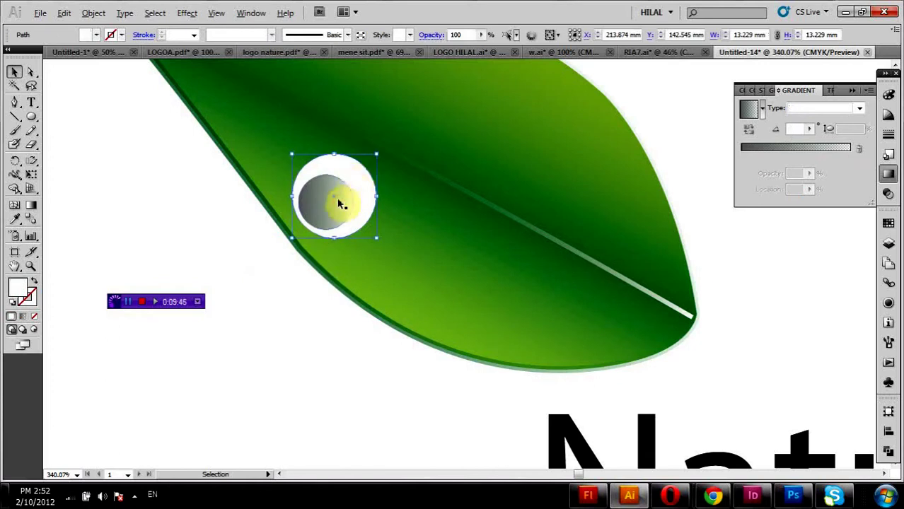
{"action": "left_click", "coordinate": [121, 35]}
{"action": "left_click", "coordinate": [32, 47]}
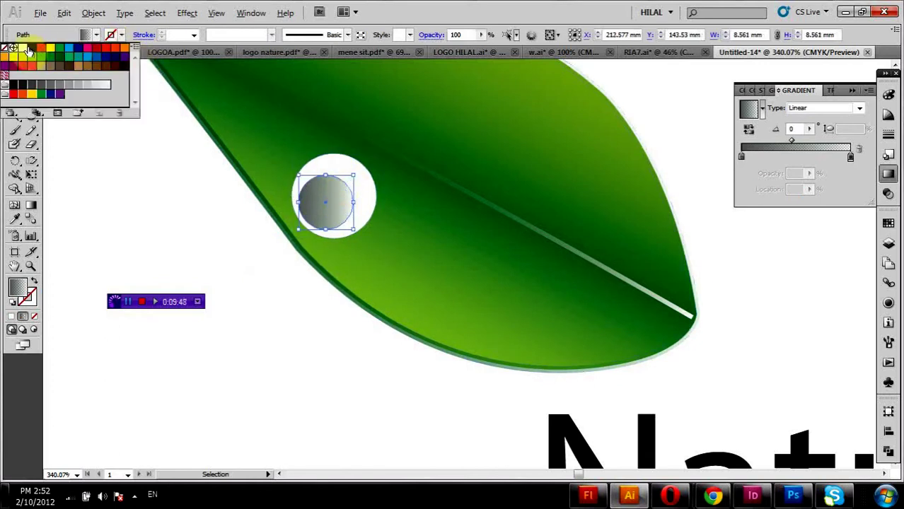
{"action": "left_click", "coordinate": [83, 165]}
{"action": "left_click", "coordinate": [300, 194]}
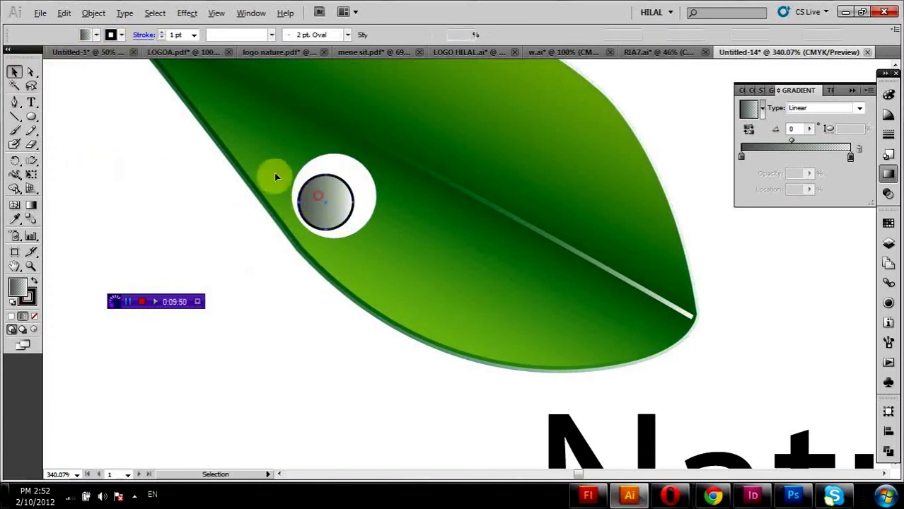
{"action": "left_click", "coordinate": [122, 34]}
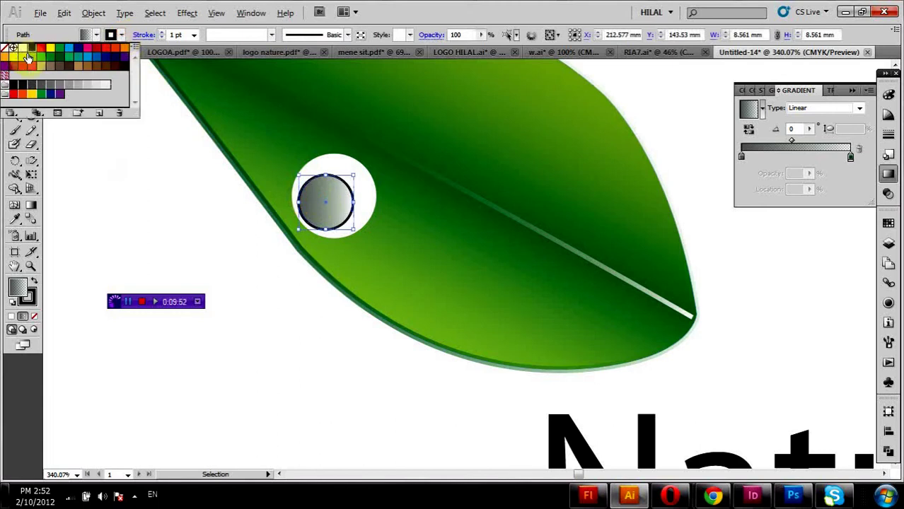
{"action": "left_click", "coordinate": [71, 86]}
{"action": "left_click", "coordinate": [97, 174]}
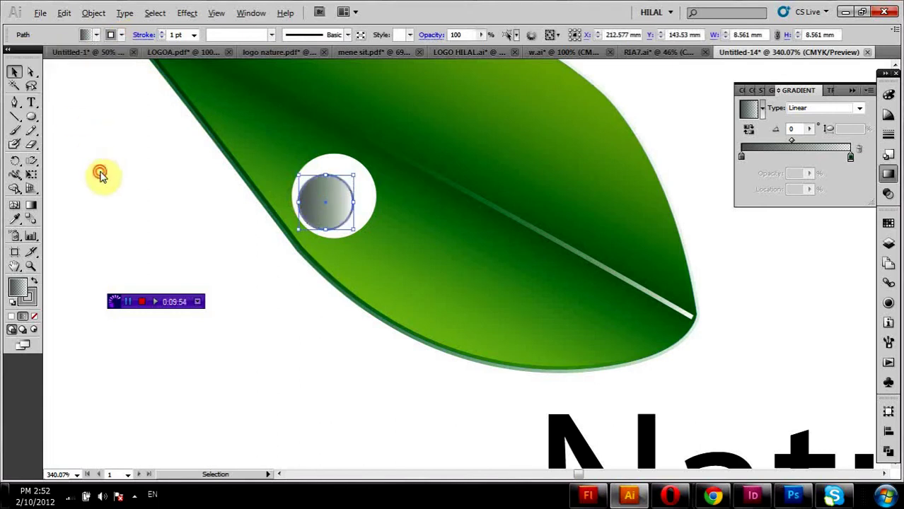
{"action": "double_click", "coordinate": [21, 268]}
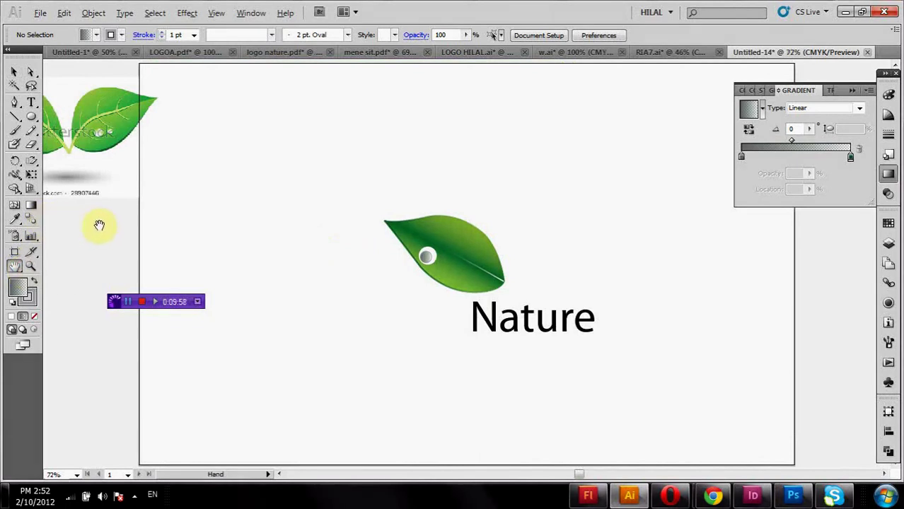
- Fade the inner drop circle to 60% and the white outer circle to 48% opacity
{"action": "left_click", "coordinate": [14, 71]}
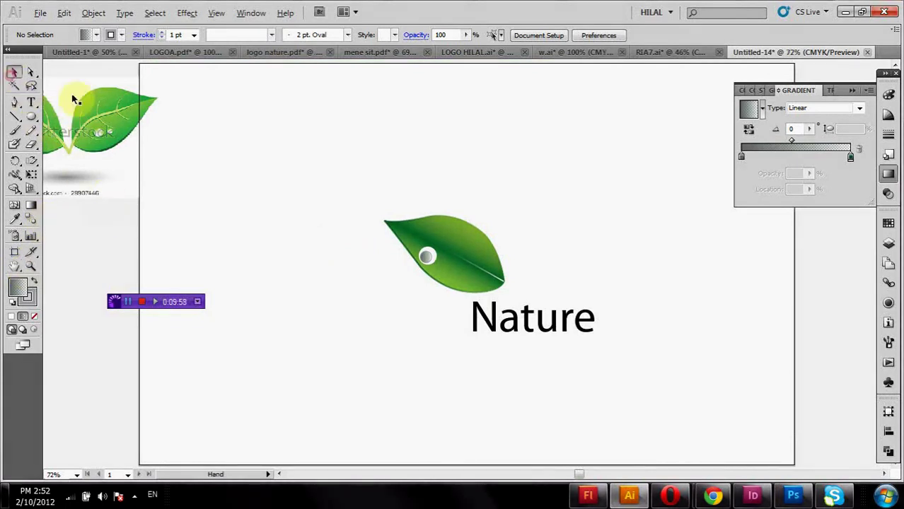
{"action": "left_click", "coordinate": [429, 259]}
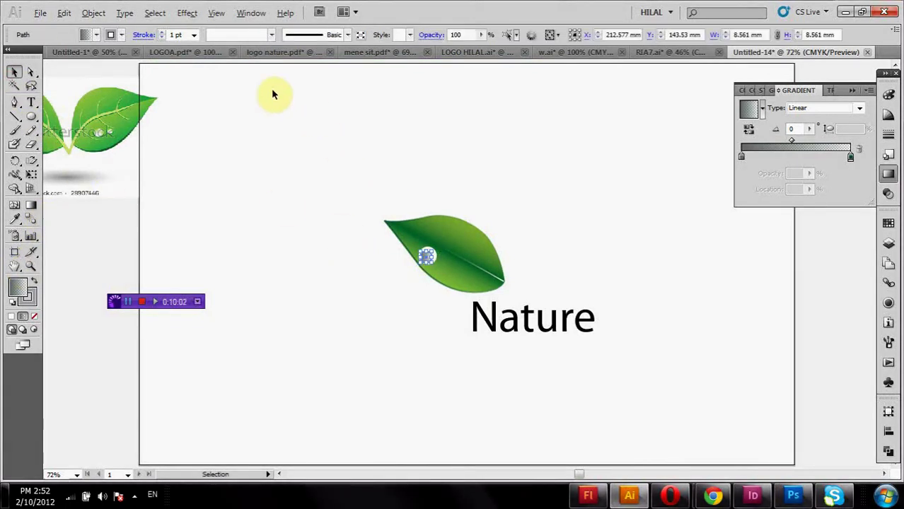
{"action": "left_click", "coordinate": [480, 36]}
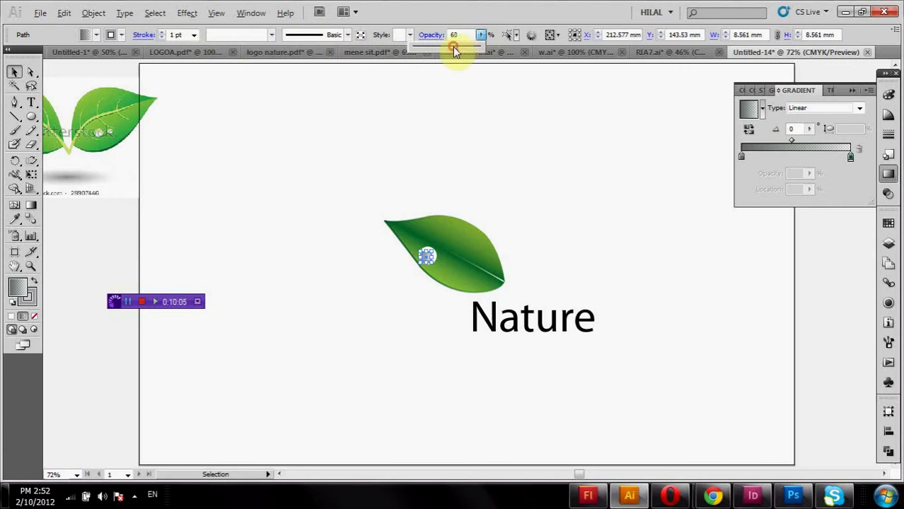
{"action": "left_click", "coordinate": [459, 126]}
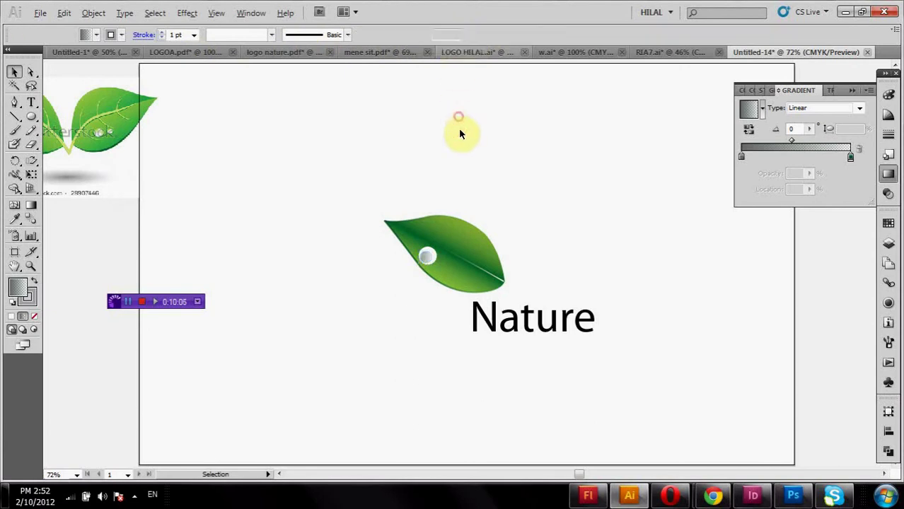
{"action": "left_click", "coordinate": [430, 253]}
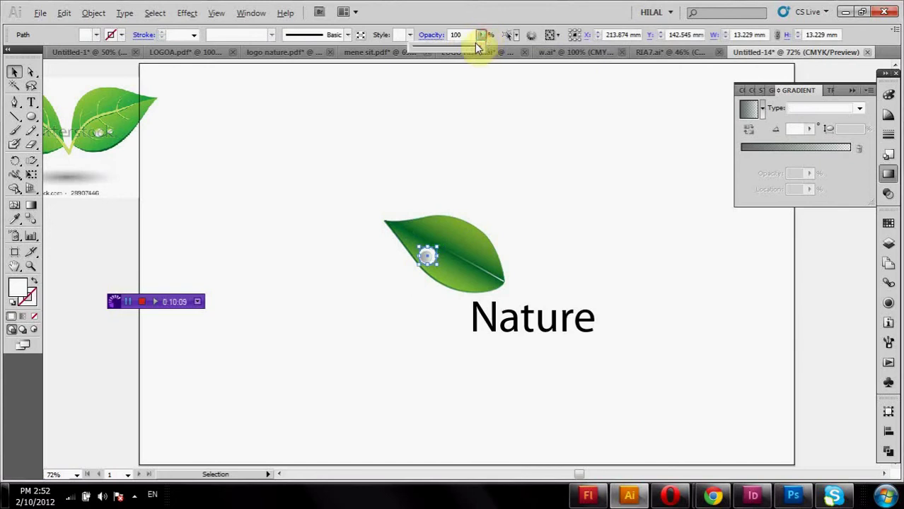
{"action": "left_click_drag", "start_coordinate": [458, 50], "coordinate": [451, 52]}
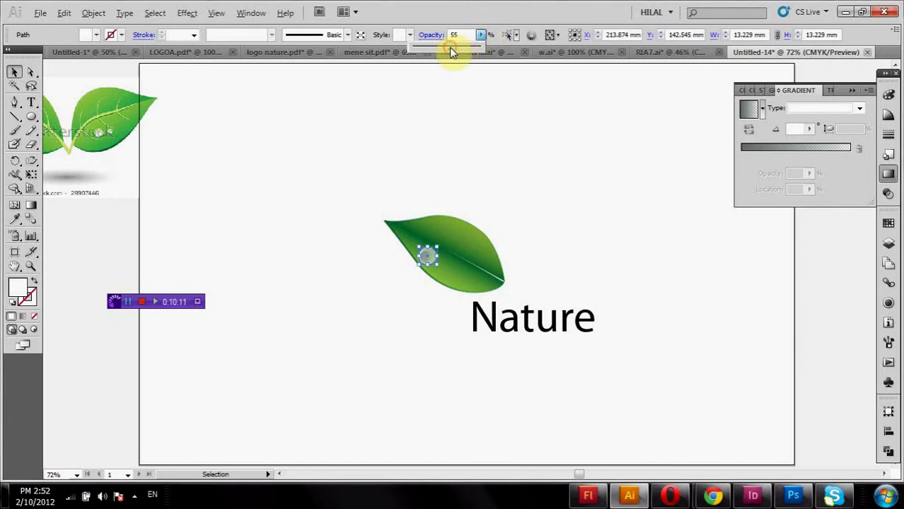
{"action": "left_click", "coordinate": [483, 142]}
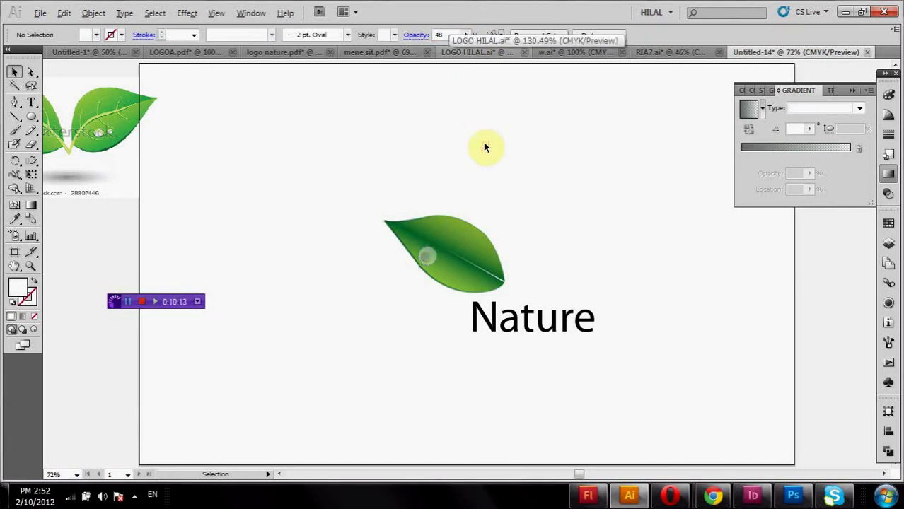
{"action": "left_click", "coordinate": [428, 256]}
{"action": "left_click_drag", "start_coordinate": [429, 259], "coordinate": [437, 253]}
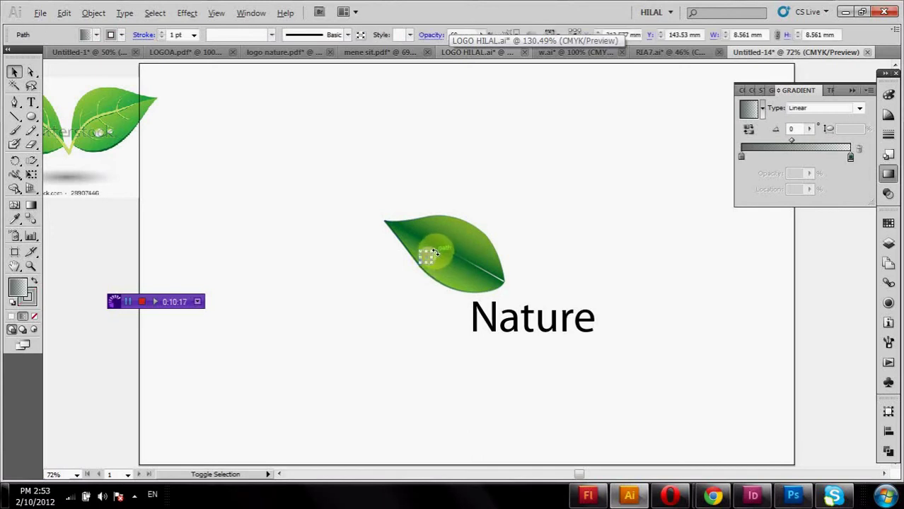
- Group the drop's circles, copy a small second droplet beside it, and set 68% opacity
{"action": "right_click", "coordinate": [433, 251]}
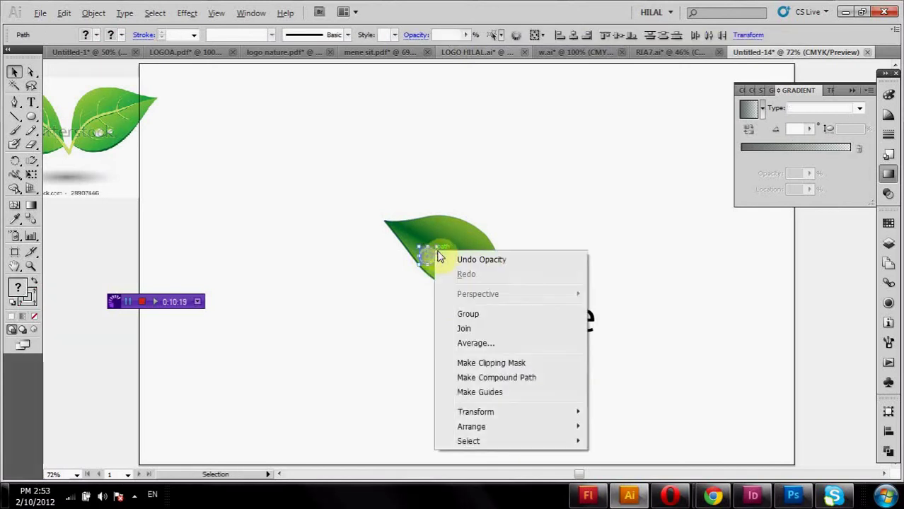
{"action": "left_click", "coordinate": [464, 315]}
{"action": "left_click_drag", "start_coordinate": [429, 256], "coordinate": [452, 278]}
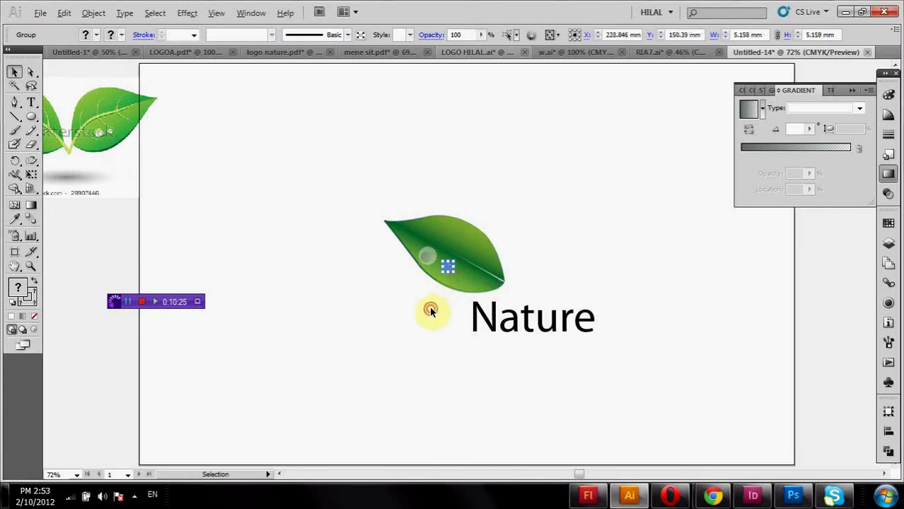
{"action": "left_click", "coordinate": [429, 306]}
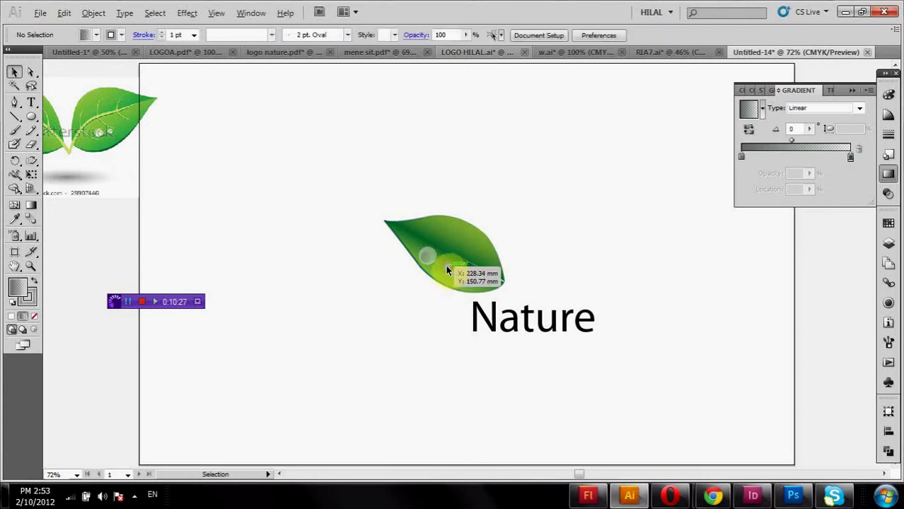
{"action": "left_click_drag", "start_coordinate": [446, 268], "coordinate": [427, 253]}
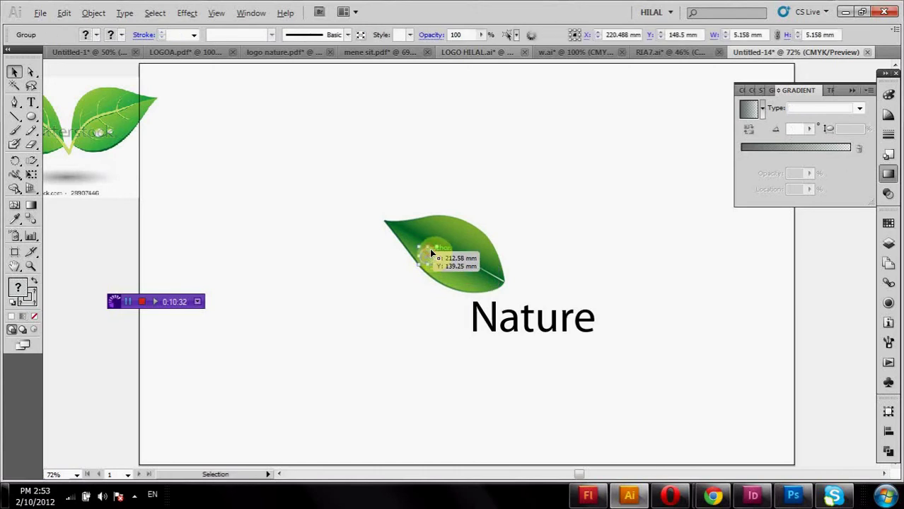
{"action": "left_click", "coordinate": [482, 35]}
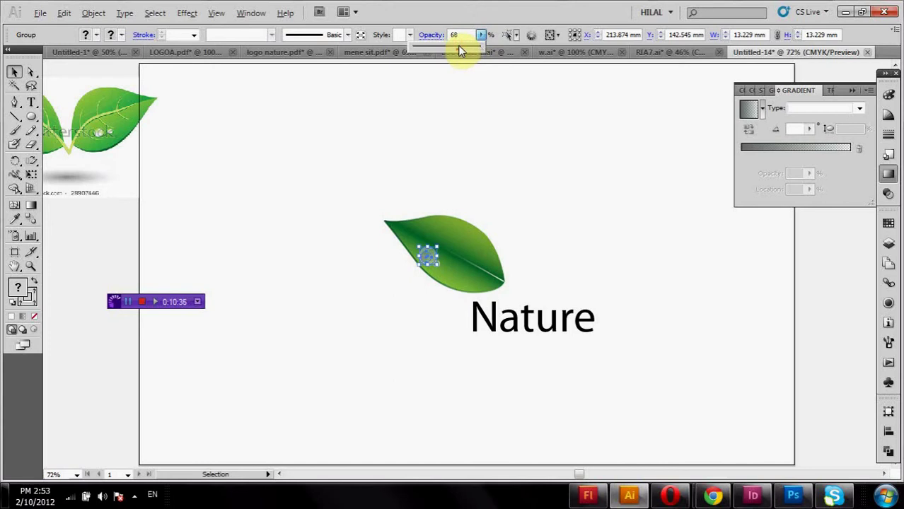
{"action": "left_click", "coordinate": [468, 102]}
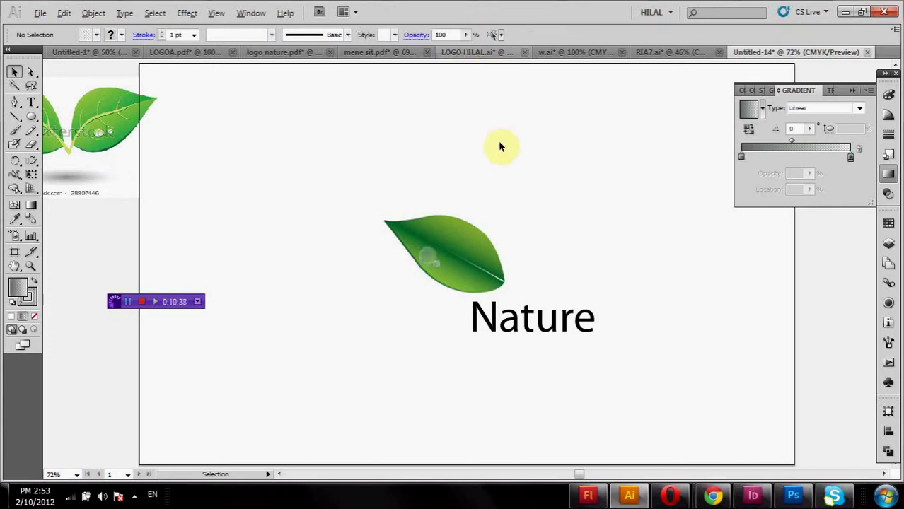
- Group the leaf with both droplets and move it to the top of the artboard
{"action": "left_click", "coordinate": [423, 265]}
{"action": "right_click", "coordinate": [428, 268]}
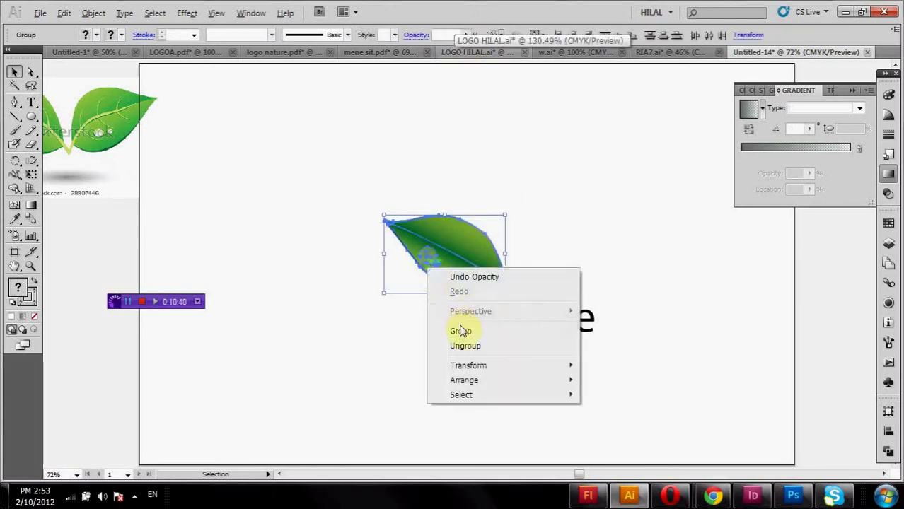
{"action": "left_click", "coordinate": [460, 328]}
{"action": "left_click_drag", "start_coordinate": [451, 278], "coordinate": [493, 139]}
- Delete the reference leaf image and enlarge Nature to about 193.56 pt, centred below the leaf
{"action": "left_click", "coordinate": [93, 110]}
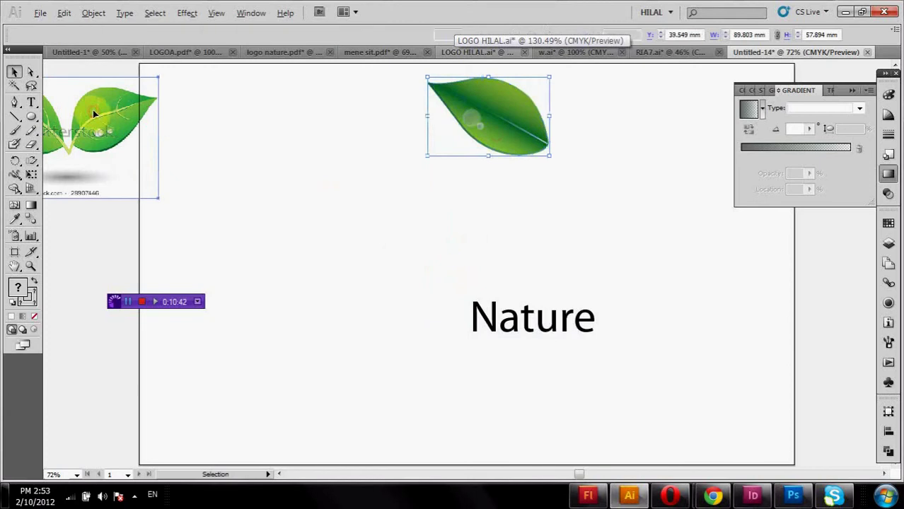
{"action": "key", "text": "Delete"}
{"action": "left_click", "coordinate": [510, 311]}
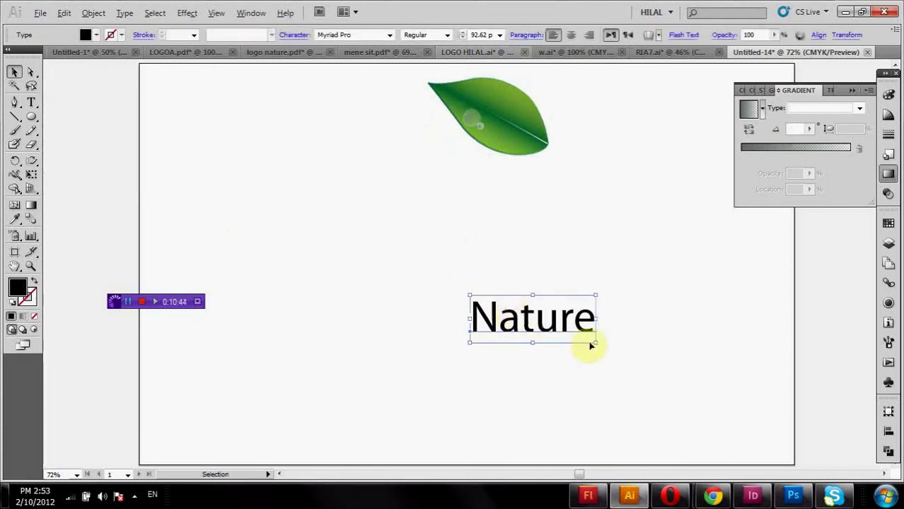
{"action": "left_click_drag", "start_coordinate": [597, 343], "coordinate": [733, 396]}
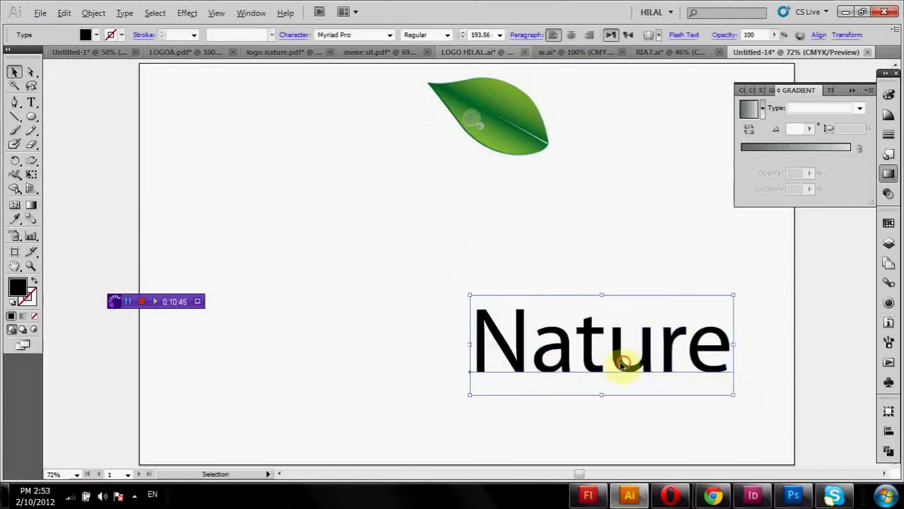
{"action": "left_click_drag", "start_coordinate": [622, 360], "coordinate": [435, 270]}
{"action": "left_click_drag", "start_coordinate": [546, 296], "coordinate": [638, 334]}
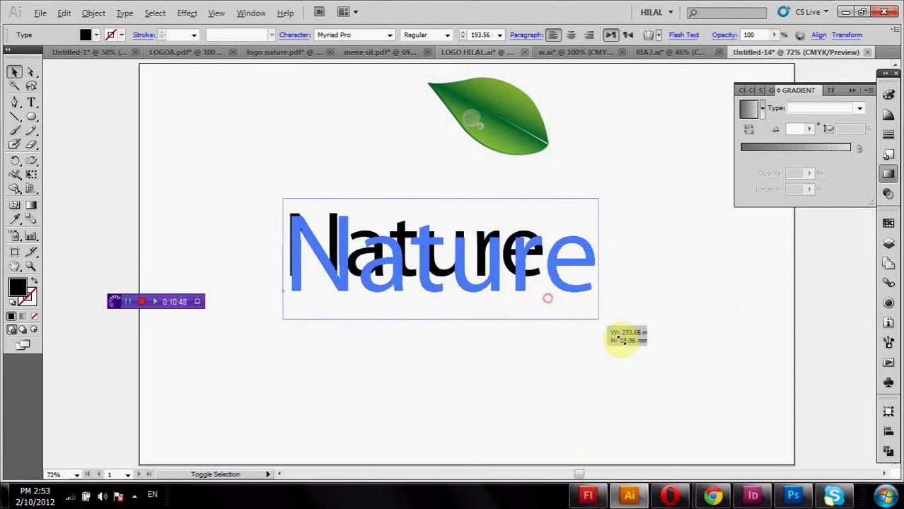
- Fill the letters 'Nat' with a brown swatch, leaving 'ure' black
{"action": "double_click", "coordinate": [450, 269]}
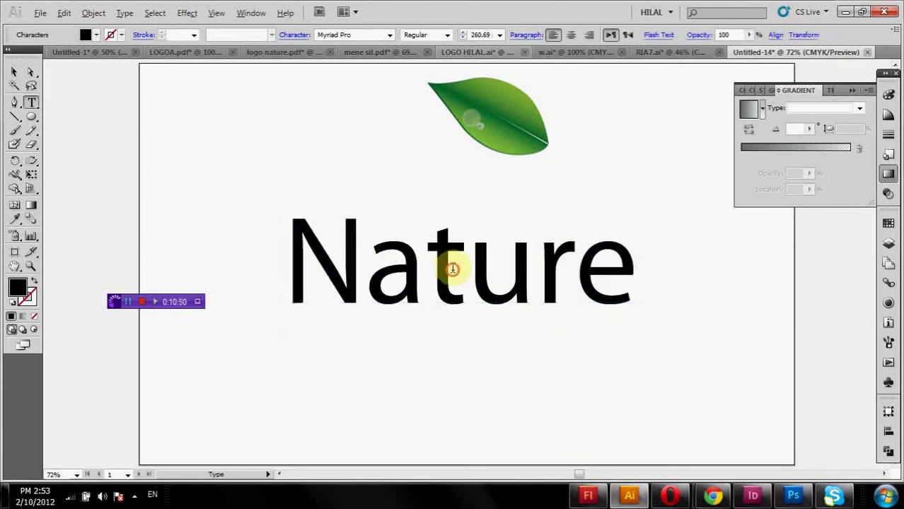
{"action": "left_click_drag", "start_coordinate": [448, 264], "coordinate": [329, 242]}
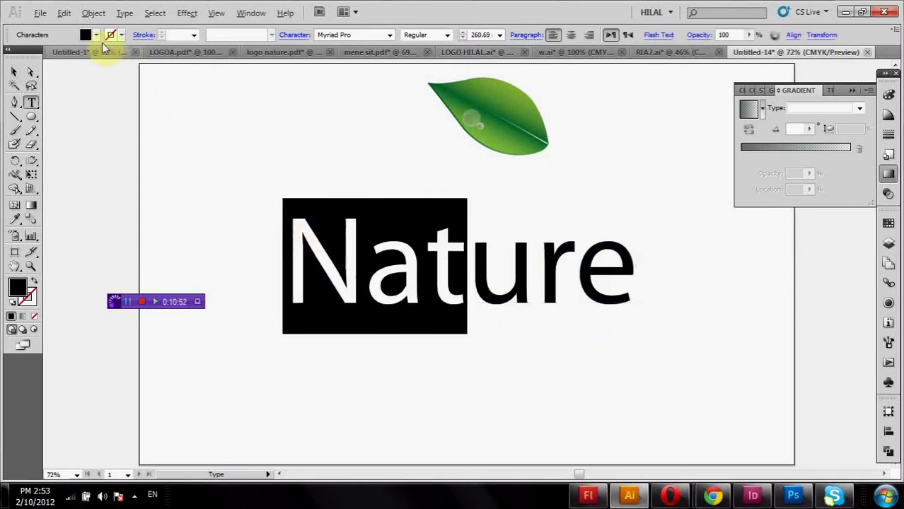
{"action": "left_click", "coordinate": [86, 35]}
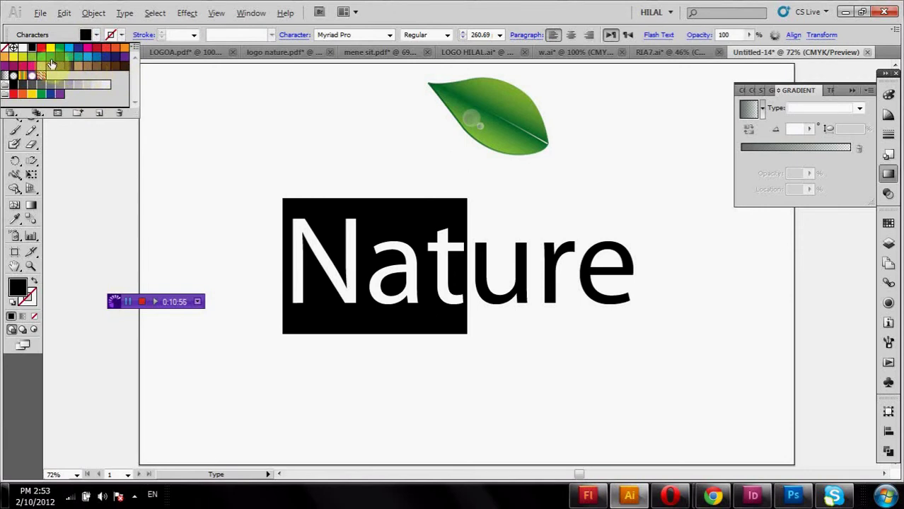
{"action": "left_click", "coordinate": [472, 268]}
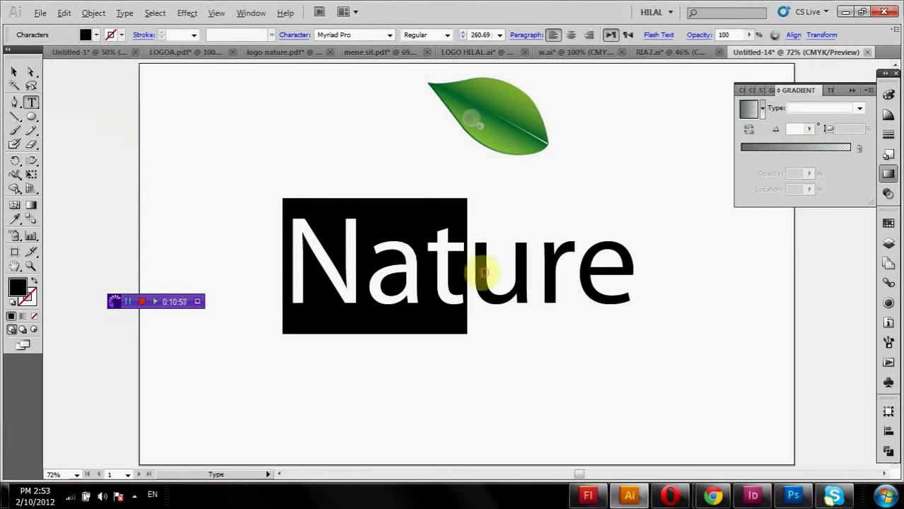
{"action": "key", "text": "shift+Left"}
{"action": "key", "text": "shift+Left"}
{"action": "key", "text": "shift+Left"}
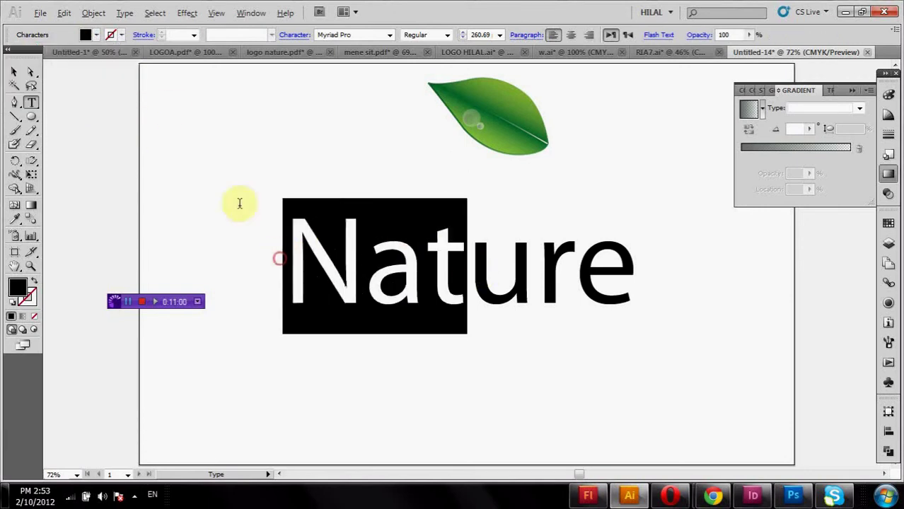
{"action": "left_click", "coordinate": [95, 35]}
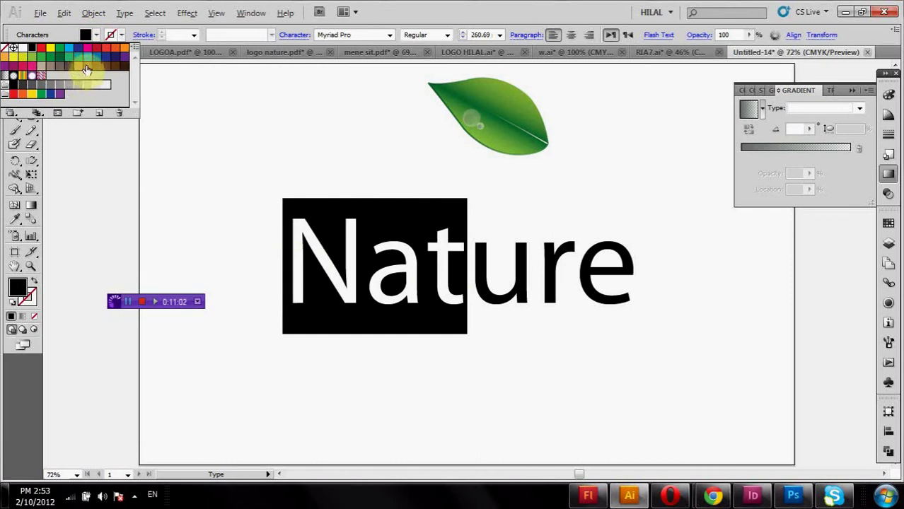
{"action": "left_click", "coordinate": [86, 69]}
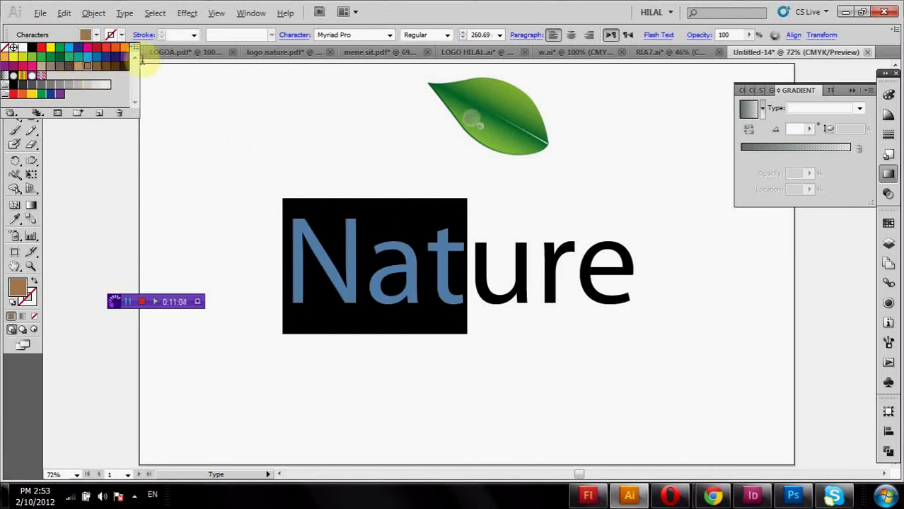
{"action": "left_click", "coordinate": [472, 293]}
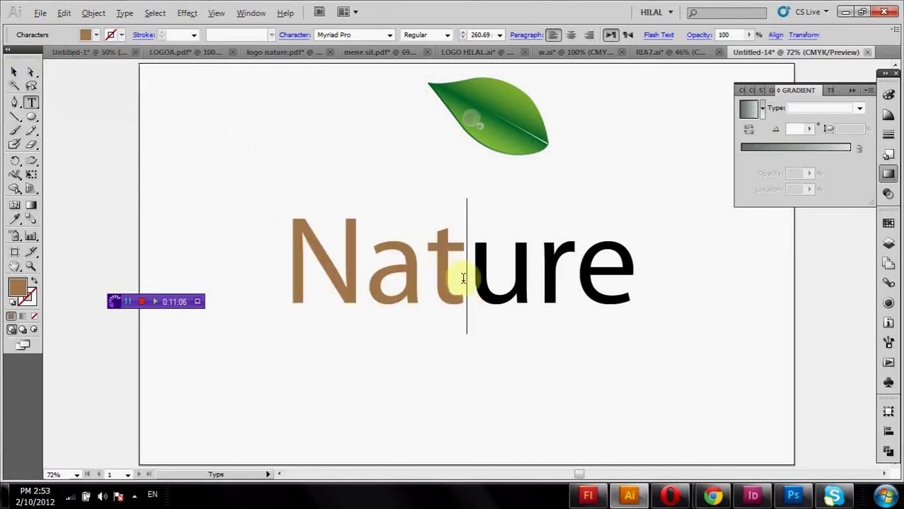
{"action": "left_click_drag", "start_coordinate": [463, 278], "coordinate": [637, 279]}
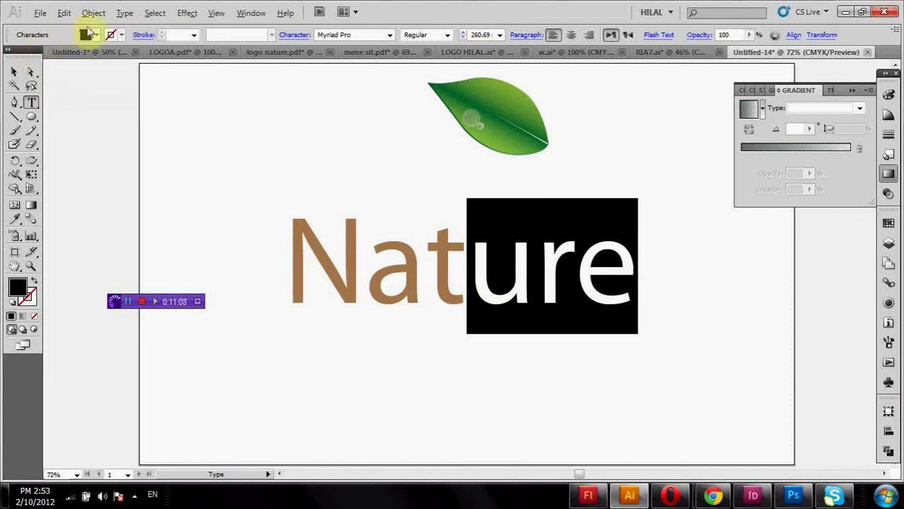
{"action": "left_click", "coordinate": [13, 72]}
{"action": "left_click", "coordinate": [316, 221]}
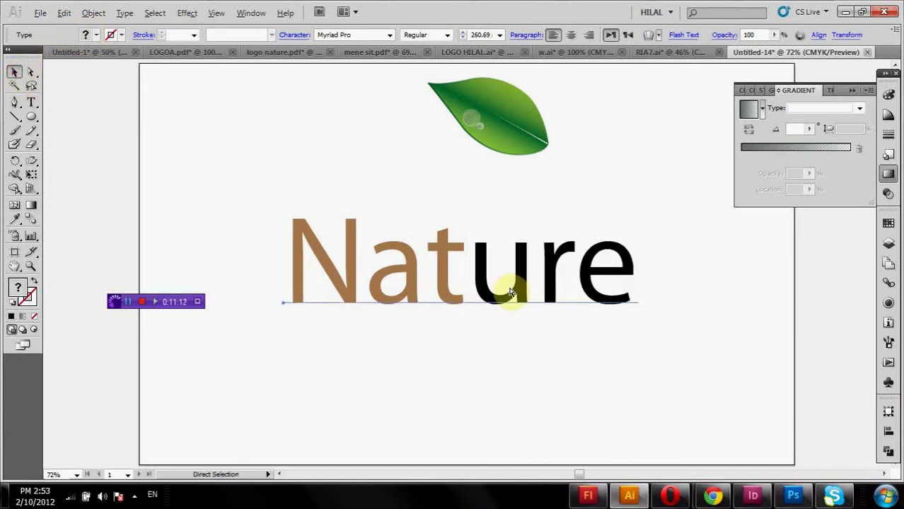
- Expand the Nature text into outlines and ungroup the letters
{"action": "left_click", "coordinate": [84, 14]}
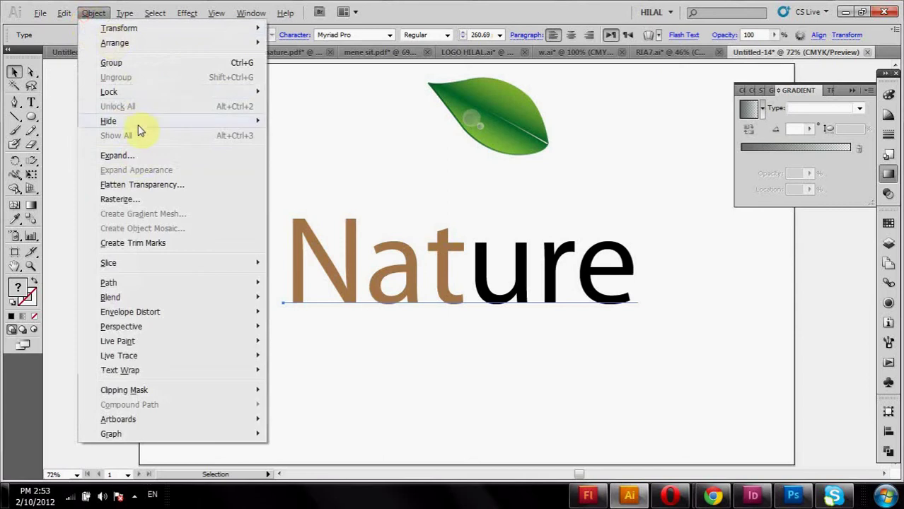
{"action": "left_click", "coordinate": [117, 154]}
{"action": "left_click", "coordinate": [517, 200]}
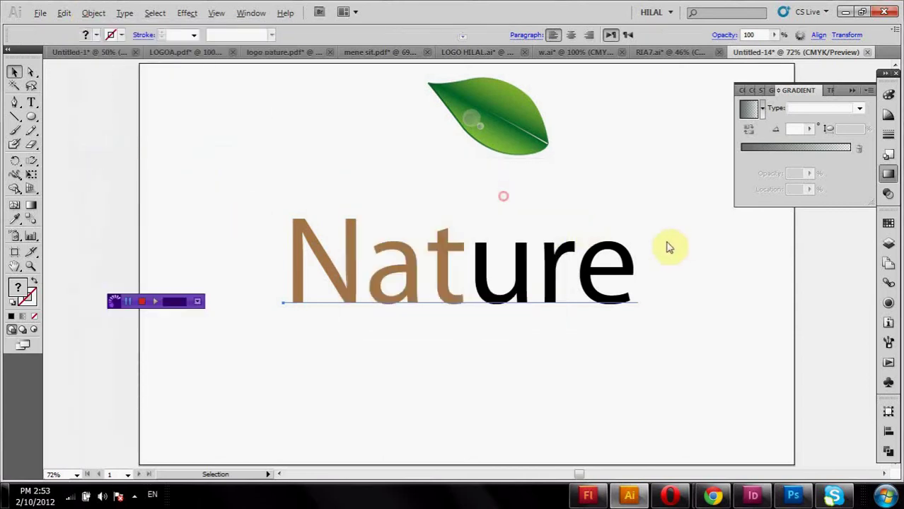
{"action": "right_click", "coordinate": [544, 269]}
{"action": "left_click", "coordinate": [582, 347]}
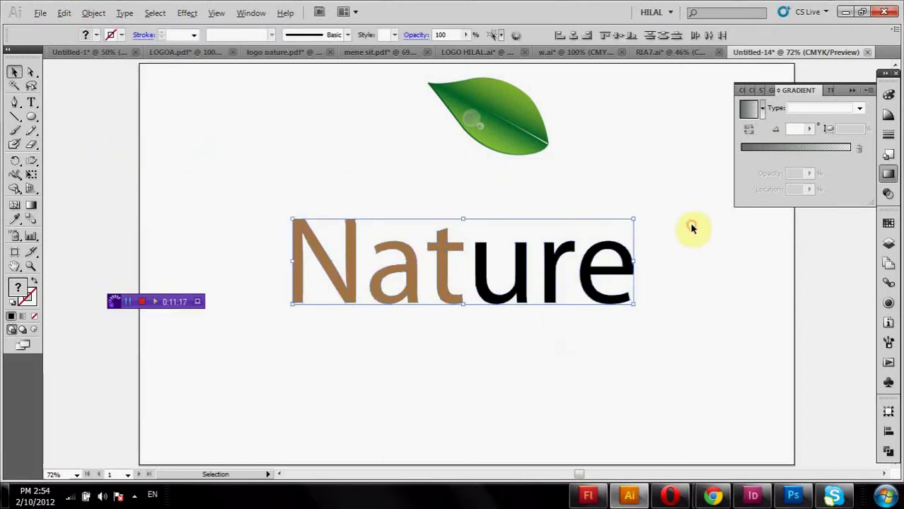
- Give the 'ure' letters a black 19 pt stroke
{"action": "left_click_drag", "start_coordinate": [691, 225], "coordinate": [490, 317]}
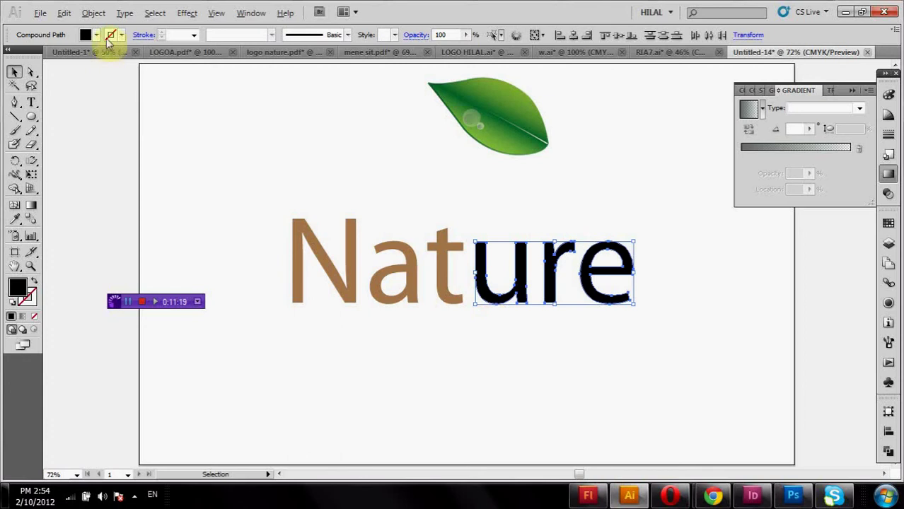
{"action": "left_click", "coordinate": [115, 35]}
{"action": "left_click", "coordinate": [31, 53]}
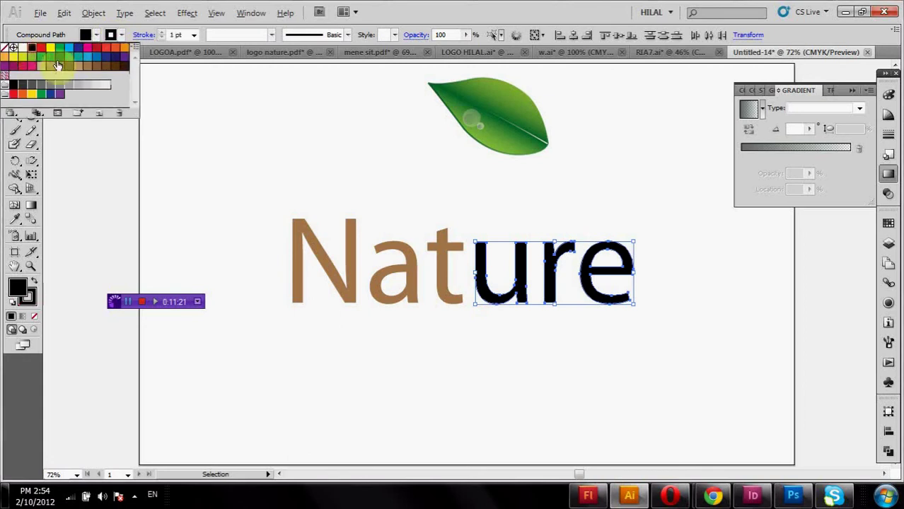
{"action": "left_click", "coordinate": [162, 35]}
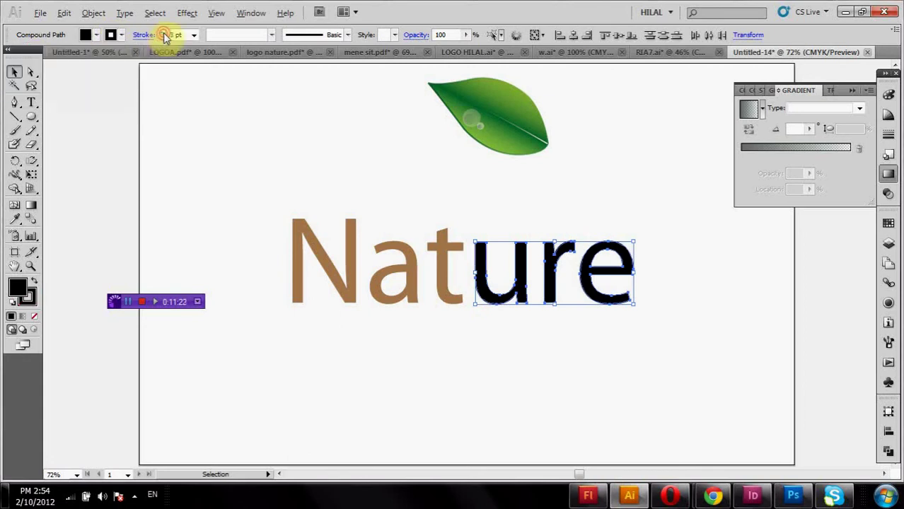
{"action": "left_click", "coordinate": [163, 36]}
{"action": "left_click", "coordinate": [163, 37]}
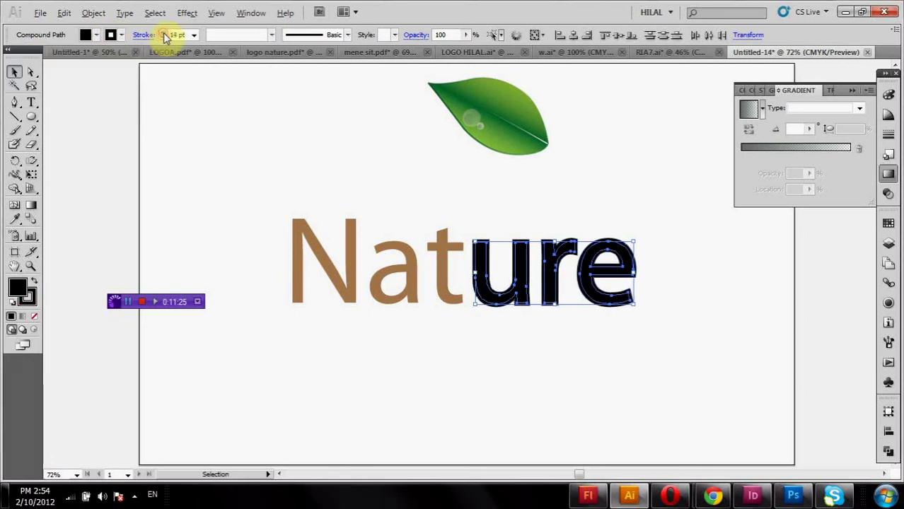
{"action": "left_click", "coordinate": [163, 37]}
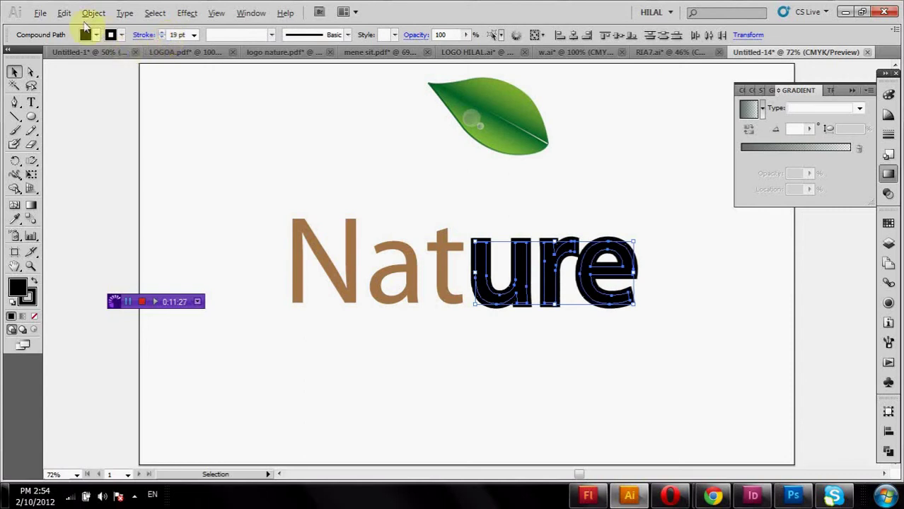
- Expand the stroked 'ure' letters and unite them into one shape with Pathfinder
{"action": "left_click", "coordinate": [94, 14]}
{"action": "left_click", "coordinate": [106, 154]}
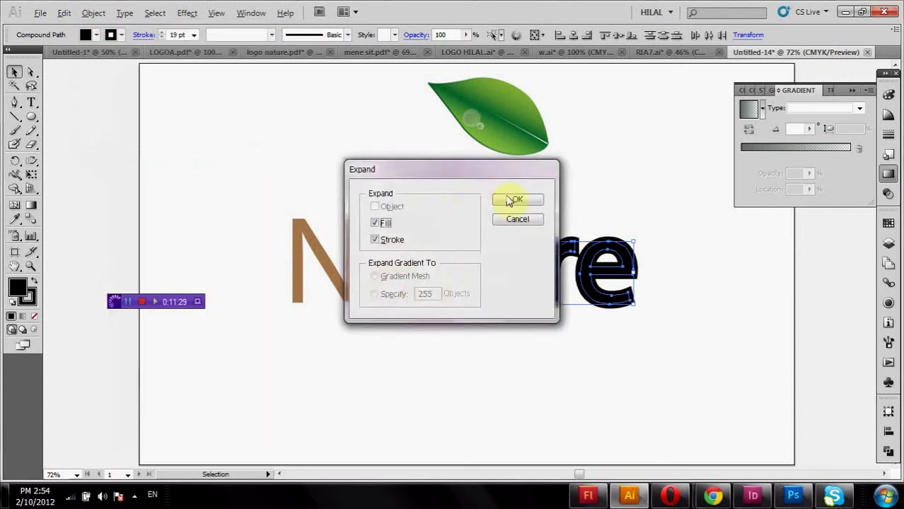
{"action": "left_click", "coordinate": [508, 200]}
{"action": "left_click", "coordinate": [888, 451]}
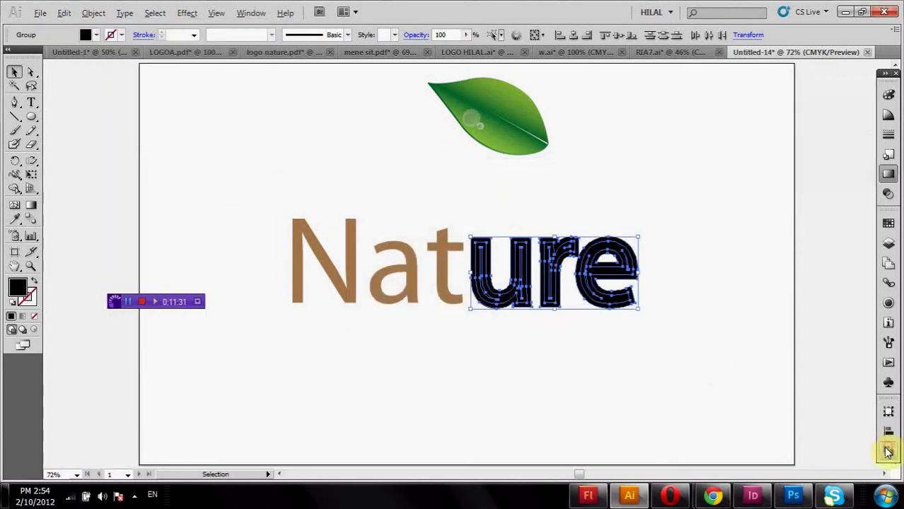
{"action": "left_click", "coordinate": [748, 433]}
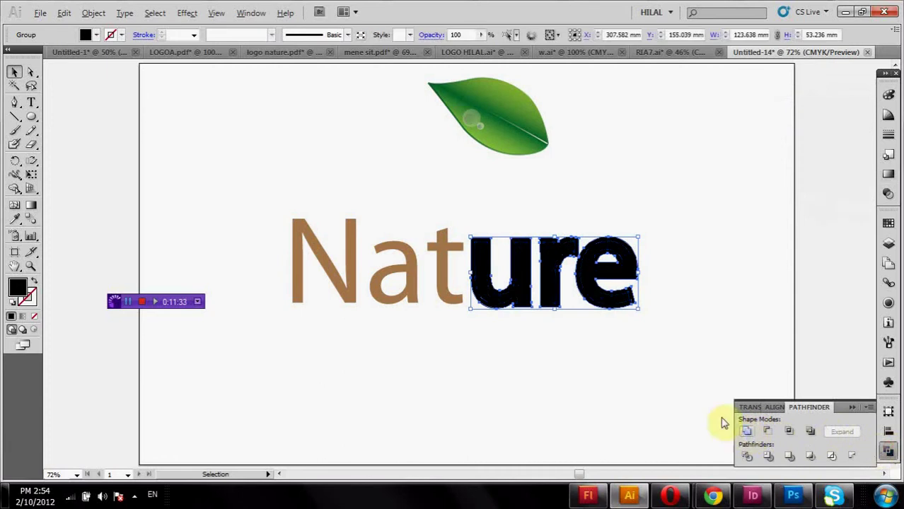
{"action": "left_click", "coordinate": [676, 400]}
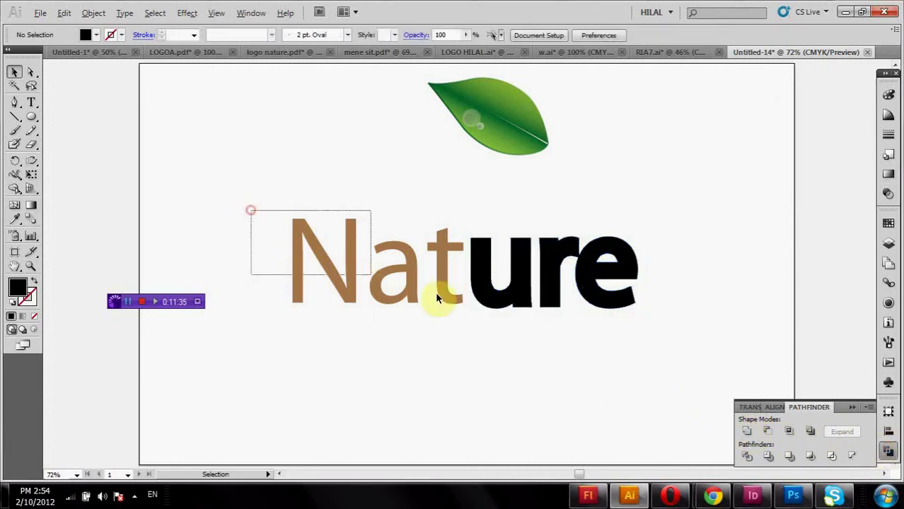
- Apply the Green, Yellow, Orange gradient preset to 'Nat' and remove the middle stops, leaving two green
{"action": "left_click_drag", "start_coordinate": [250, 208], "coordinate": [454, 299]}
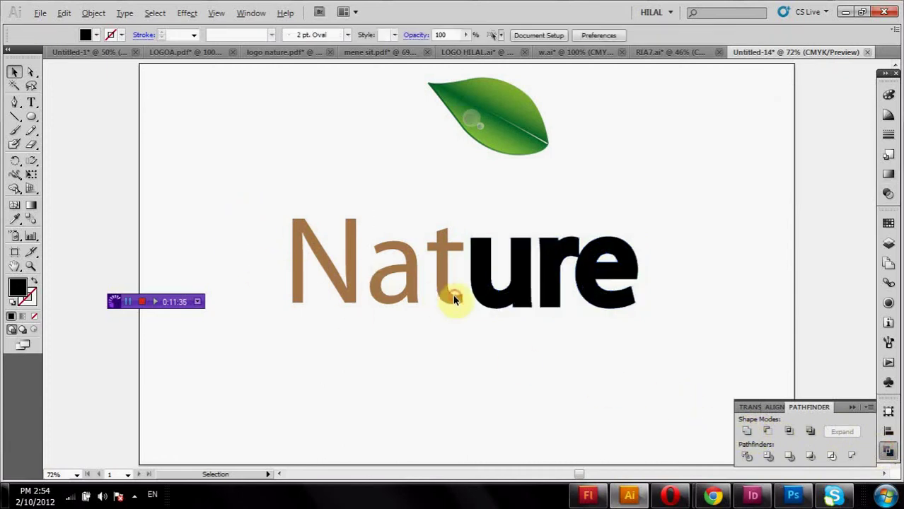
{"action": "left_click", "coordinate": [890, 174]}
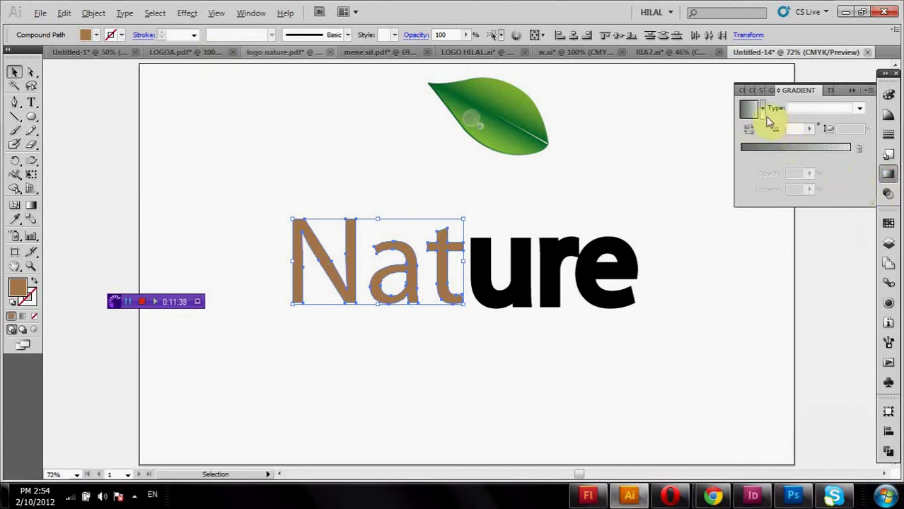
{"action": "left_click", "coordinate": [762, 108]}
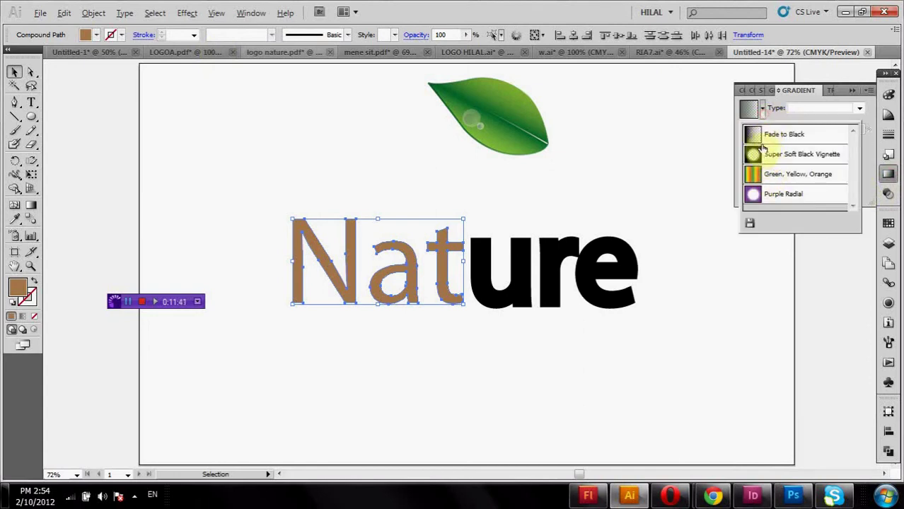
{"action": "left_click", "coordinate": [775, 178]}
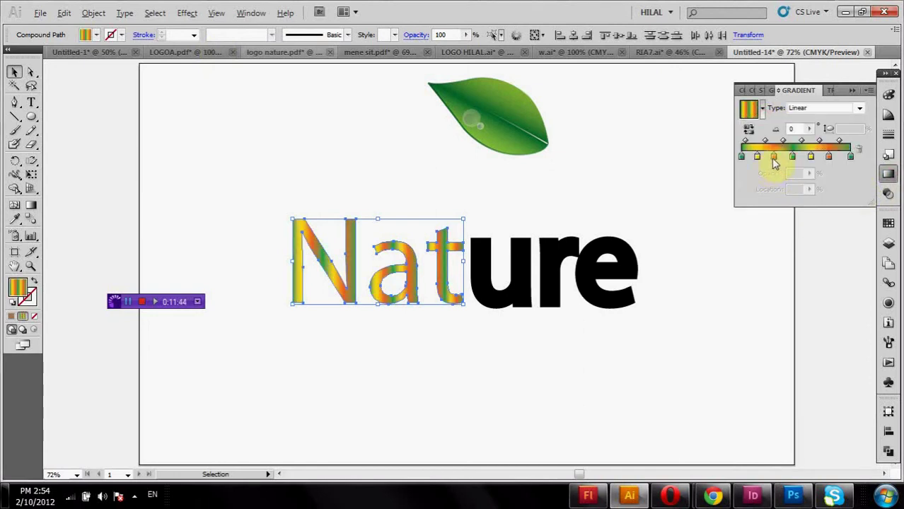
{"action": "left_click_drag", "start_coordinate": [774, 158], "coordinate": [764, 187]}
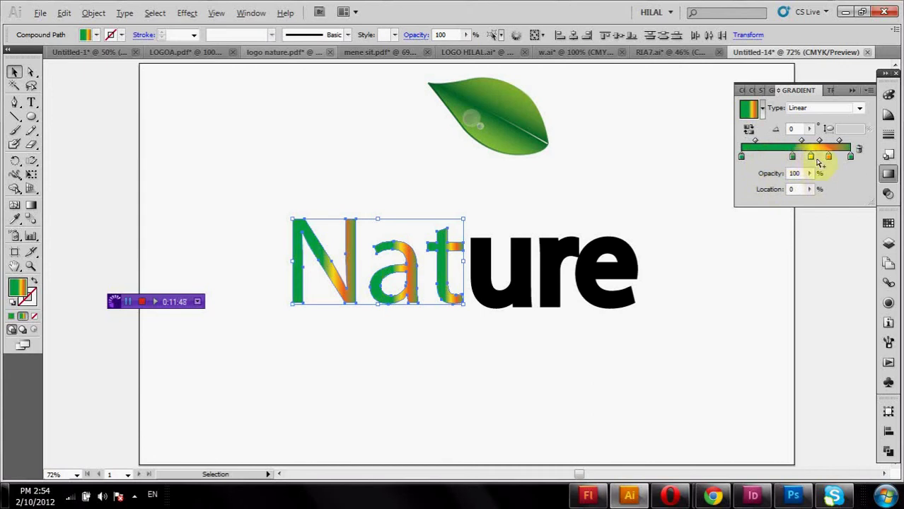
{"action": "mouse_move", "coordinate": [812, 159]}
{"action": "left_mouse_down"}
{"action": "mouse_move", "coordinate": [821, 162]}
{"action": "mouse_move", "coordinate": [811, 177]}
{"action": "mouse_move", "coordinate": [765, 162]}
{"action": "left_mouse_up"}
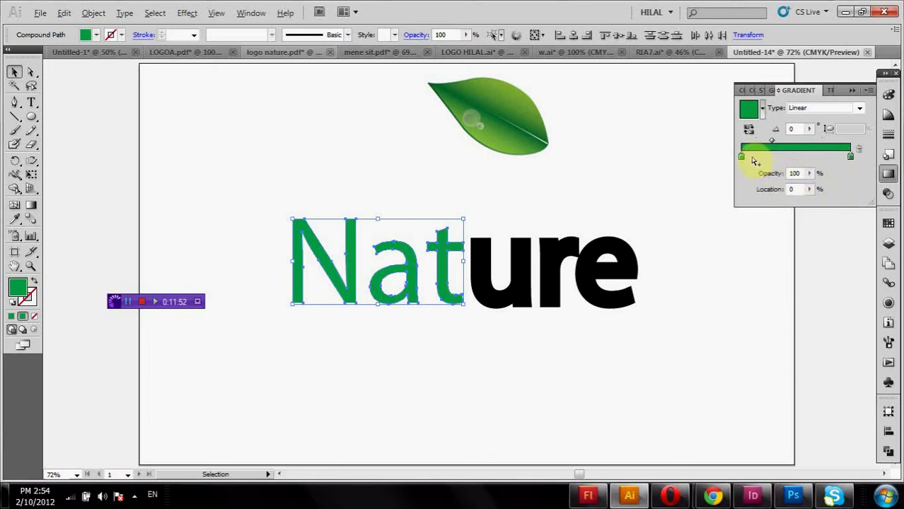
- Set the left stop to light yellow-green, the right to dark green, midpoint at 45.4%
{"action": "double_click", "coordinate": [743, 157]}
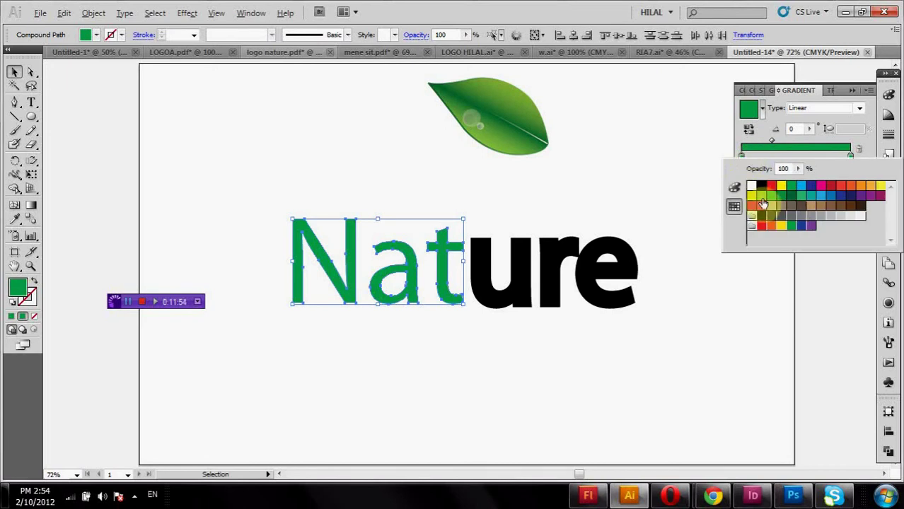
{"action": "left_click", "coordinate": [801, 184]}
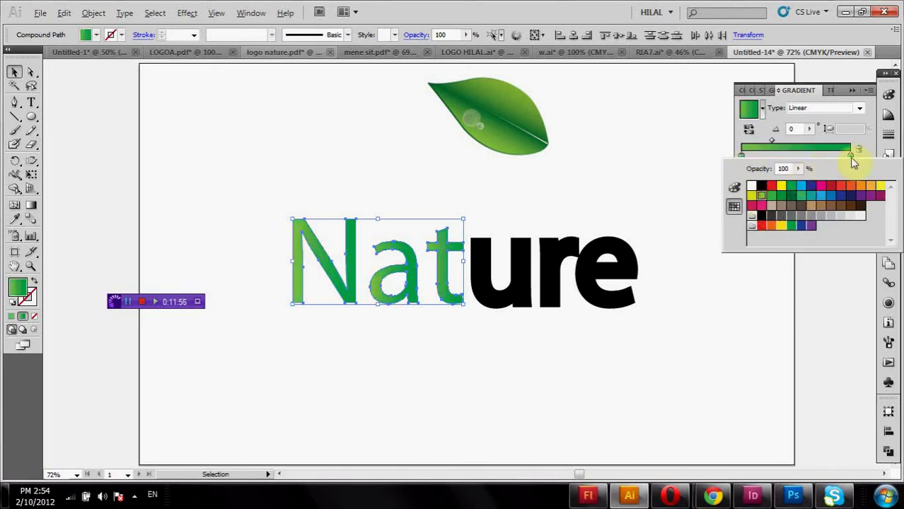
{"action": "left_click", "coordinate": [850, 155]}
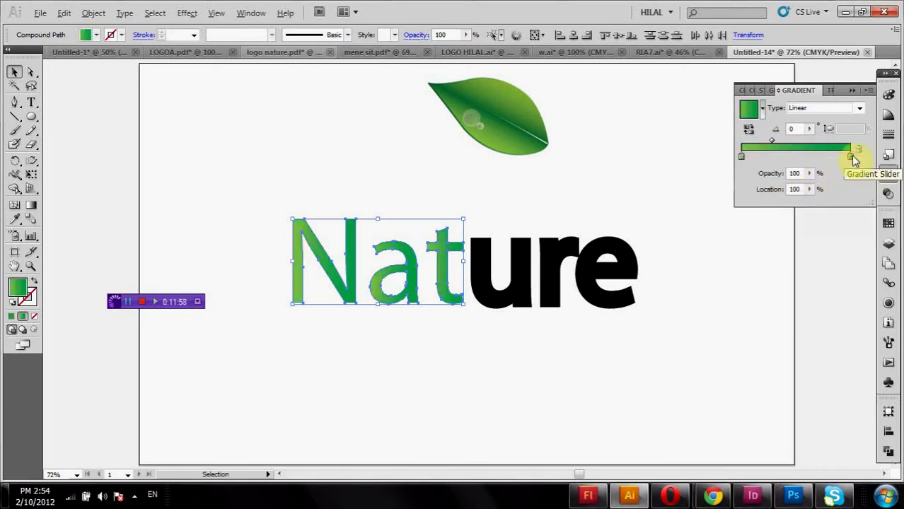
{"action": "double_click", "coordinate": [851, 155]}
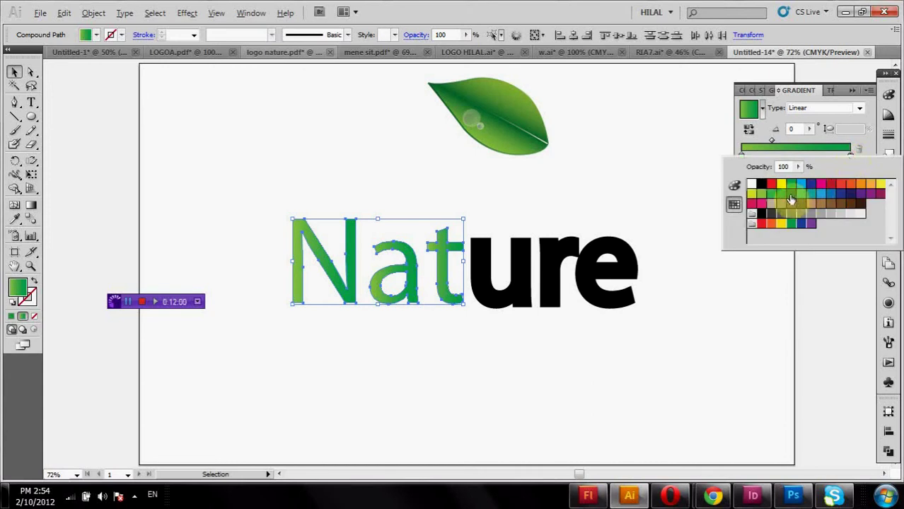
{"action": "left_click", "coordinate": [781, 196]}
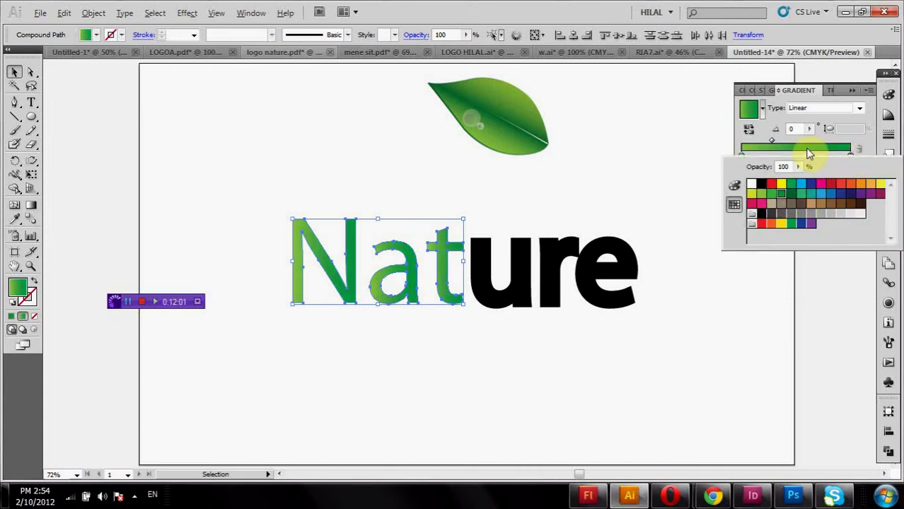
{"action": "left_click", "coordinate": [772, 143]}
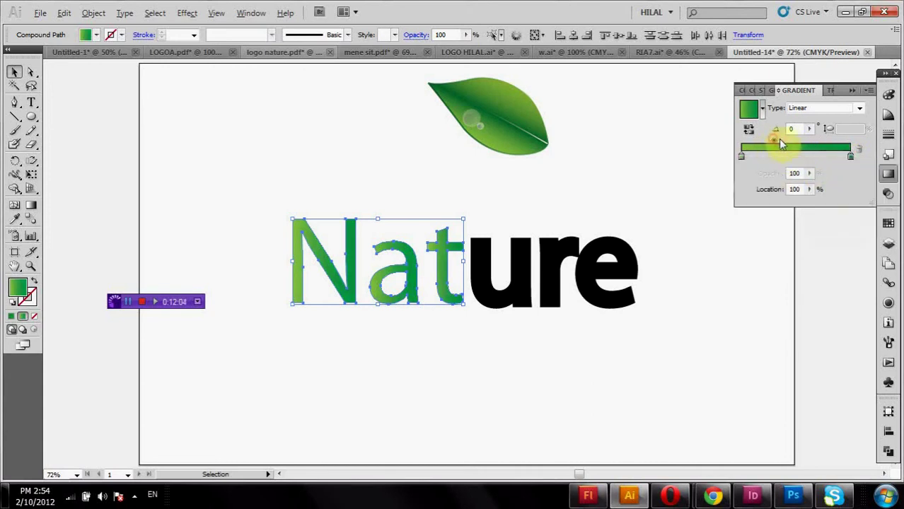
{"action": "left_click_drag", "start_coordinate": [781, 140], "coordinate": [798, 142]}
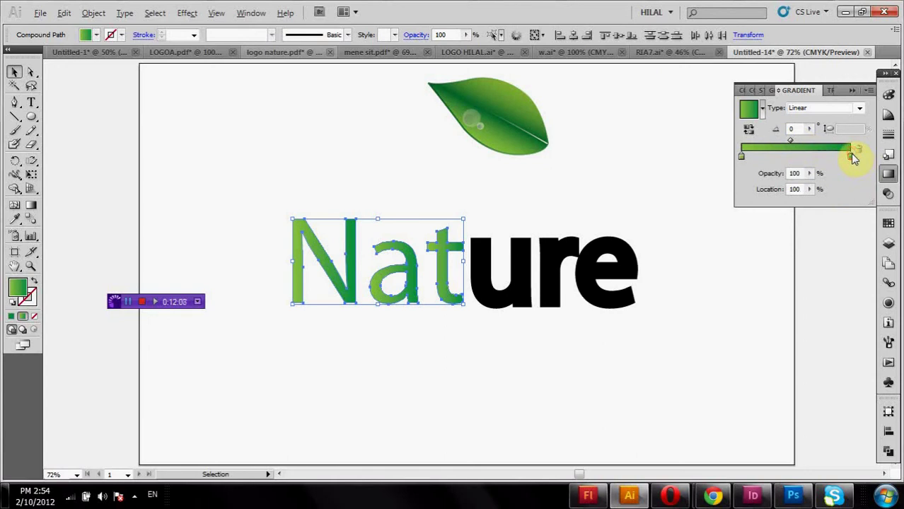
- Darken the right stop in CMYK to C85 M10 Y100 K48
{"action": "double_click", "coordinate": [851, 156]}
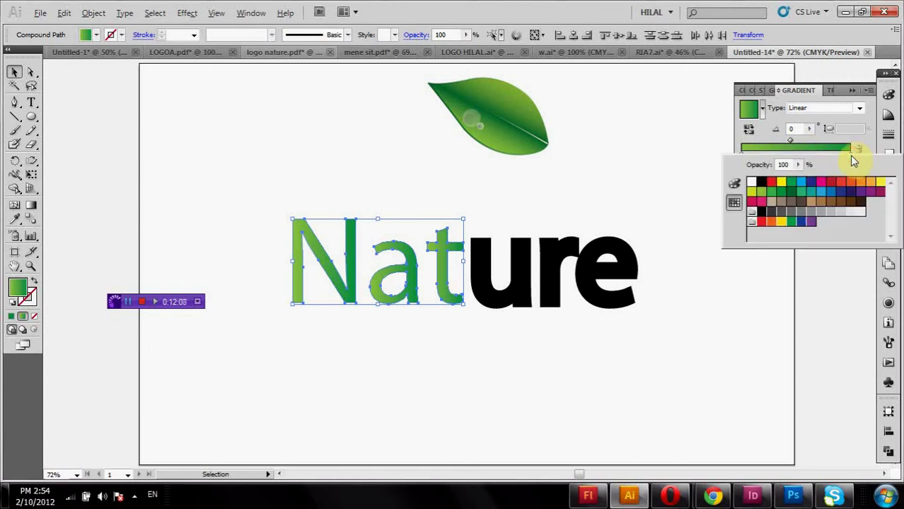
{"action": "left_click", "coordinate": [734, 184]}
{"action": "left_click_drag", "start_coordinate": [808, 221], "coordinate": [819, 220]}
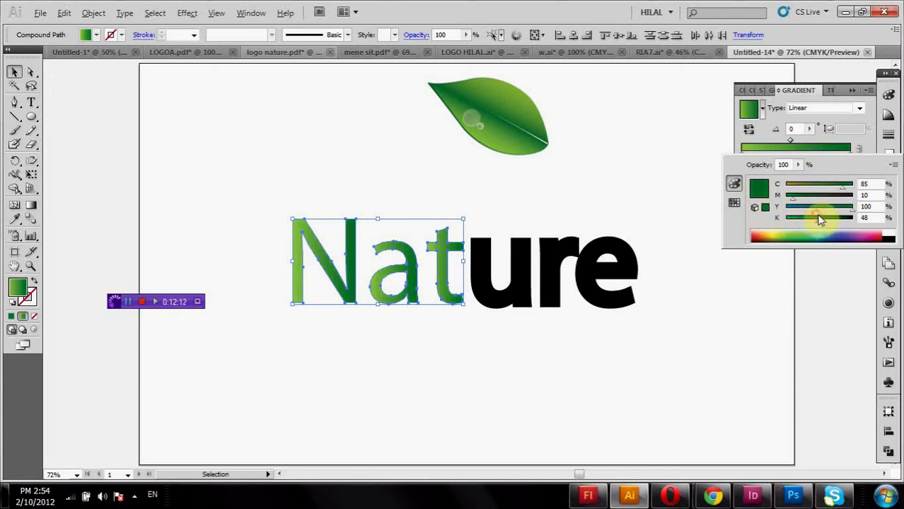
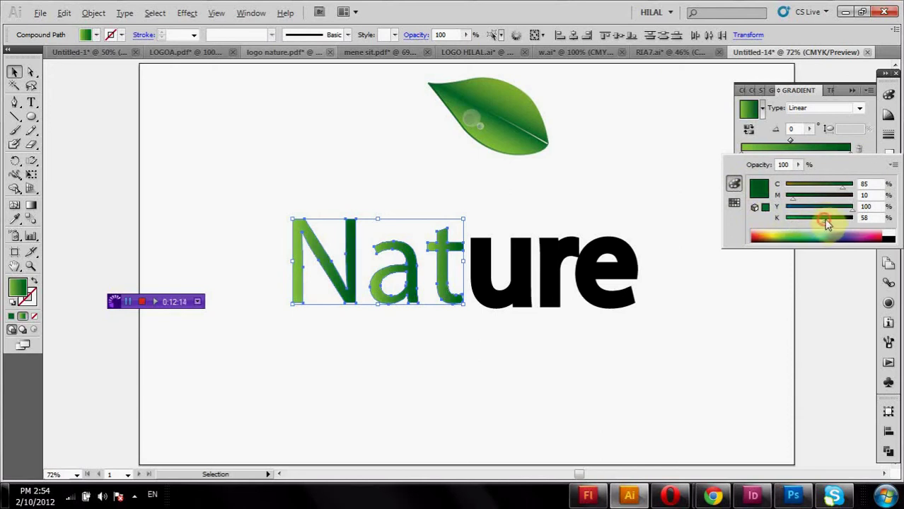
- Run the green gradient horizontally across Nat, reversed so it goes dark to light
{"action": "left_click", "coordinate": [41, 212]}
{"action": "left_click", "coordinate": [32, 207]}
{"action": "left_click_drag", "start_coordinate": [229, 269], "coordinate": [460, 271]}
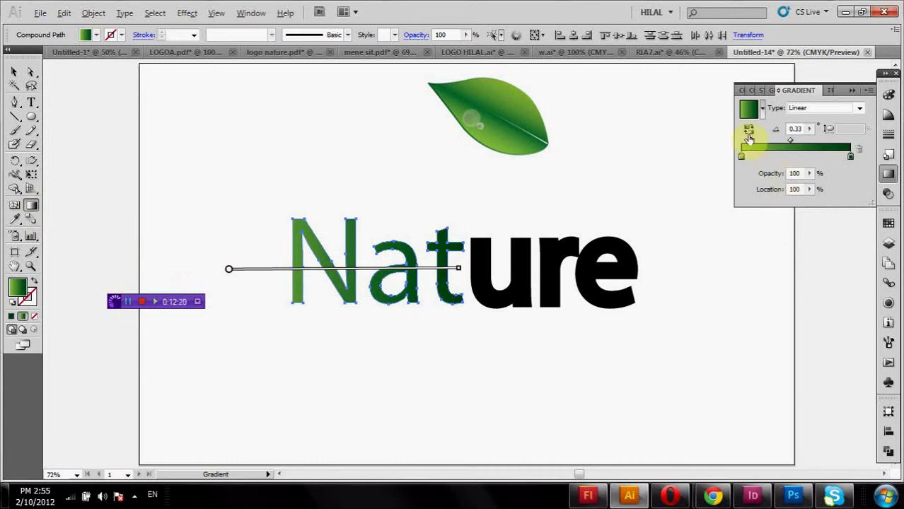
{"action": "left_click", "coordinate": [749, 131]}
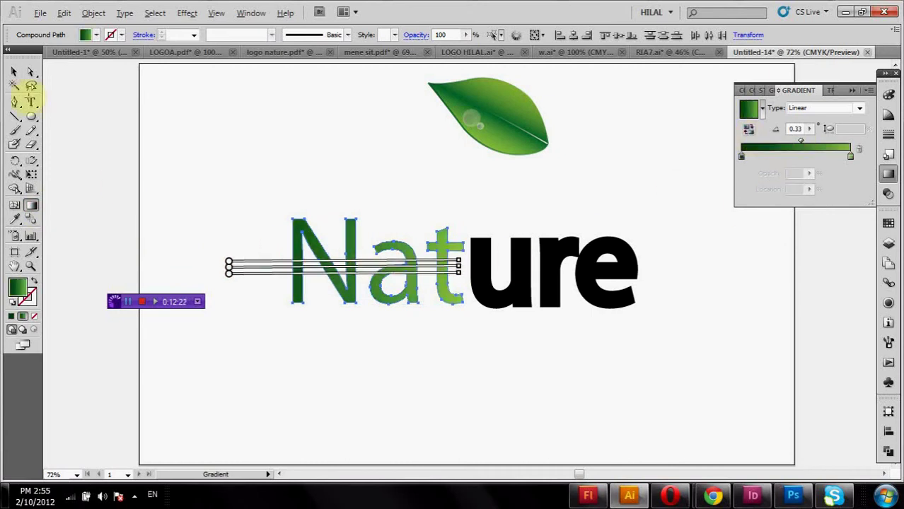
- Fill the letters ure with dark brown from the Fill swatches
{"action": "left_click", "coordinate": [21, 77]}
{"action": "left_click", "coordinate": [205, 153]}
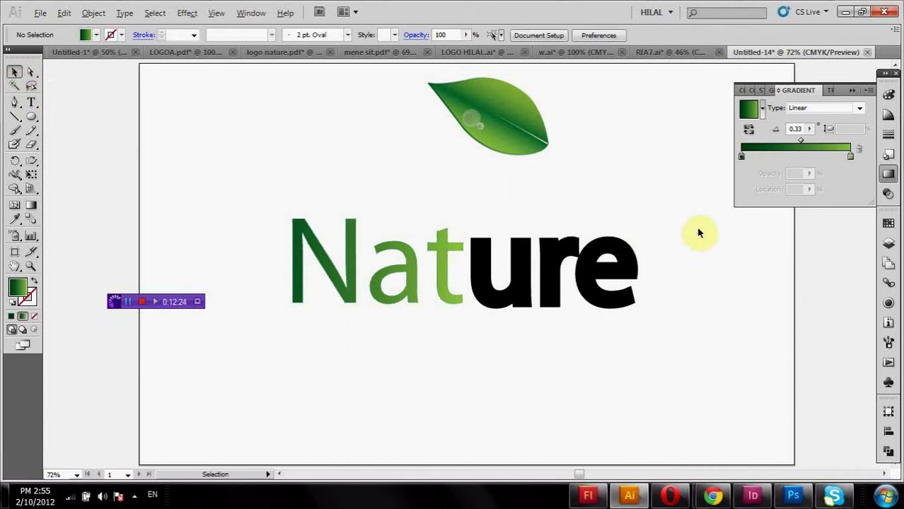
{"action": "left_click_drag", "start_coordinate": [702, 229], "coordinate": [489, 310]}
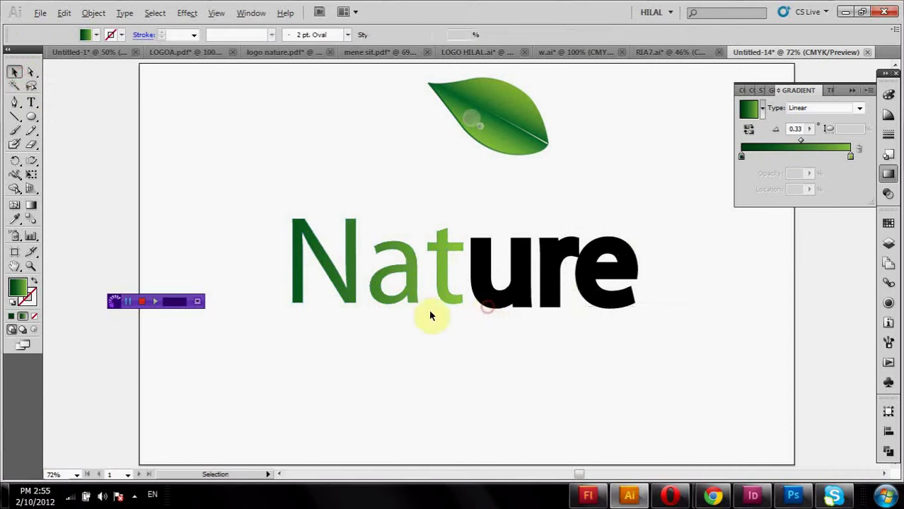
{"action": "left_click", "coordinate": [96, 35]}
{"action": "left_click", "coordinate": [124, 71]}
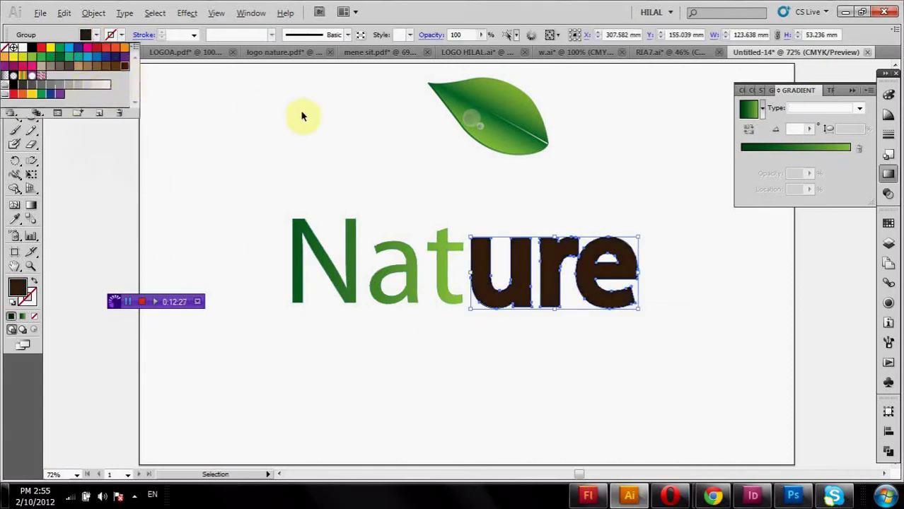
{"action": "left_click", "coordinate": [300, 109]}
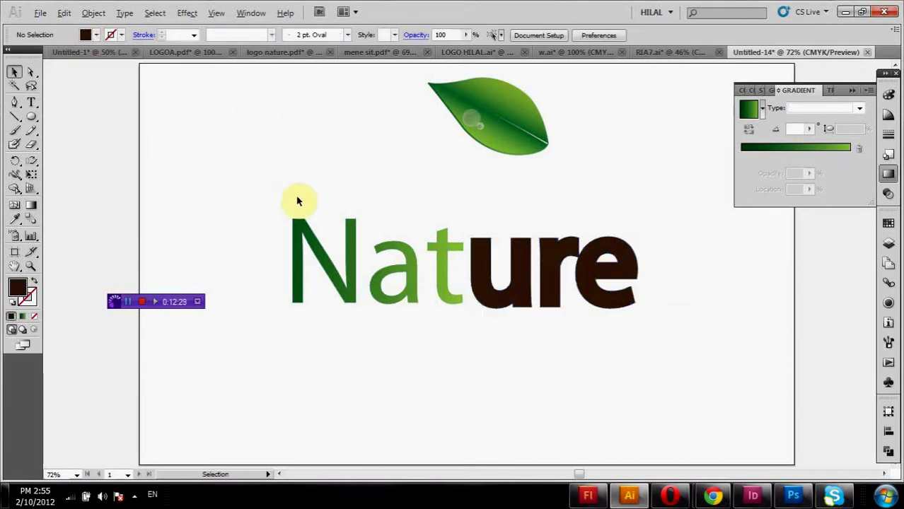
- Shift the Nat gradient midpoint toward the lighter green
{"action": "mouse_move", "coordinate": [254, 222]}
{"action": "left_mouse_down"}
{"action": "mouse_move", "coordinate": [408, 302]}
{"action": "mouse_move", "coordinate": [456, 305]}
{"action": "left_mouse_up"}
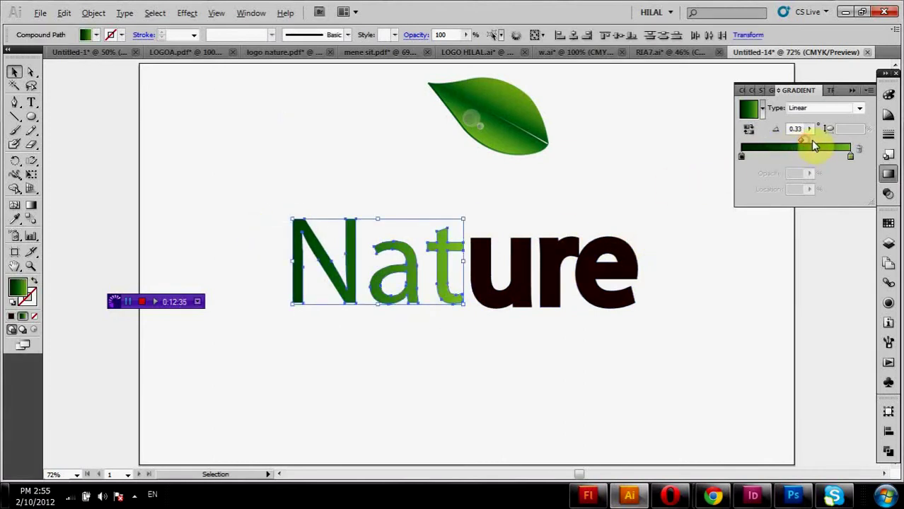
{"action": "left_click_drag", "start_coordinate": [801, 141], "coordinate": [821, 141]}
{"action": "left_click", "coordinate": [662, 187]}
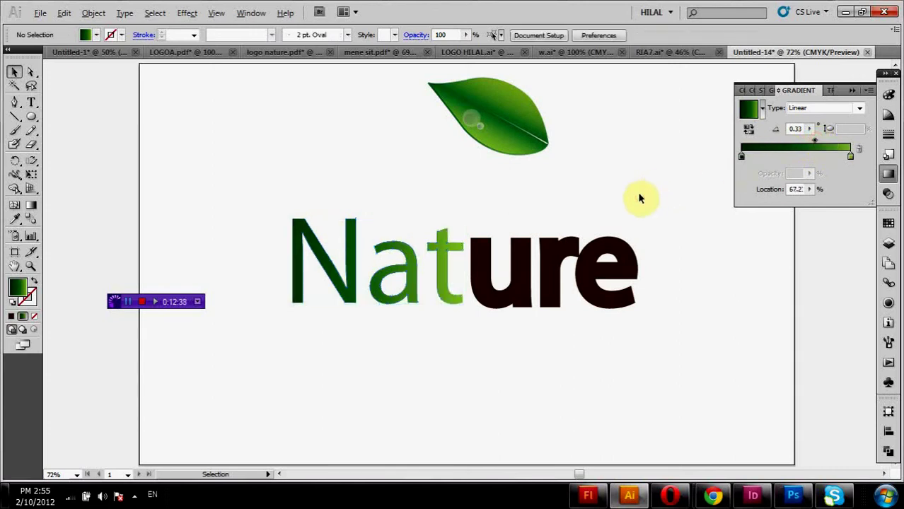
{"action": "left_click_drag", "start_coordinate": [234, 191], "coordinate": [642, 288]}
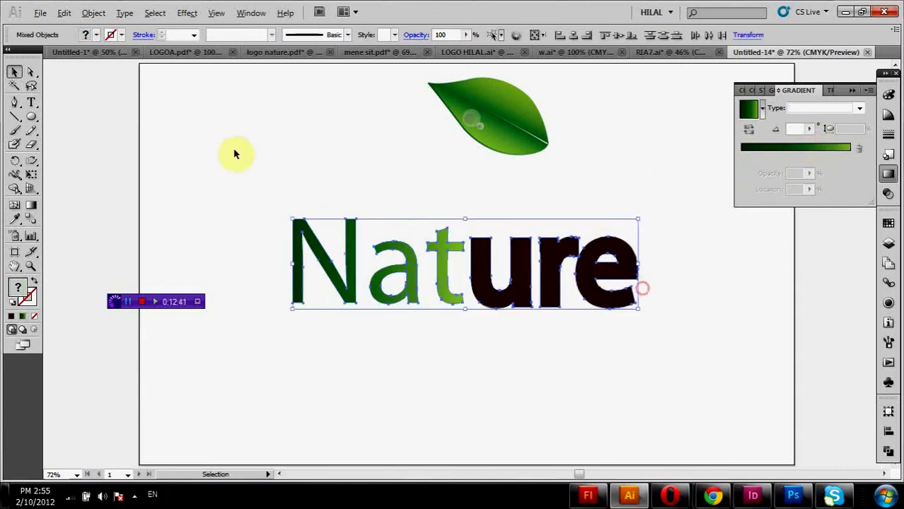
{"action": "left_click", "coordinate": [187, 13]}
{"action": "mouse_move", "coordinate": [204, 160]}
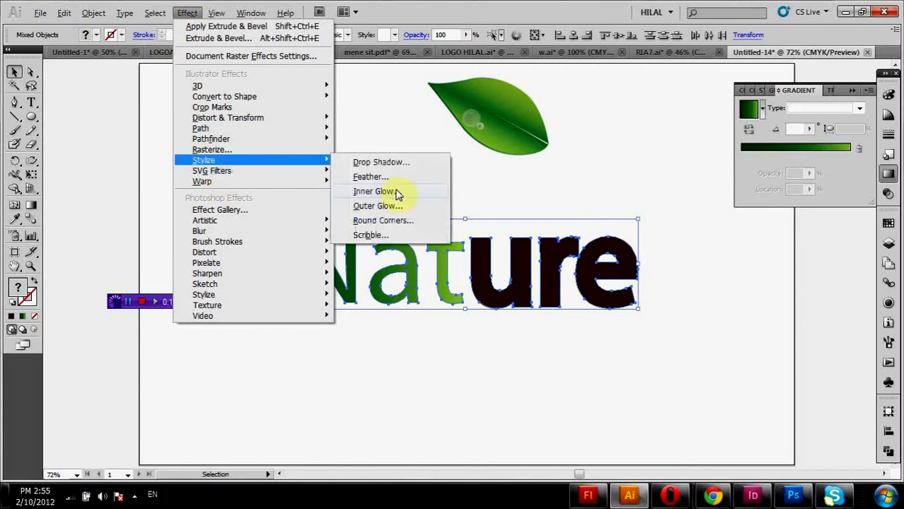
- Apply a black Multiply drop shadow to Nature: 75% opacity, 0 mm offsets, 1.06 mm blur
{"action": "left_click", "coordinate": [389, 162]}
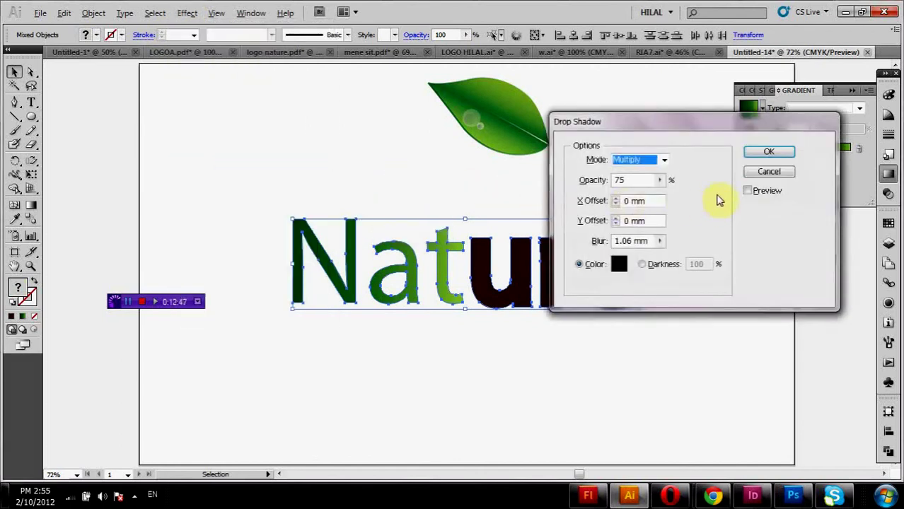
{"action": "left_click", "coordinate": [657, 264]}
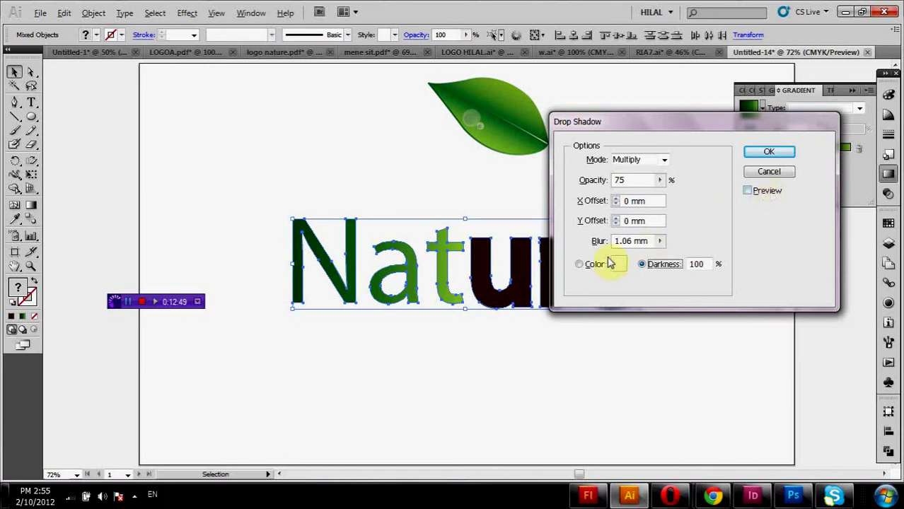
{"action": "left_click", "coordinate": [580, 264]}
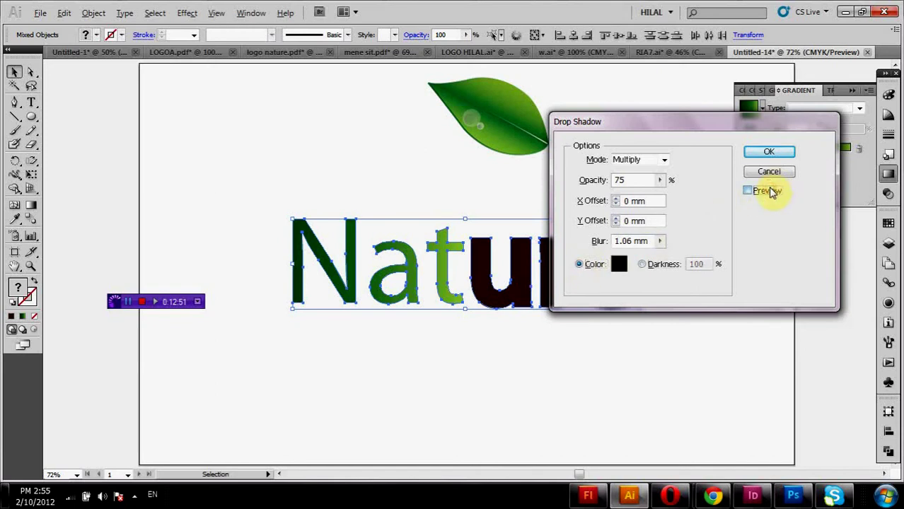
{"action": "left_click", "coordinate": [748, 191]}
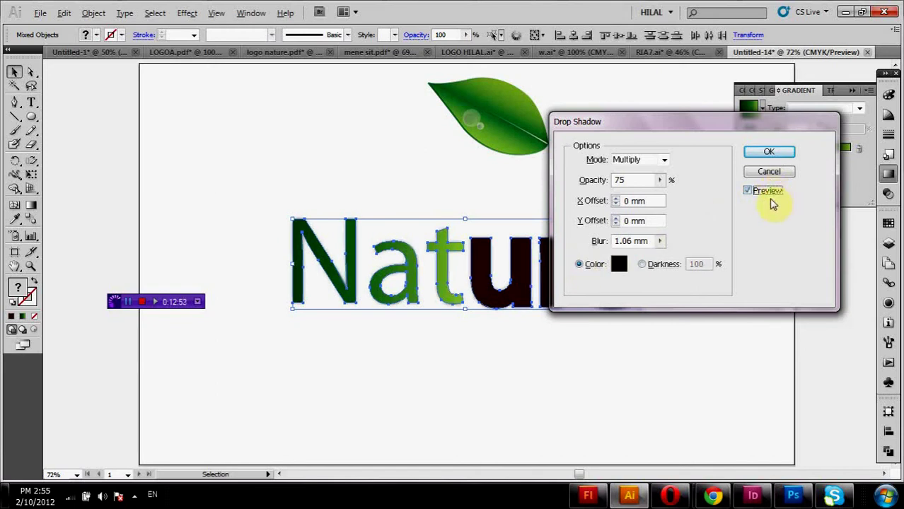
{"action": "left_click", "coordinate": [768, 154]}
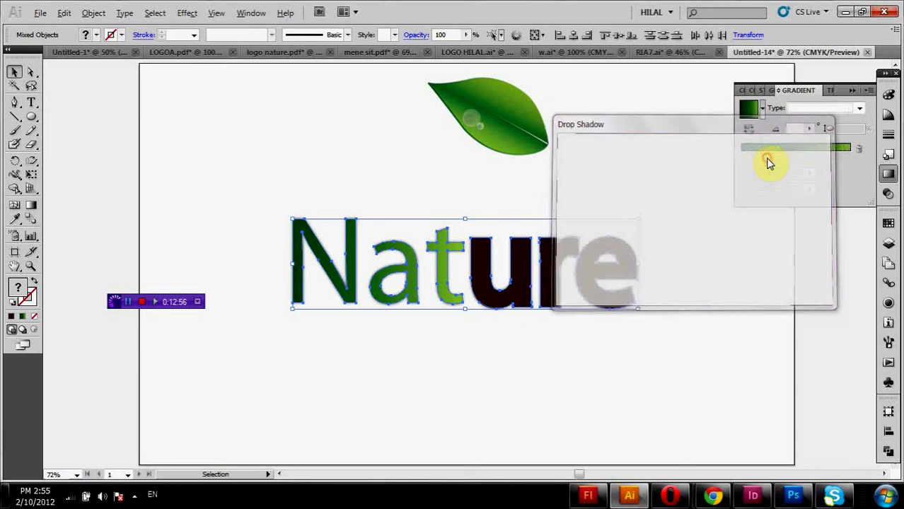
{"action": "left_click", "coordinate": [661, 193]}
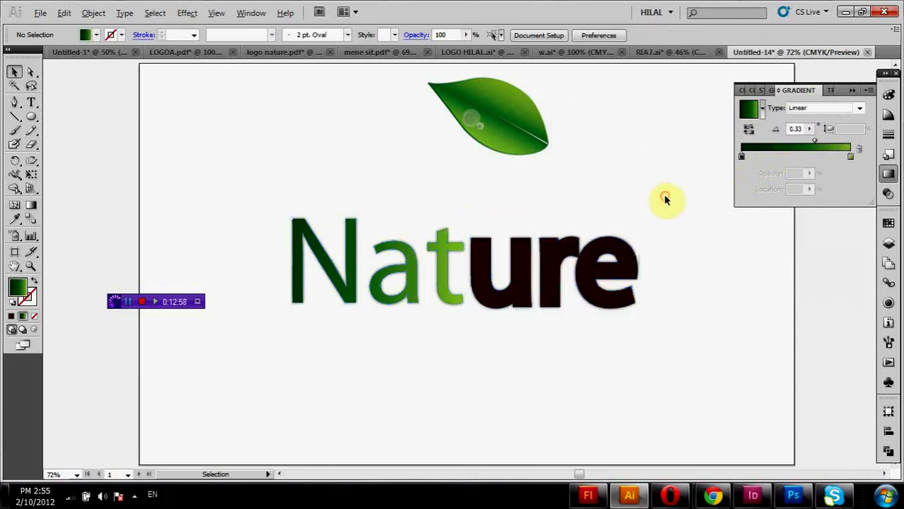
- Scale the Nature text down and move it up and to the right
{"action": "left_click_drag", "start_coordinate": [682, 198], "coordinate": [425, 294]}
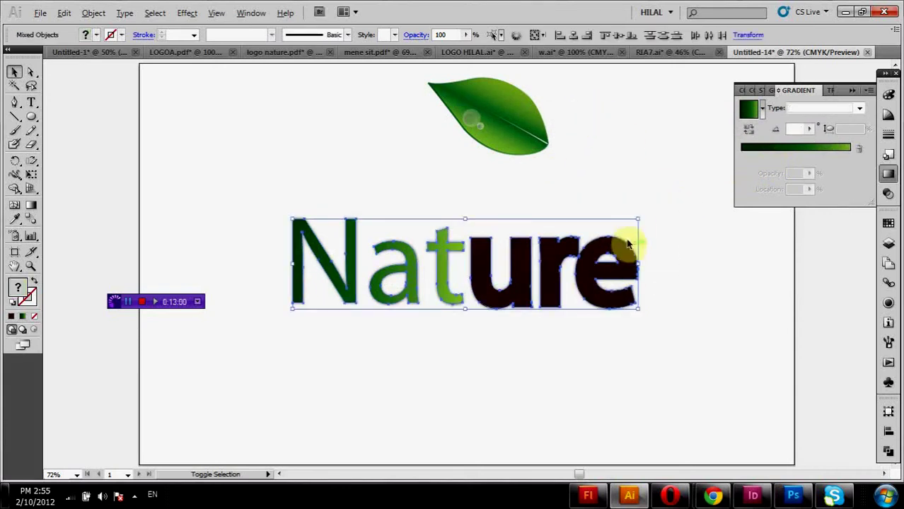
{"action": "left_click_drag", "start_coordinate": [636, 219], "coordinate": [542, 244]}
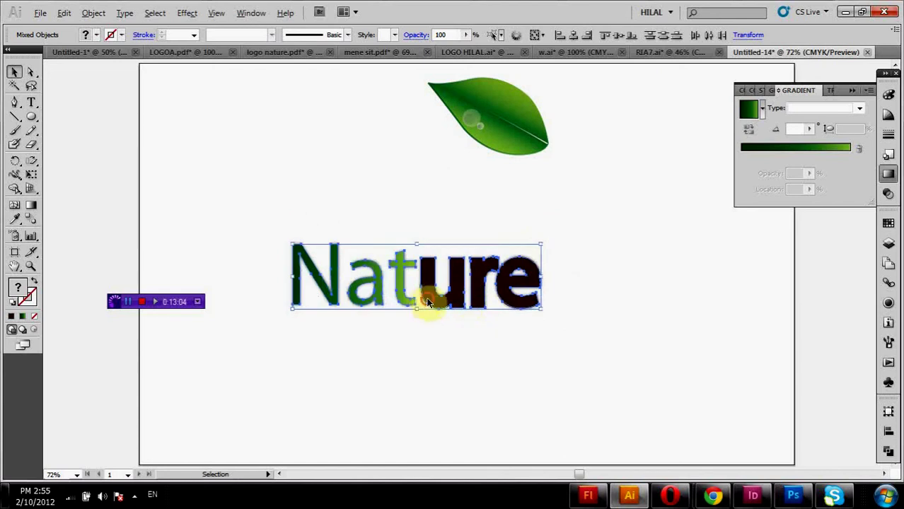
{"action": "left_click_drag", "start_coordinate": [428, 302], "coordinate": [537, 256]}
{"action": "left_click", "coordinate": [588, 113]}
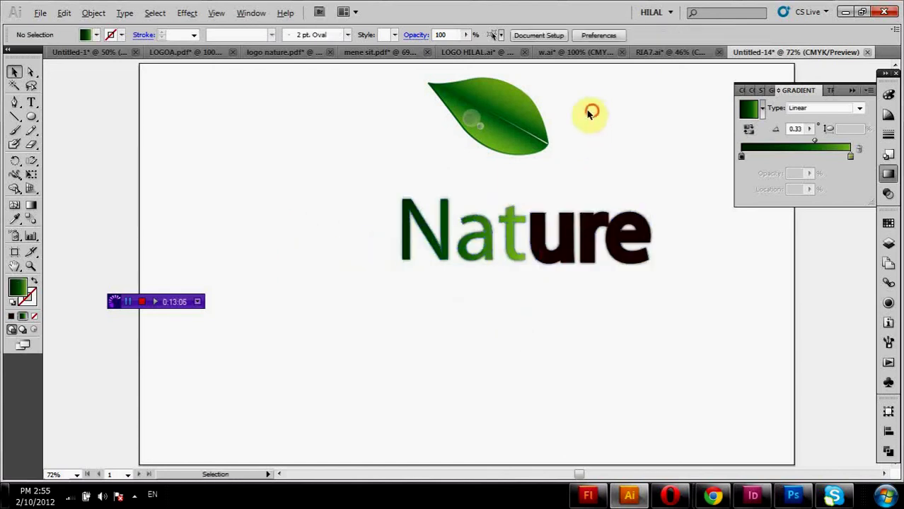
- Rotate the leaf more upright, shrink it to 48 mm wide, and set it atop Nat
{"action": "mouse_move", "coordinate": [420, 152]}
{"action": "left_mouse_down"}
{"action": "mouse_move", "coordinate": [566, 168]}
{"action": "mouse_move", "coordinate": [585, 179]}
{"action": "left_mouse_up"}
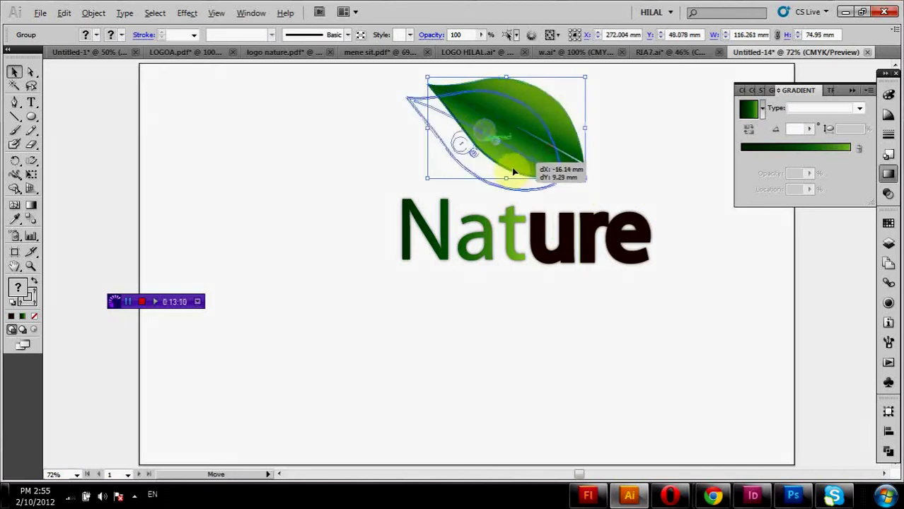
{"action": "left_click_drag", "start_coordinate": [552, 153], "coordinate": [483, 181]}
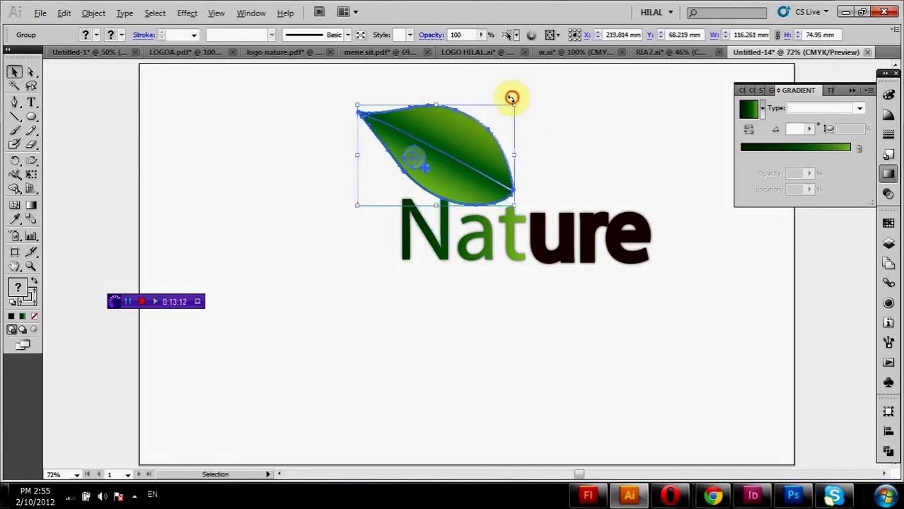
{"action": "left_click_drag", "start_coordinate": [512, 96], "coordinate": [507, 301]}
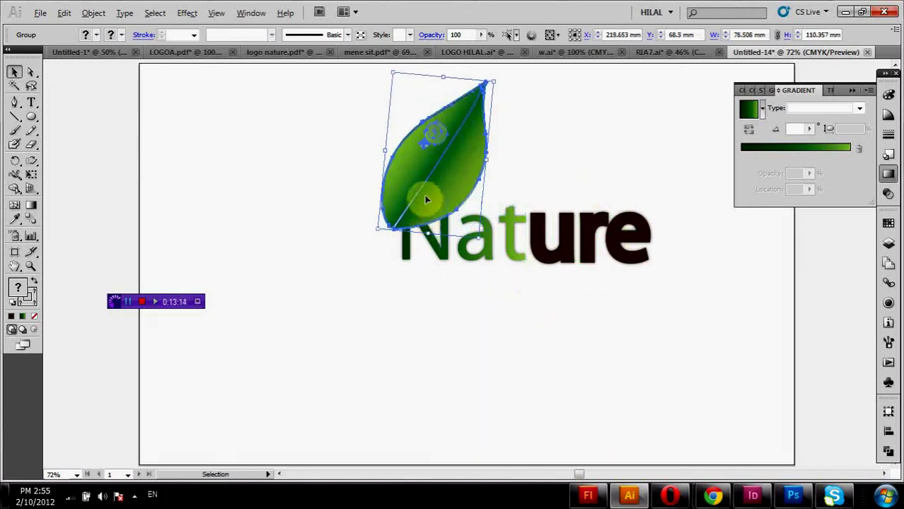
{"action": "mouse_move", "coordinate": [425, 191]}
{"action": "left_mouse_down"}
{"action": "mouse_move", "coordinate": [475, 163]}
{"action": "mouse_move", "coordinate": [490, 169]}
{"action": "left_mouse_up"}
{"action": "scroll", "coordinate": [481, 283], "scroll_direction": "up", "scroll_amount": 1}
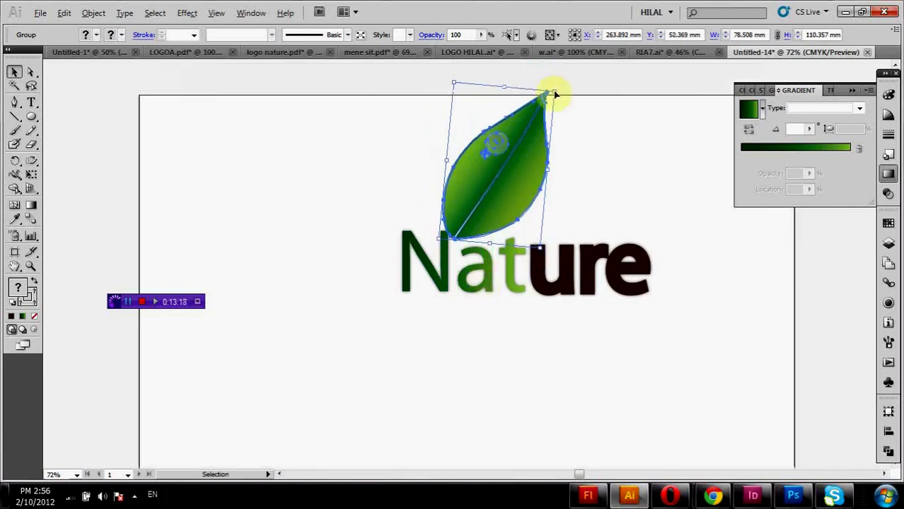
{"action": "left_click_drag", "start_coordinate": [552, 91], "coordinate": [508, 149]}
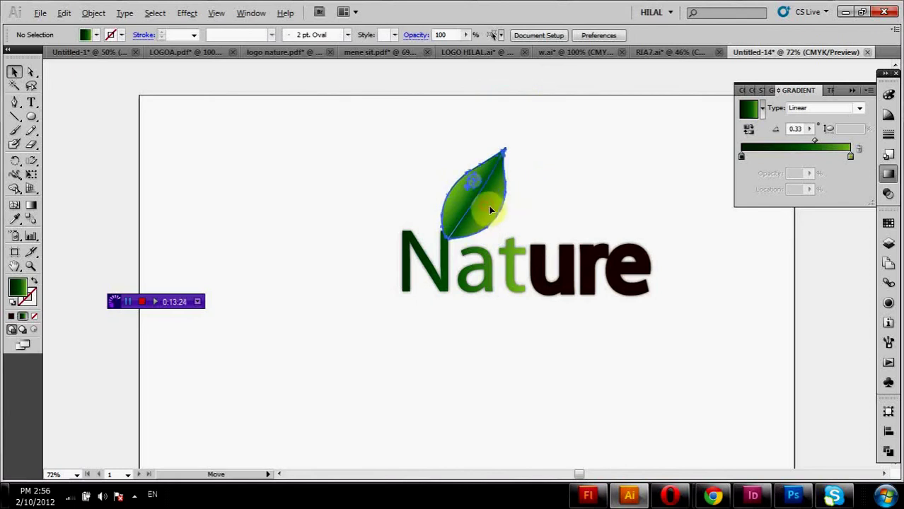
{"action": "left_click_drag", "start_coordinate": [491, 210], "coordinate": [488, 214]}
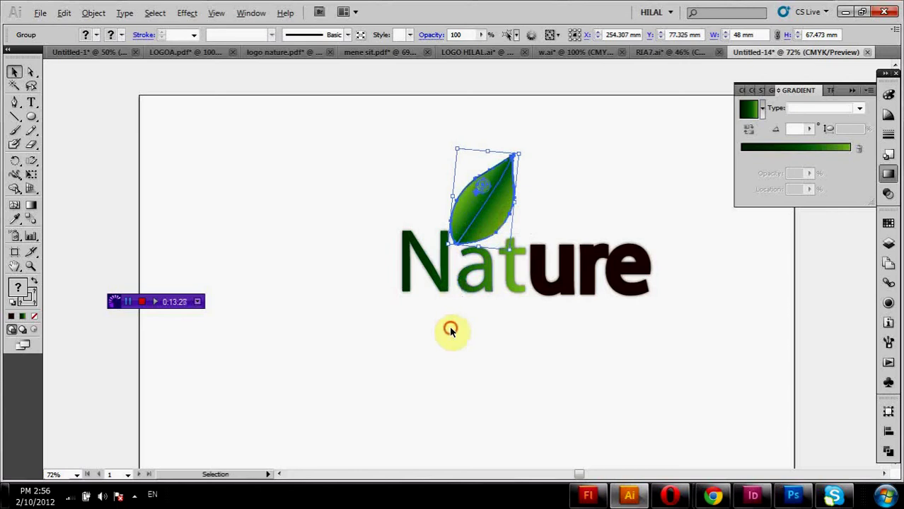
{"action": "left_click_drag", "start_coordinate": [380, 279], "coordinate": [524, 299]}
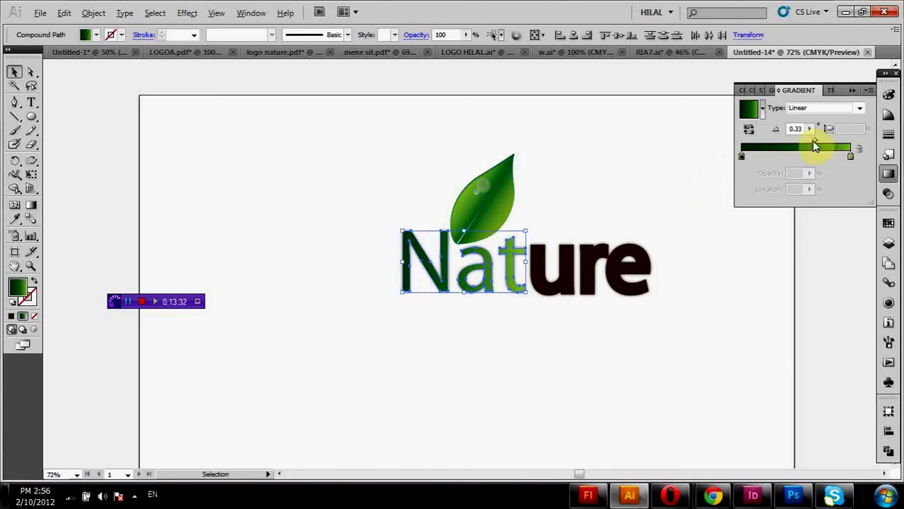
- Make the Nat gradient radial and reversed, running from the base of Nat up to the leaf
{"action": "left_click_drag", "start_coordinate": [814, 143], "coordinate": [796, 143]}
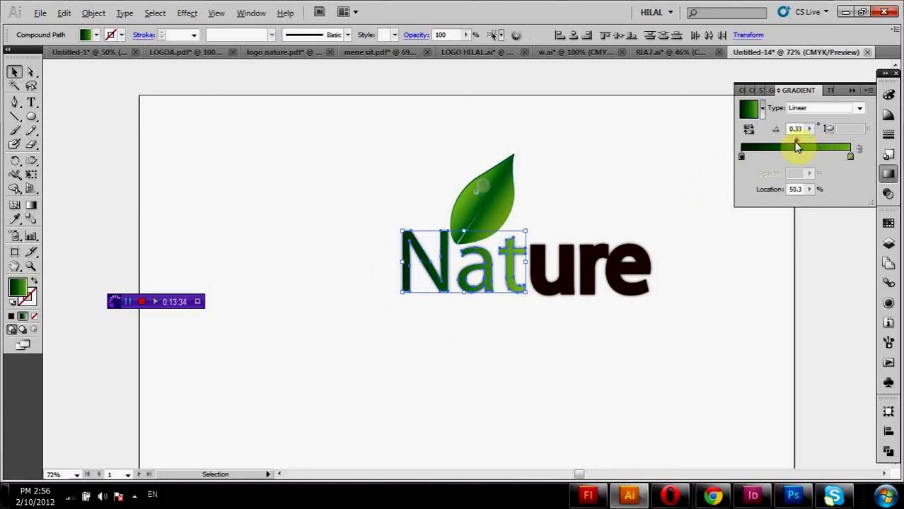
{"action": "left_click", "coordinate": [797, 108]}
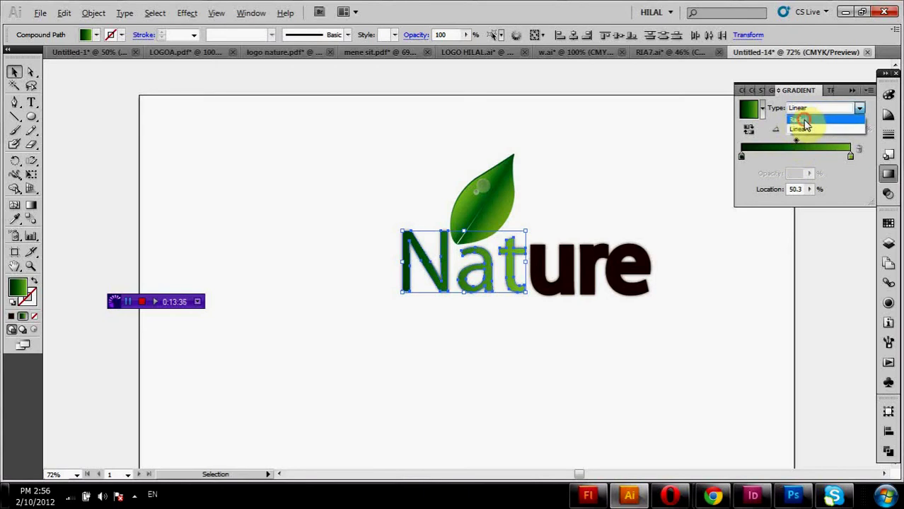
{"action": "left_click", "coordinate": [807, 126]}
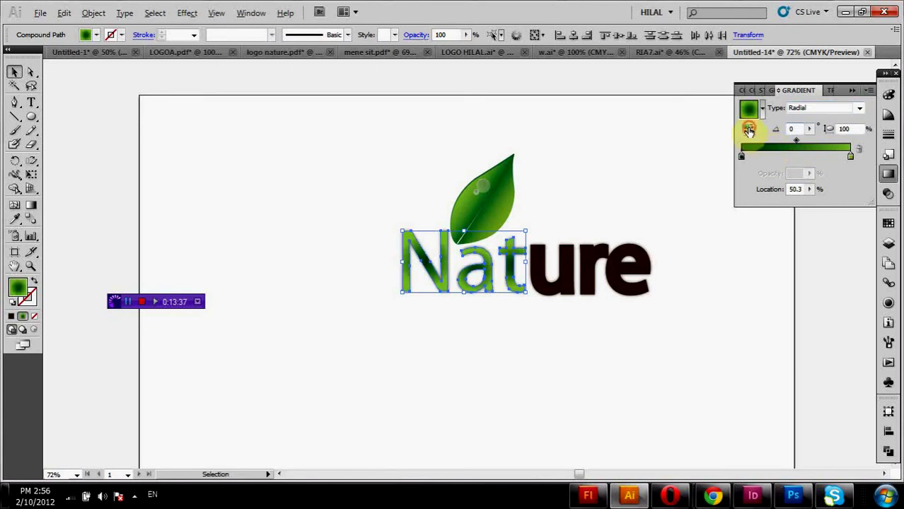
{"action": "left_click", "coordinate": [749, 131]}
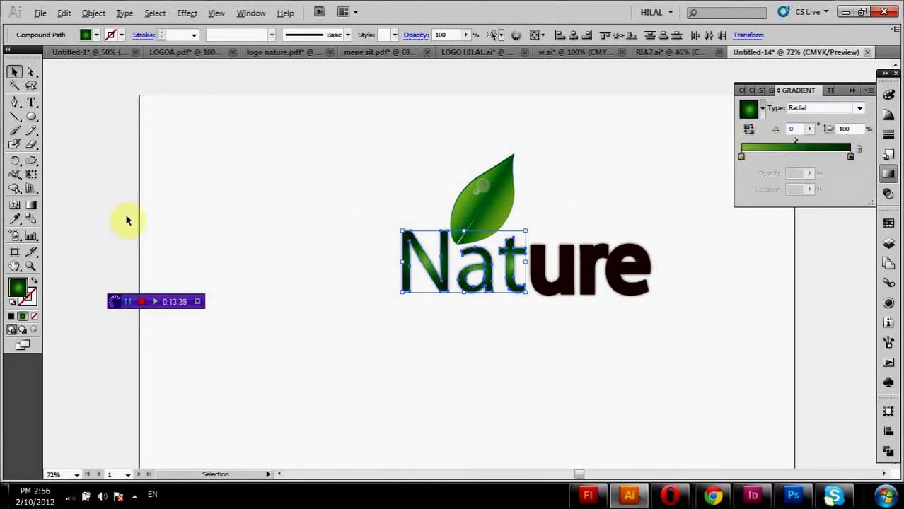
{"action": "left_click", "coordinate": [32, 206]}
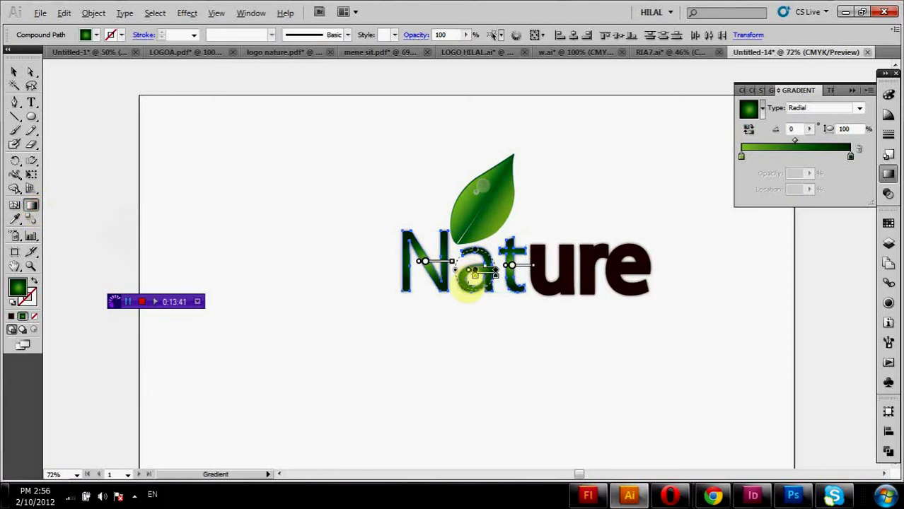
{"action": "left_click_drag", "start_coordinate": [465, 307], "coordinate": [469, 190]}
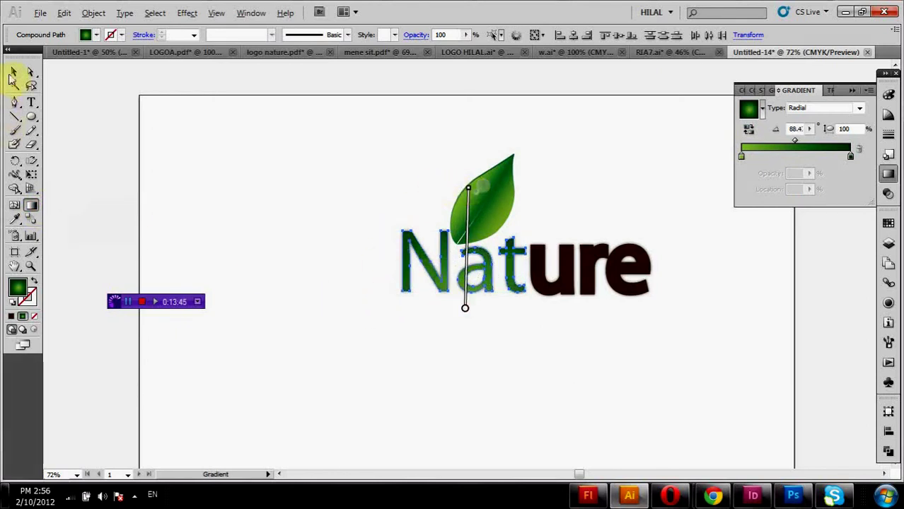
{"action": "left_click", "coordinate": [14, 73]}
{"action": "left_click", "coordinate": [272, 240]}
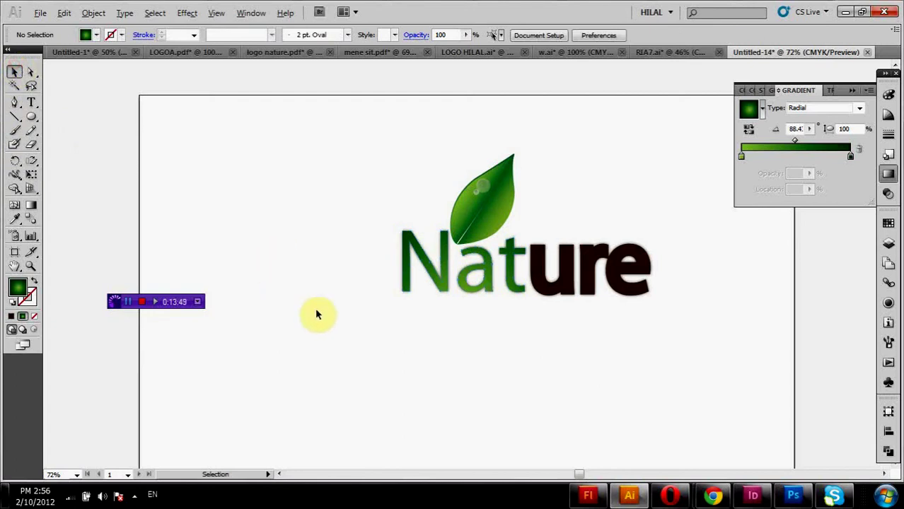
- Tighten Nature's spacing: nudge N two steps right, and t and ure two steps left
{"action": "left_click", "coordinate": [442, 279], "text": "shift"}
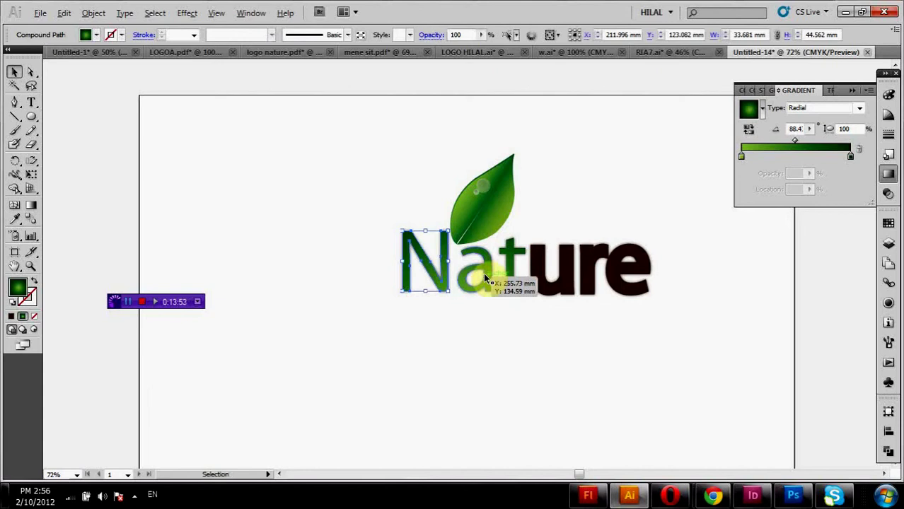
{"action": "key", "text": "Right"}
{"action": "key", "text": "Right"}
{"action": "key", "text": "Right"}
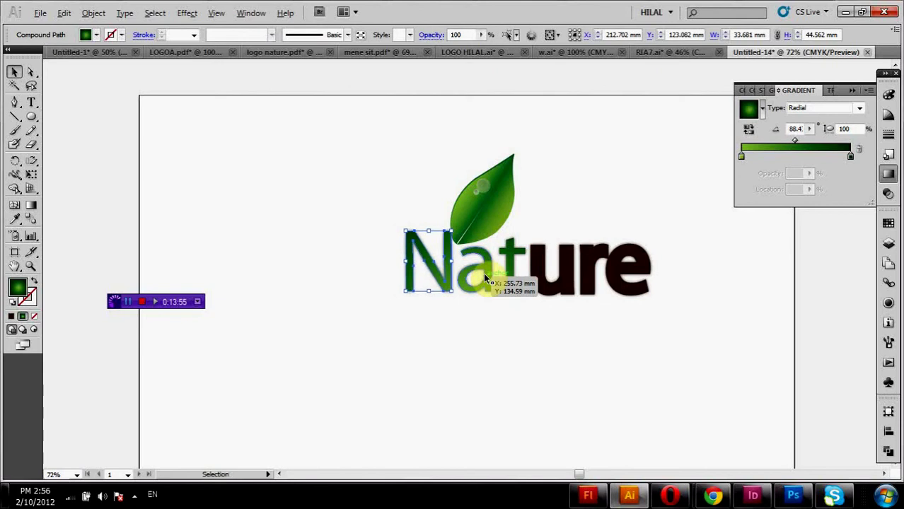
{"action": "key", "text": "Right"}
{"action": "key", "text": "Right"}
{"action": "key", "text": "Right"}
{"action": "key", "text": "Right"}
{"action": "key", "text": "Right"}
{"action": "key", "text": "Right"}
{"action": "key", "text": "Right"}
{"action": "key", "text": "Right"}
{"action": "key", "text": "Right"}
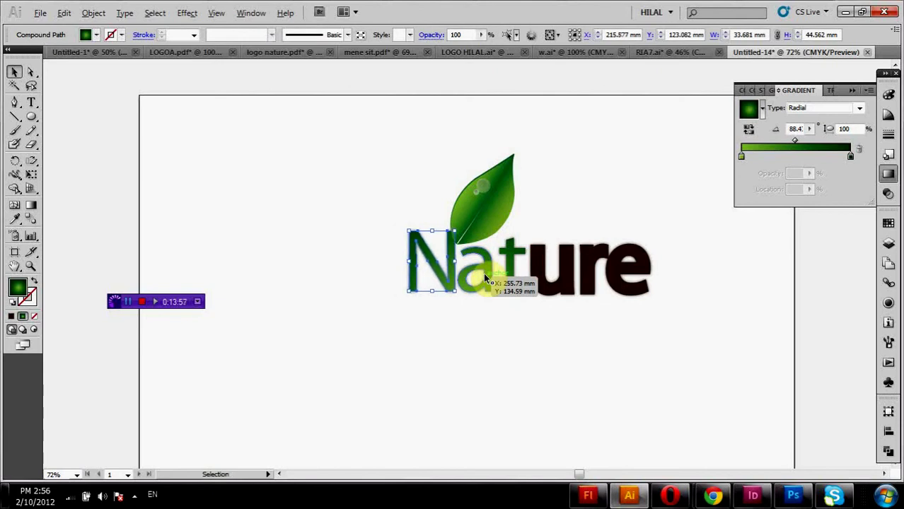
{"action": "left_click", "coordinate": [506, 277]}
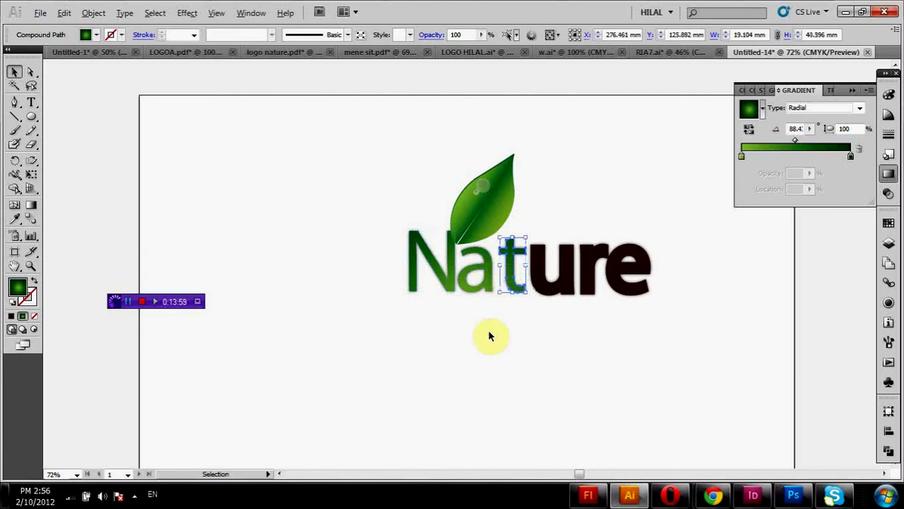
{"action": "key", "text": "Left"}
{"action": "key", "text": "Left"}
{"action": "key", "text": "Left"}
{"action": "key", "text": "Left"}
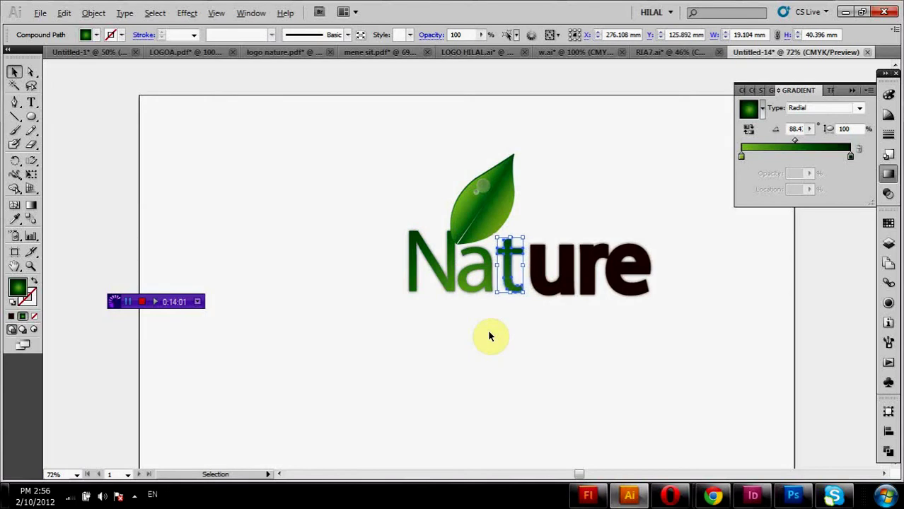
{"action": "key", "text": "Left"}
{"action": "key", "text": "Left"}
{"action": "key", "text": "Left"}
{"action": "key", "text": "Left"}
{"action": "key", "text": "Left"}
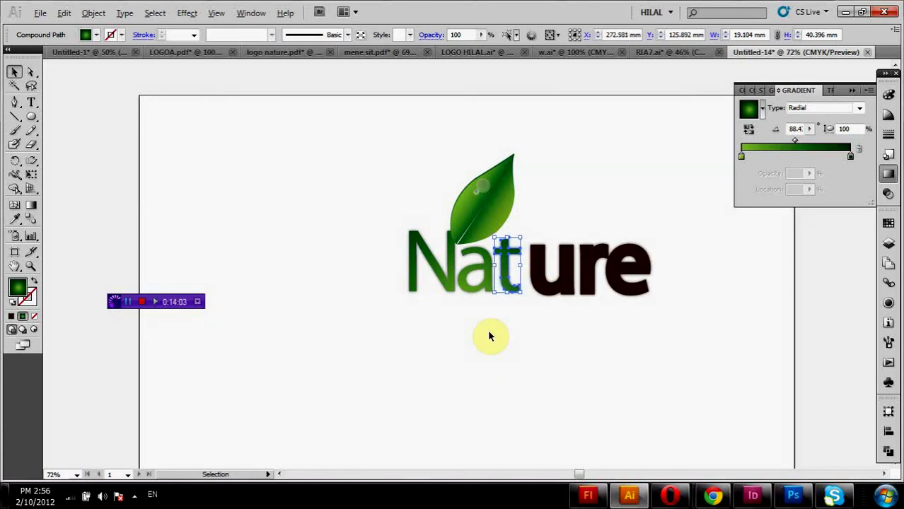
{"action": "left_click", "coordinate": [549, 357]}
{"action": "left_click_drag", "start_coordinate": [691, 258], "coordinate": [560, 276]}
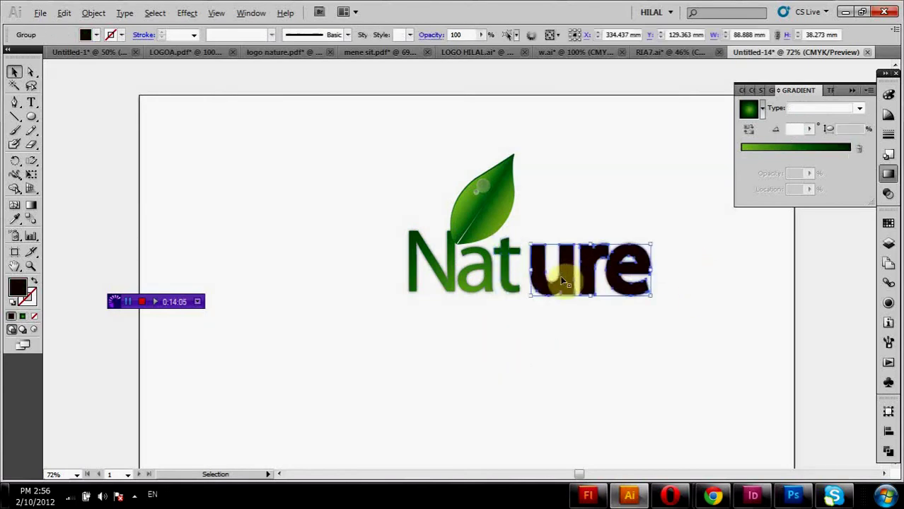
{"action": "key", "text": "Left"}
{"action": "key", "text": "Left"}
{"action": "key", "text": "Left"}
{"action": "key", "text": "Left"}
{"action": "key", "text": "Left"}
{"action": "key", "text": "Left"}
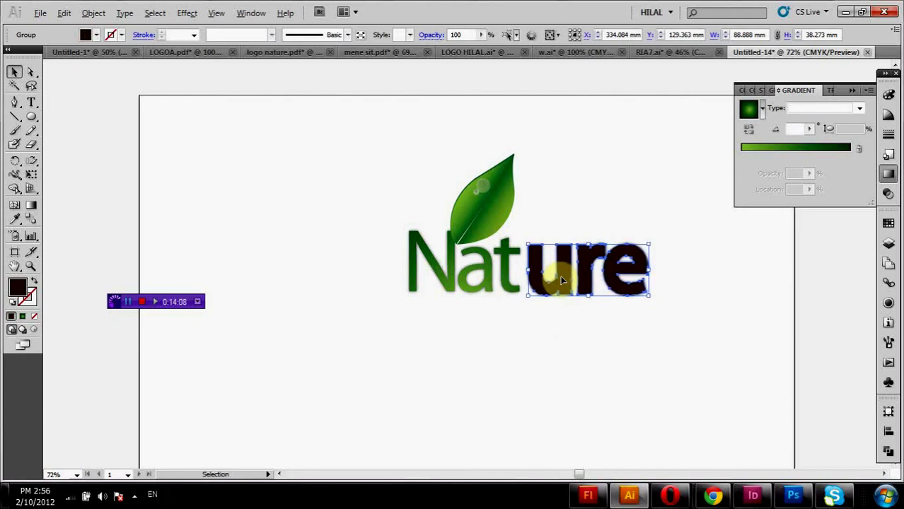
{"action": "key", "text": "Left"}
{"action": "key", "text": "Left"}
{"action": "key", "text": "Left"}
{"action": "key", "text": "Left"}
{"action": "key", "text": "Left"}
{"action": "key", "text": "Left"}
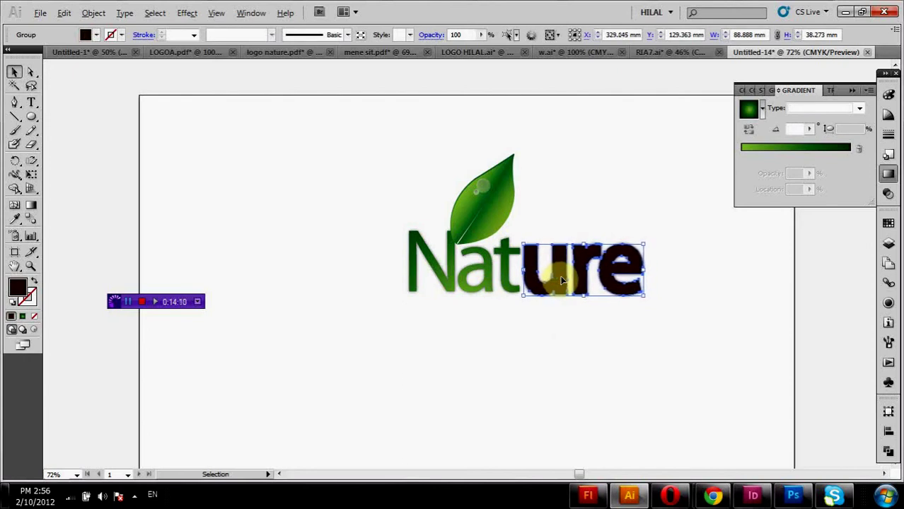
- Duplicate the leaf, rotate the copy outward, and tuck it beside the original
{"action": "left_click", "coordinate": [494, 348]}
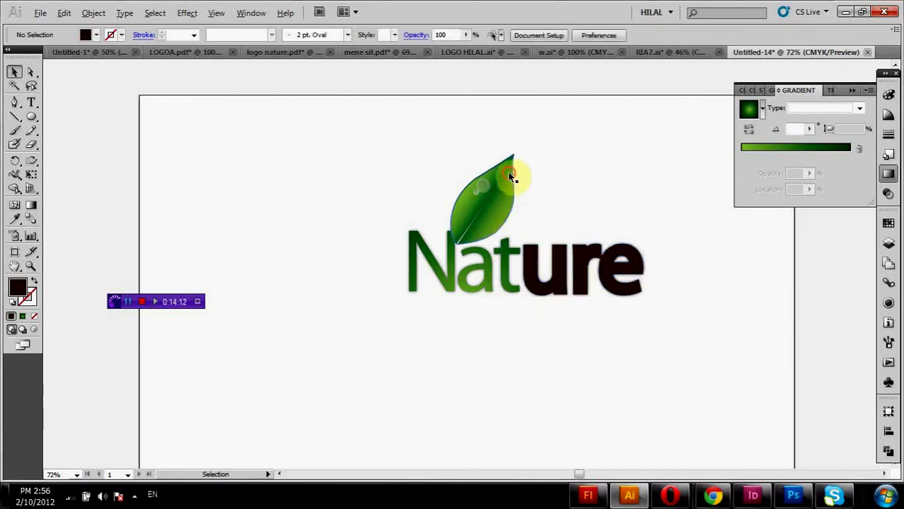
{"action": "left_click", "coordinate": [508, 172]}
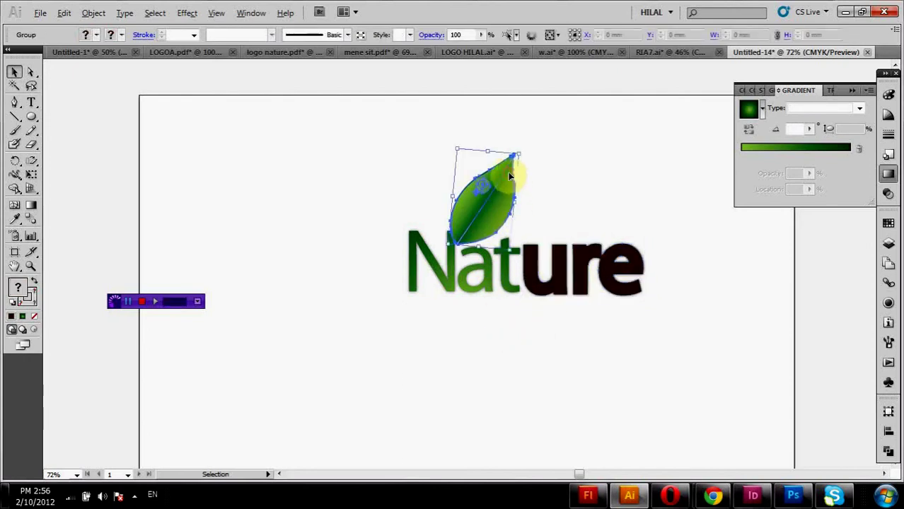
{"action": "left_click", "coordinate": [293, 131]}
{"action": "left_click_drag", "start_coordinate": [472, 214], "coordinate": [520, 214]}
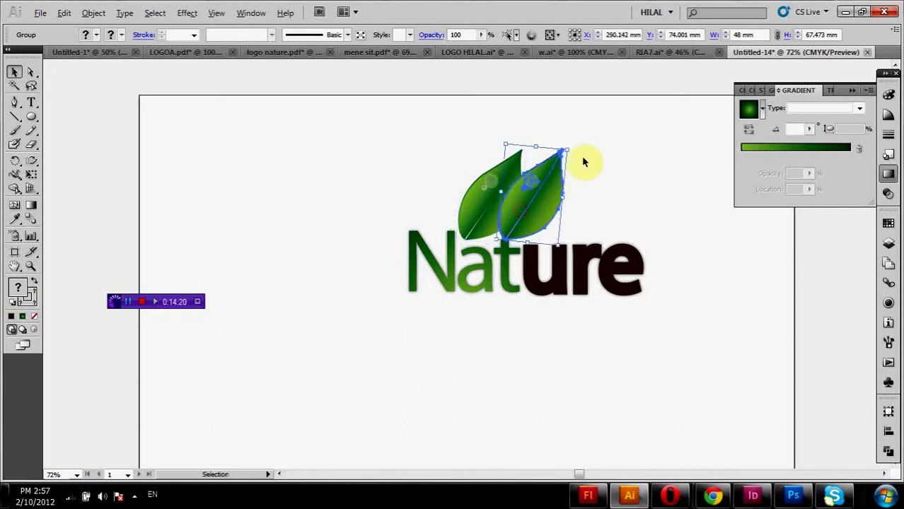
{"action": "left_click_drag", "start_coordinate": [567, 147], "coordinate": [576, 177]}
{"action": "left_click_drag", "start_coordinate": [512, 202], "coordinate": [495, 204]}
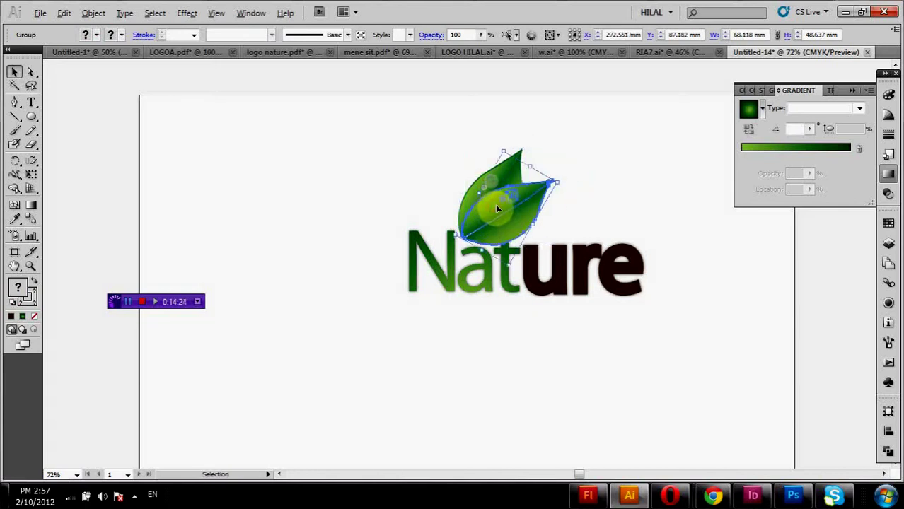
{"action": "left_click", "coordinate": [551, 138]}
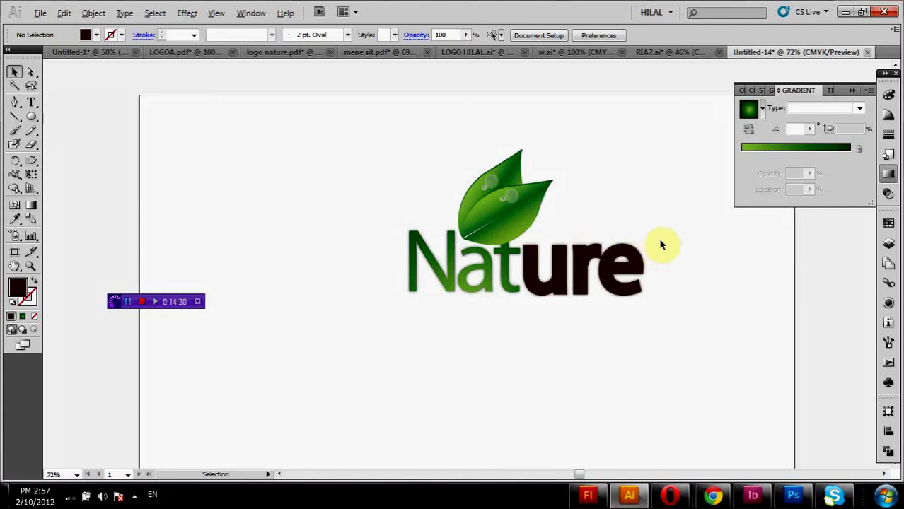
{"action": "mouse_move", "coordinate": [660, 236]}
{"action": "left_mouse_down"}
{"action": "mouse_move", "coordinate": [755, 237]}
{"action": "mouse_move", "coordinate": [357, 298]}
{"action": "left_mouse_up"}
- Nudge Nature down and right so it sits snugly beneath the two leaves
{"action": "key", "text": "Down"}
{"action": "key", "text": "Down"}
{"action": "key", "text": "Down"}
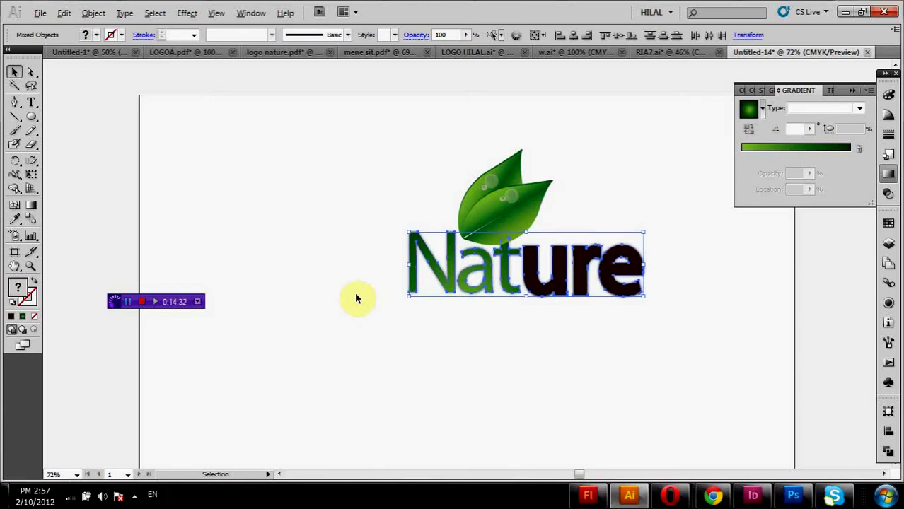
{"action": "key", "text": "Down"}
{"action": "key", "text": "Down"}
{"action": "key", "text": "Down"}
{"action": "key", "text": "Down"}
{"action": "key", "text": "Down"}
{"action": "key", "text": "Right"}
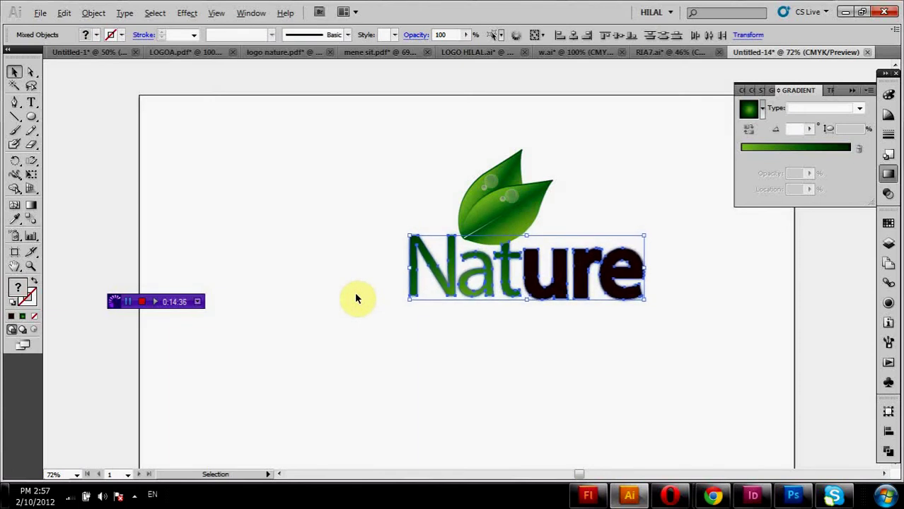
{"action": "key", "text": "Right"}
{"action": "key", "text": "Right"}
{"action": "key", "text": "Right"}
{"action": "key", "text": "Right"}
{"action": "key", "text": "Right"}
{"action": "key", "text": "Right"}
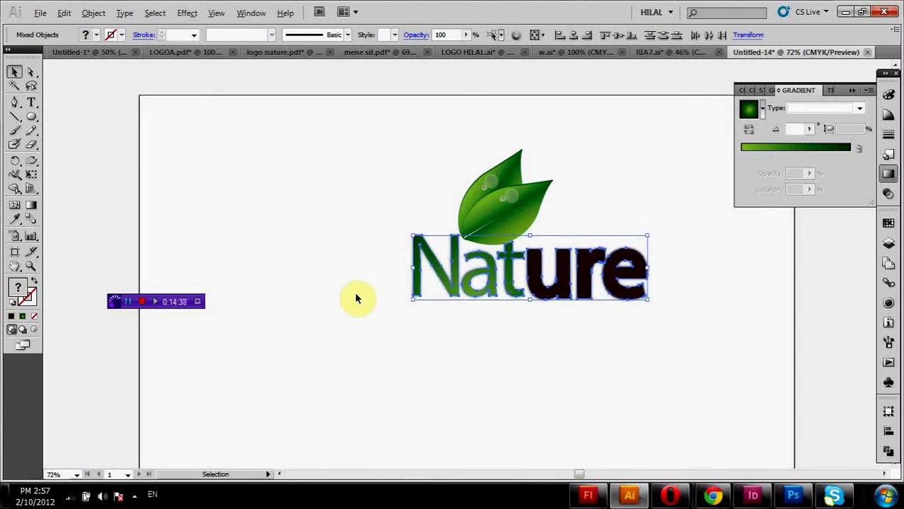
{"action": "key", "text": "Down"}
{"action": "key", "text": "Down"}
{"action": "key", "text": "Down"}
{"action": "key", "text": "Down"}
{"action": "key", "text": "Down"}
{"action": "key", "text": "Right"}
{"action": "key", "text": "Right"}
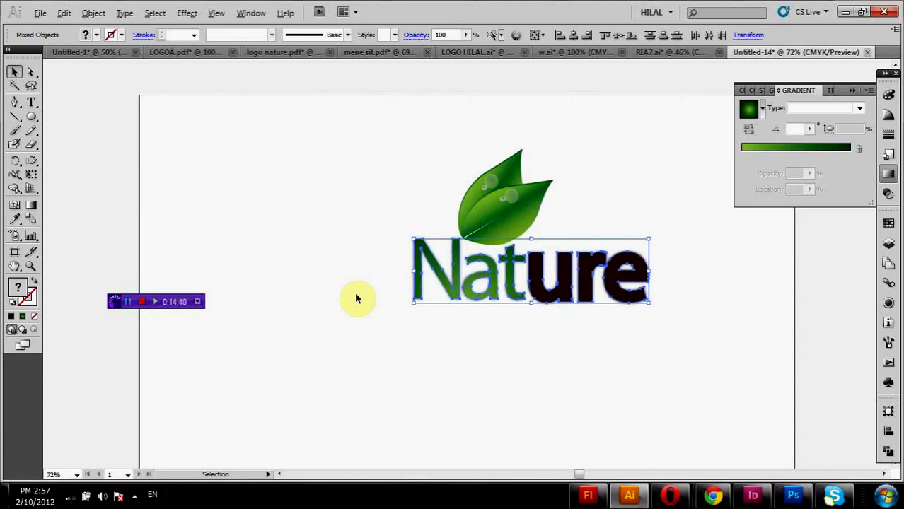
{"action": "key", "text": "Right"}
{"action": "key", "text": "Right"}
{"action": "key", "text": "Up"}
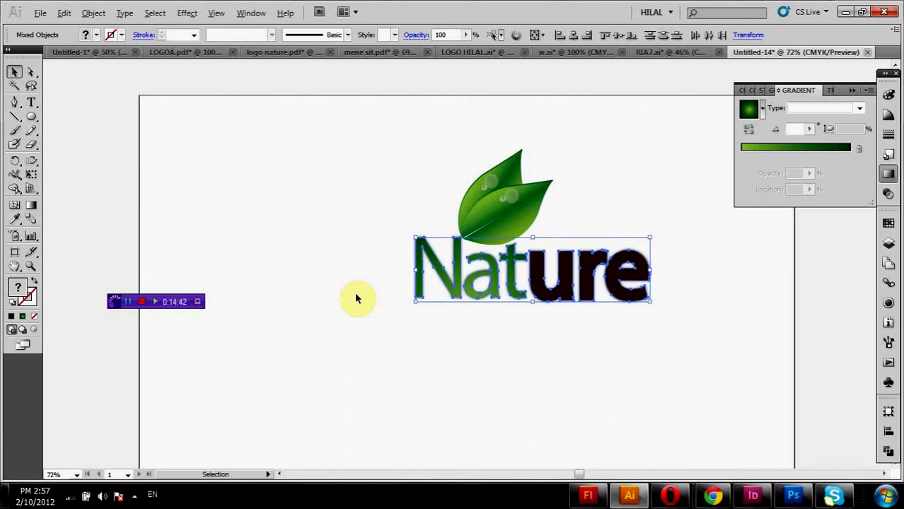
{"action": "key", "text": "Up"}
- Select both leaves together with the Nature text
{"action": "left_click", "coordinate": [356, 297]}
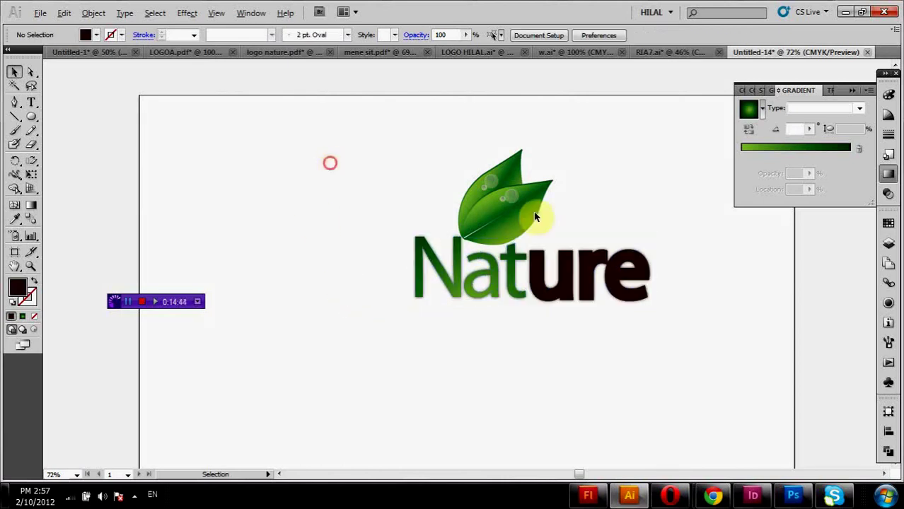
{"action": "left_click_drag", "start_coordinate": [329, 161], "coordinate": [498, 252]}
{"action": "right_click", "coordinate": [633, 260]}
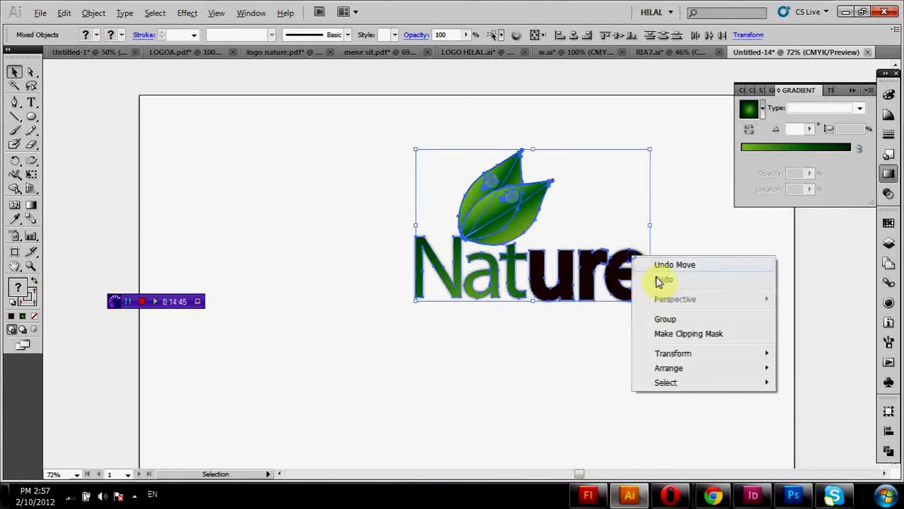
- Group the leaves and Nature text into one logo and shift it down-left
{"action": "left_click", "coordinate": [663, 317]}
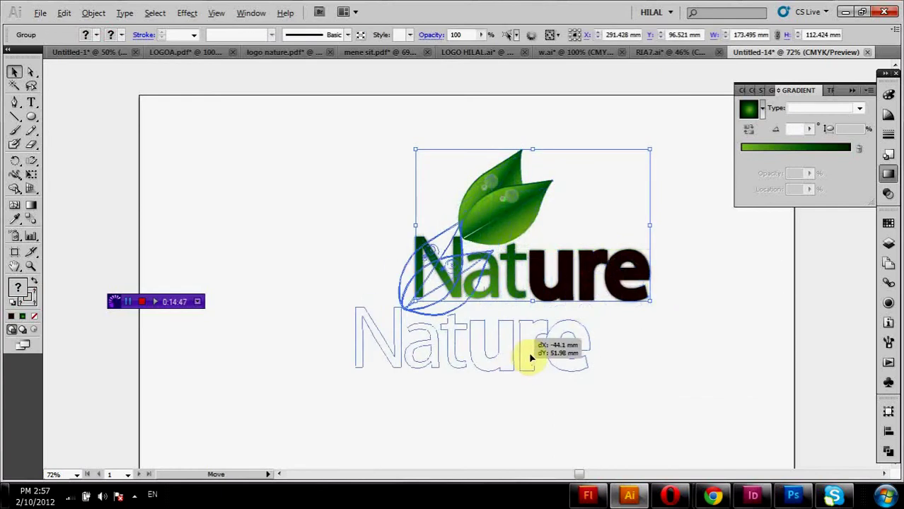
{"action": "left_click_drag", "start_coordinate": [594, 272], "coordinate": [543, 373]}
{"action": "scroll", "coordinate": [658, 318], "scroll_direction": "down", "scroll_amount": 2}
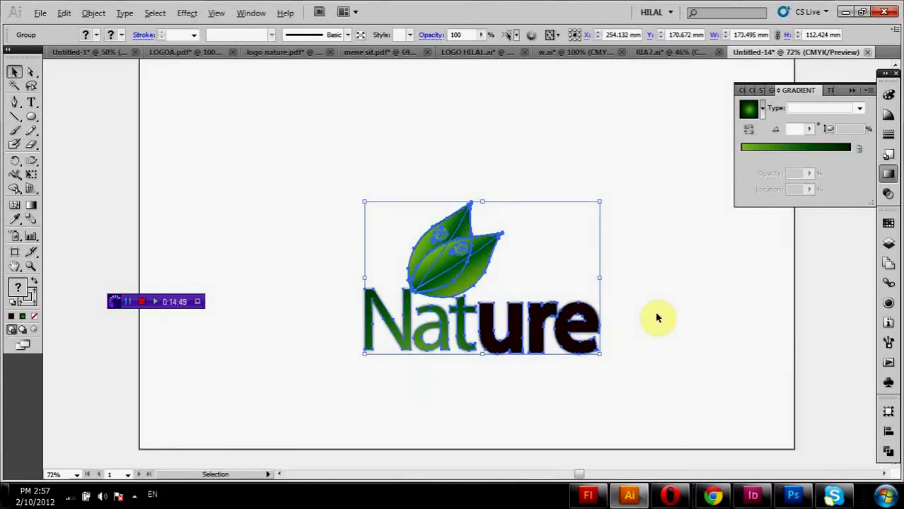
{"action": "key", "text": "ctrl+minus"}
{"action": "key", "text": "ctrl+minus"}
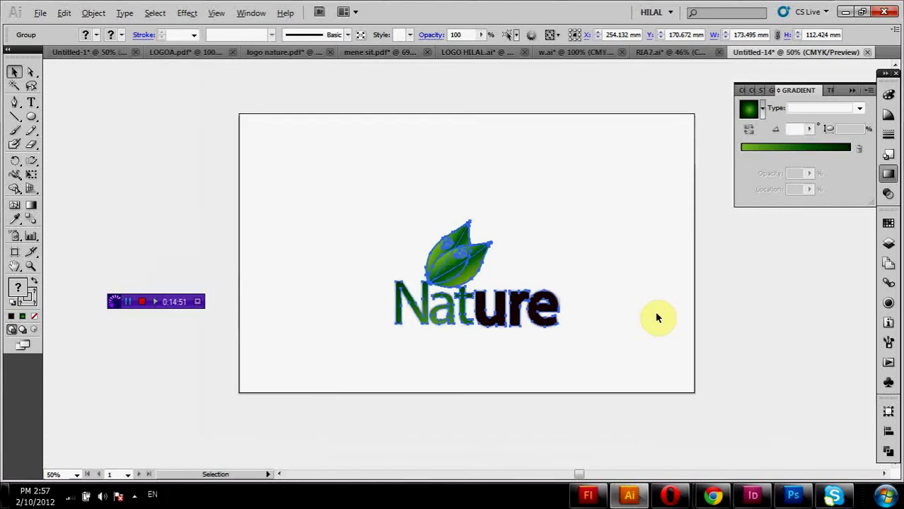
- Enlarge the logo to about 224.3 × 145.3 mm and recentre it on the artboard
{"action": "mouse_move", "coordinate": [635, 210]}
{"action": "left_mouse_down"}
{"action": "mouse_move", "coordinate": [373, 309]}
{"action": "mouse_move", "coordinate": [353, 354]}
{"action": "left_mouse_up"}
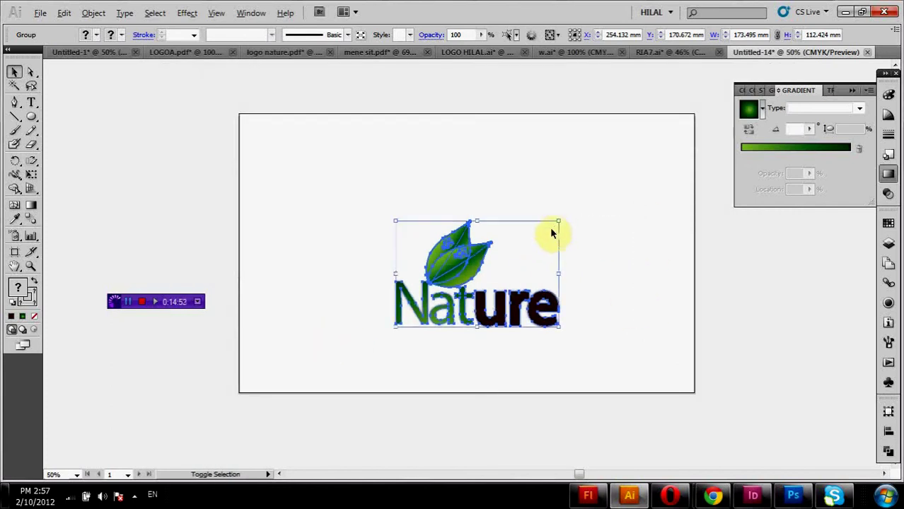
{"action": "left_click_drag", "start_coordinate": [557, 222], "coordinate": [607, 189]}
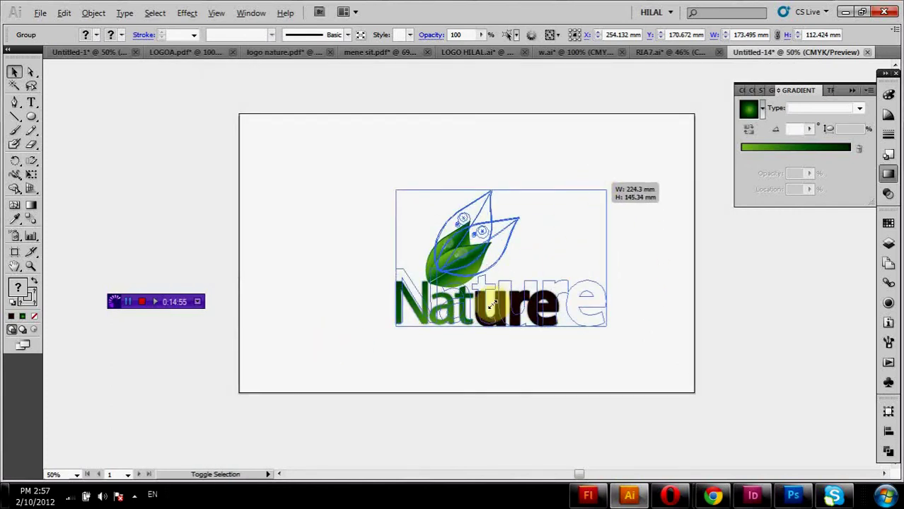
{"action": "mouse_move", "coordinate": [493, 304]}
{"action": "left_mouse_down"}
{"action": "mouse_move", "coordinate": [521, 289]}
{"action": "mouse_move", "coordinate": [469, 281]}
{"action": "left_mouse_up"}
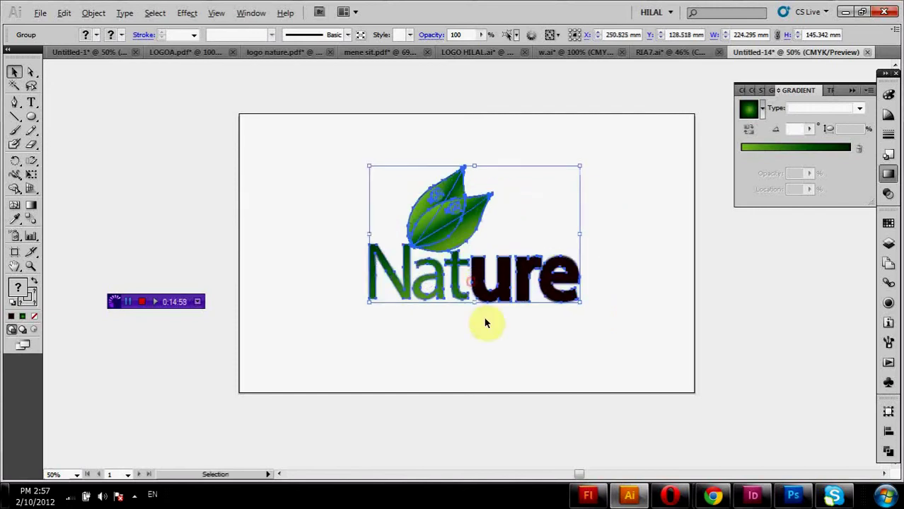
{"action": "left_click", "coordinate": [492, 356]}
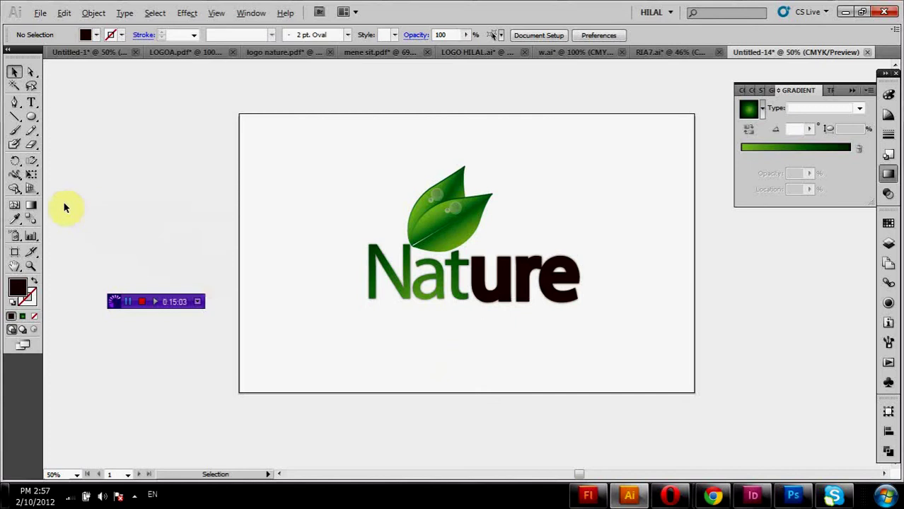
- Draw an artboard-sized rectangle with a radial green gradient and send it behind the logo
{"action": "left_click_drag", "start_coordinate": [31, 116], "coordinate": [68, 115]}
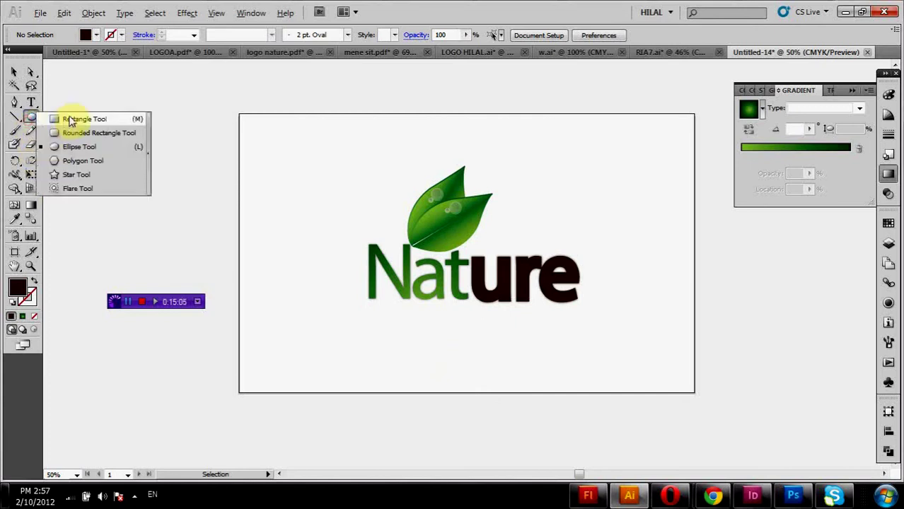
{"action": "left_click_drag", "start_coordinate": [239, 114], "coordinate": [685, 373]}
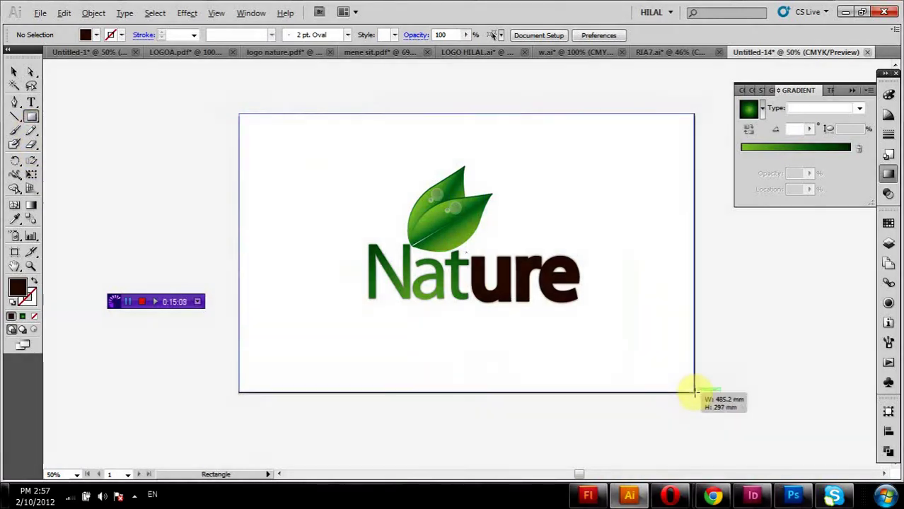
{"action": "left_click_drag", "start_coordinate": [685, 374], "coordinate": [695, 392]}
{"action": "left_click", "coordinate": [809, 150]}
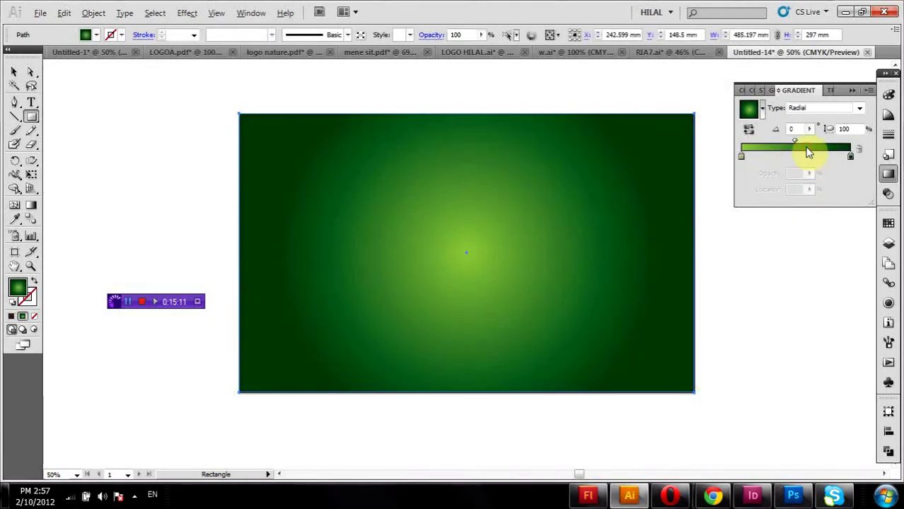
{"action": "right_click", "coordinate": [653, 203]}
{"action": "mouse_move", "coordinate": [697, 392]}
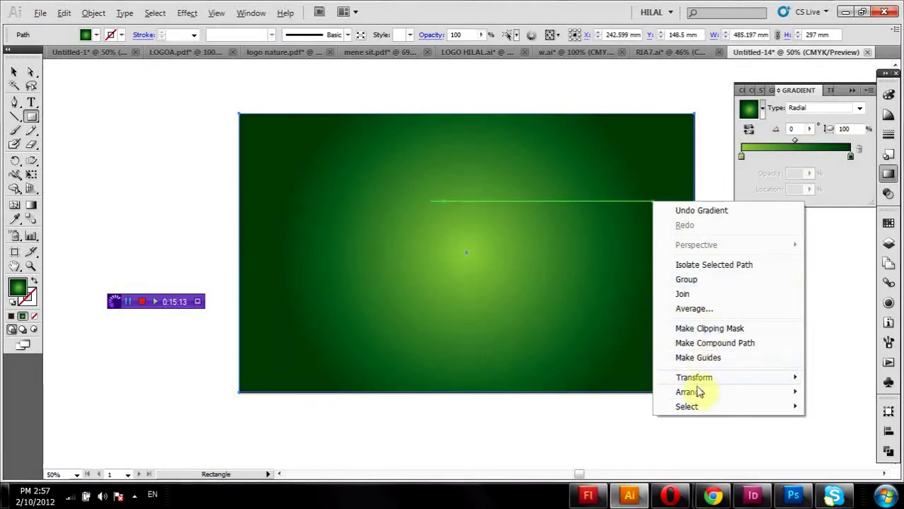
{"action": "left_click", "coordinate": [573, 436]}
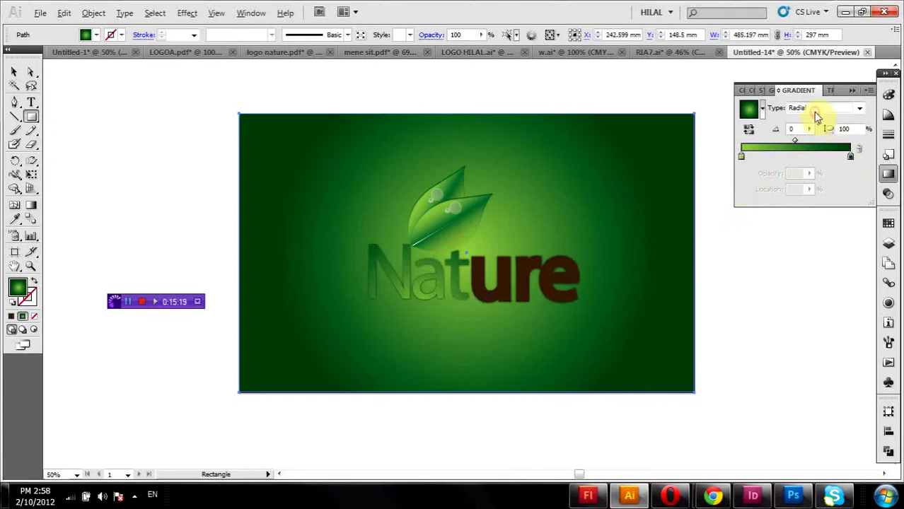
- Keep the background gradient radial and widen its radius so it's lightest behind the logo
{"action": "left_click", "coordinate": [817, 114]}
{"action": "left_click", "coordinate": [822, 131]}
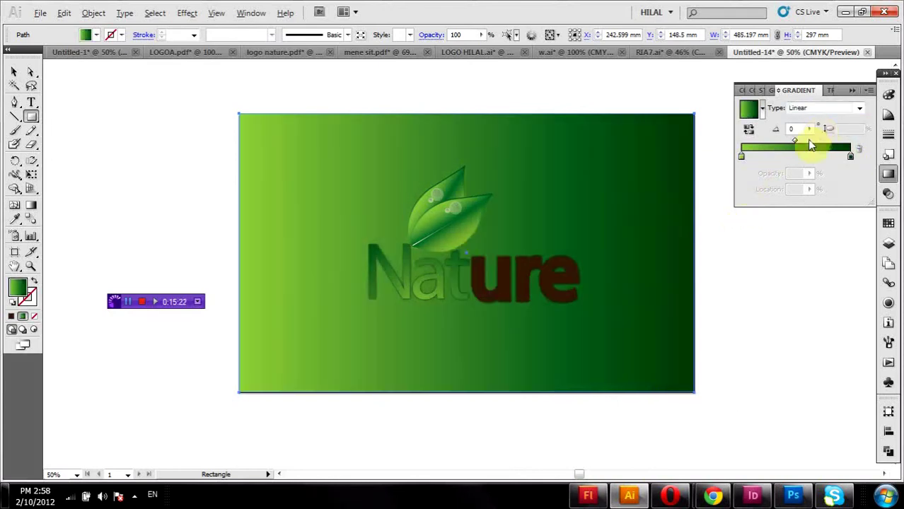
{"action": "left_click", "coordinate": [803, 110]}
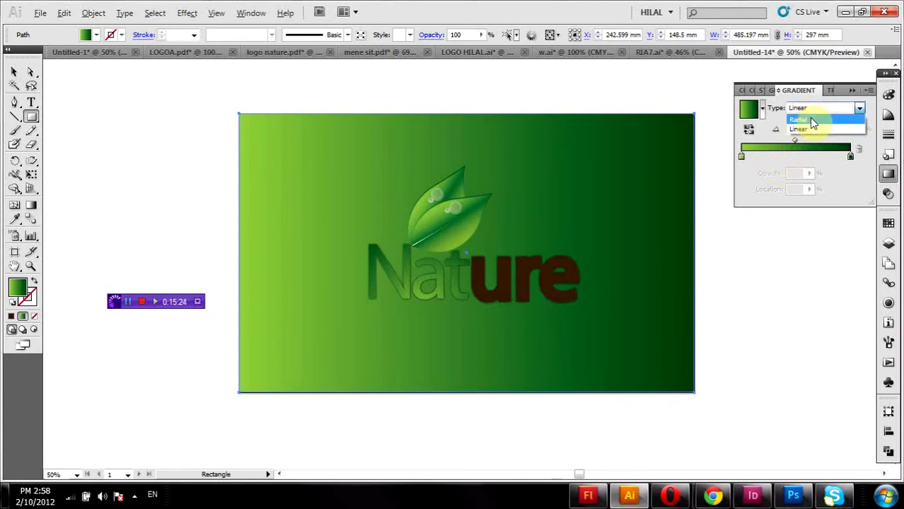
{"action": "left_click", "coordinate": [807, 119]}
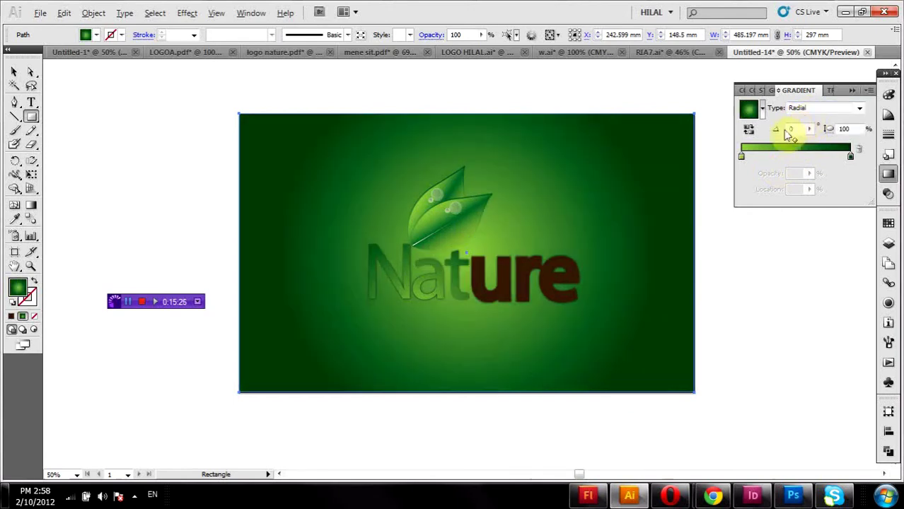
{"action": "left_click", "coordinate": [32, 205]}
{"action": "mouse_move", "coordinate": [655, 254]}
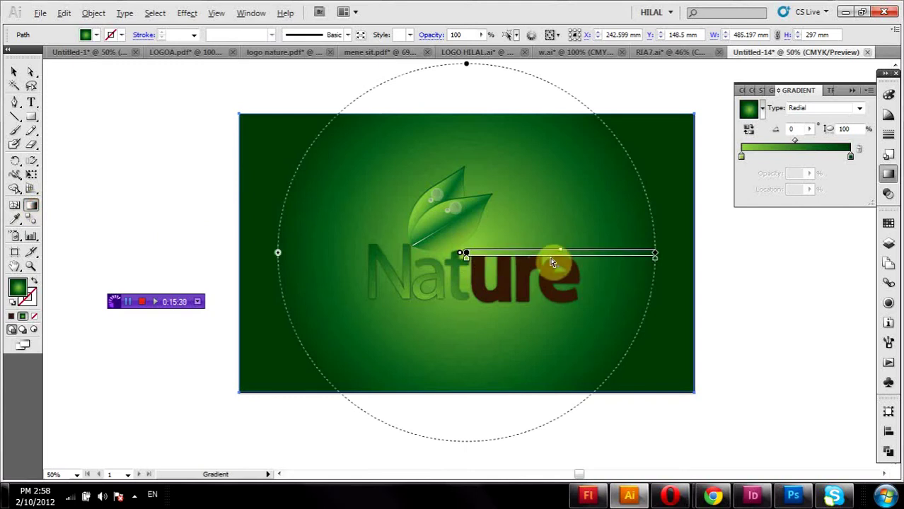
{"action": "left_click_drag", "start_coordinate": [657, 253], "coordinate": [795, 254]}
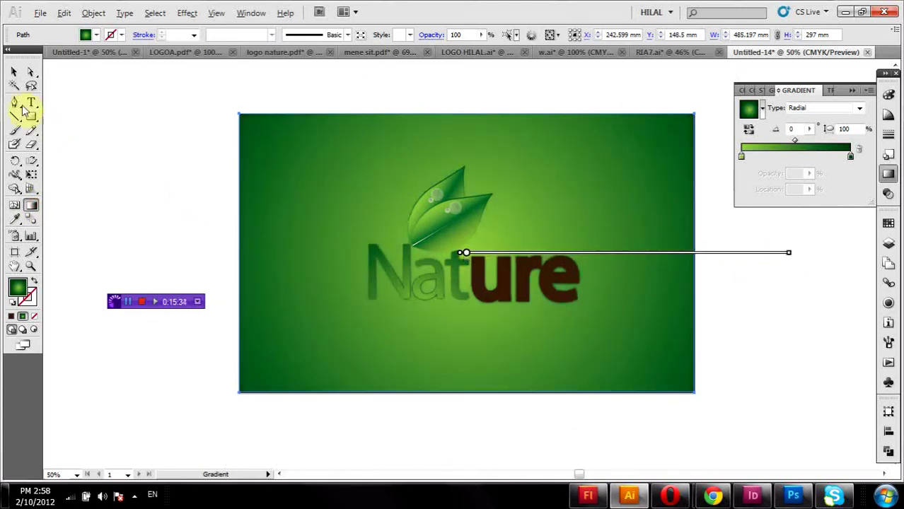
{"action": "left_click", "coordinate": [14, 73]}
{"action": "left_click", "coordinate": [115, 128]}
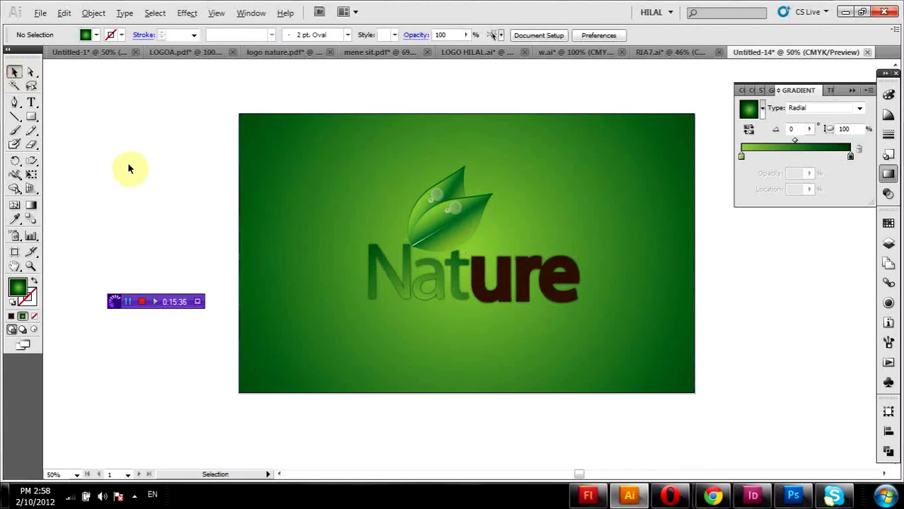
- Shrink the gradient rectangle into a corner and draw a new artboard-sized rectangle behind the logo
{"action": "left_click", "coordinate": [315, 148]}
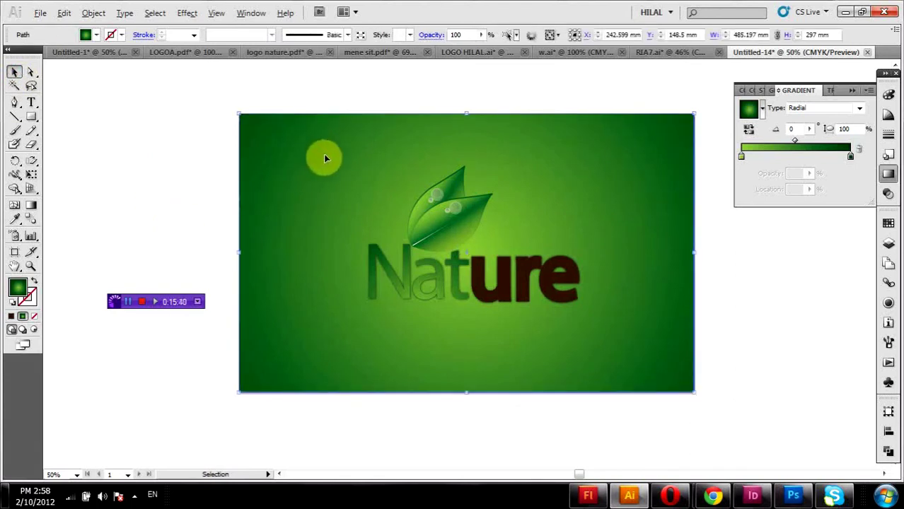
{"action": "left_click_drag", "start_coordinate": [693, 120], "coordinate": [374, 302]}
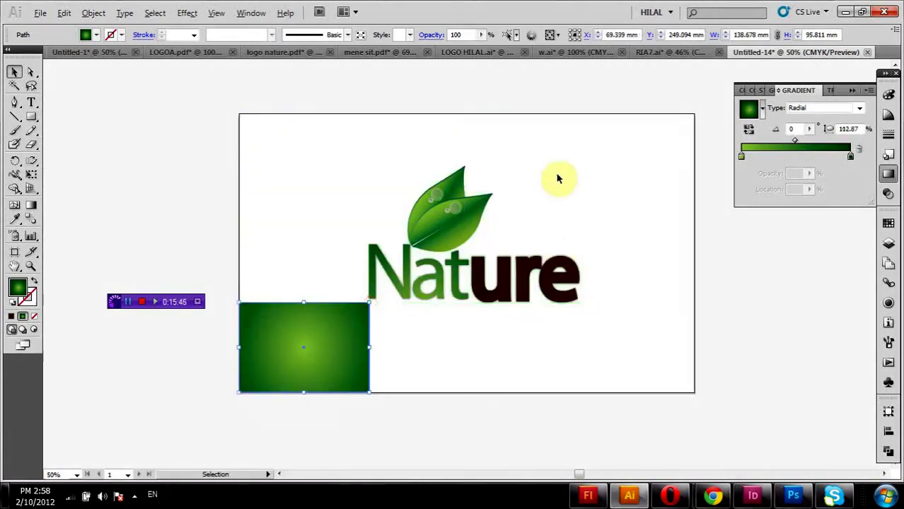
{"action": "left_click", "coordinate": [31, 115]}
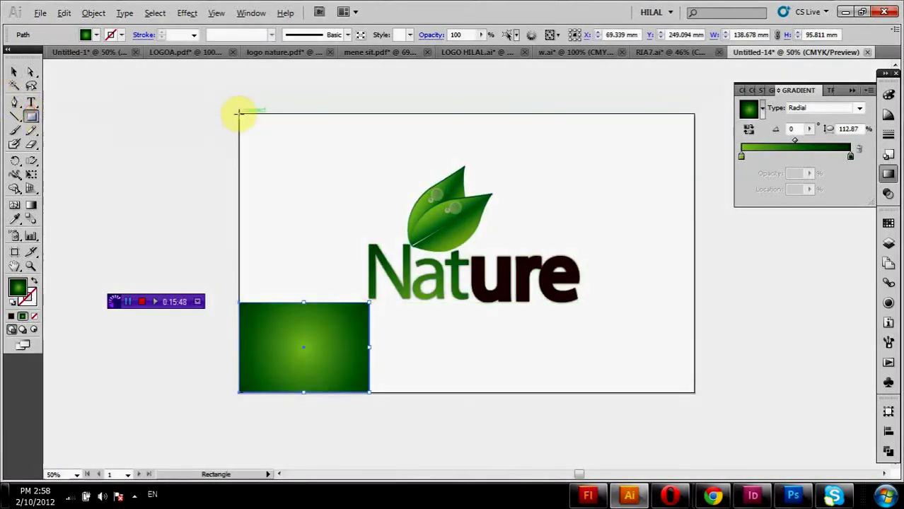
{"action": "left_click_drag", "start_coordinate": [239, 114], "coordinate": [693, 391]}
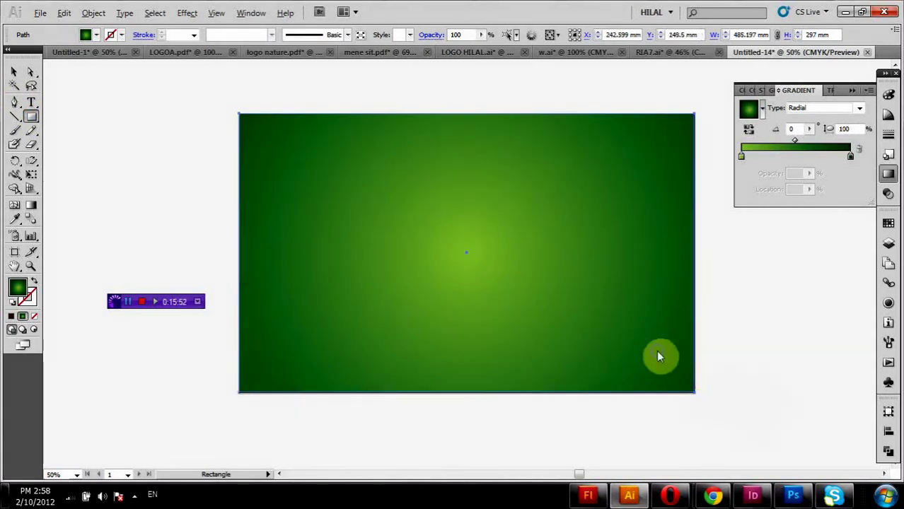
{"action": "right_click", "coordinate": [657, 351]}
{"action": "left_click", "coordinate": [624, 372]}
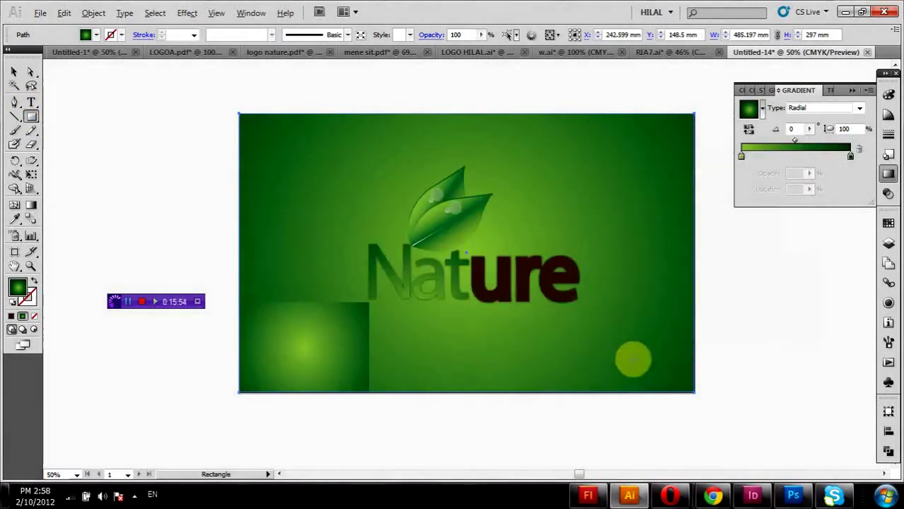
- Fill the new background rectangle with flat yellow-green
{"action": "left_click", "coordinate": [95, 35]}
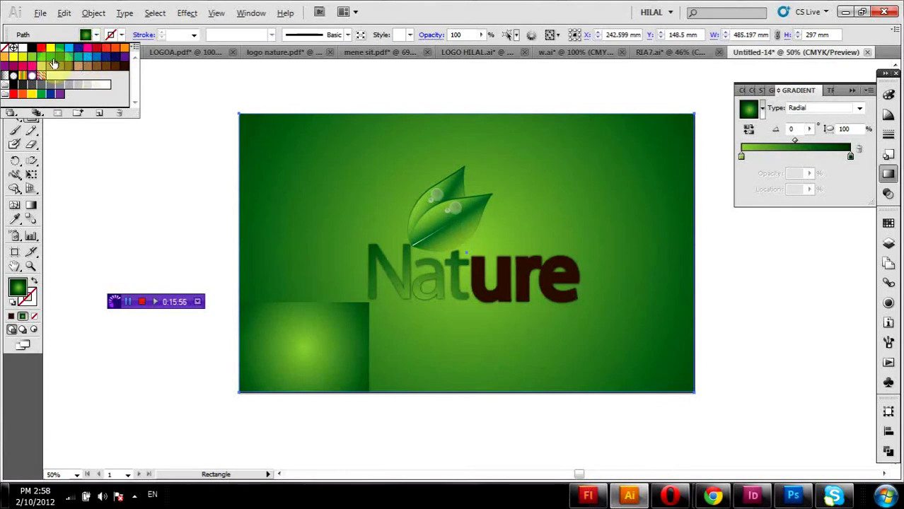
{"action": "left_click", "coordinate": [49, 60]}
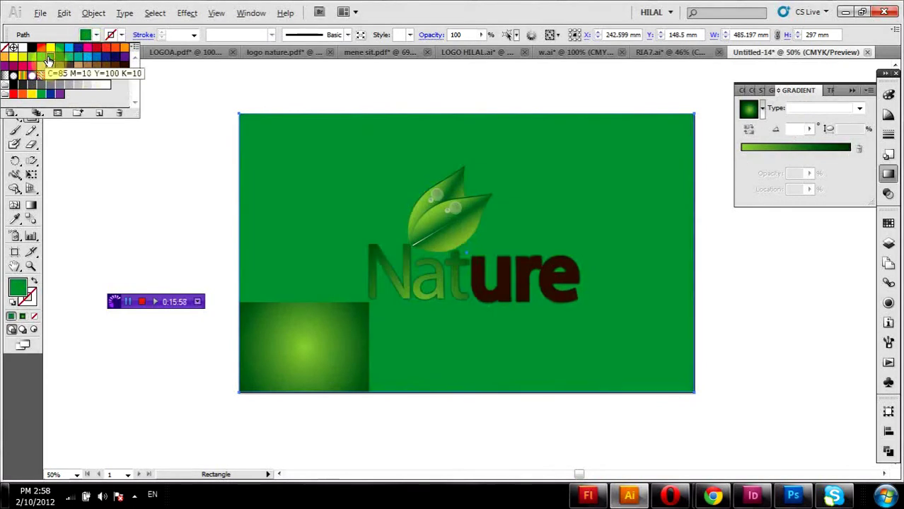
{"action": "left_click", "coordinate": [23, 58]}
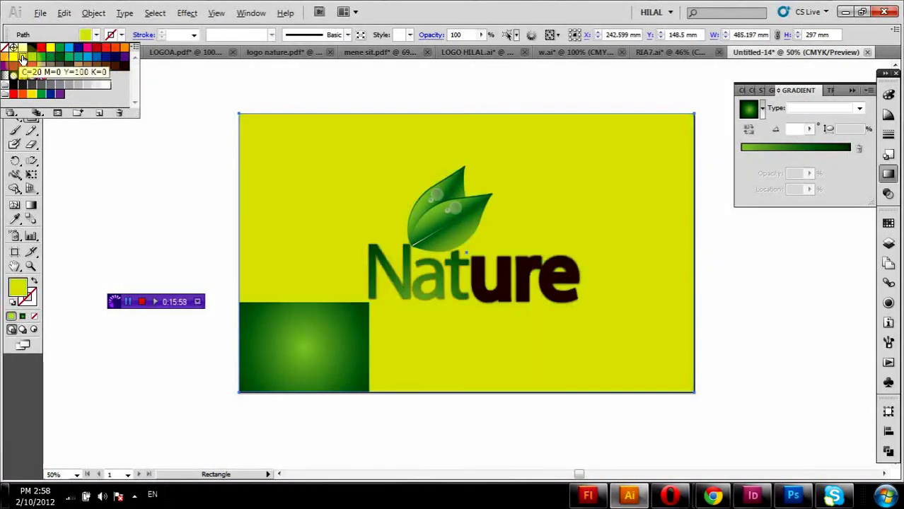
{"action": "right_click", "coordinate": [262, 196]}
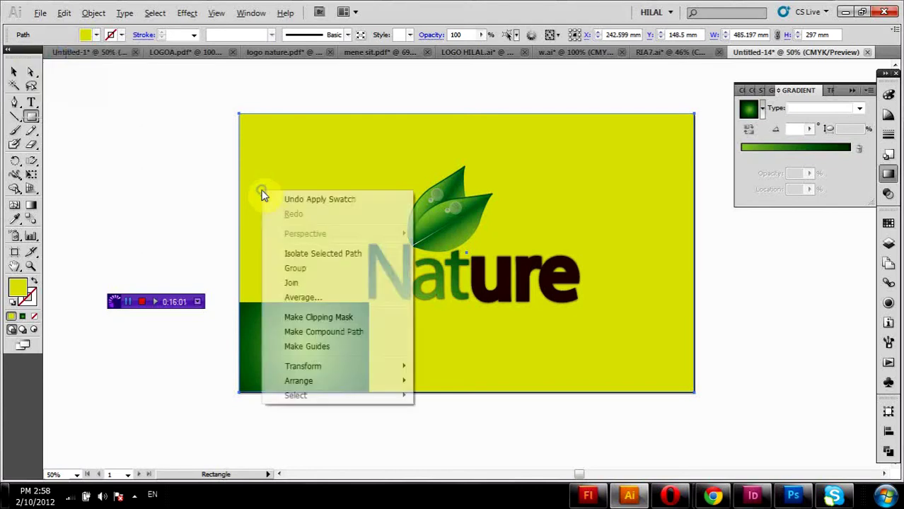
- Delete the small green gradient rectangle, leaving the logo on the yellow-green card
{"action": "left_click", "coordinate": [15, 71]}
{"action": "left_click", "coordinate": [138, 118]}
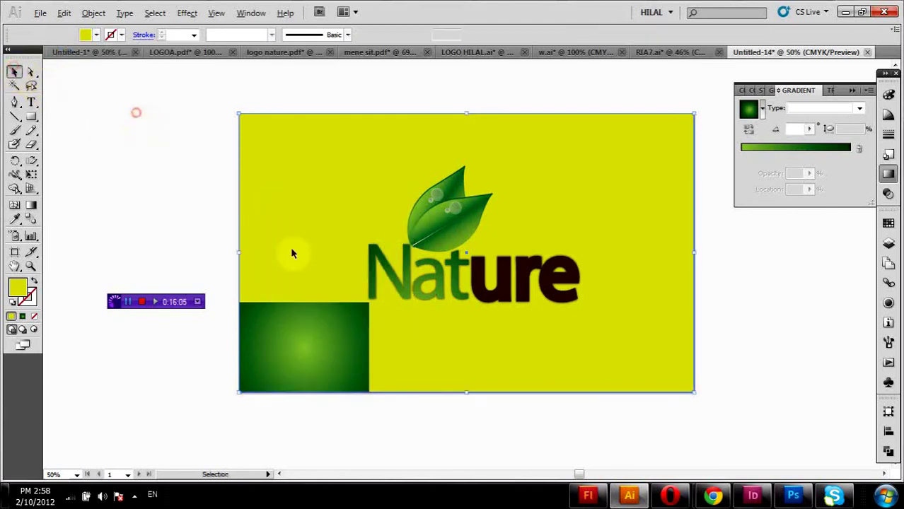
{"action": "left_click", "coordinate": [334, 327]}
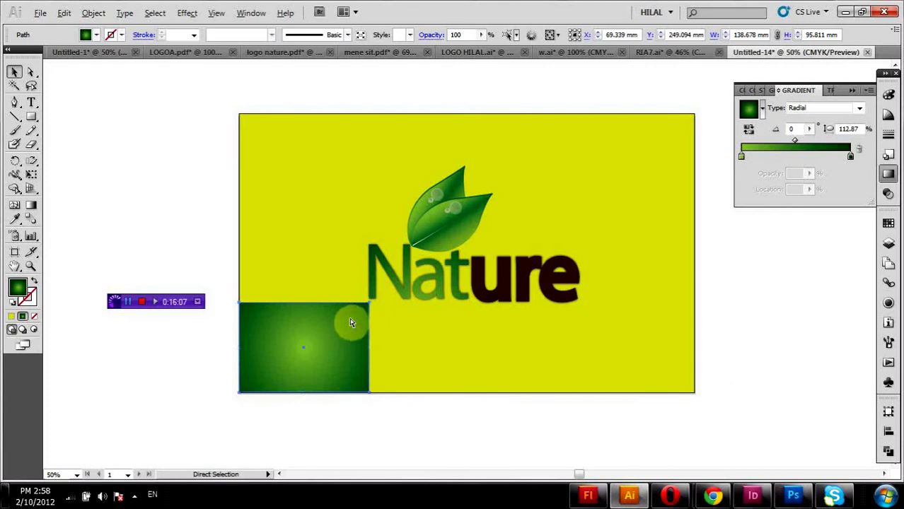
{"action": "key", "text": "Delete"}
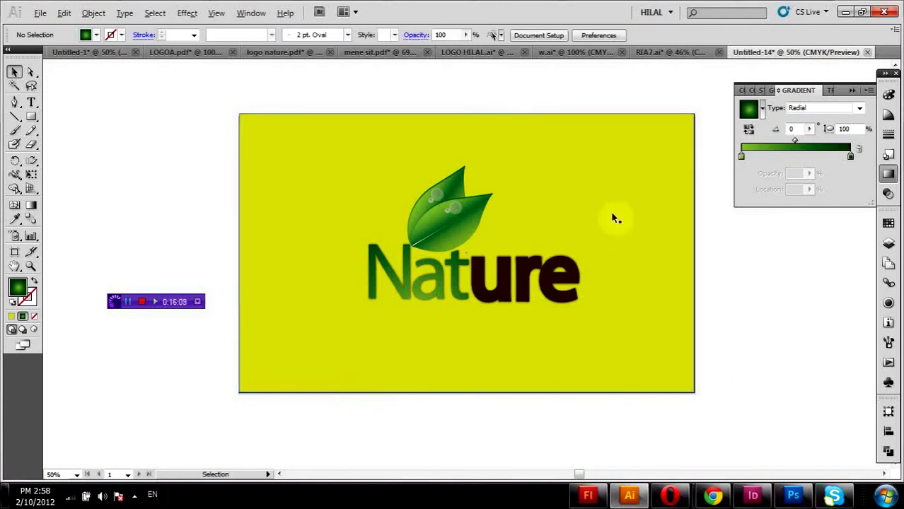
{"action": "left_click", "coordinate": [610, 219]}
{"action": "left_click", "coordinate": [708, 255]}
{"action": "left_click", "coordinate": [738, 249]}
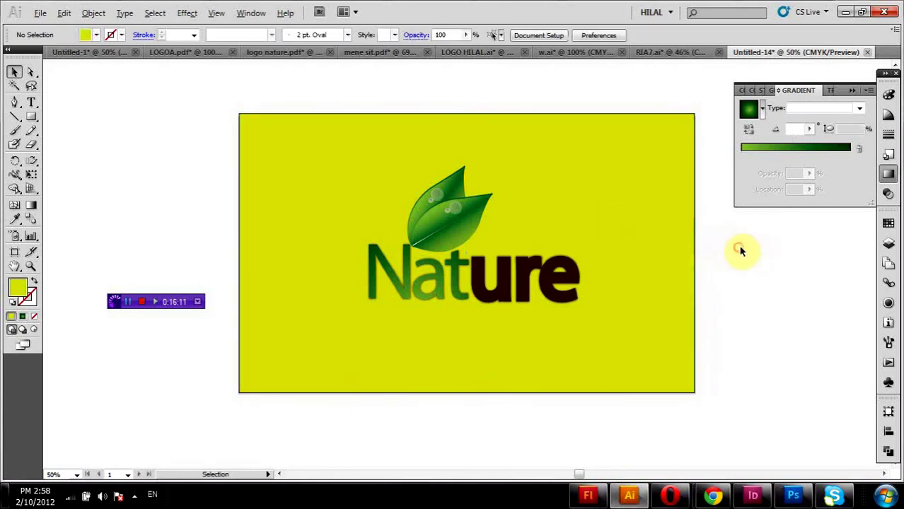
{"action": "left_click", "coordinate": [668, 253]}
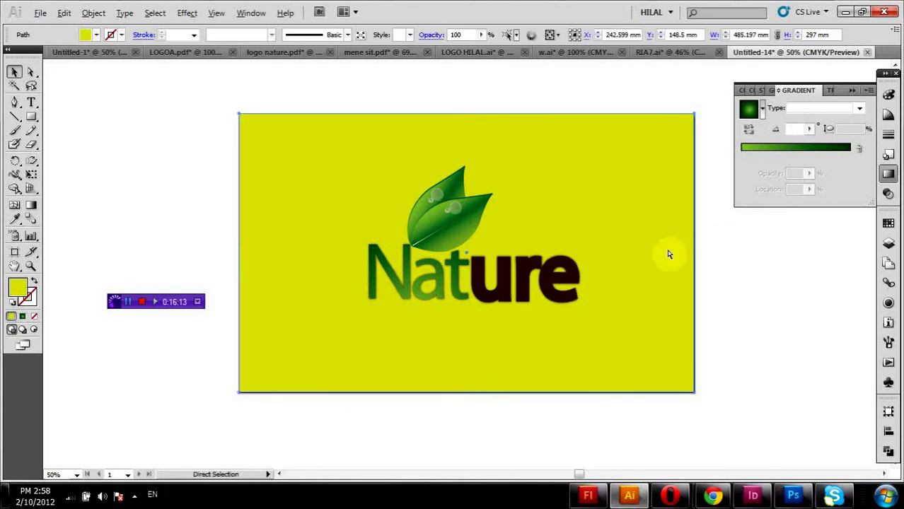
{"action": "key", "text": "ctrl+shift+a"}
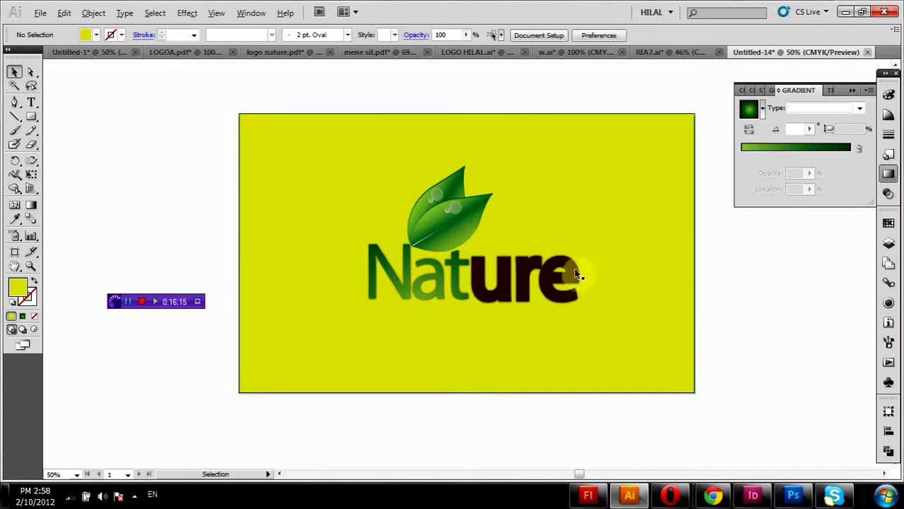
{"action": "left_click_drag", "start_coordinate": [605, 266], "coordinate": [361, 298]}
- Ungroup the logo and reflect a copy of the Nature text across the horizontal axis
{"action": "right_click", "coordinate": [422, 291]}
{"action": "left_click", "coordinate": [460, 364]}
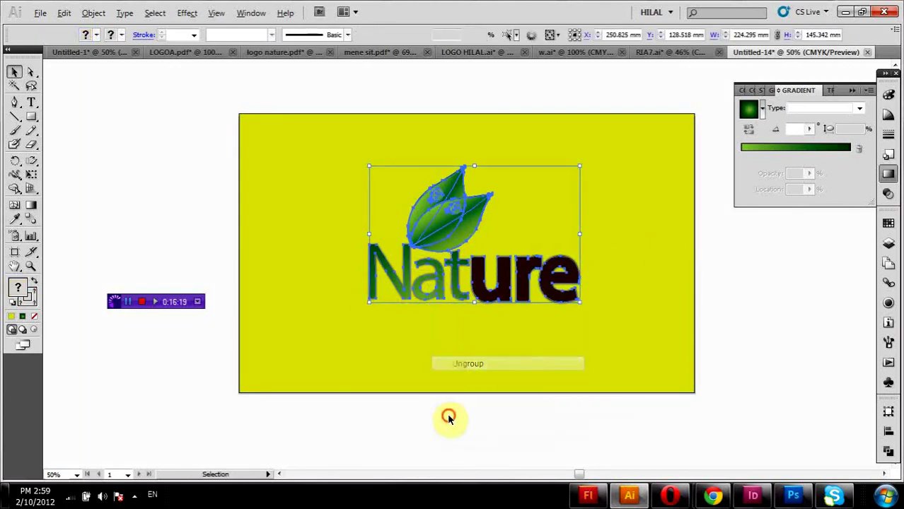
{"action": "mouse_move", "coordinate": [611, 278]}
{"action": "left_mouse_down"}
{"action": "mouse_move", "coordinate": [413, 303]}
{"action": "mouse_move", "coordinate": [411, 338]}
{"action": "left_mouse_up"}
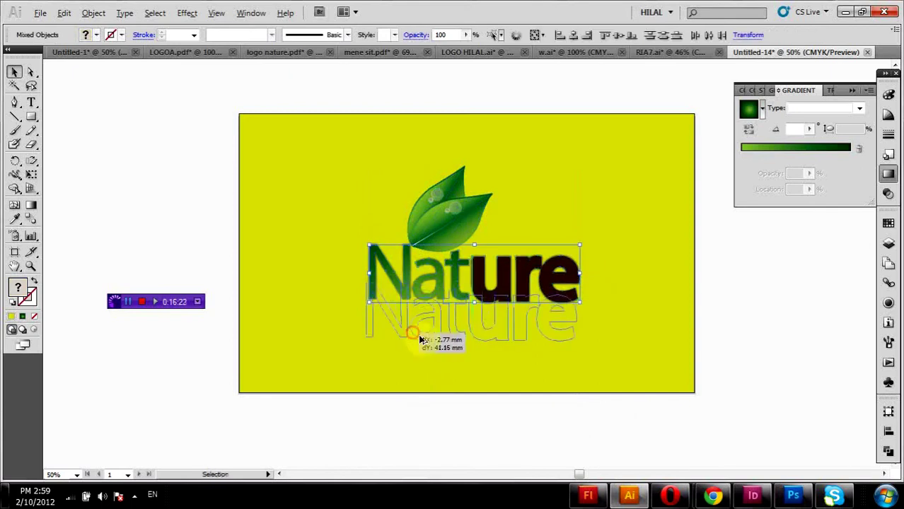
{"action": "right_click", "coordinate": [541, 305]}
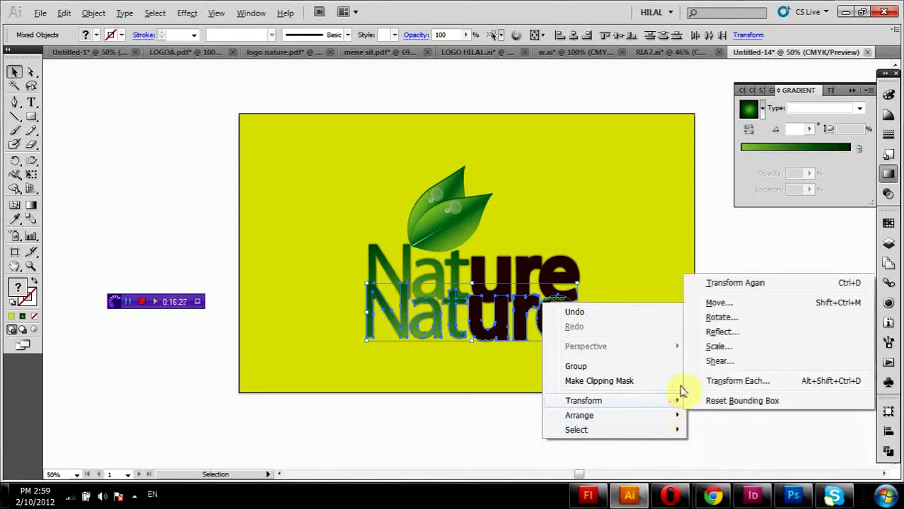
{"action": "mouse_move", "coordinate": [584, 400]}
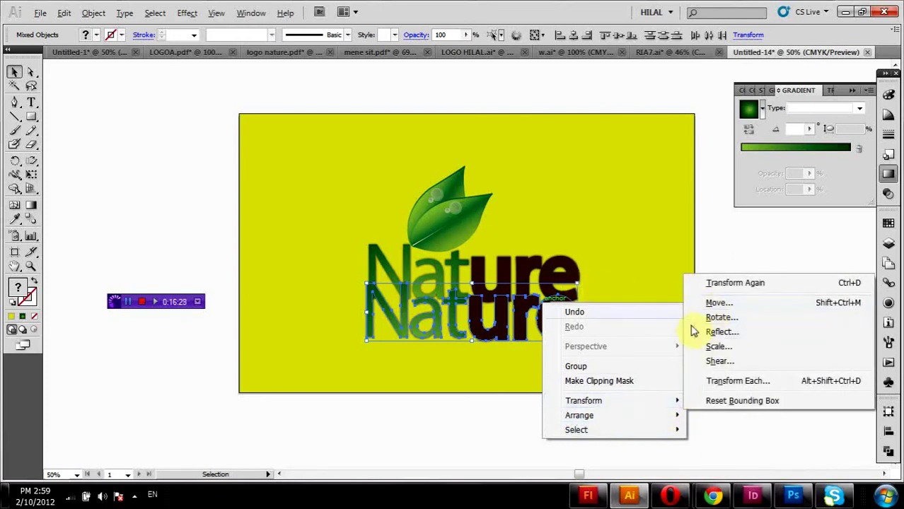
{"action": "left_click", "coordinate": [708, 331]}
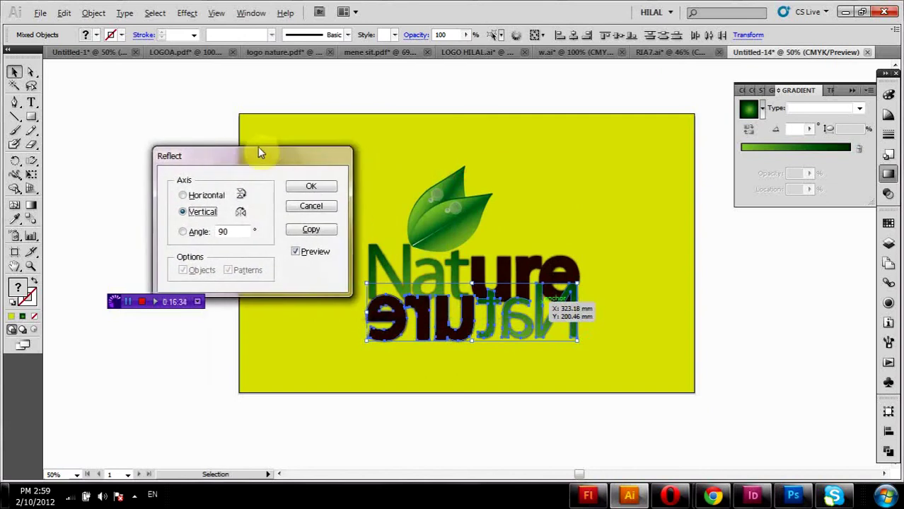
{"action": "left_click_drag", "start_coordinate": [465, 180], "coordinate": [260, 127]}
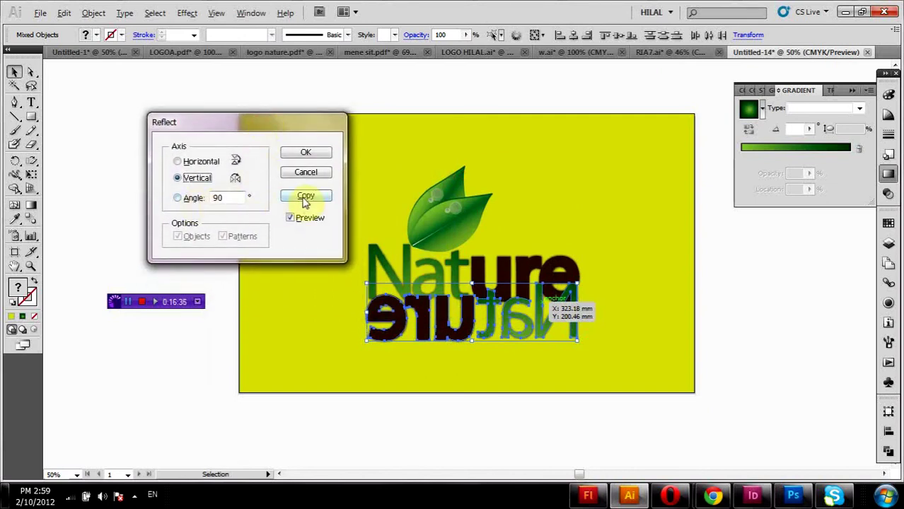
{"action": "left_click", "coordinate": [200, 162]}
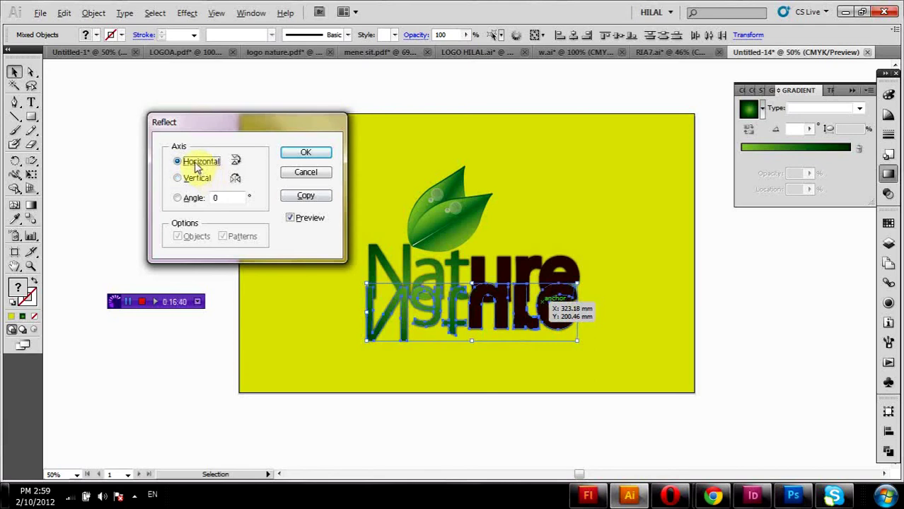
{"action": "left_click", "coordinate": [313, 156]}
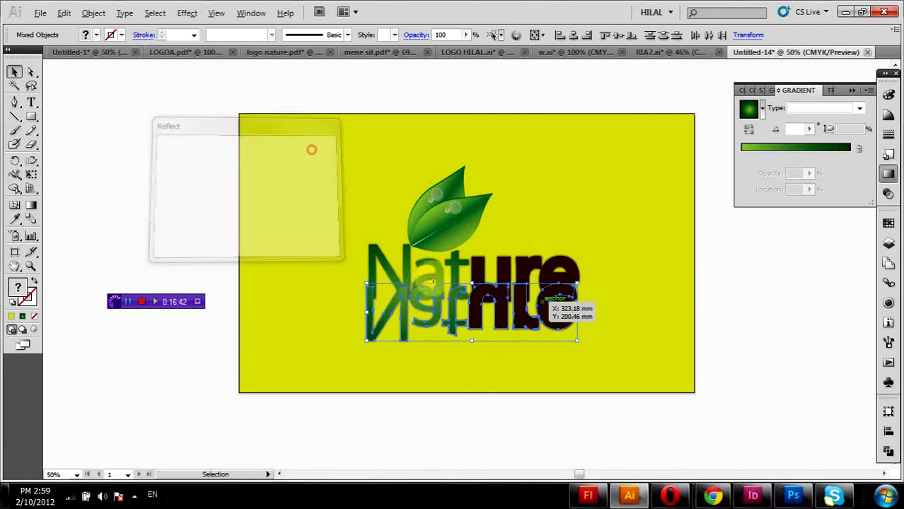
- Move the reflected copy below the original and nudge its 'ure' letters into alignment
{"action": "left_click_drag", "start_coordinate": [448, 305], "coordinate": [448, 331]}
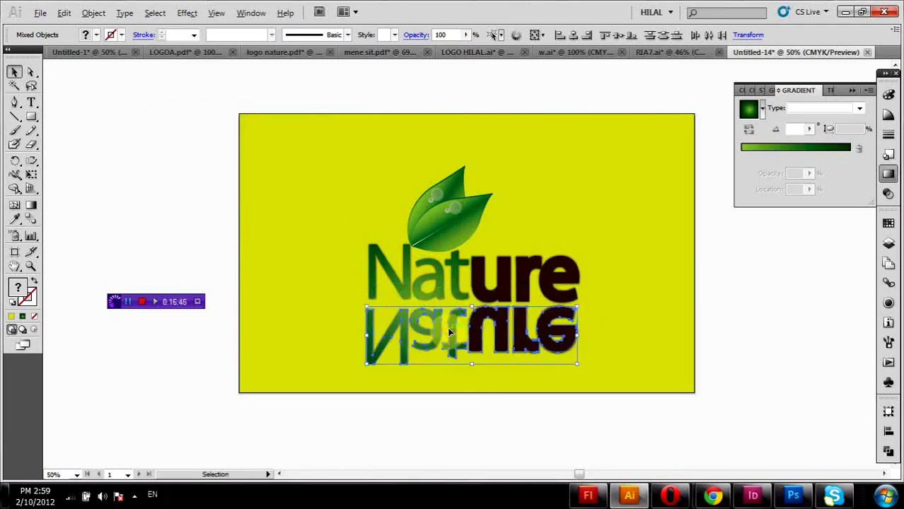
{"action": "key", "text": "Up"}
{"action": "key", "text": "Up"}
{"action": "key", "text": "Up"}
{"action": "key", "text": "Up"}
{"action": "key", "text": "Up"}
{"action": "key", "text": "Up"}
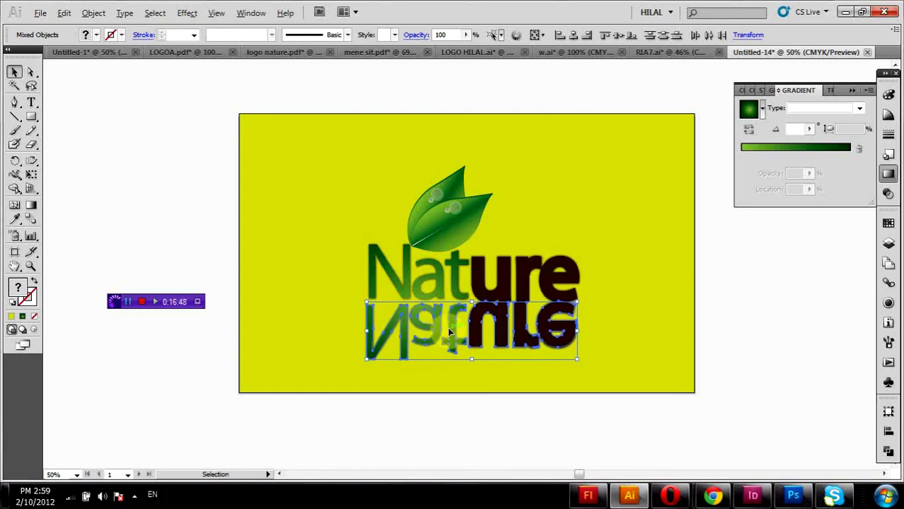
{"action": "key", "text": "Up"}
{"action": "key", "text": "Up"}
{"action": "key", "text": "Up"}
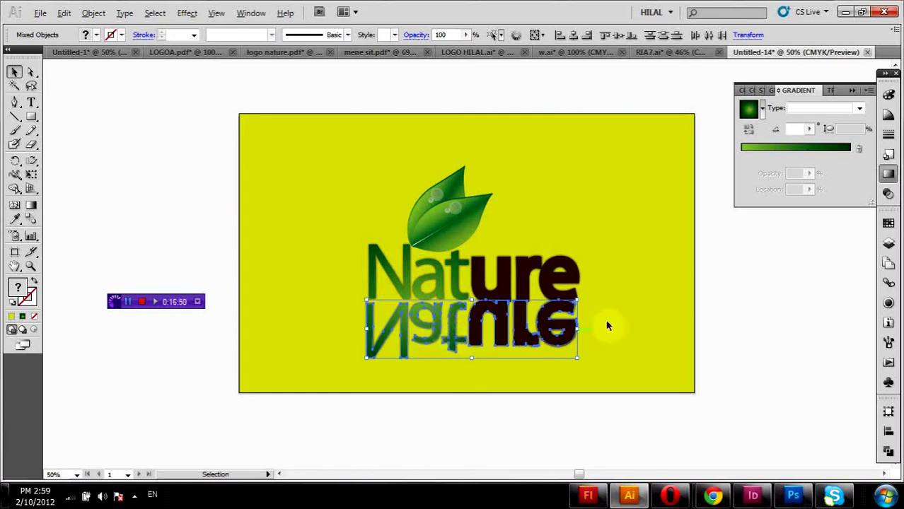
{"action": "left_click", "coordinate": [624, 313]}
{"action": "left_click_drag", "start_coordinate": [621, 322], "coordinate": [497, 341]}
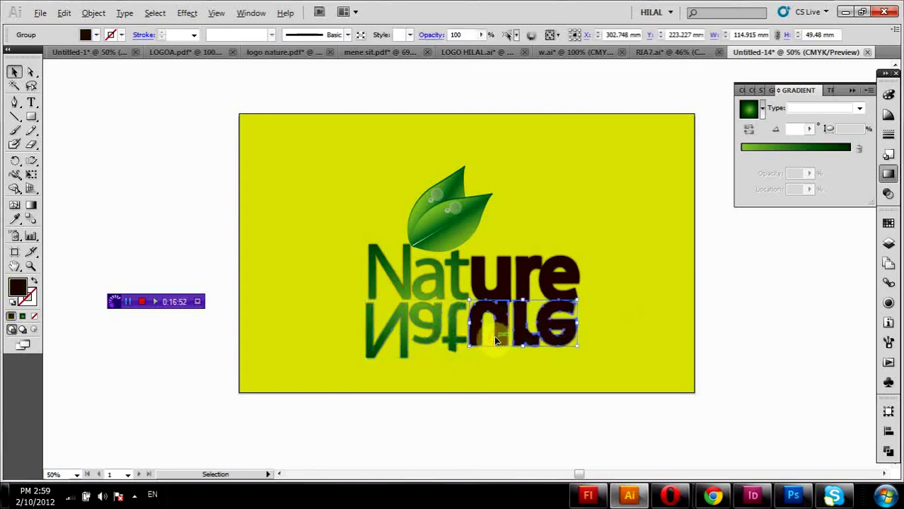
{"action": "key", "text": "Down"}
{"action": "key", "text": "Down"}
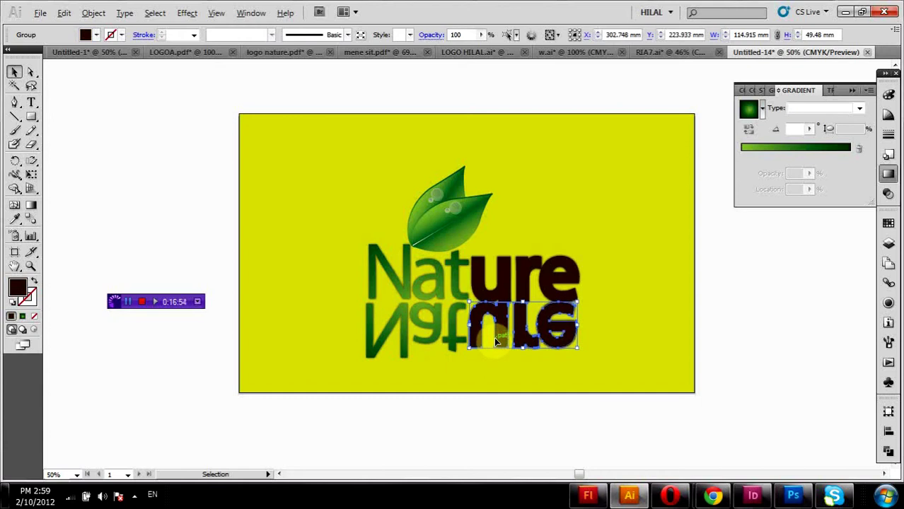
{"action": "key", "text": "Down"}
{"action": "key", "text": "Down"}
{"action": "key", "text": "Right"}
{"action": "key", "text": "Right"}
{"action": "key", "text": "Right"}
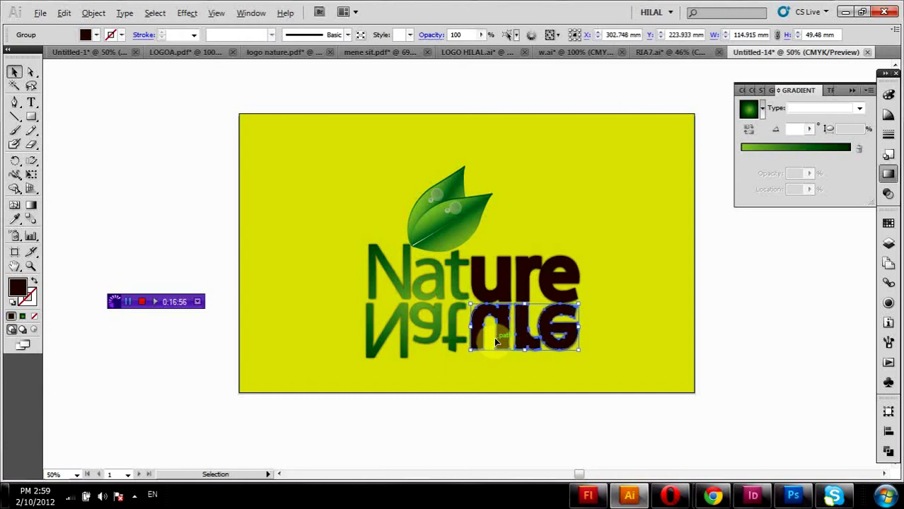
{"action": "key", "text": "Down"}
{"action": "key", "text": "Down"}
{"action": "key", "text": "Down"}
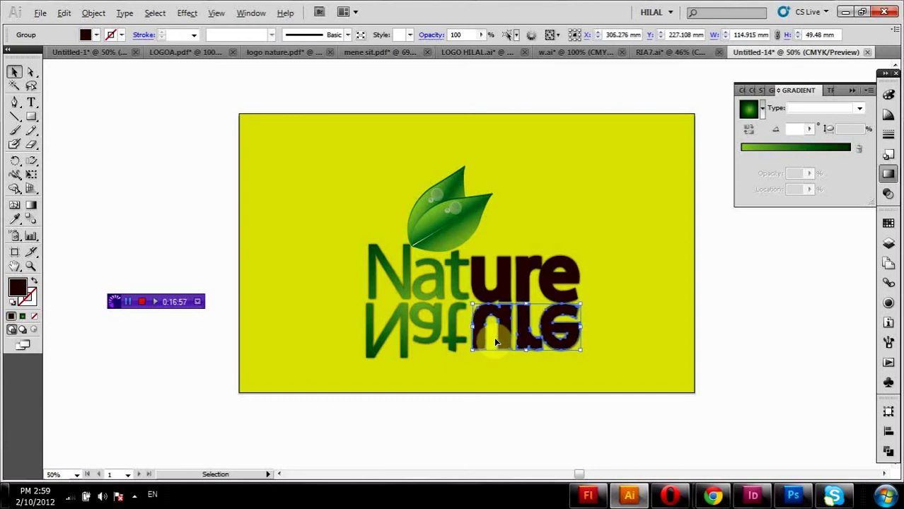
{"action": "key", "text": "Left"}
{"action": "key", "text": "Left"}
{"action": "key", "text": "Left"}
{"action": "key", "text": "Up"}
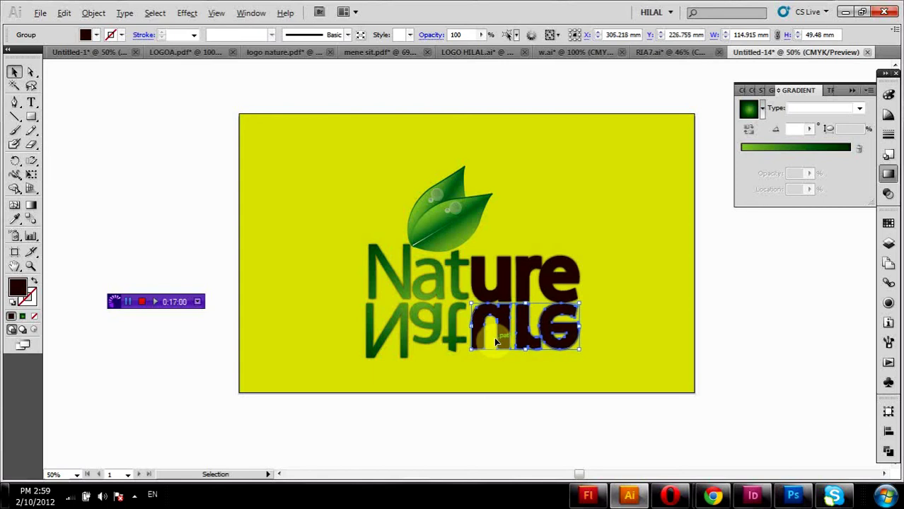
{"action": "key", "text": "Up"}
{"action": "key", "text": "Up"}
{"action": "key", "text": "Up"}
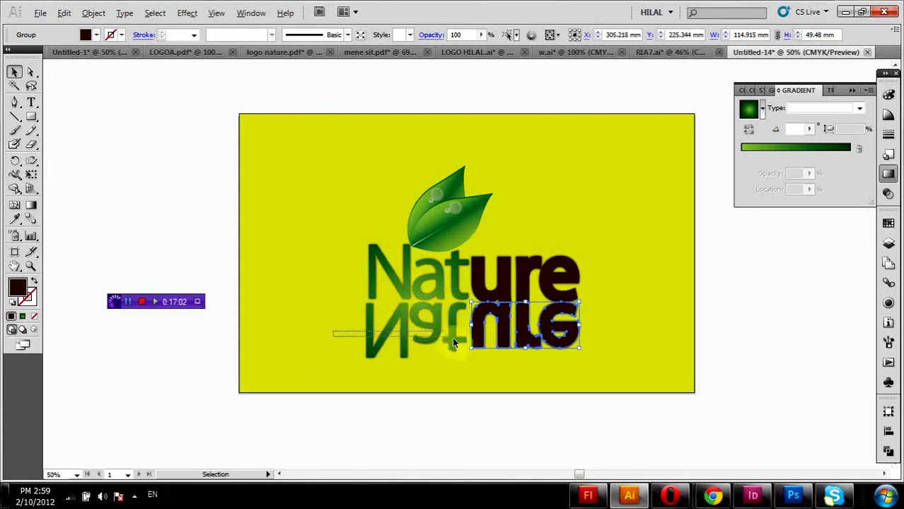
{"action": "left_click", "coordinate": [458, 338]}
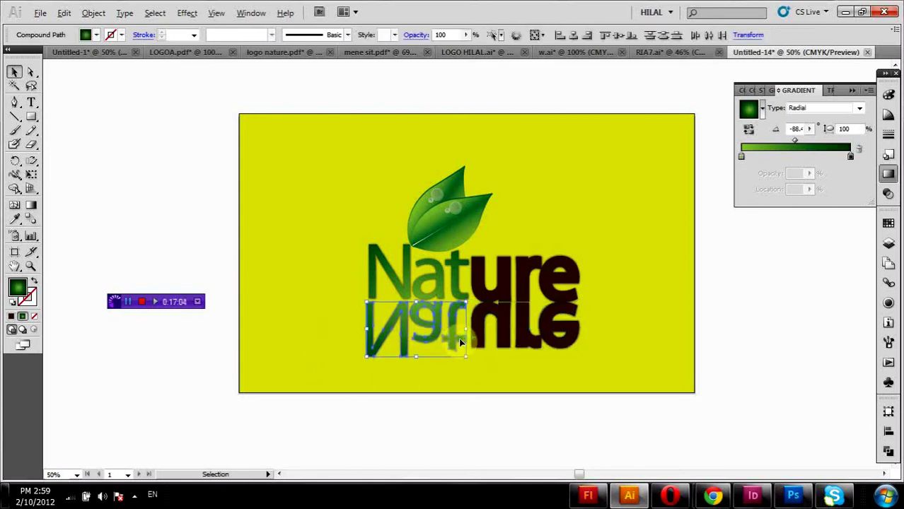
- Fade the reflected 'Nat' letters to 33% opacity and the 'ure' letters to 21%
{"action": "key", "text": "Right"}
{"action": "key", "text": "Right"}
{"action": "key", "text": "Right"}
{"action": "key", "text": "Right"}
{"action": "key", "text": "Right"}
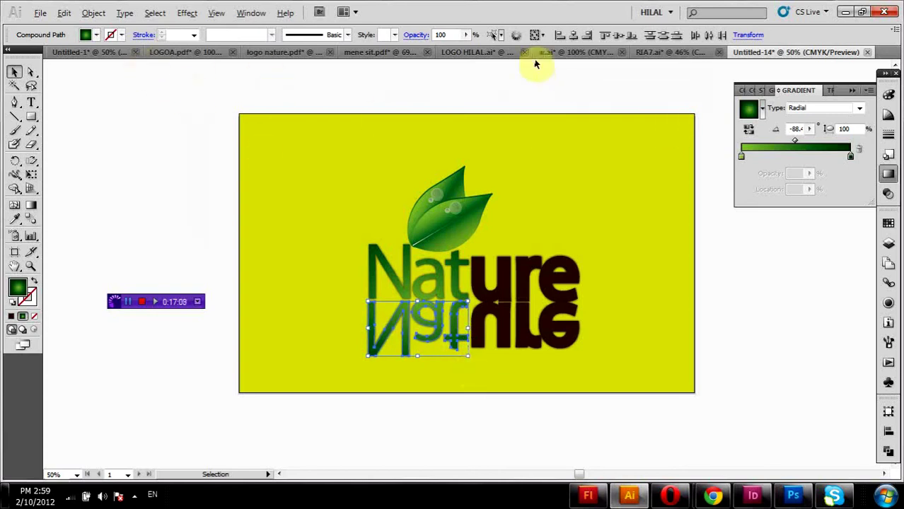
{"action": "left_click", "coordinate": [466, 35]}
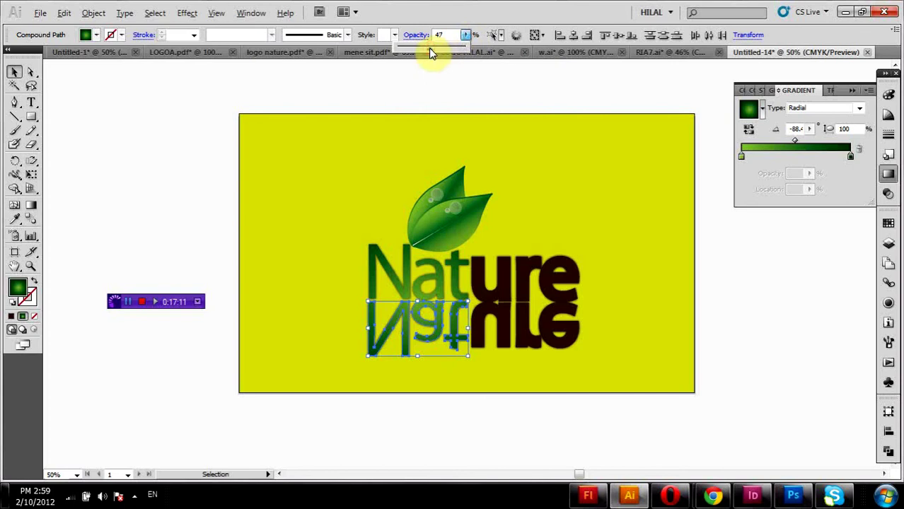
{"action": "left_click_drag", "start_coordinate": [420, 48], "coordinate": [412, 48]}
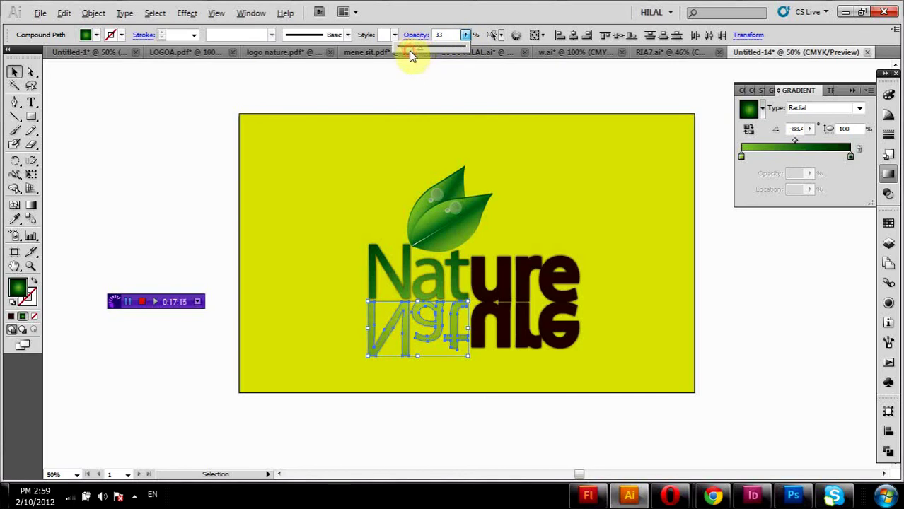
{"action": "left_click", "coordinate": [432, 81]}
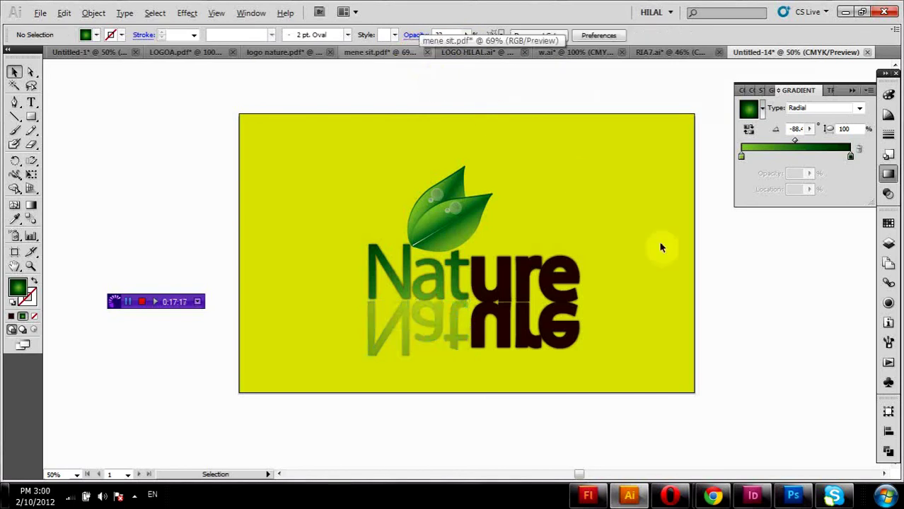
{"action": "left_click", "coordinate": [497, 340]}
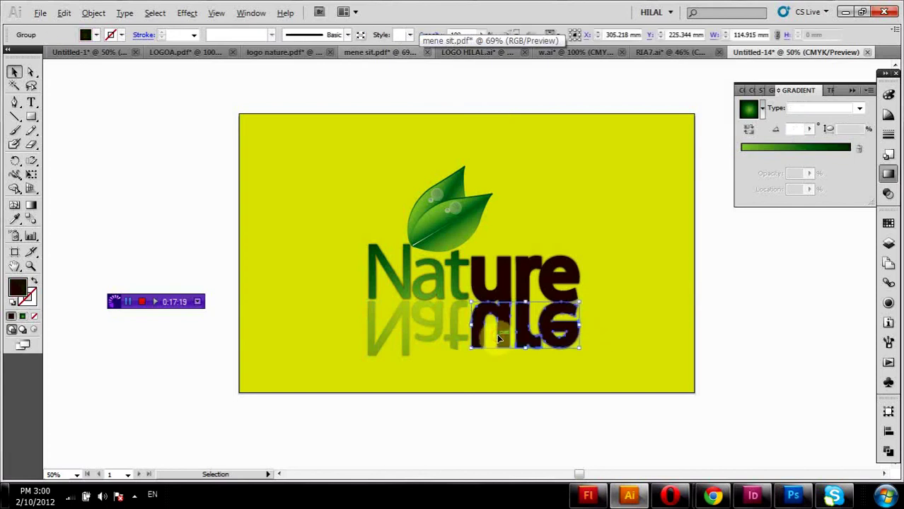
{"action": "left_click", "coordinate": [480, 37]}
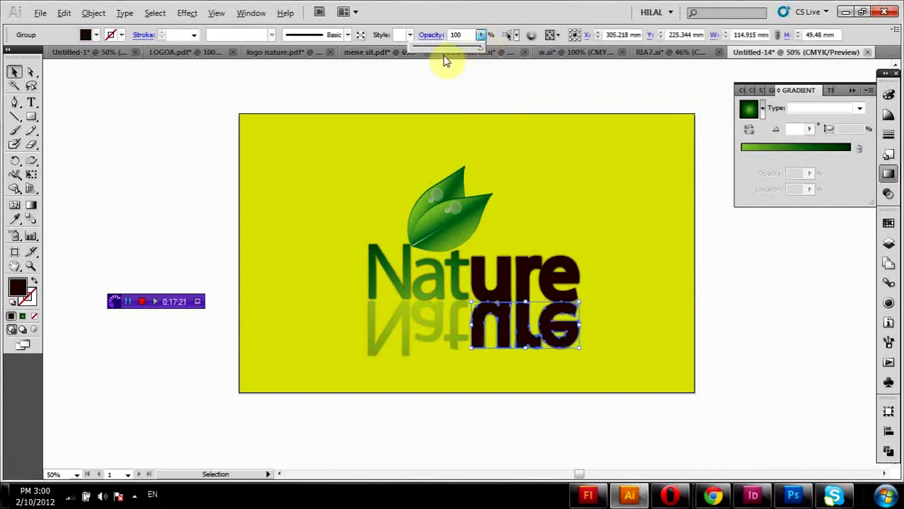
{"action": "left_click_drag", "start_coordinate": [430, 51], "coordinate": [426, 51]}
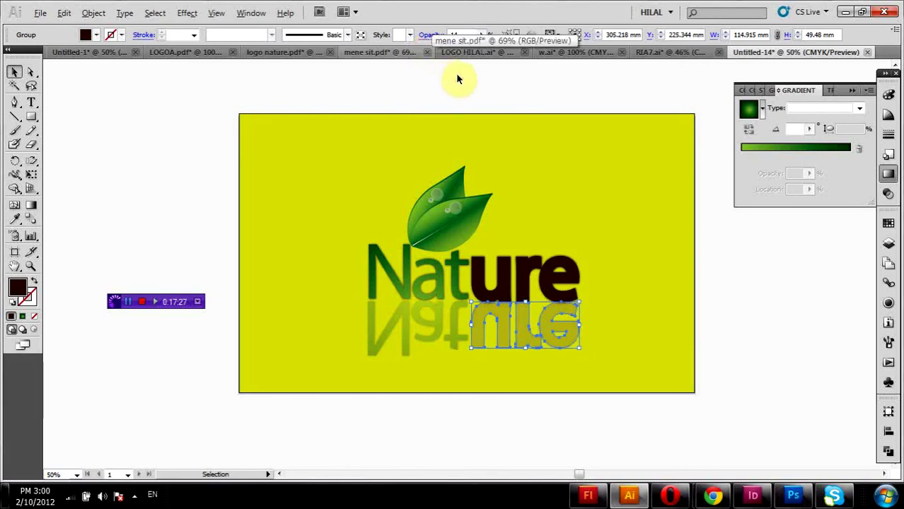
{"action": "left_click", "coordinate": [506, 157]}
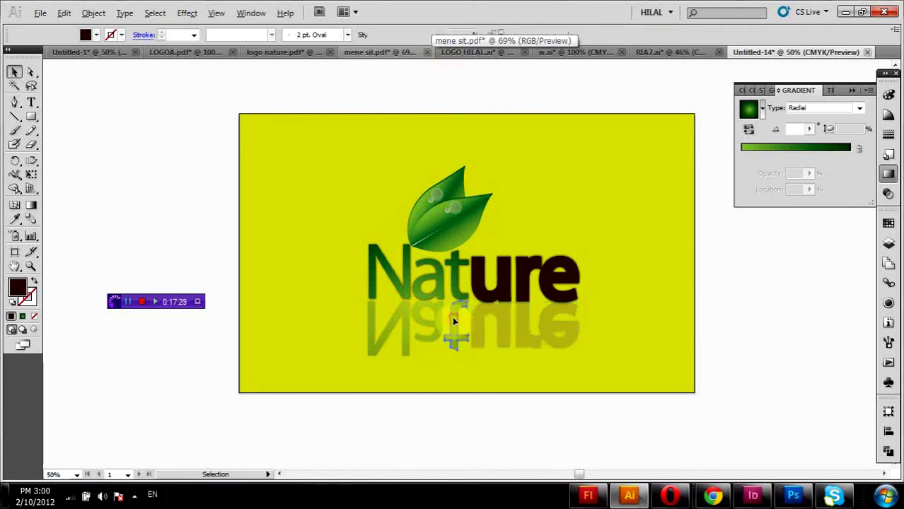
- Expand the reflected 'Na' letters' appearance into a group and shift the reflected N slightly left
{"action": "left_click", "coordinate": [452, 318]}
{"action": "right_click", "coordinate": [407, 320]}
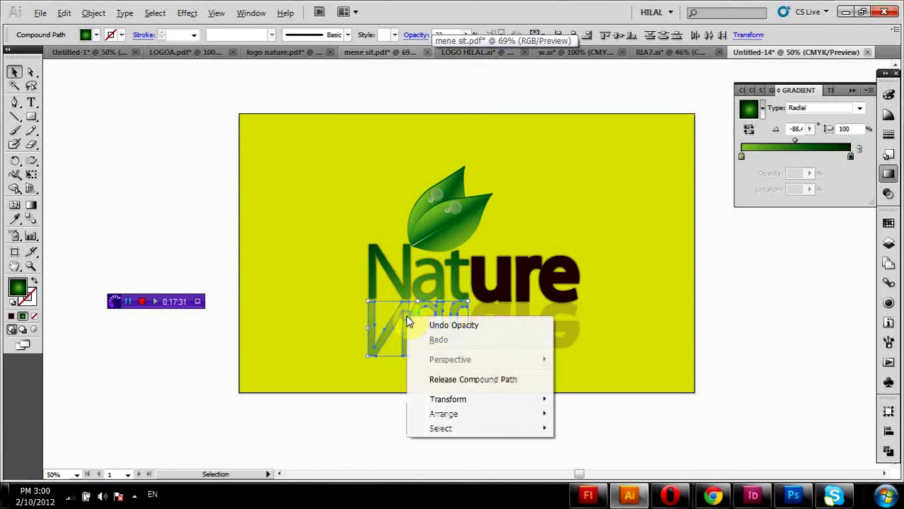
{"action": "left_click", "coordinate": [94, 13]}
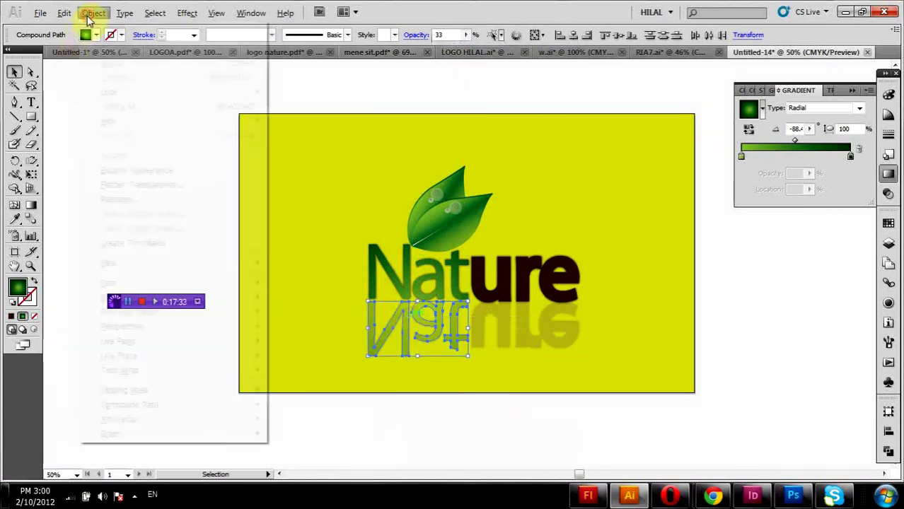
{"action": "left_click", "coordinate": [134, 168]}
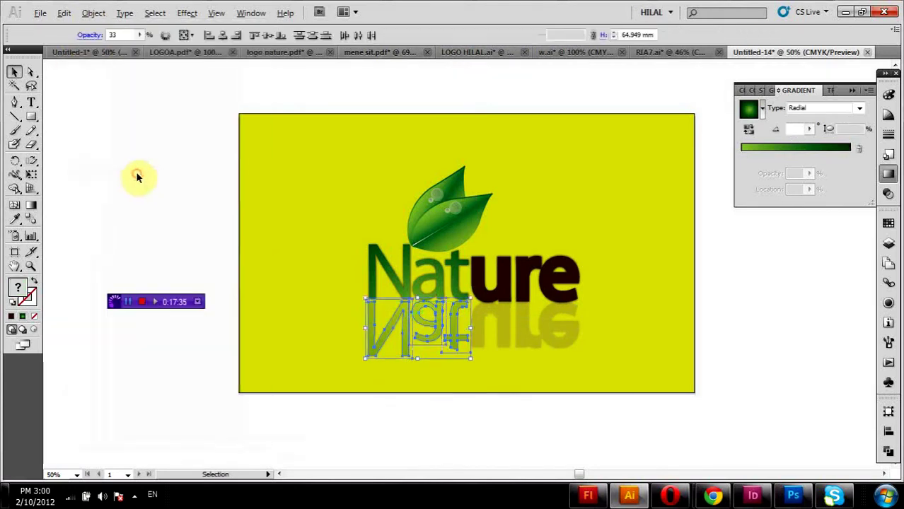
{"action": "left_click", "coordinate": [138, 178]}
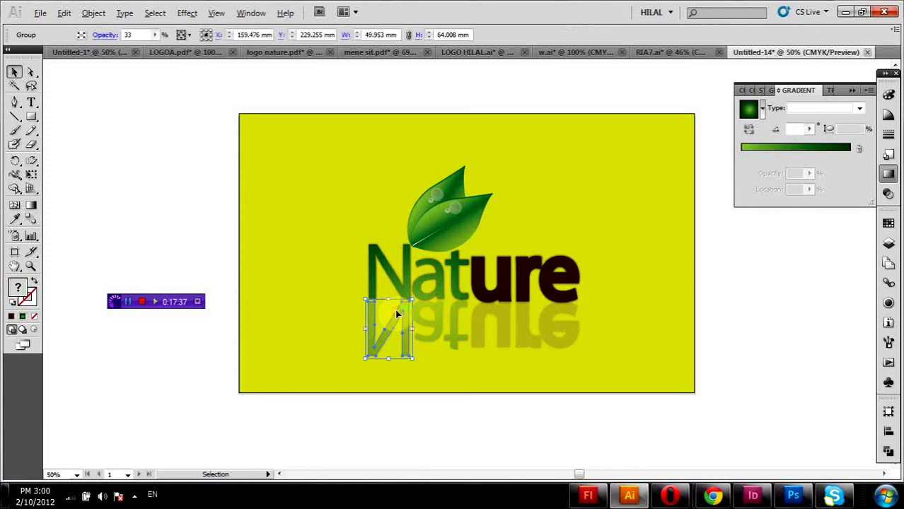
{"action": "mouse_move", "coordinate": [393, 313]}
{"action": "left_mouse_down"}
{"action": "mouse_move", "coordinate": [324, 320]}
{"action": "mouse_move", "coordinate": [374, 331]}
{"action": "left_mouse_up"}
{"action": "left_click", "coordinate": [414, 410]}
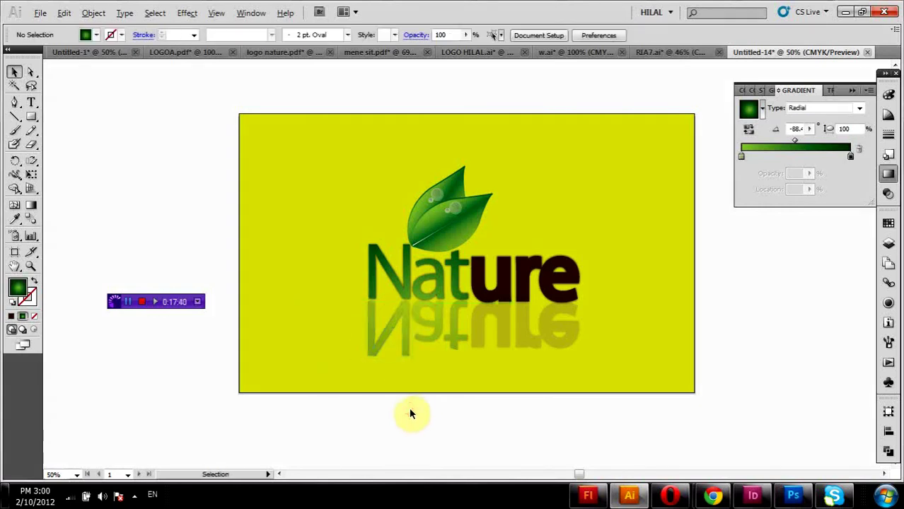
{"action": "left_click", "coordinate": [31, 116]}
{"action": "left_click", "coordinate": [80, 118]}
- Draw a rectangle over the reflection with a linear gradient from yellow to transparent yellow
{"action": "mouse_move", "coordinate": [360, 375]}
{"action": "left_mouse_down"}
{"action": "mouse_move", "coordinate": [596, 320]}
{"action": "mouse_move", "coordinate": [597, 302]}
{"action": "left_mouse_up"}
{"action": "left_click", "coordinate": [14, 219]}
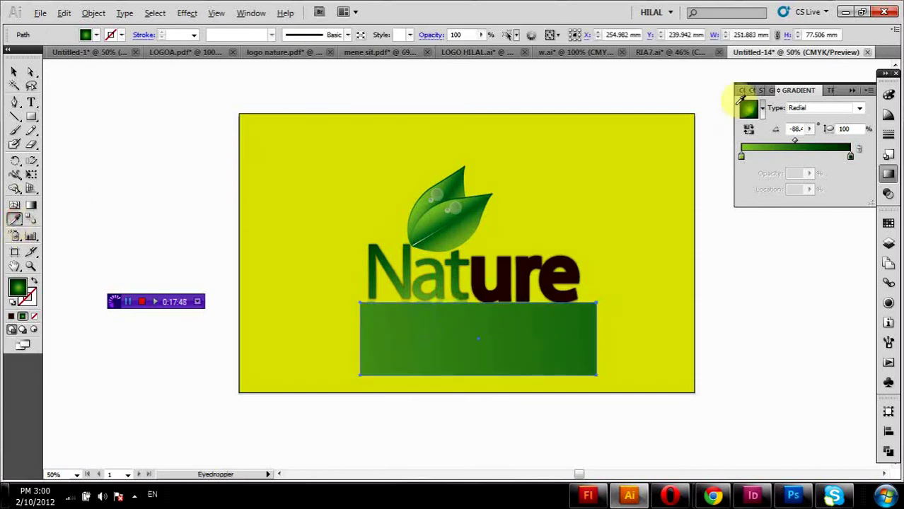
{"action": "left_click", "coordinate": [762, 109]}
{"action": "left_click", "coordinate": [760, 130]}
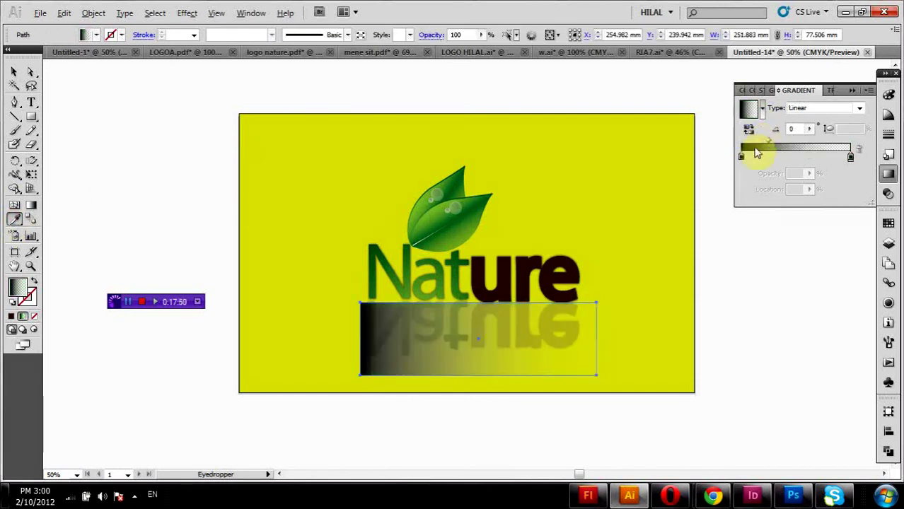
{"action": "left_click", "coordinate": [741, 154]}
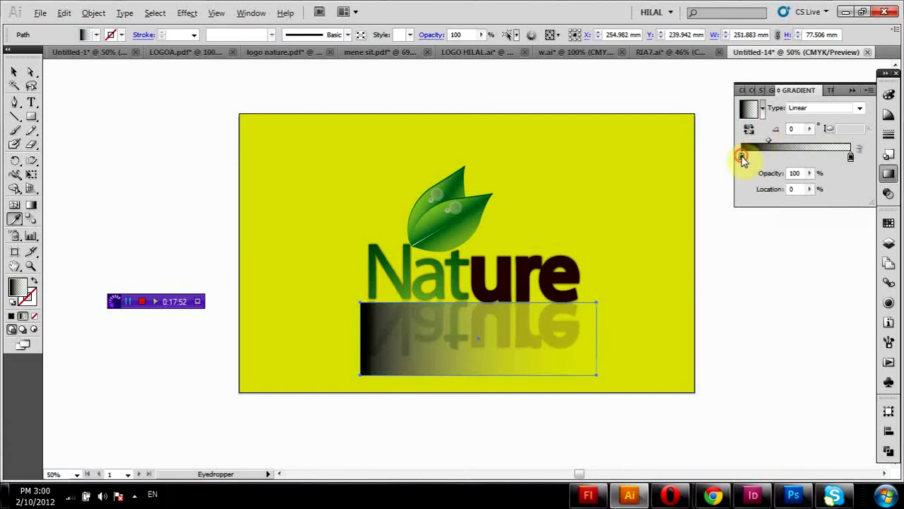
{"action": "double_click", "coordinate": [741, 155]}
{"action": "left_click", "coordinate": [734, 205]}
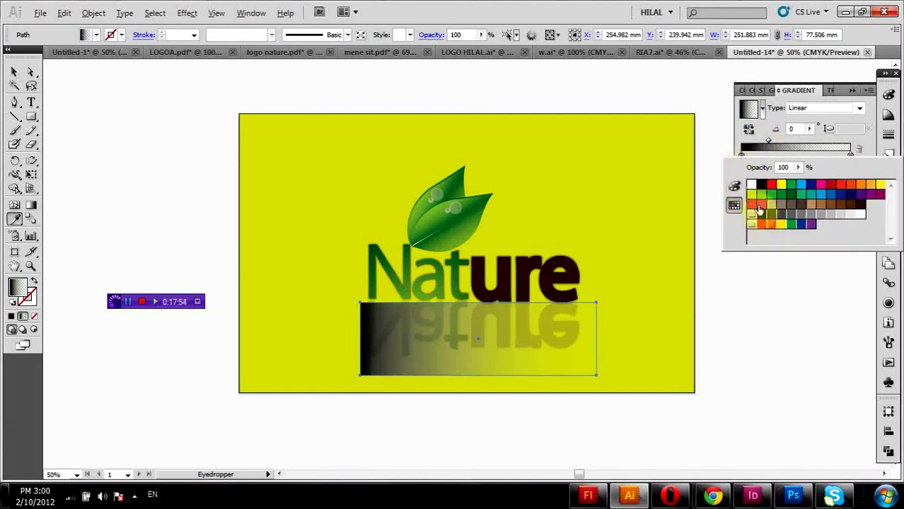
{"action": "left_click", "coordinate": [758, 209]}
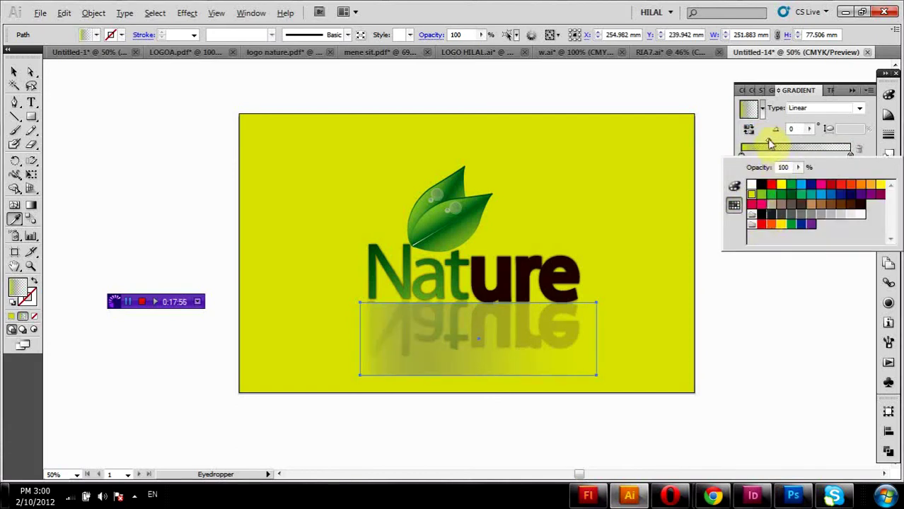
{"action": "left_click", "coordinate": [771, 144]}
{"action": "double_click", "coordinate": [851, 155]}
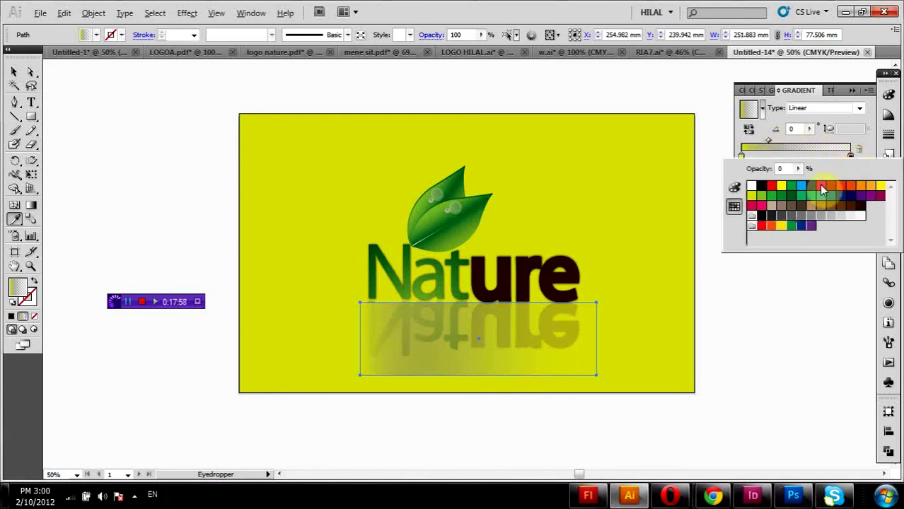
{"action": "left_click", "coordinate": [757, 197]}
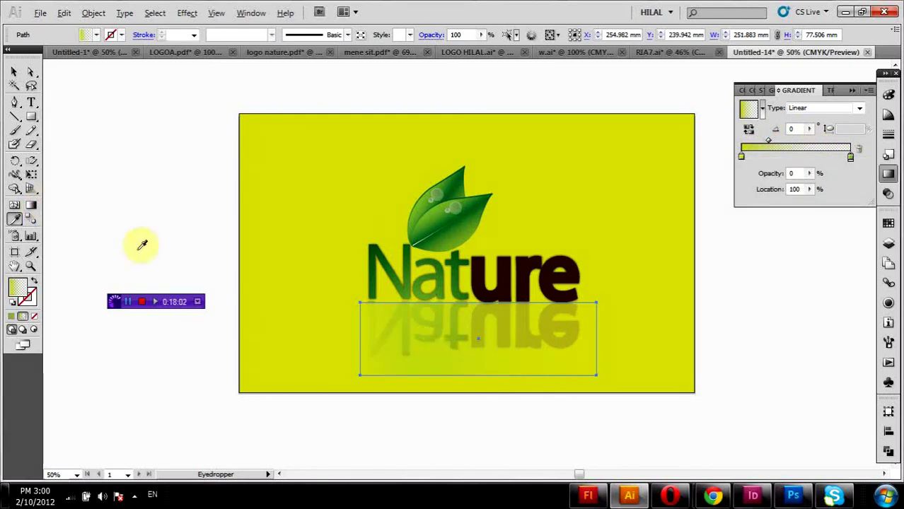
- Make the gradient run nearly vertically and push its midpoint toward the transparent end
{"action": "left_click", "coordinate": [30, 206]}
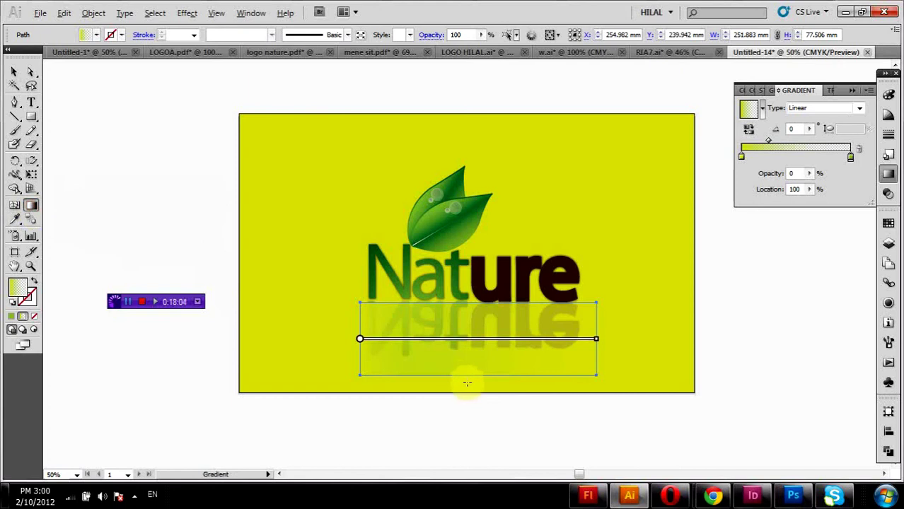
{"action": "left_click_drag", "start_coordinate": [468, 383], "coordinate": [475, 309]}
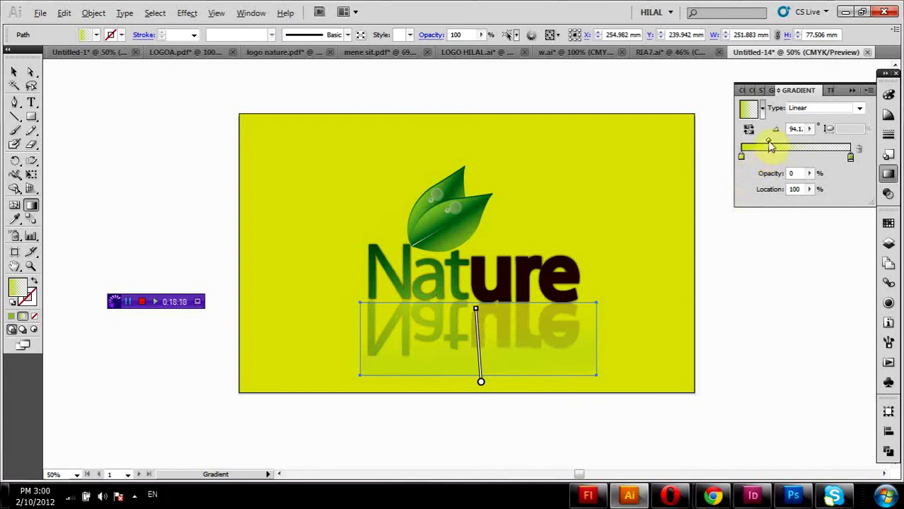
{"action": "left_click_drag", "start_coordinate": [769, 143], "coordinate": [819, 151]}
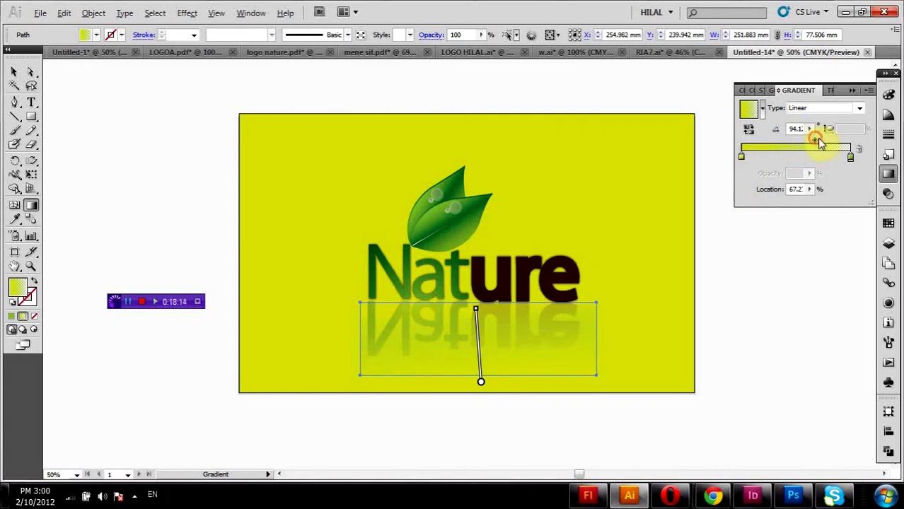
{"action": "left_click_drag", "start_coordinate": [848, 146], "coordinate": [848, 147]}
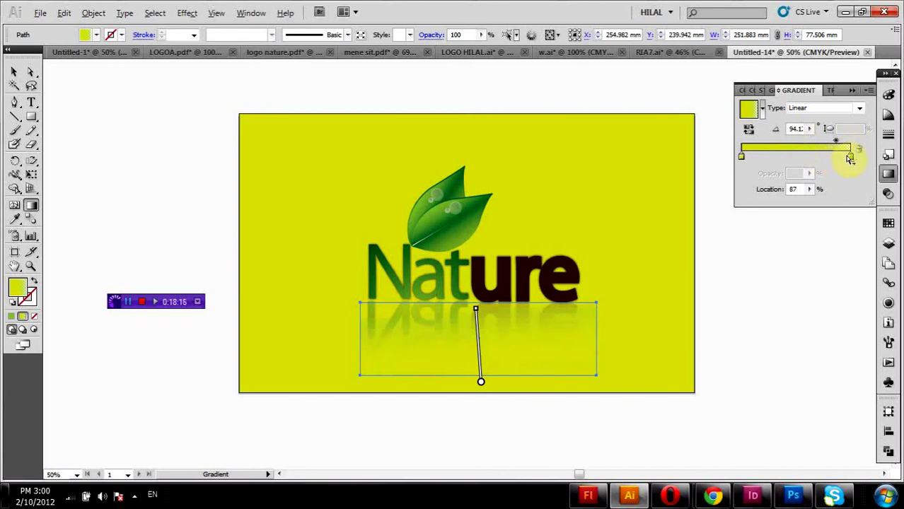
{"action": "left_click", "coordinate": [850, 157]}
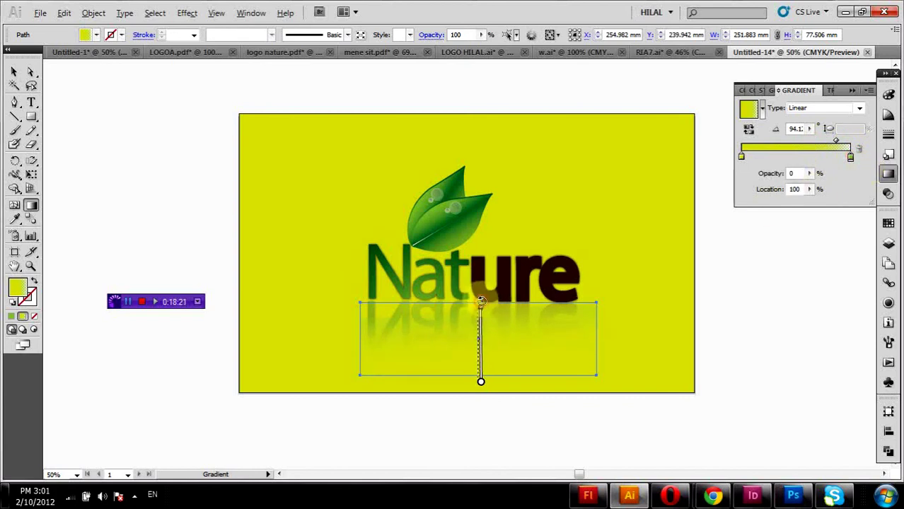
{"action": "left_click_drag", "start_coordinate": [480, 302], "coordinate": [483, 314]}
{"action": "double_click", "coordinate": [473, 309]}
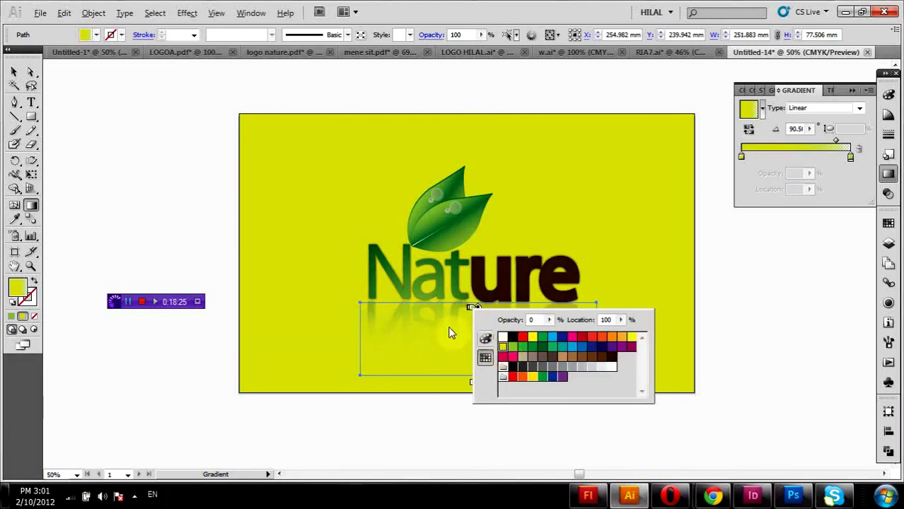
{"action": "left_click", "coordinate": [15, 72]}
{"action": "left_click", "coordinate": [155, 145]}
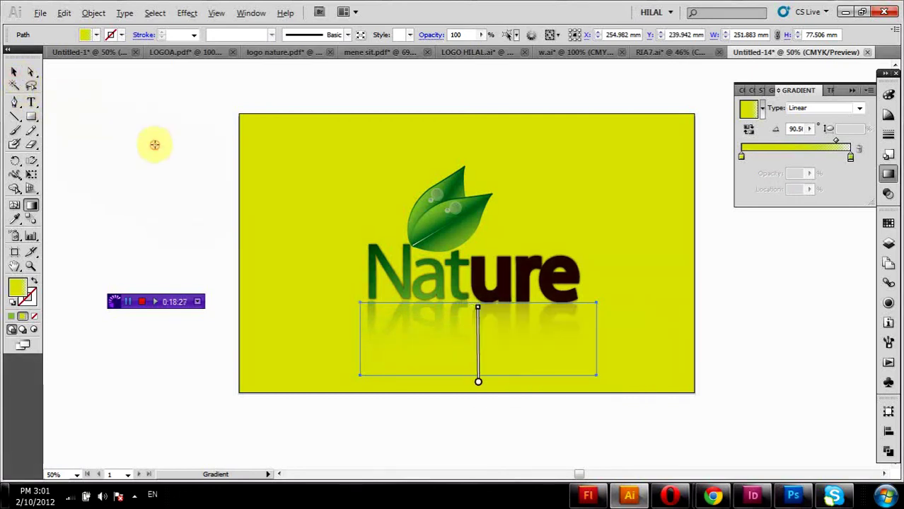
{"action": "left_click", "coordinate": [14, 73]}
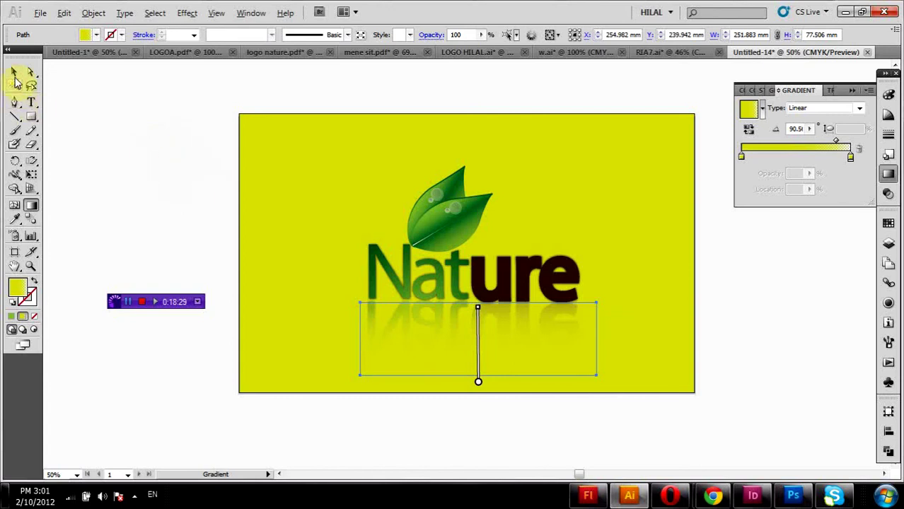
{"action": "left_click", "coordinate": [121, 131]}
{"action": "left_click", "coordinate": [31, 117]}
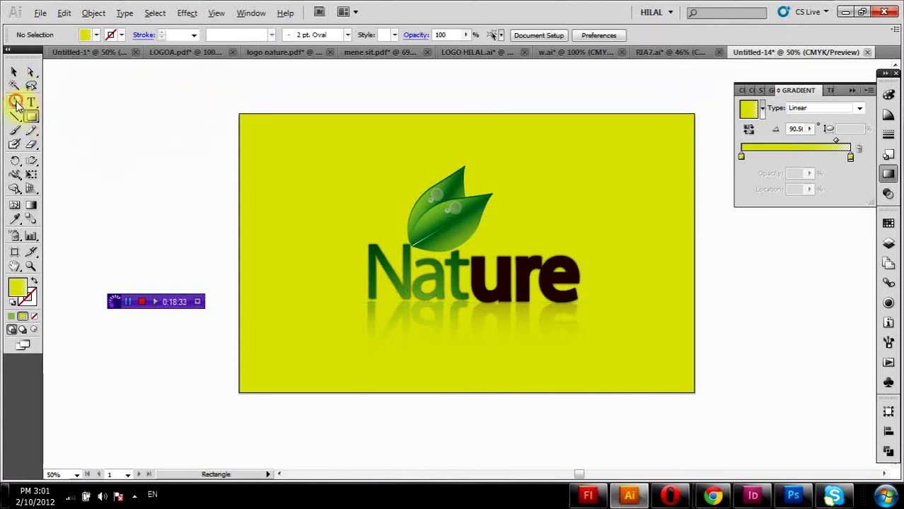
- Draw a dark brown rectangle straddling the card's top edge
{"action": "left_click_drag", "start_coordinate": [32, 117], "coordinate": [83, 135]}
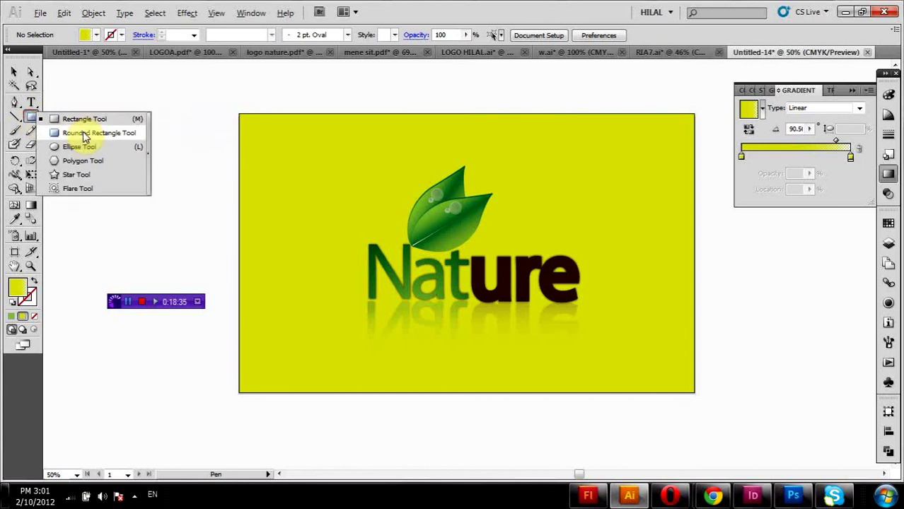
{"action": "left_click_drag", "start_coordinate": [311, 90], "coordinate": [503, 157]}
{"action": "left_click", "coordinate": [96, 35]}
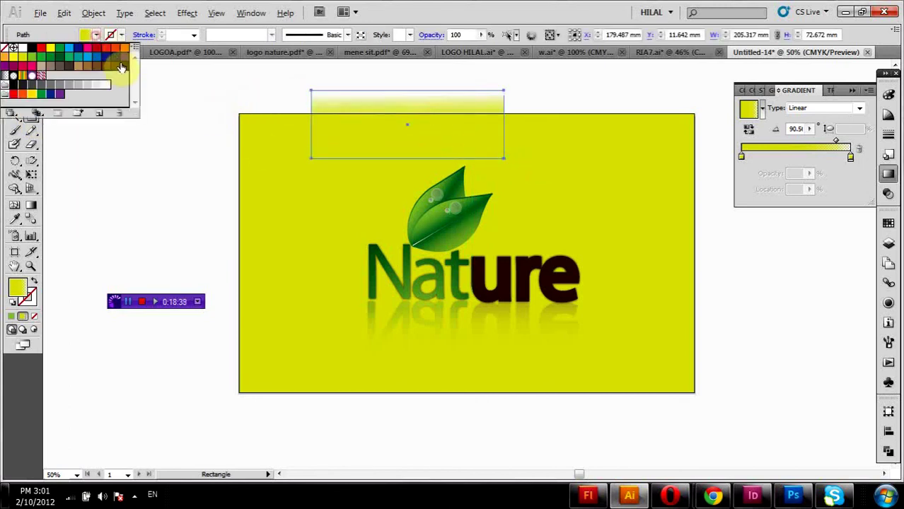
{"action": "left_click", "coordinate": [122, 67]}
{"action": "right_click", "coordinate": [478, 113]}
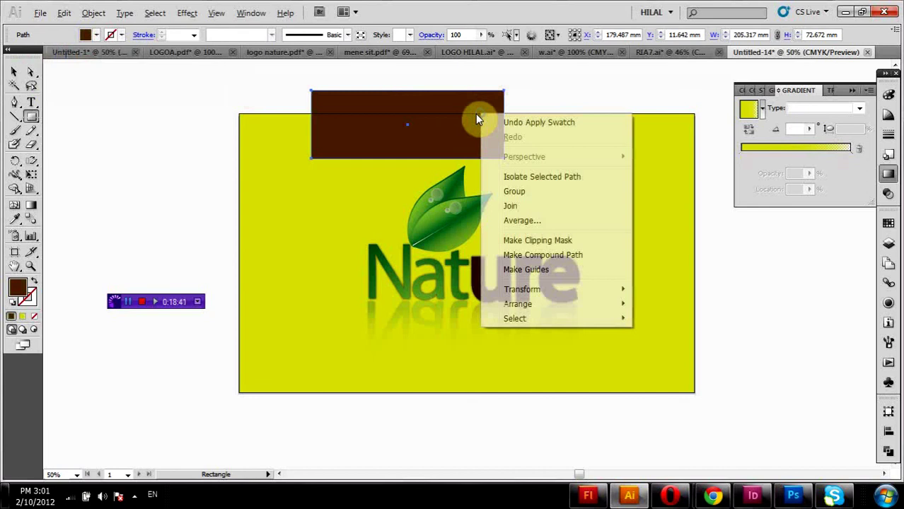
{"action": "left_click", "coordinate": [14, 74]}
- Undo a trial rotation and stretch the brown rectangle level across the card's full top edge
{"action": "left_click", "coordinate": [31, 162]}
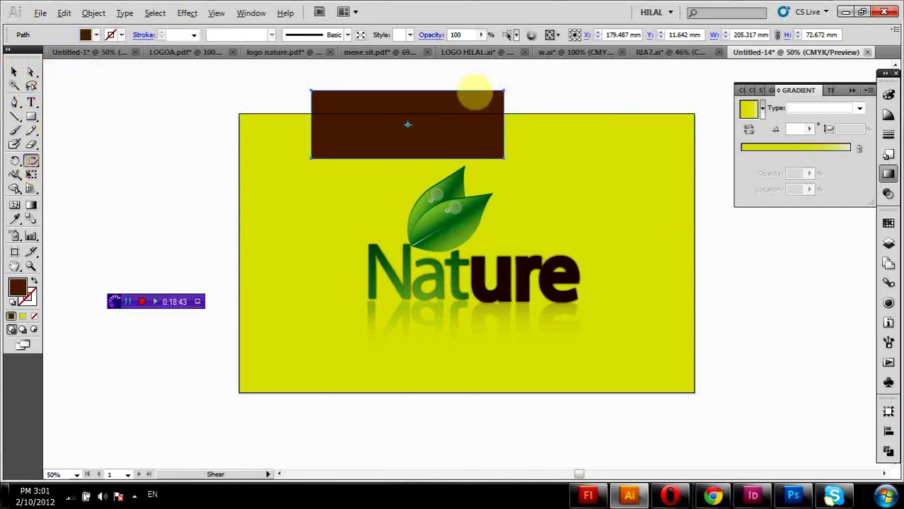
{"action": "left_click", "coordinate": [31, 174]}
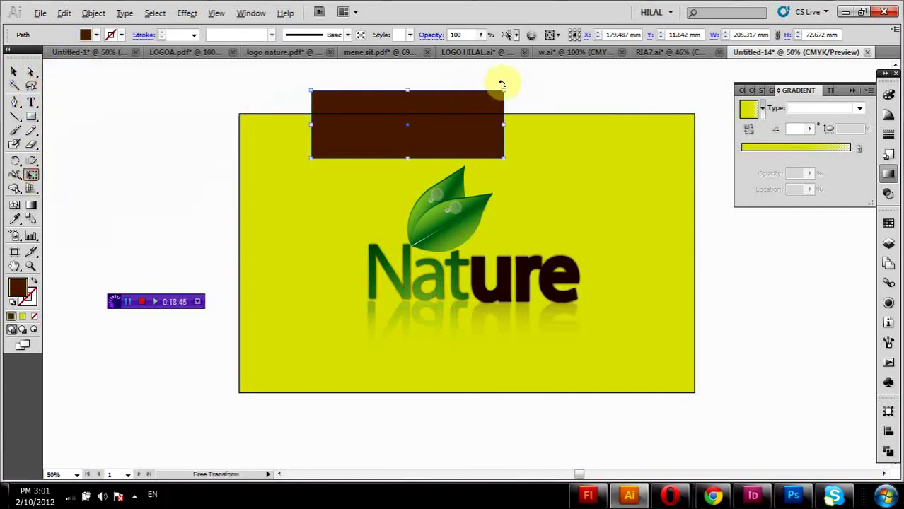
{"action": "left_click_drag", "start_coordinate": [510, 85], "coordinate": [529, 99]}
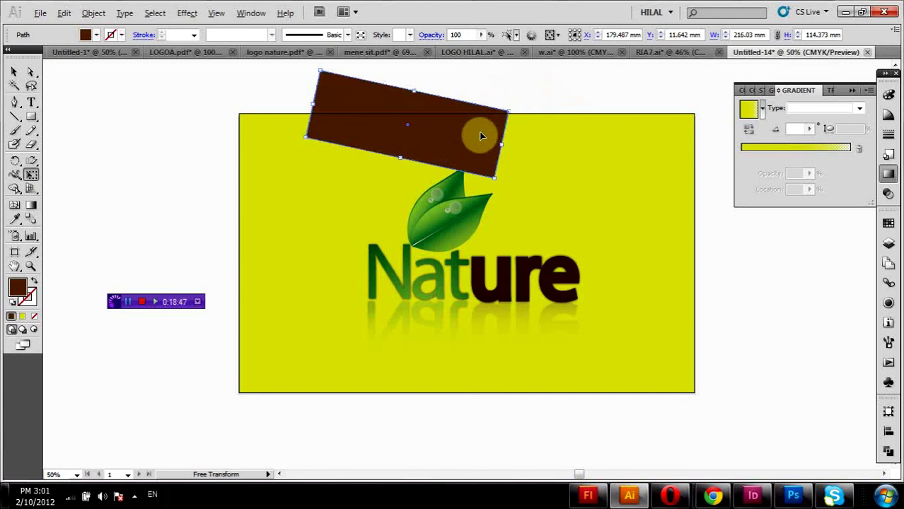
{"action": "left_click_drag", "start_coordinate": [504, 143], "coordinate": [695, 154]}
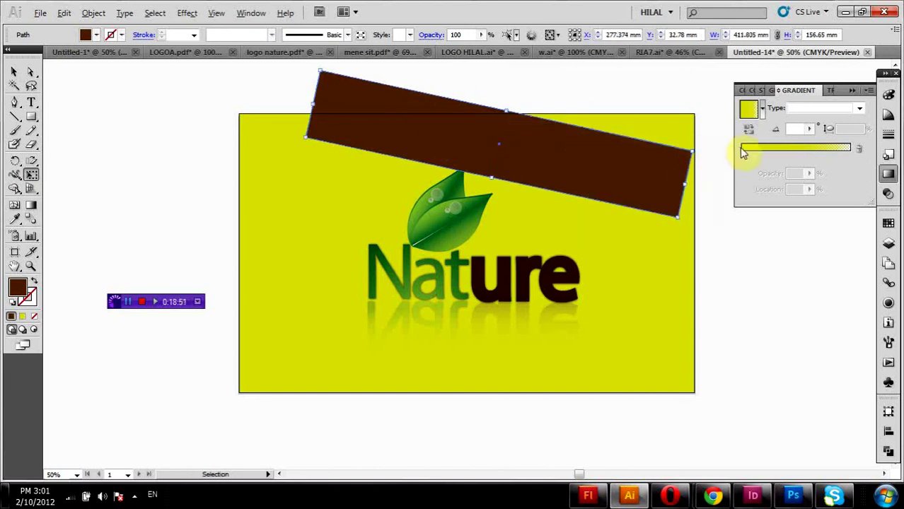
{"action": "key", "text": "ctrl+z"}
{"action": "key", "text": "ctrl+z"}
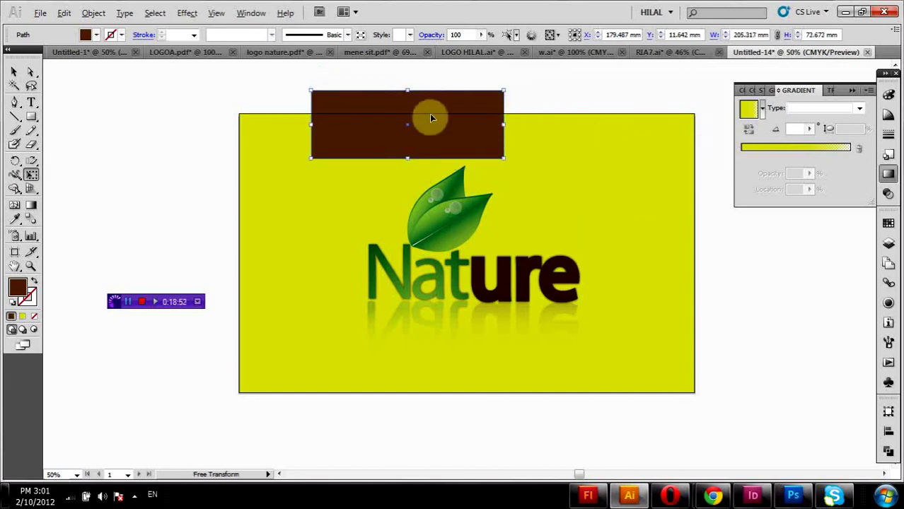
{"action": "left_click_drag", "start_coordinate": [443, 113], "coordinate": [495, 113]}
{"action": "left_click_drag", "start_coordinate": [576, 124], "coordinate": [695, 119]}
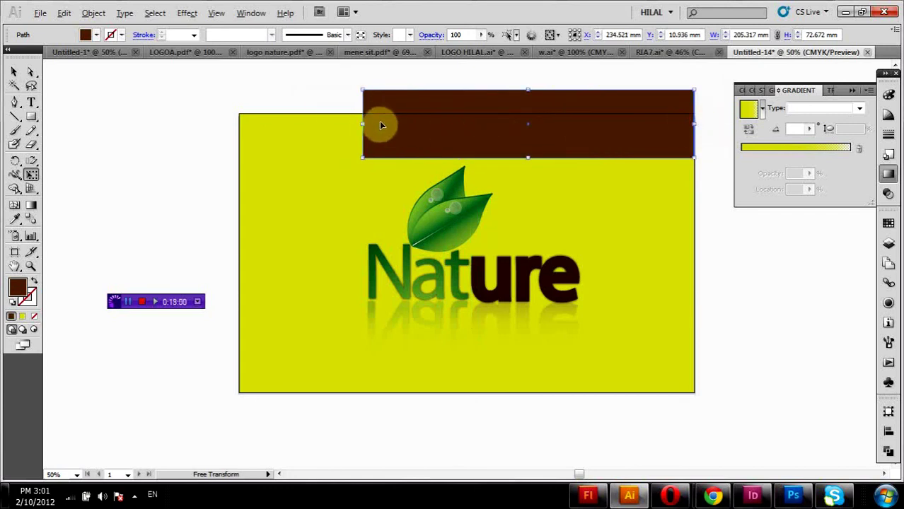
{"action": "left_click_drag", "start_coordinate": [364, 129], "coordinate": [242, 118]}
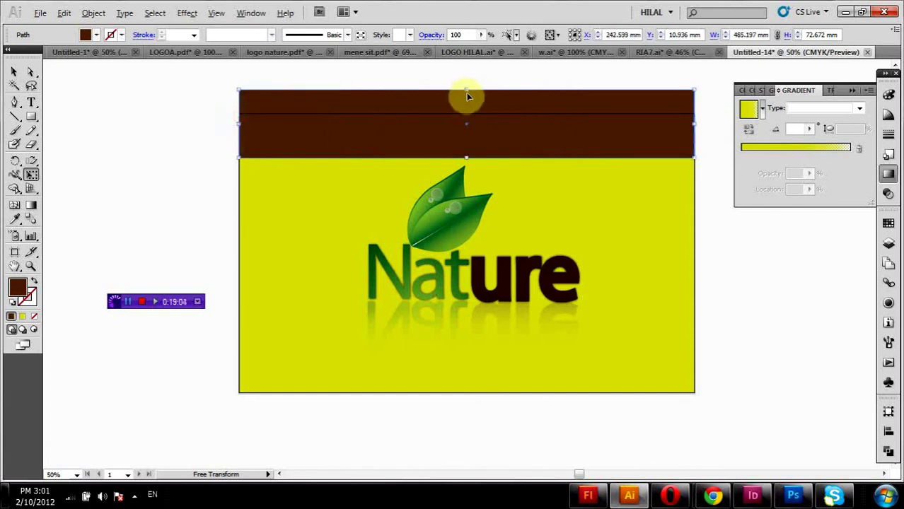
{"action": "left_click_drag", "start_coordinate": [468, 89], "coordinate": [471, 111]}
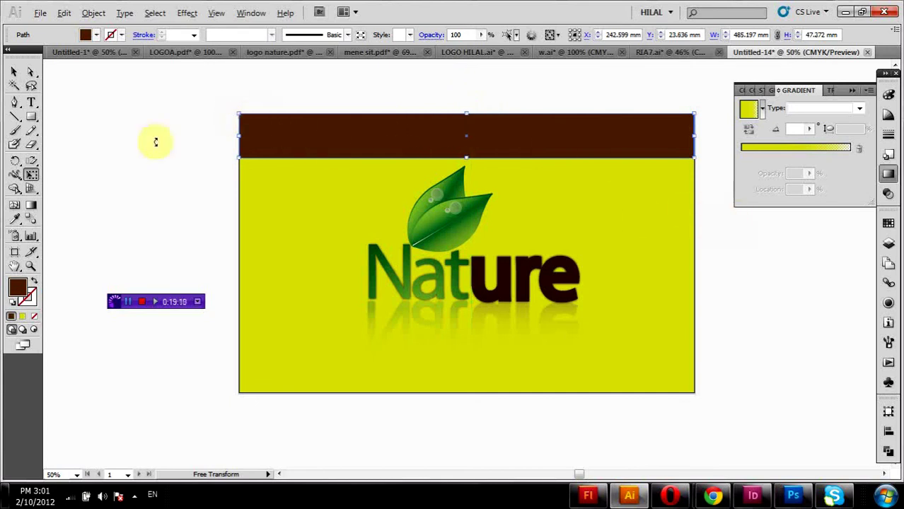
{"action": "left_click", "coordinate": [15, 73]}
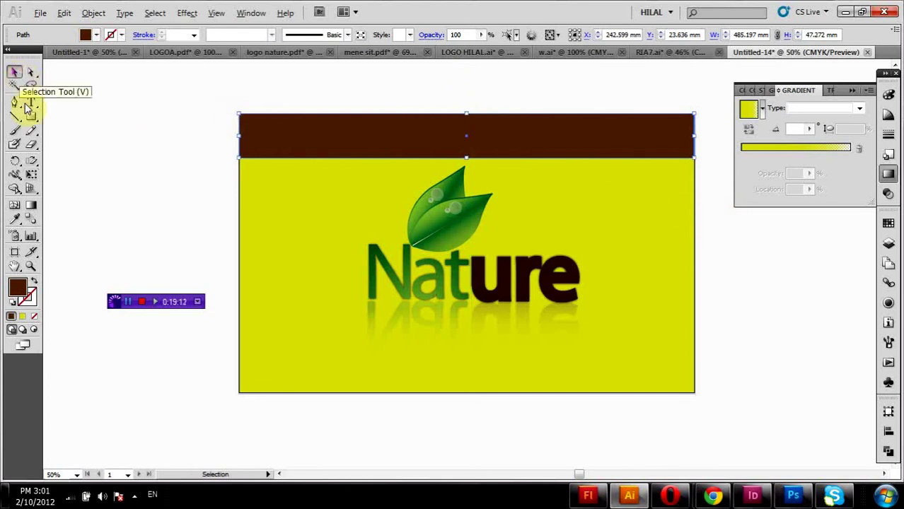
- Delete the brown bar's bottom-left anchor to form a wedge, then lower its slanted edge
{"action": "left_click_drag", "start_coordinate": [15, 102], "coordinate": [75, 132]}
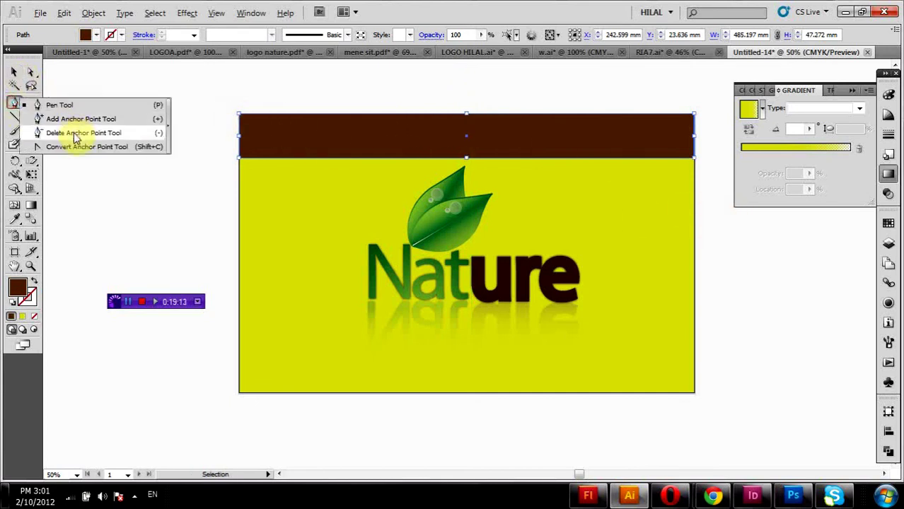
{"action": "left_click", "coordinate": [239, 158]}
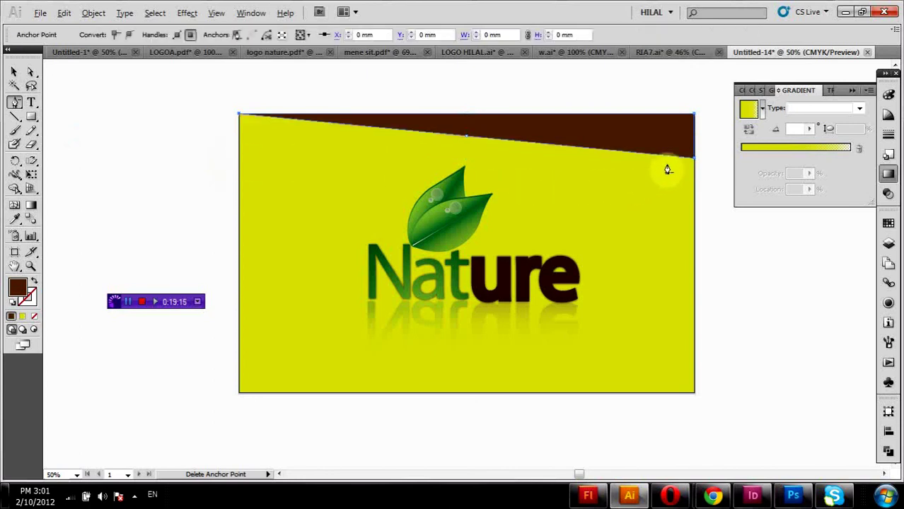
{"action": "left_click", "coordinate": [694, 163]}
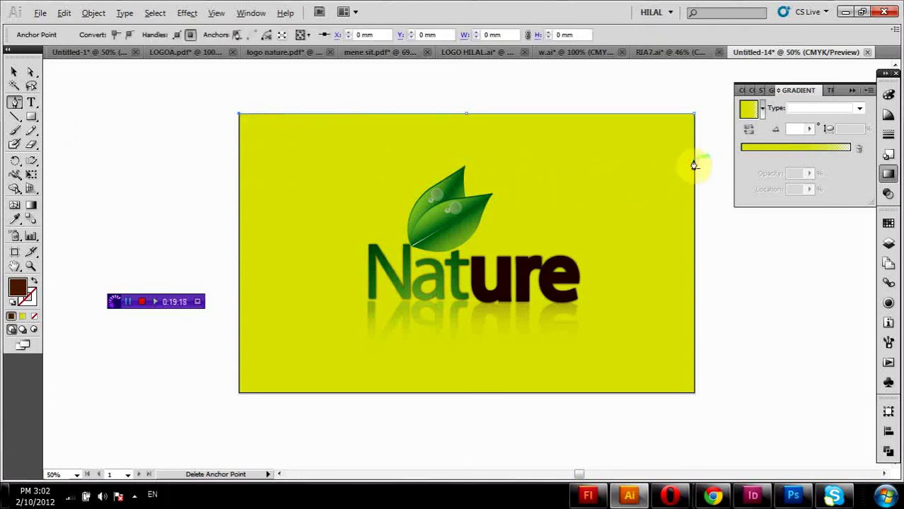
{"action": "key", "text": "ctrl+z"}
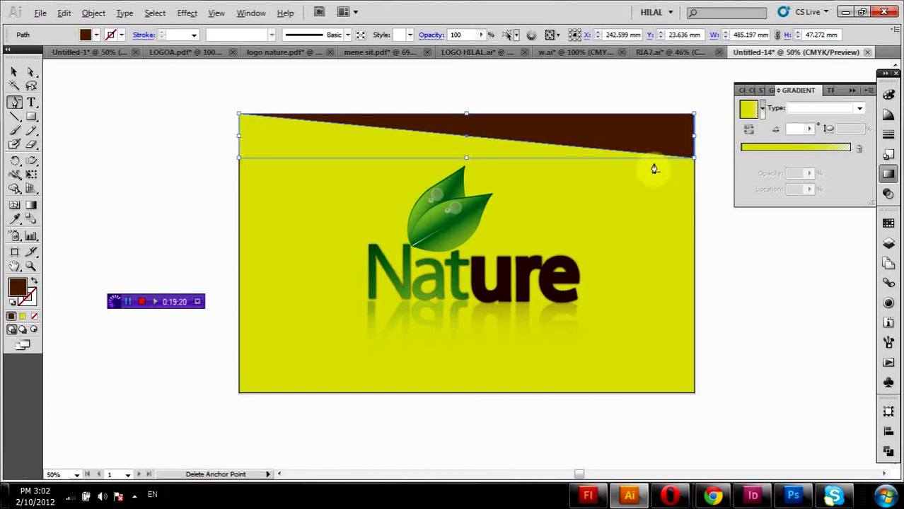
{"action": "left_click", "coordinate": [31, 72]}
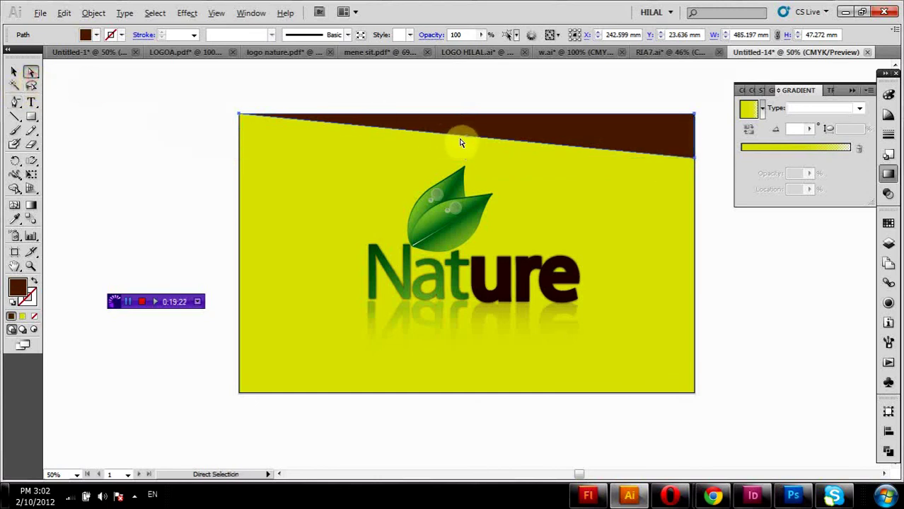
{"action": "left_click_drag", "start_coordinate": [467, 139], "coordinate": [464, 151]}
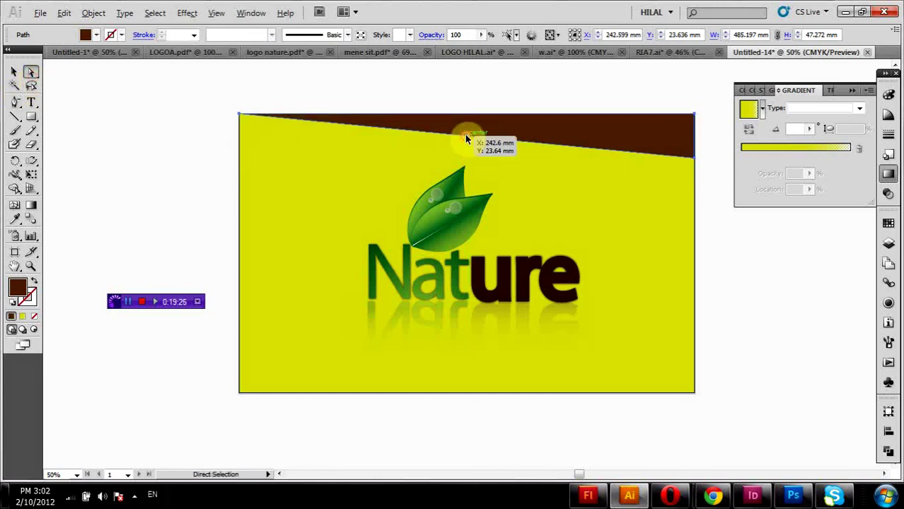
{"action": "left_click", "coordinate": [485, 92]}
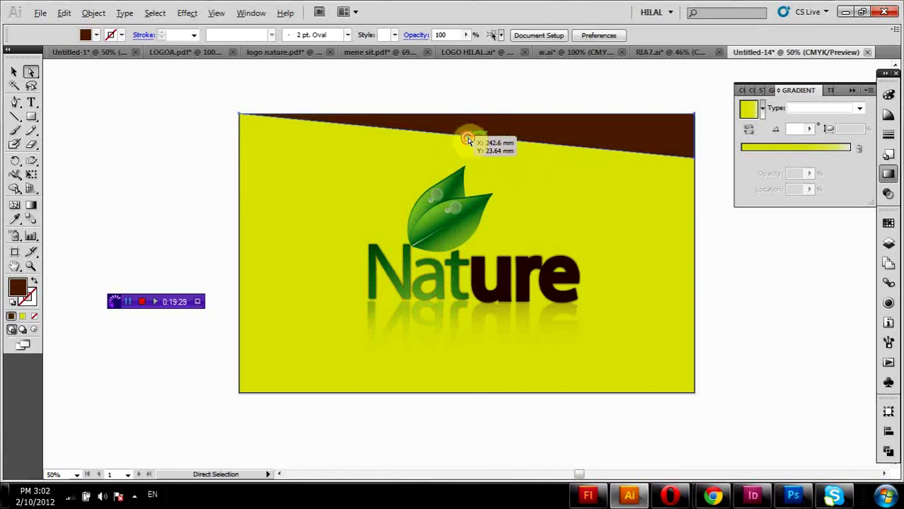
{"action": "left_click_drag", "start_coordinate": [468, 142], "coordinate": [471, 151]}
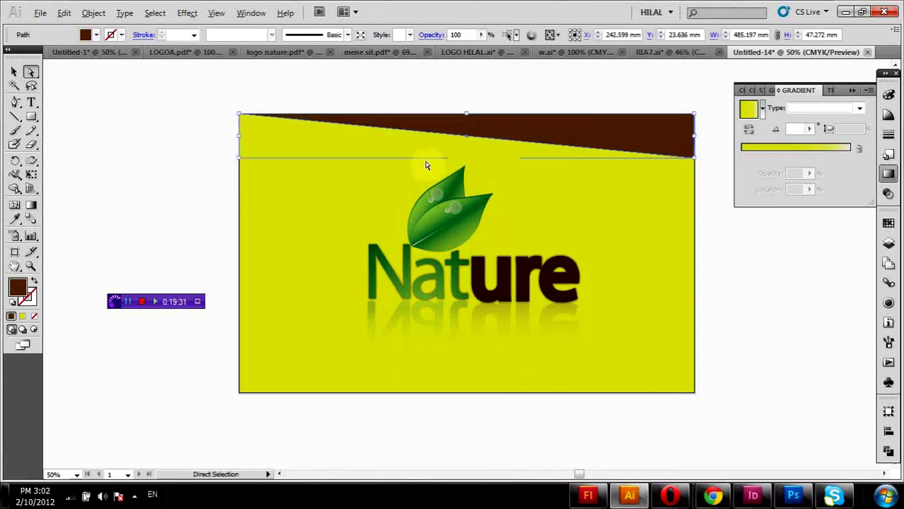
{"action": "left_click", "coordinate": [31, 252]}
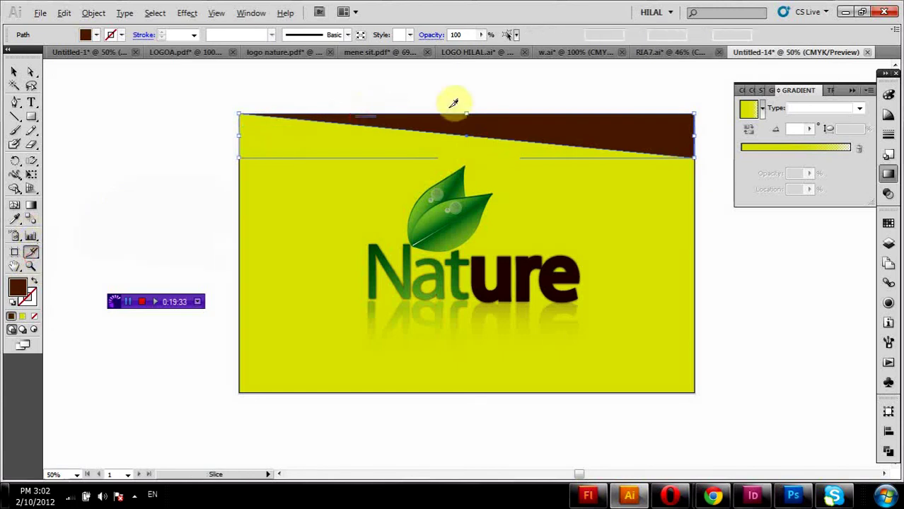
- Zoom in and nudge the anchor on the wedge's slanted edge slightly down
{"action": "left_click", "coordinate": [31, 265]}
{"action": "left_click_drag", "start_coordinate": [462, 113], "coordinate": [494, 168]}
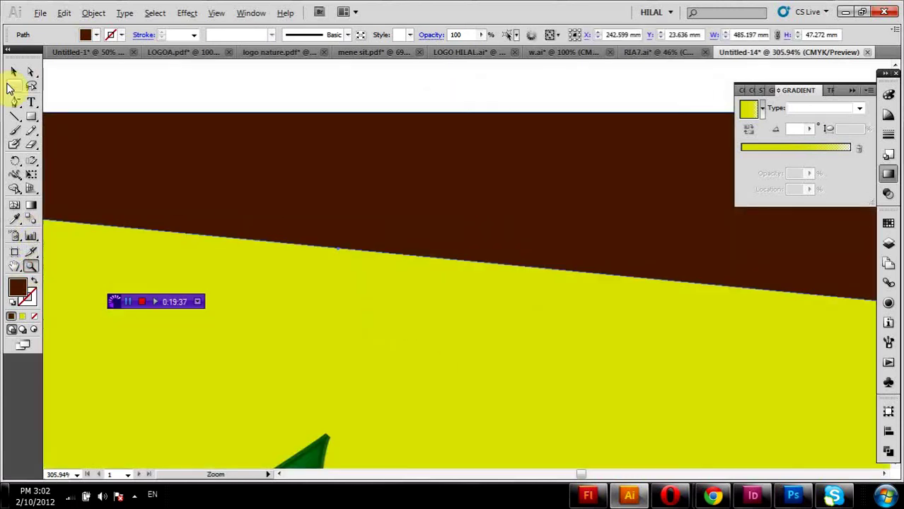
{"action": "left_click", "coordinate": [30, 71]}
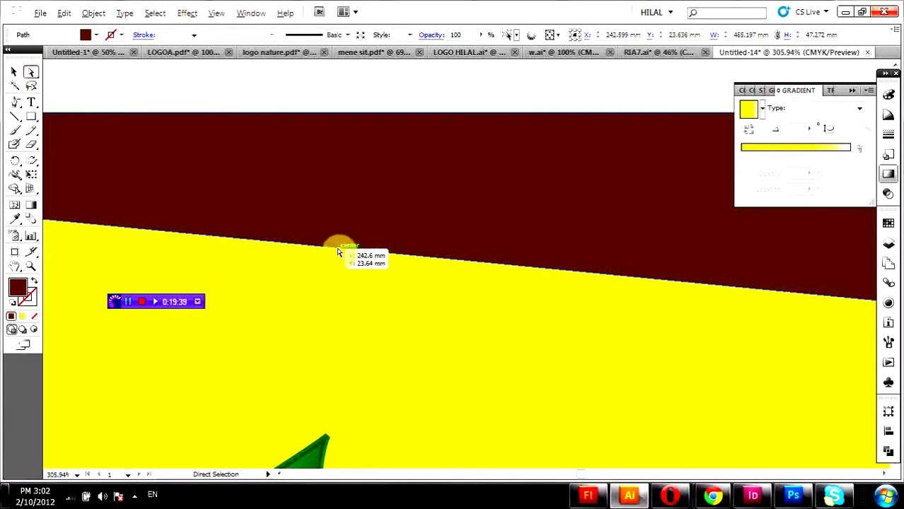
{"action": "left_click_drag", "start_coordinate": [337, 250], "coordinate": [337, 258]}
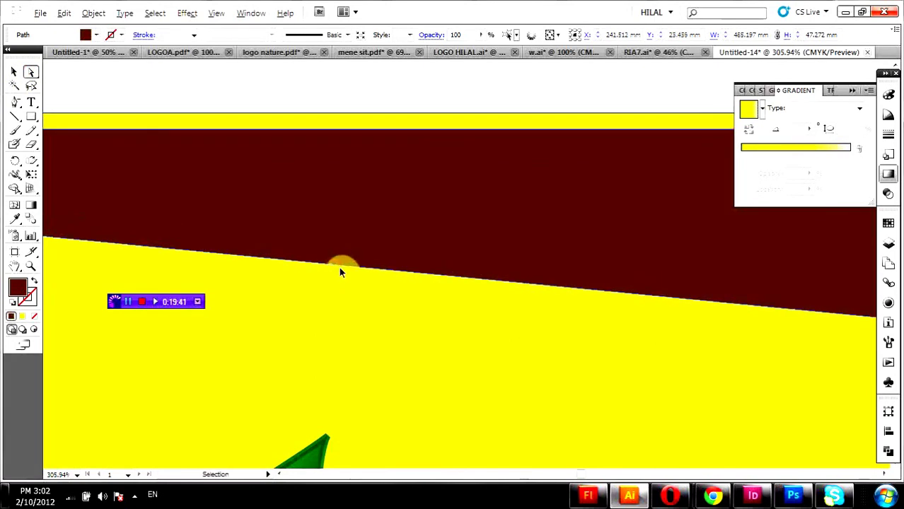
{"action": "left_click", "coordinate": [338, 252]}
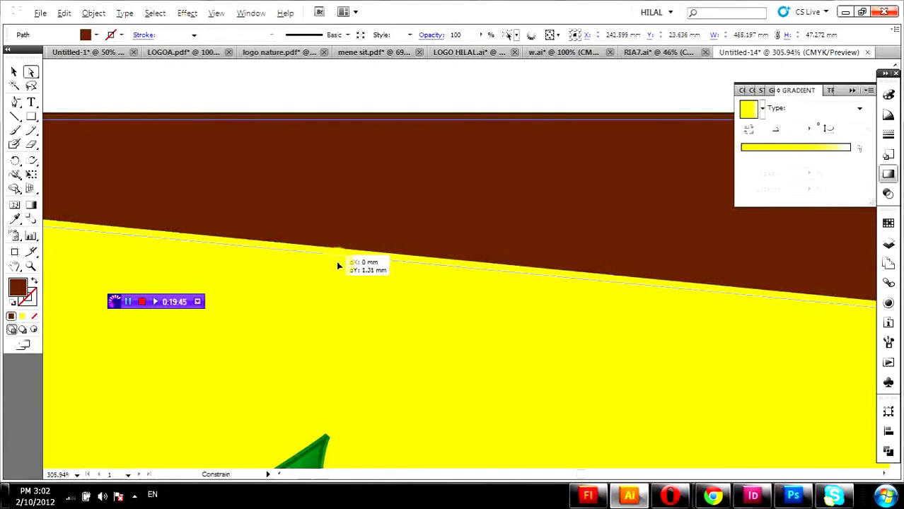
{"action": "left_click_drag", "start_coordinate": [338, 249], "coordinate": [337, 263]}
- Fit the card back in view and delete the brown wedge
{"action": "double_click", "coordinate": [14, 267]}
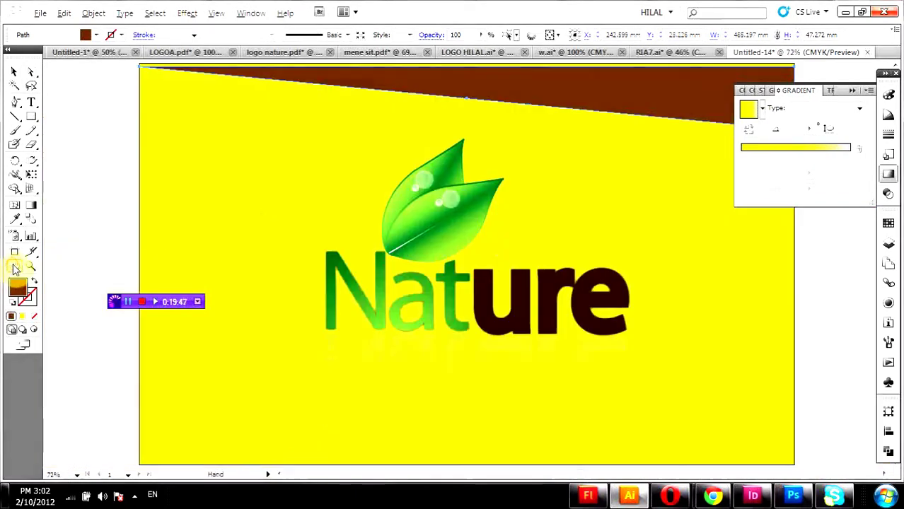
{"action": "scroll", "coordinate": [297, 226], "scroll_direction": "up", "scroll_amount": 2}
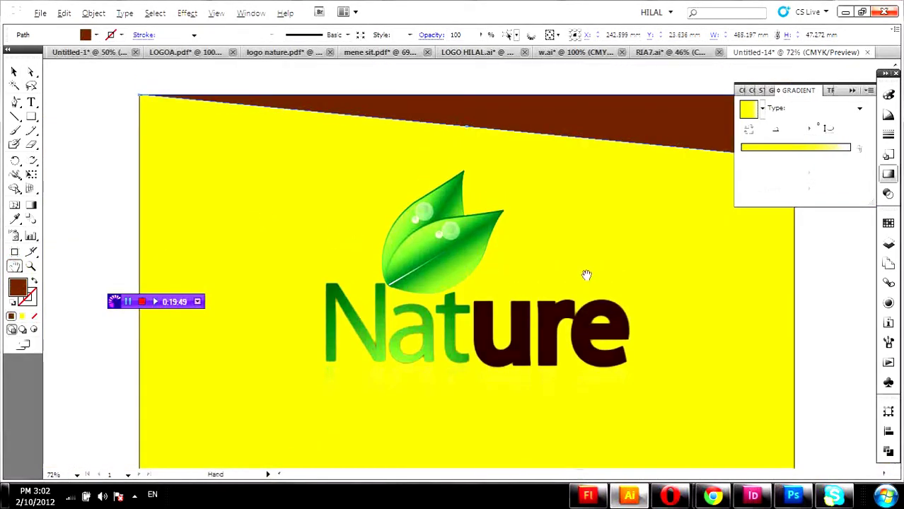
{"action": "left_click_drag", "start_coordinate": [585, 272], "coordinate": [538, 279]}
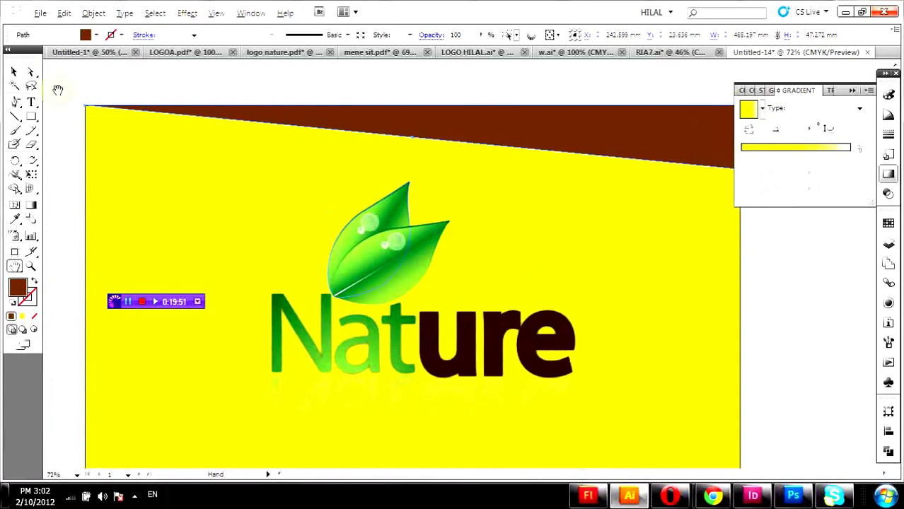
{"action": "key", "text": "a"}
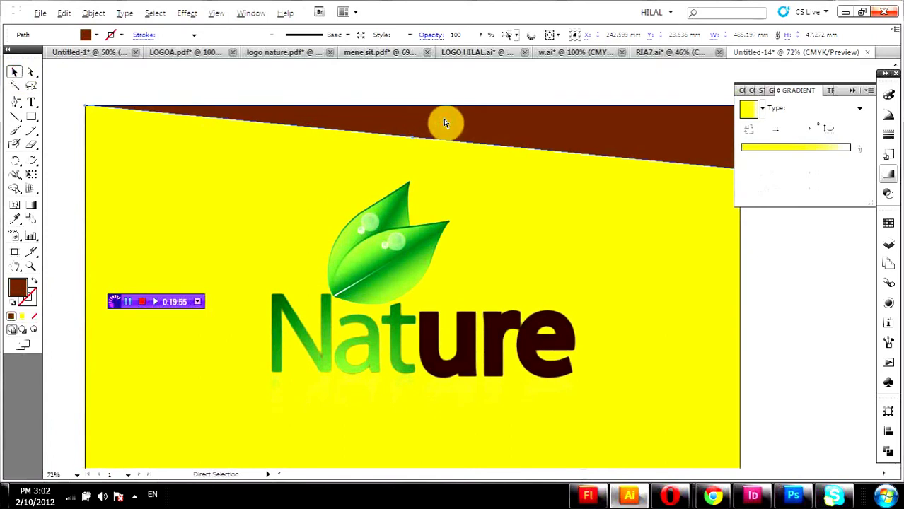
{"action": "key", "text": "Delete"}
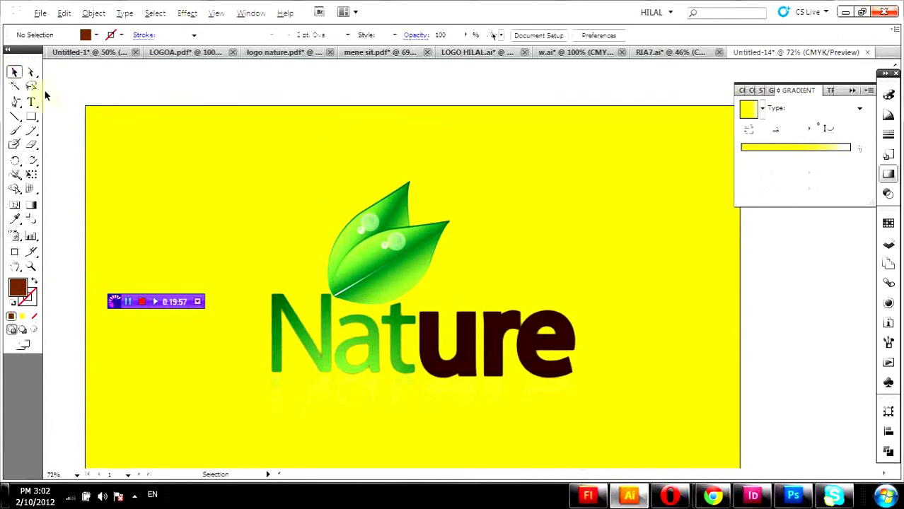
- Pen a closed V shape from the card's top-left to top-right corners, dipping to the leaf tip
{"action": "left_click", "coordinate": [15, 102]}
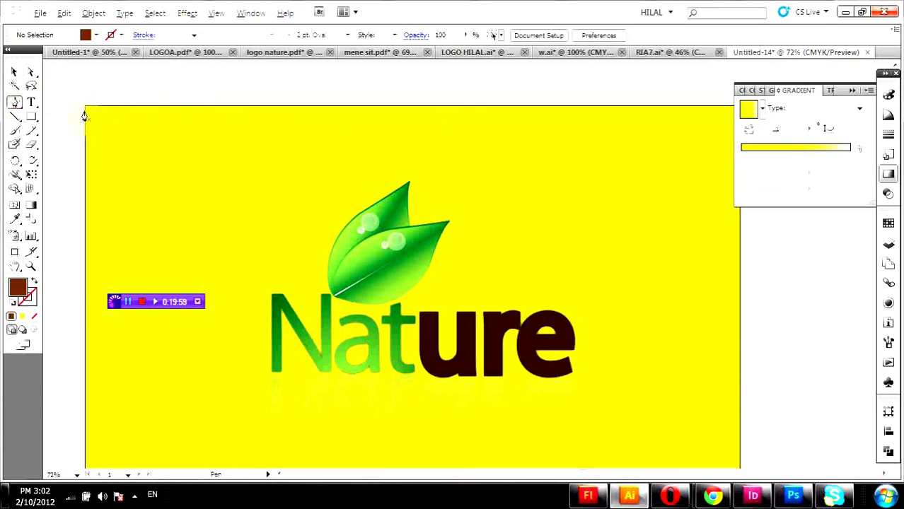
{"action": "left_click", "coordinate": [85, 113]}
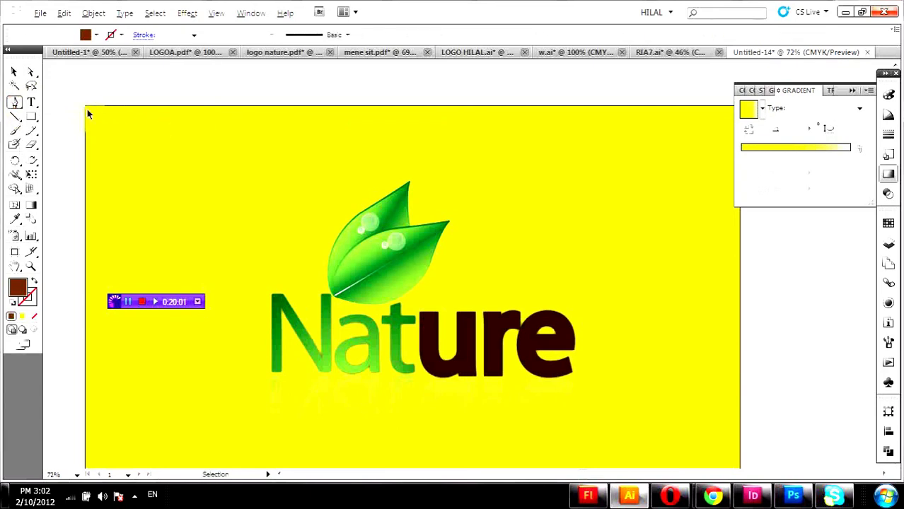
{"action": "left_click", "coordinate": [85, 111], "text": "ctrl"}
{"action": "left_click", "coordinate": [85, 110]}
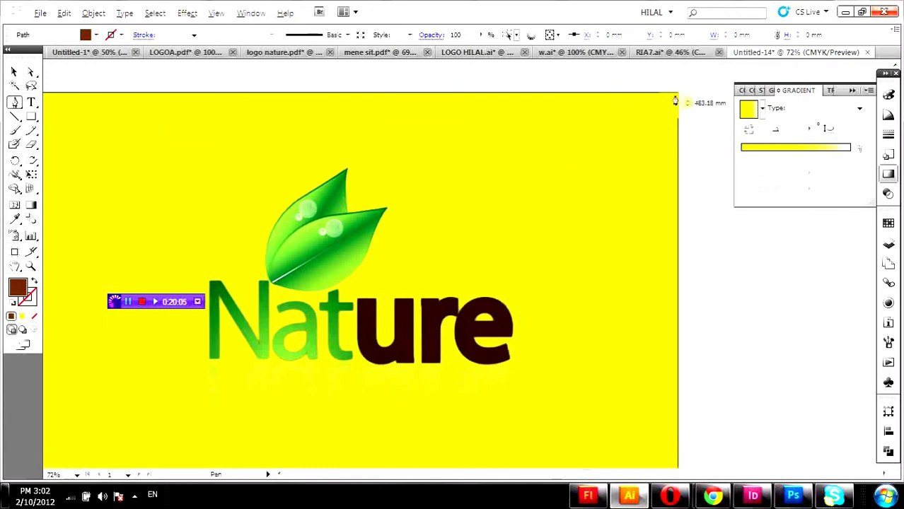
{"action": "left_click", "coordinate": [678, 93]}
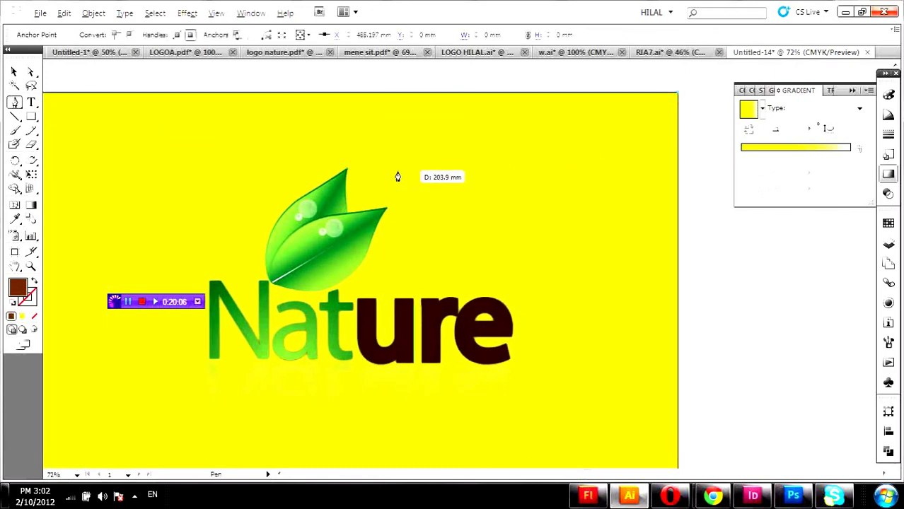
{"action": "left_click", "coordinate": [347, 167]}
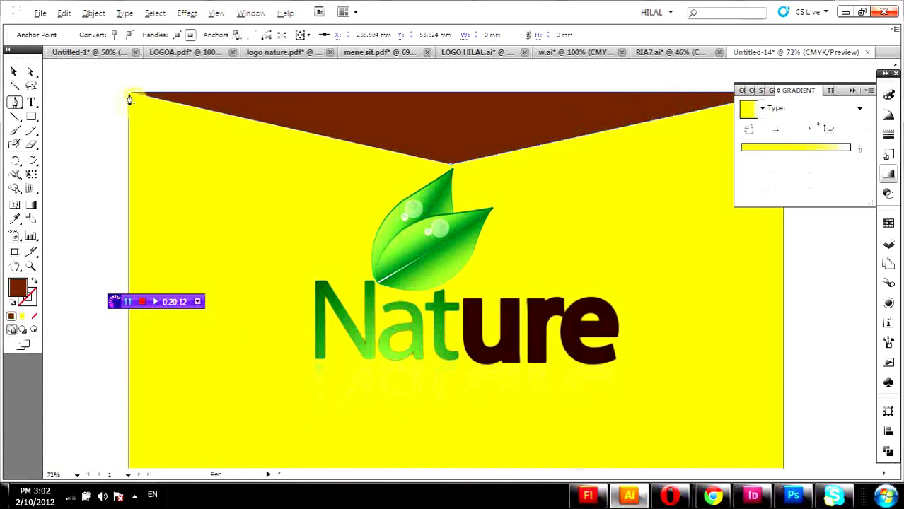
{"action": "left_click", "coordinate": [129, 96]}
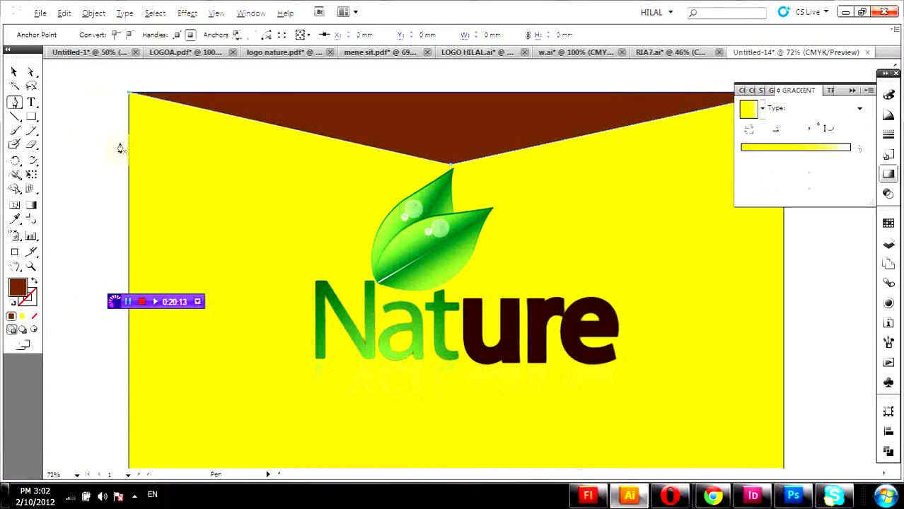
{"action": "left_click", "coordinate": [12, 71]}
- Set the brown V band's stroke to green at 6 pt weight, then zoom out to view the card
{"action": "left_click", "coordinate": [319, 126]}
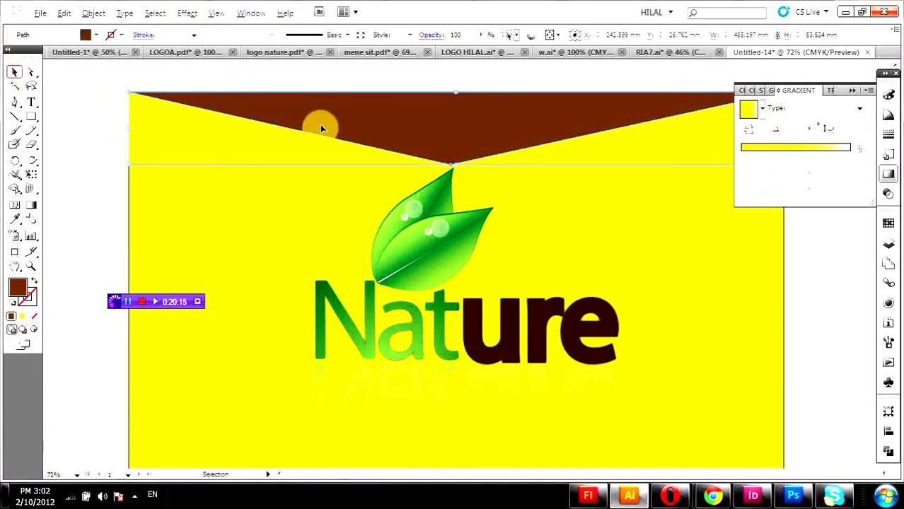
{"action": "left_click", "coordinate": [121, 35]}
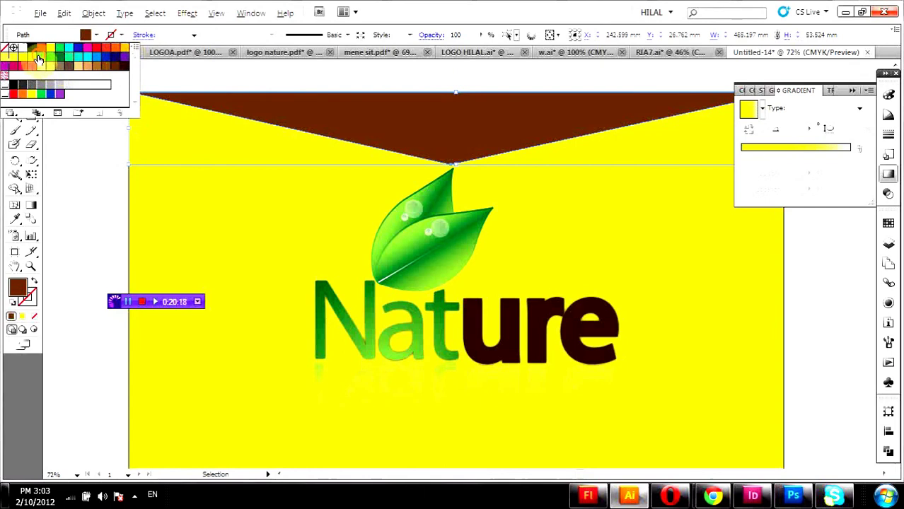
{"action": "left_click", "coordinate": [59, 57]}
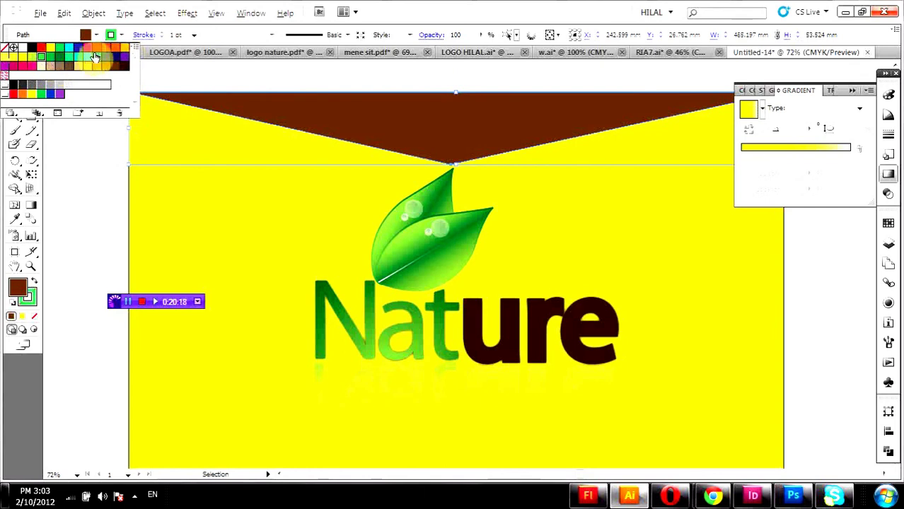
{"action": "left_click", "coordinate": [165, 34]}
{"action": "left_click", "coordinate": [165, 35]}
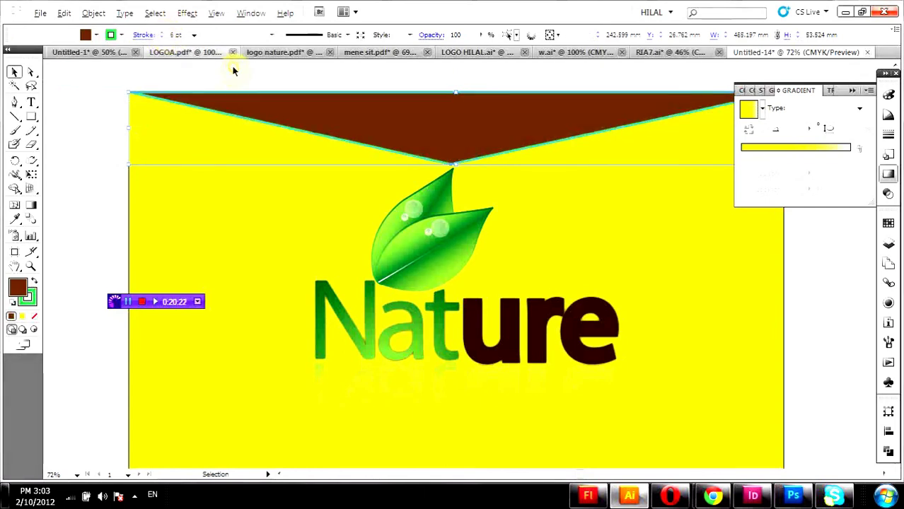
{"action": "left_click", "coordinate": [217, 90]}
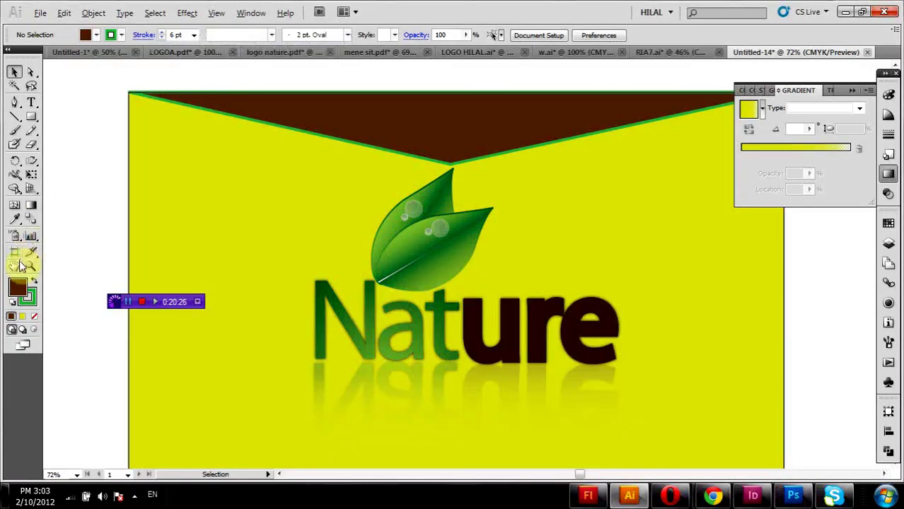
{"action": "left_click", "coordinate": [20, 263]}
{"action": "left_click_drag", "start_coordinate": [163, 285], "coordinate": [174, 257]}
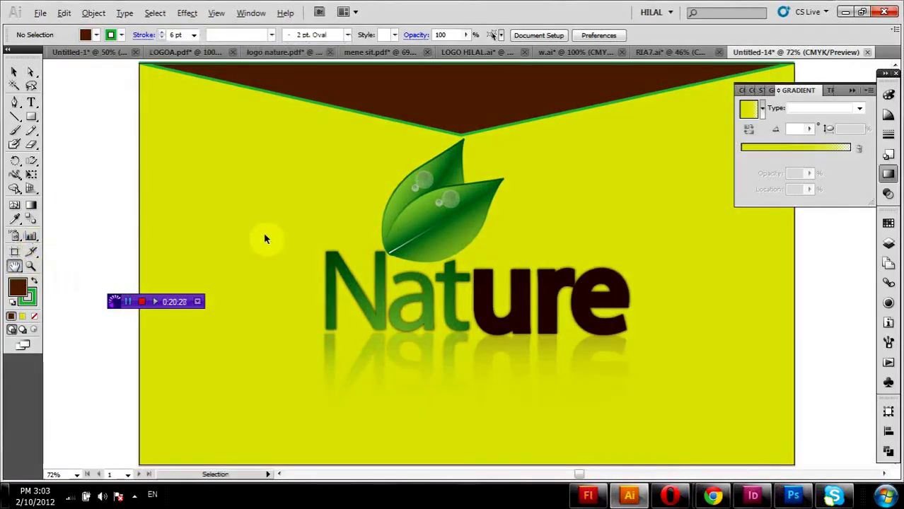
{"action": "key", "text": "ctrl+minus"}
{"action": "key", "text": "ctrl+minus"}
{"action": "key", "text": "ctrl+minus"}
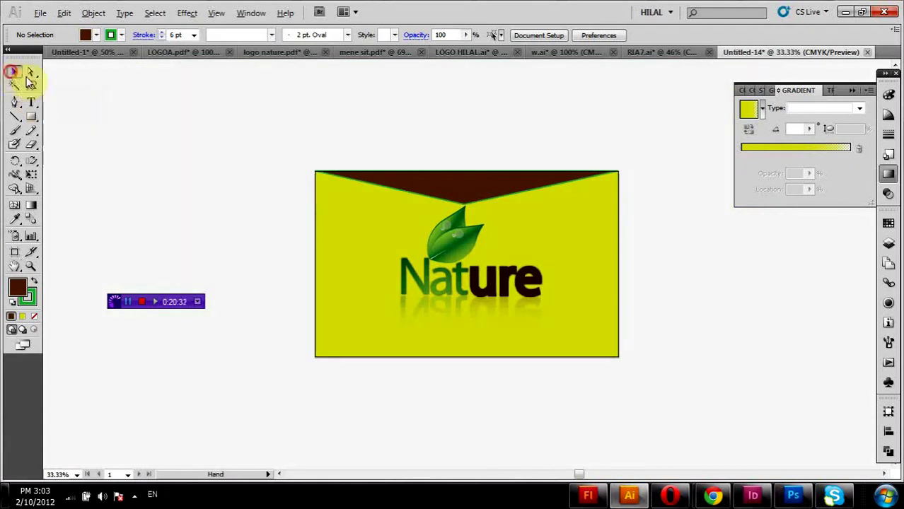
- Stretch the brown band's top edge upward to deepen the V
{"action": "left_click", "coordinate": [14, 71]}
{"action": "left_click", "coordinate": [436, 184]}
{"action": "left_click", "coordinate": [464, 177]}
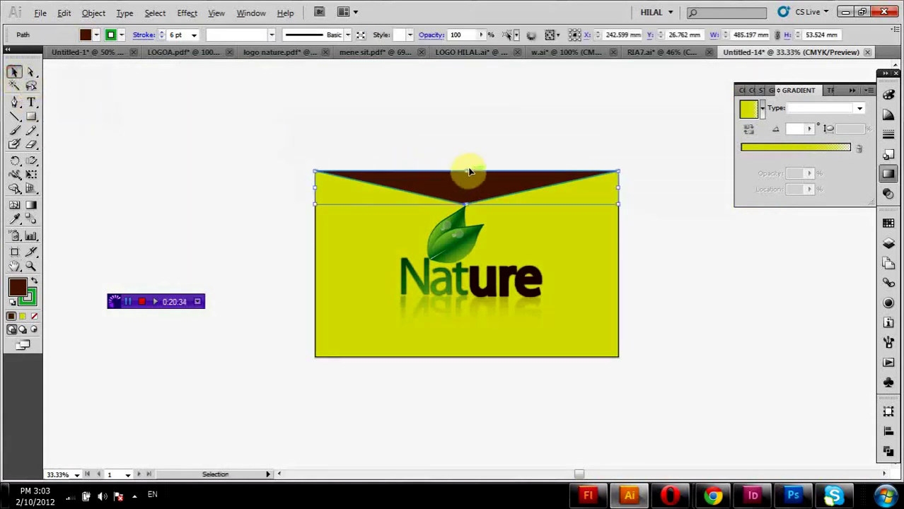
{"action": "left_click_drag", "start_coordinate": [466, 171], "coordinate": [470, 142]}
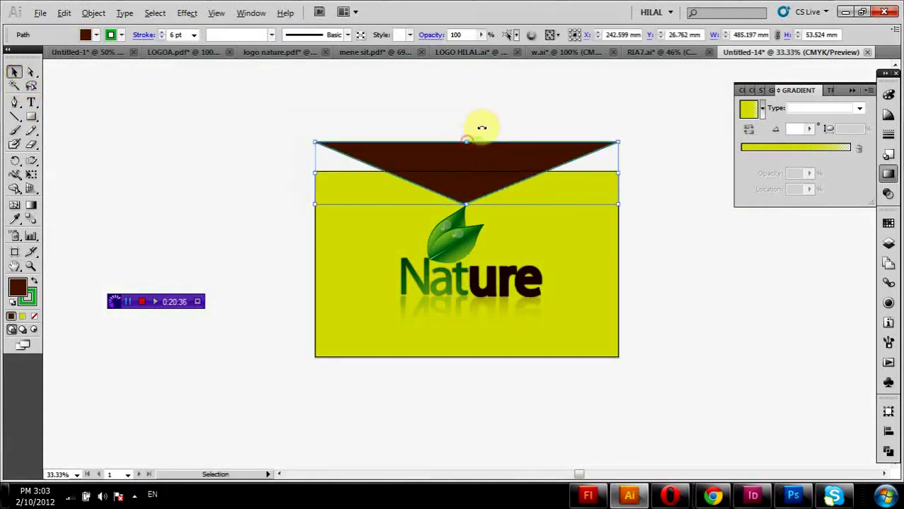
{"action": "left_click", "coordinate": [488, 117]}
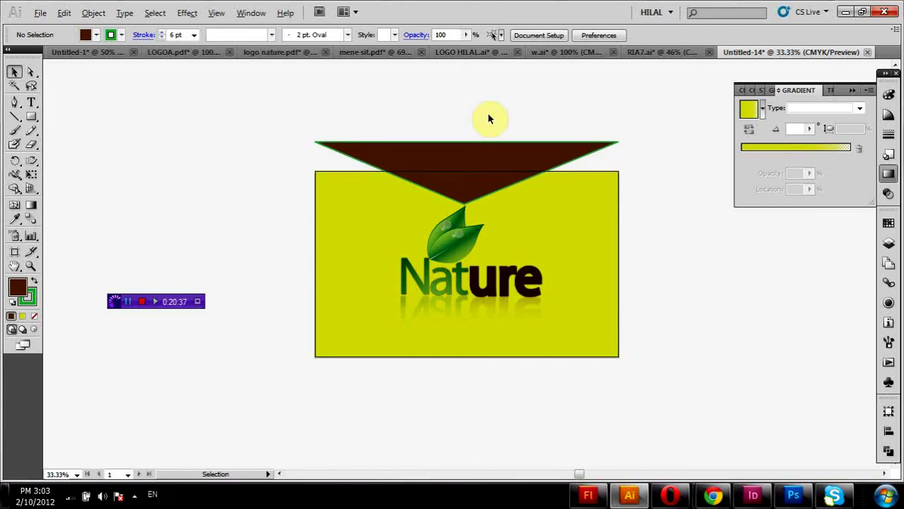
- Move the Nature logo and its reflection about 25 mm lower
{"action": "left_click", "coordinate": [408, 320]}
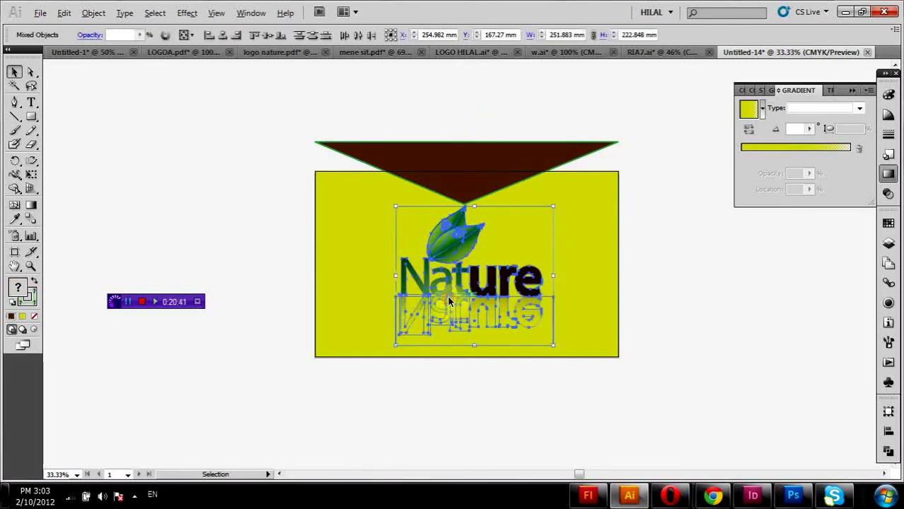
{"action": "left_click_drag", "start_coordinate": [448, 301], "coordinate": [451, 313]}
{"action": "left_click", "coordinate": [651, 253]}
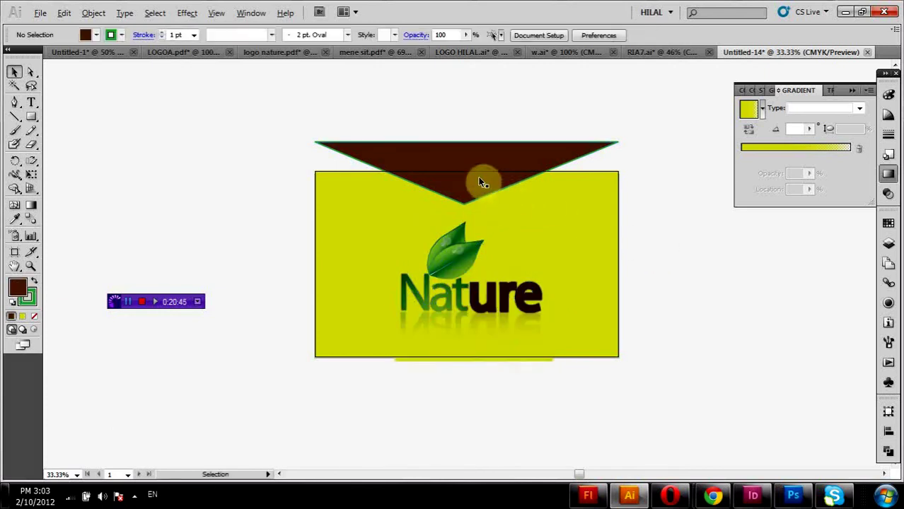
{"action": "left_click", "coordinate": [471, 362]}
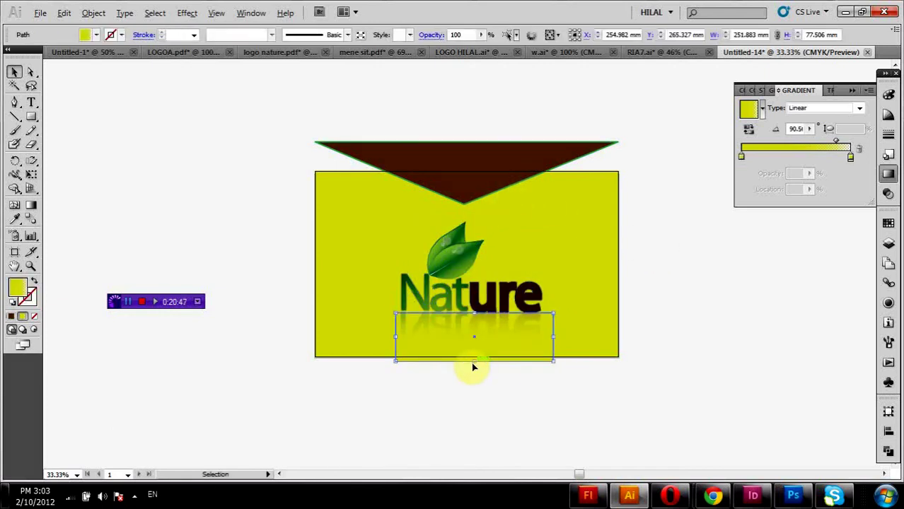
{"action": "left_click_drag", "start_coordinate": [473, 359], "coordinate": [472, 361]}
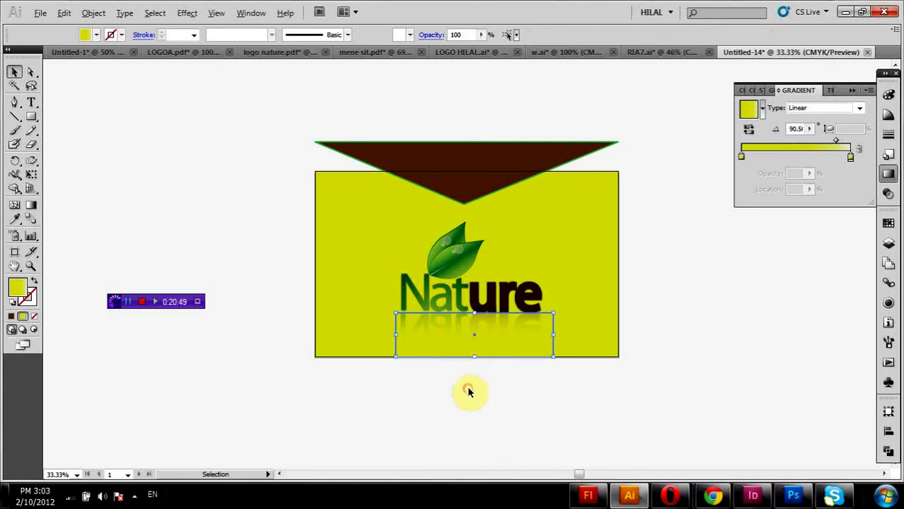
{"action": "left_click", "coordinate": [467, 386]}
- Bring the brown band's top edge back down flush with the card top
{"action": "left_click_drag", "start_coordinate": [493, 167], "coordinate": [490, 182]}
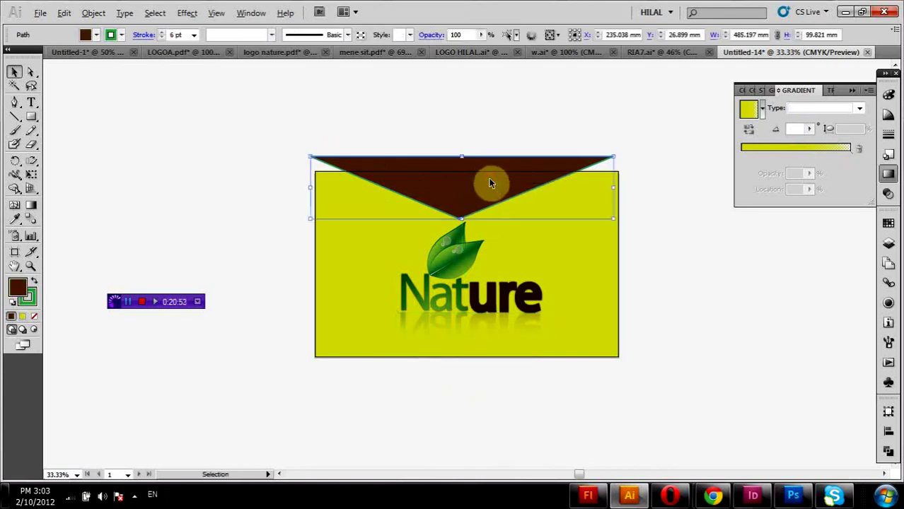
{"action": "left_click_drag", "start_coordinate": [462, 157], "coordinate": [462, 171]}
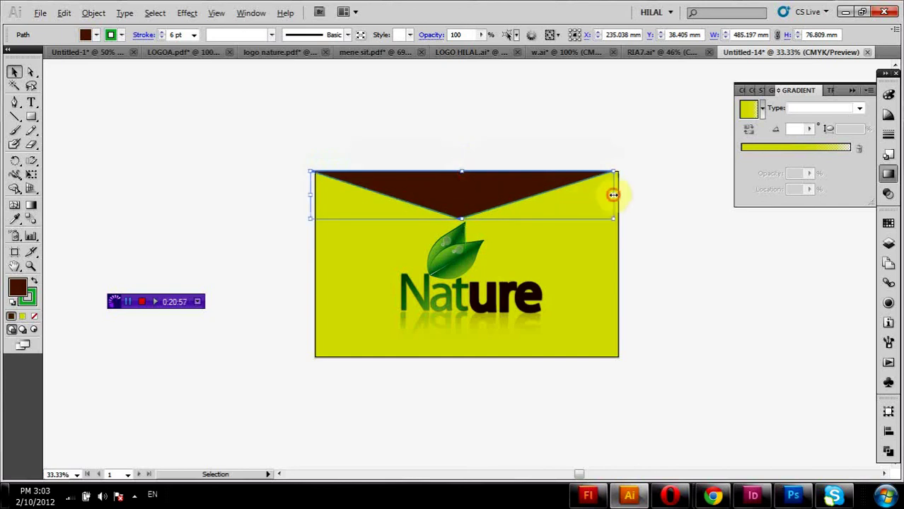
{"action": "left_click", "coordinate": [434, 127]}
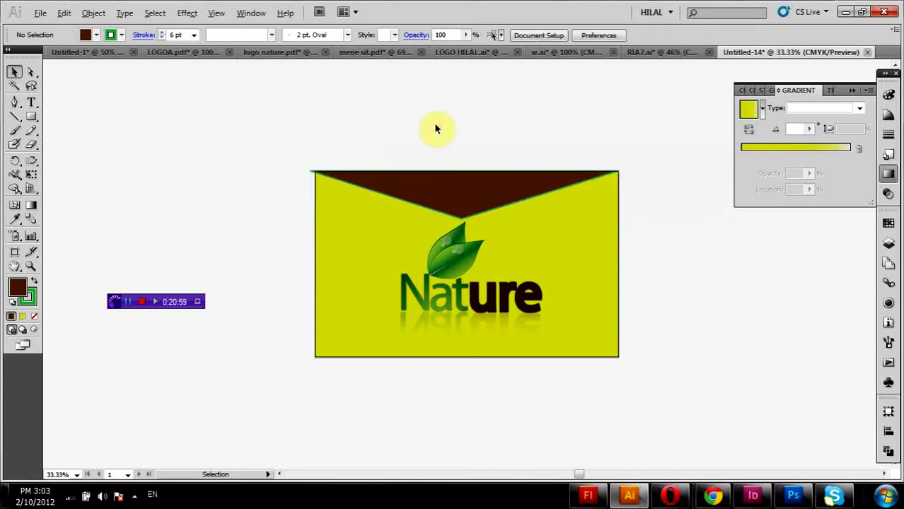
- Trim the band's left overhang by subtracting a covering rectangle with Pathfinder Minus Front
{"action": "left_click_drag", "start_coordinate": [234, 132], "coordinate": [699, 375]}
{"action": "left_click_drag", "start_coordinate": [31, 117], "coordinate": [77, 126]}
{"action": "left_click_drag", "start_coordinate": [171, 116], "coordinate": [315, 218]}
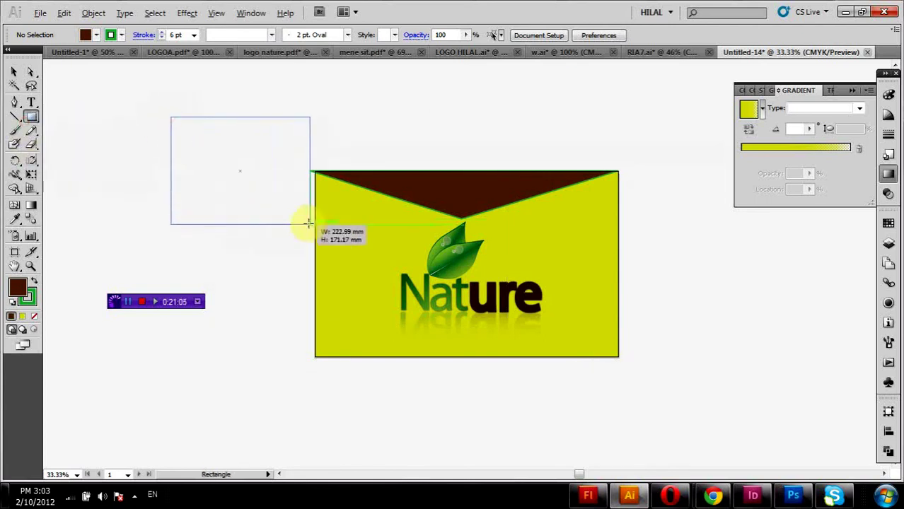
{"action": "left_click", "coordinate": [14, 71]}
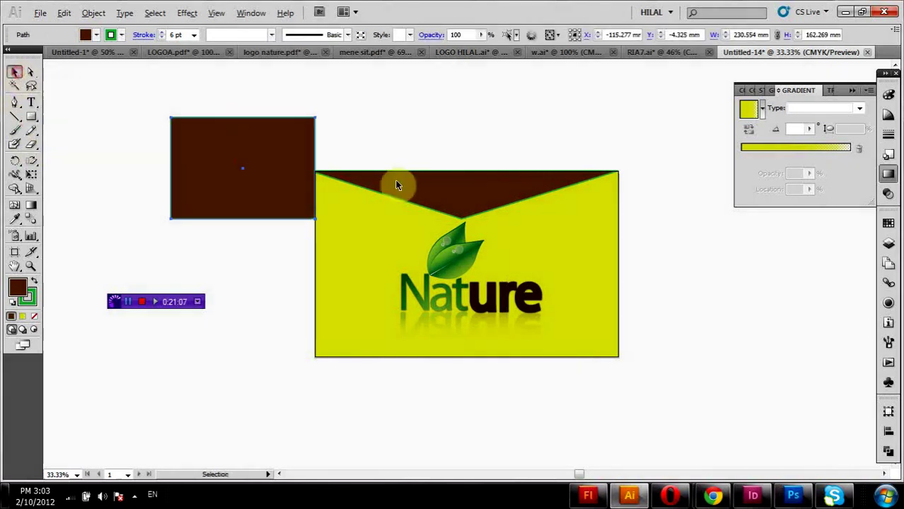
{"action": "left_click", "coordinate": [322, 219], "text": "shift"}
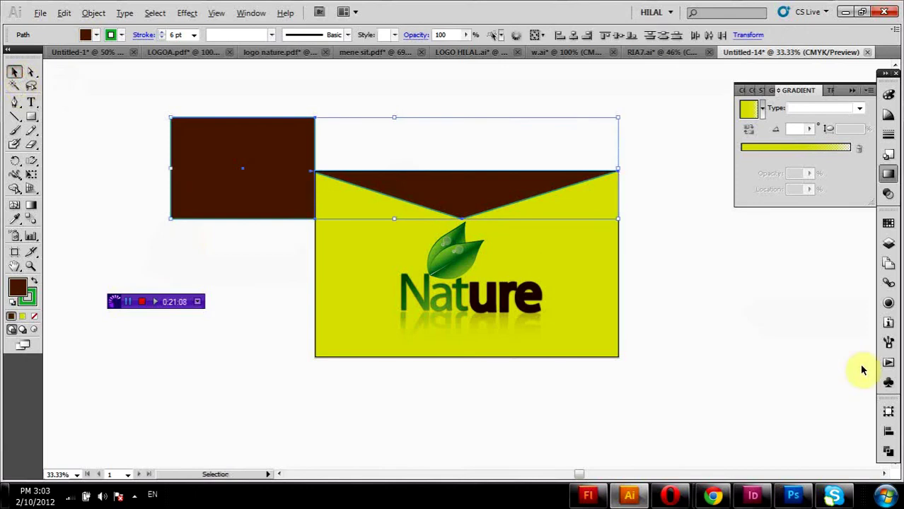
{"action": "left_click", "coordinate": [888, 450]}
{"action": "left_click", "coordinate": [773, 435]}
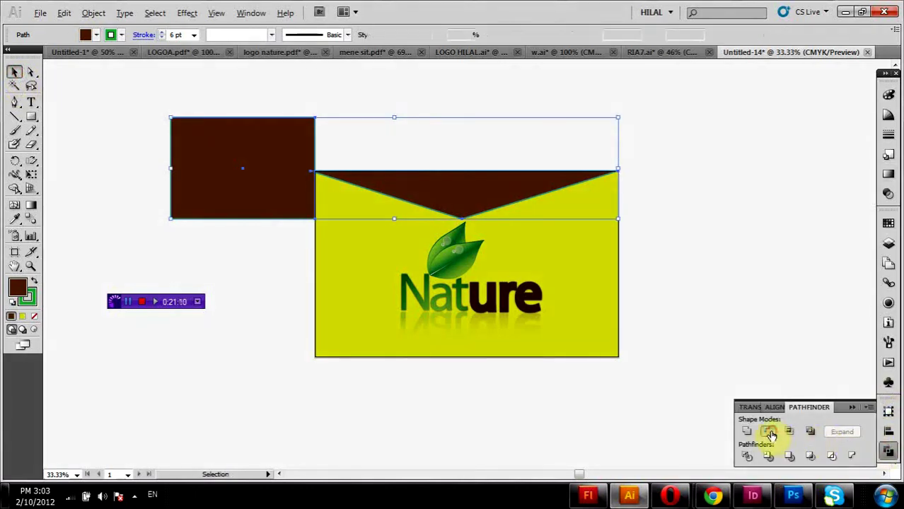
{"action": "left_click", "coordinate": [770, 265]}
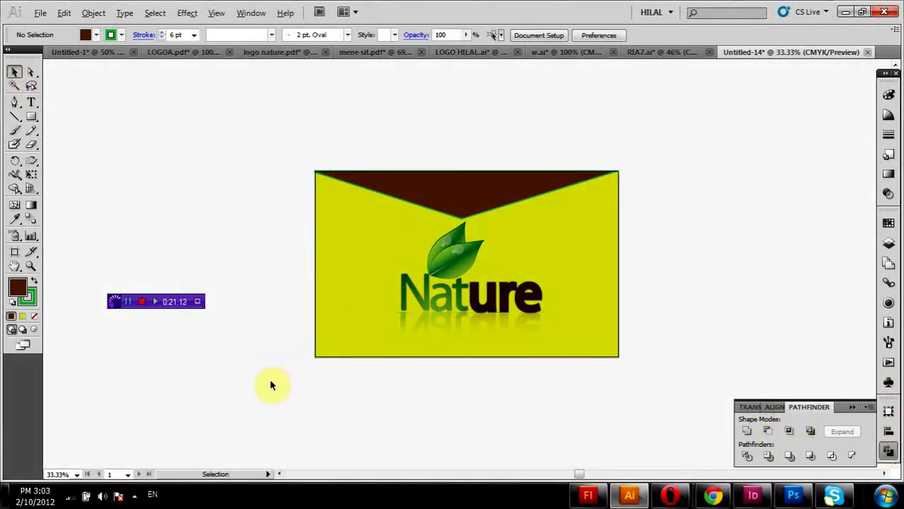
- Close the Pathfinder/Align/Transform panel group to leave the finished Nature card unobstructed
{"action": "scroll", "coordinate": [681, 303], "scroll_direction": "down", "scroll_amount": 1}
{"action": "scroll", "coordinate": [681, 303], "scroll_direction": "up", "scroll_amount": 1}
{"action": "scroll", "coordinate": [681, 303], "scroll_direction": "down", "scroll_amount": 2}
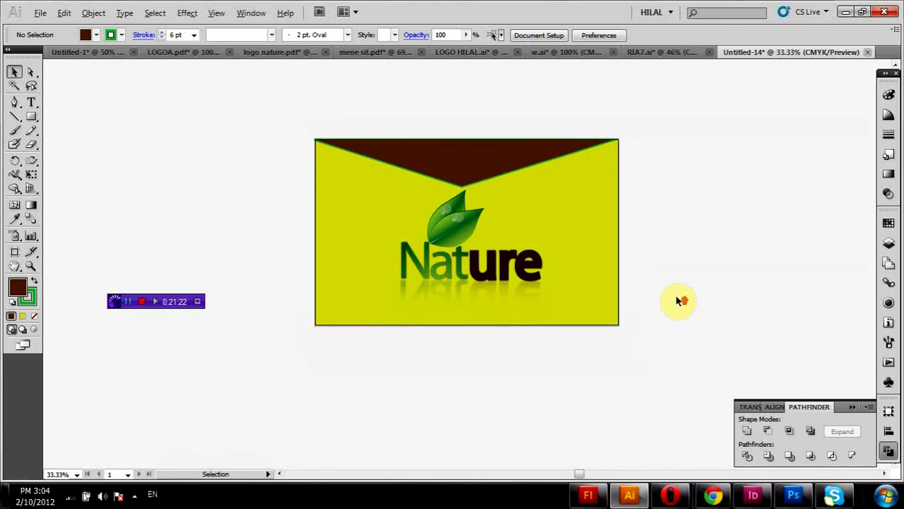
{"action": "scroll", "coordinate": [680, 300], "scroll_direction": "up", "scroll_amount": 2}
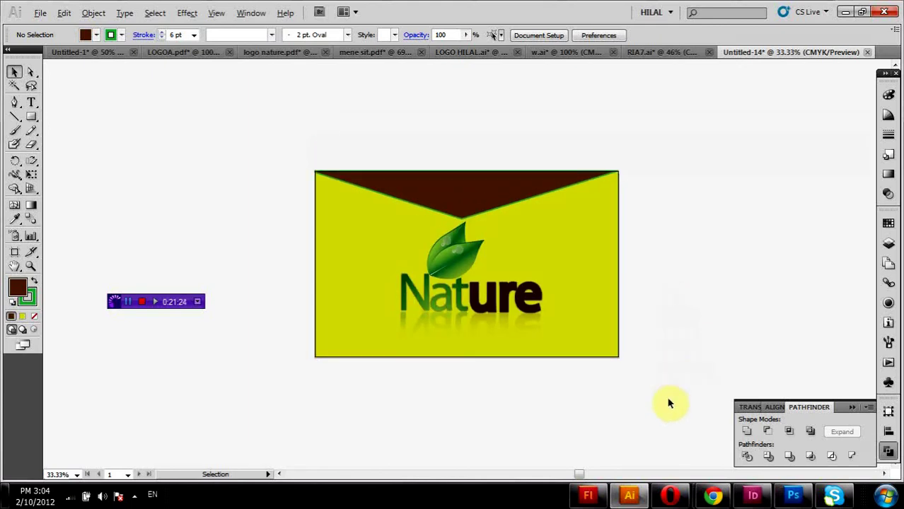
{"action": "left_click", "coordinate": [853, 408]}
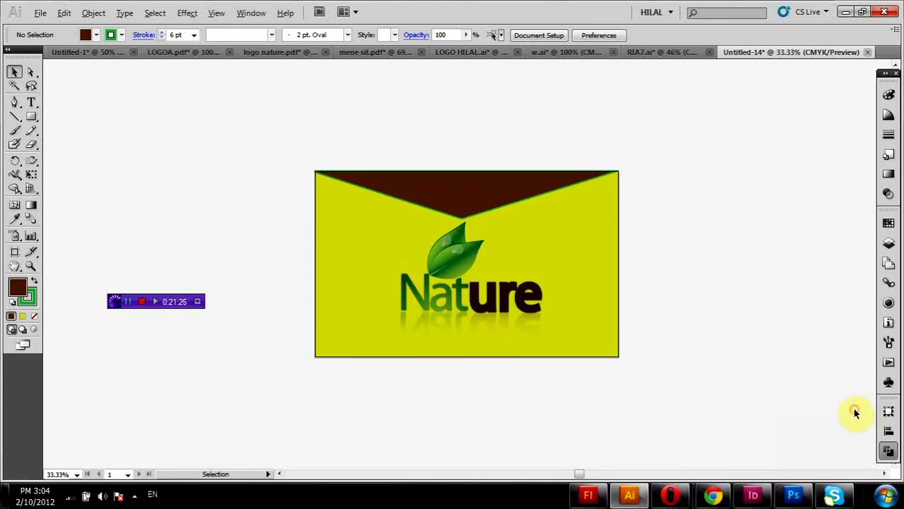
{"action": "scroll", "coordinate": [635, 404], "scroll_direction": "down", "scroll_amount": 1}
{"action": "scroll", "coordinate": [636, 405], "scroll_direction": "up", "scroll_amount": 1}
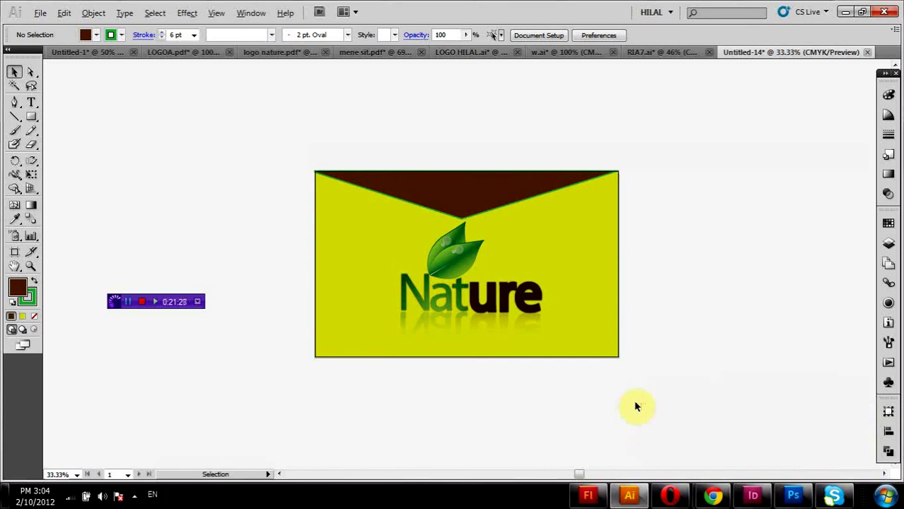